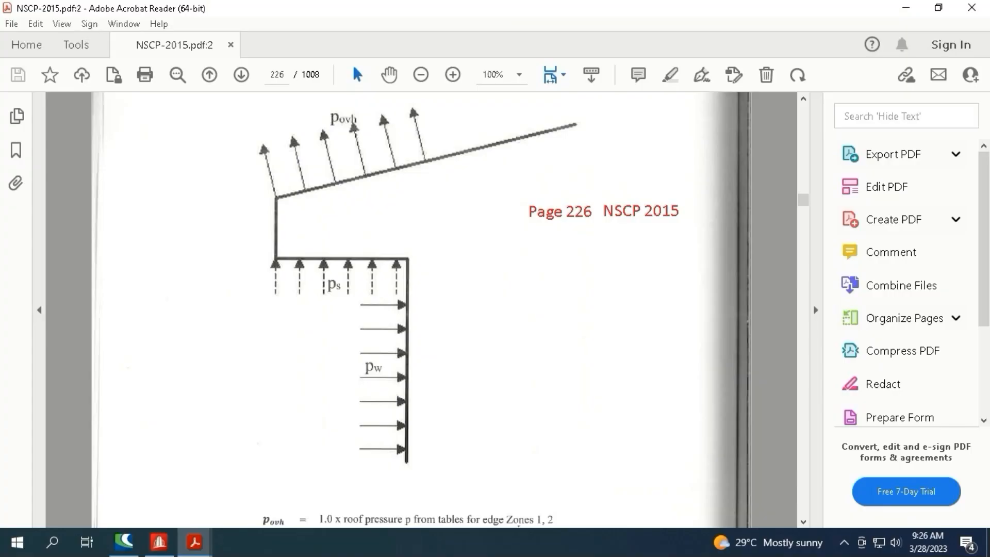
# Examine the long outer and inner vertical purlin lines in the wind zone plan
pyautogui.moveTo(335, 85)
pyautogui.mouseDown()
pyautogui.moveTo(320, 234)
pyautogui.moveTo(330, 80)
pyautogui.mouseUp()
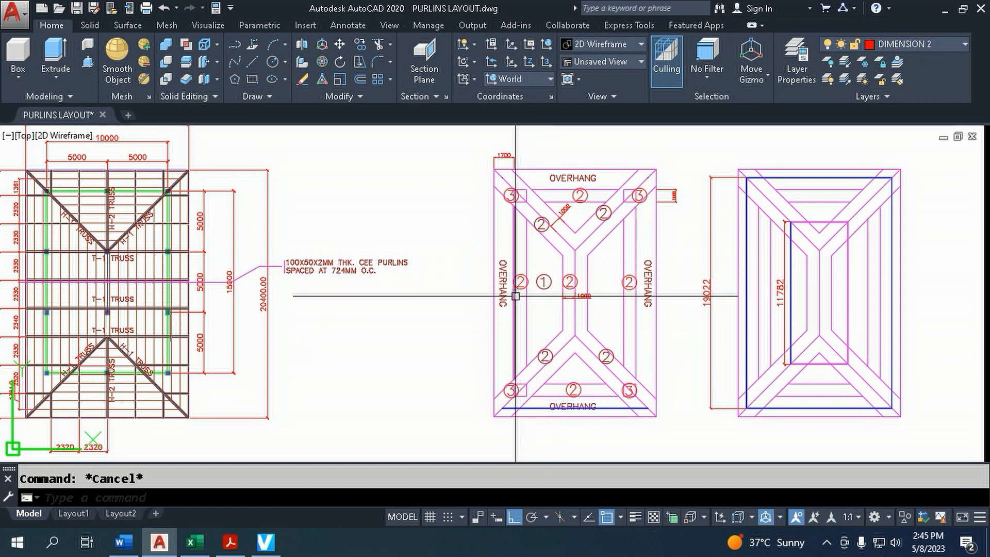
pyautogui.click(746, 278)
pyautogui.click(789, 276)
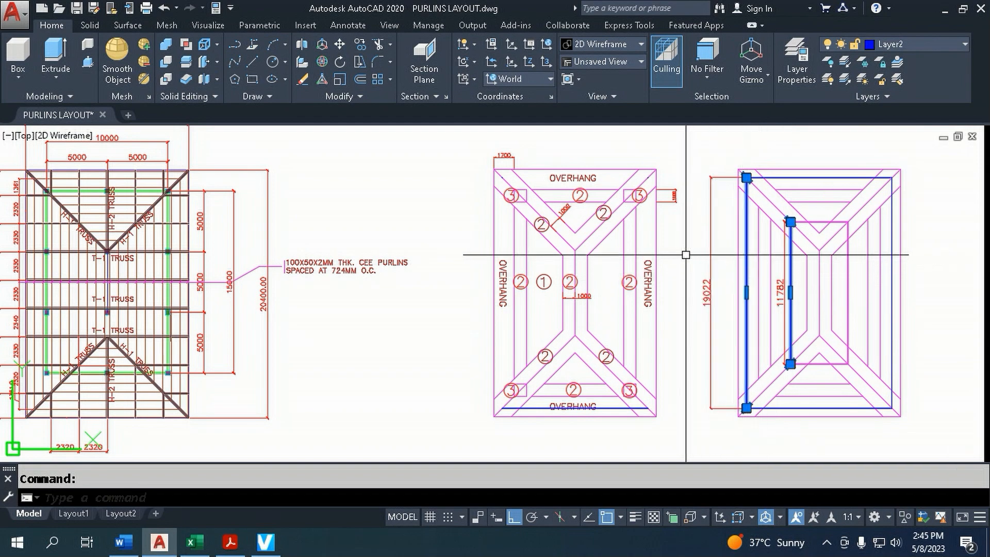
pyautogui.press('Escape')
# Show the desktop and launch STAAD.Pro CONNECT Edition
pyautogui.rightClick(492, 549)
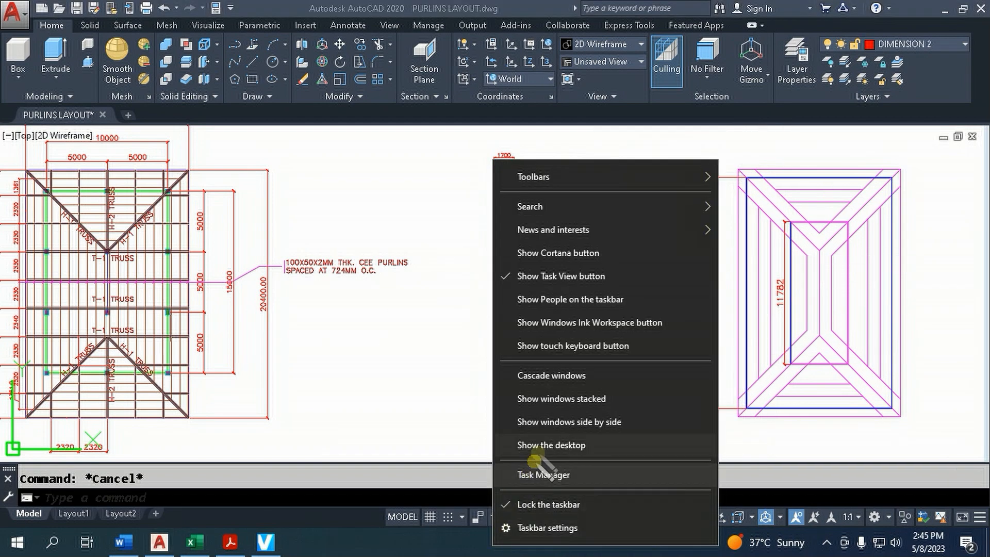
pyautogui.click(516, 442)
pyautogui.doubleClick(302, 285)
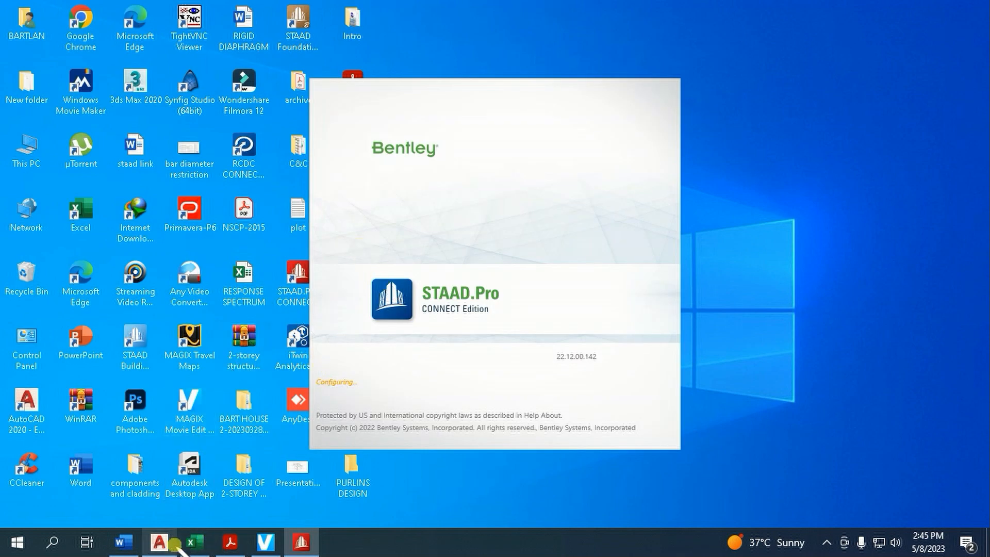
pyautogui.moveTo(171, 545)
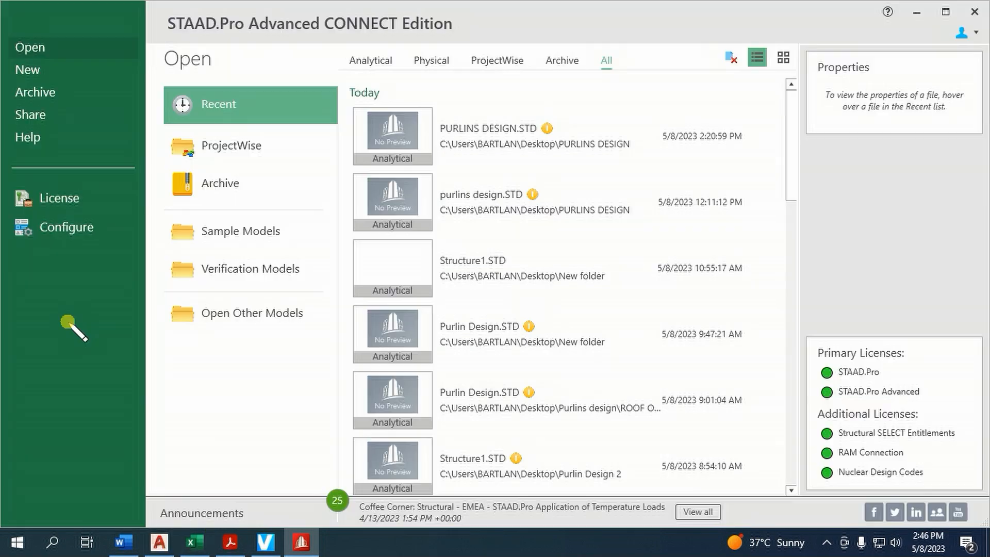
# Create a new analytical model named PURLINS DESIGN in the PURLINS DESIGN folder on the Desktop
pyautogui.click(44, 70)
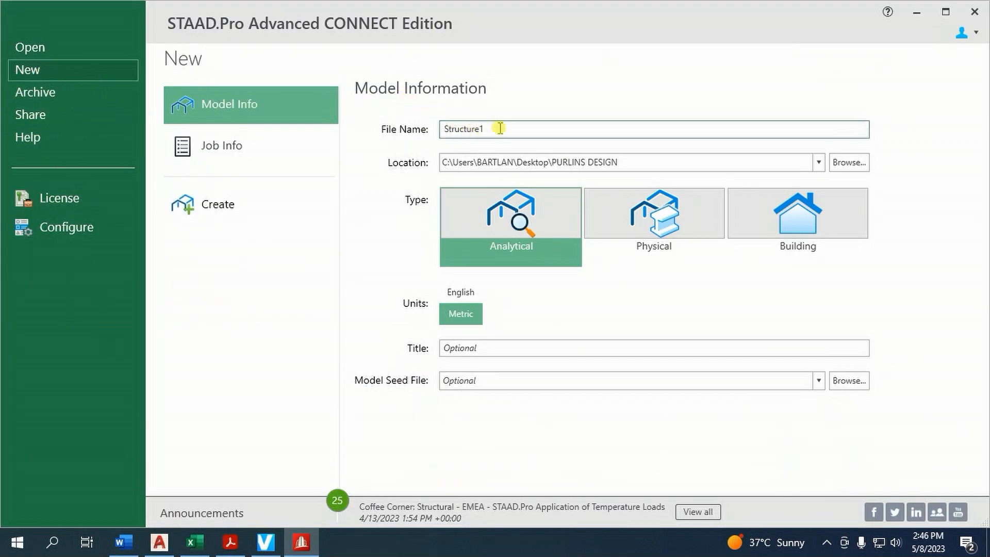
pyautogui.moveTo(497, 128); pyautogui.dragTo(416, 129)
pyautogui.write('PURLINS DESIGN')
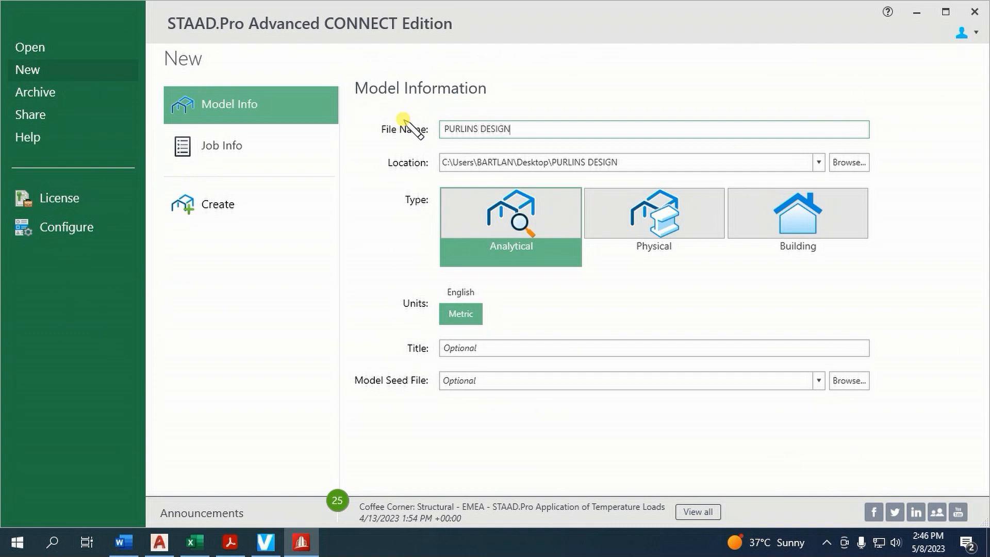
pyautogui.click(837, 161)
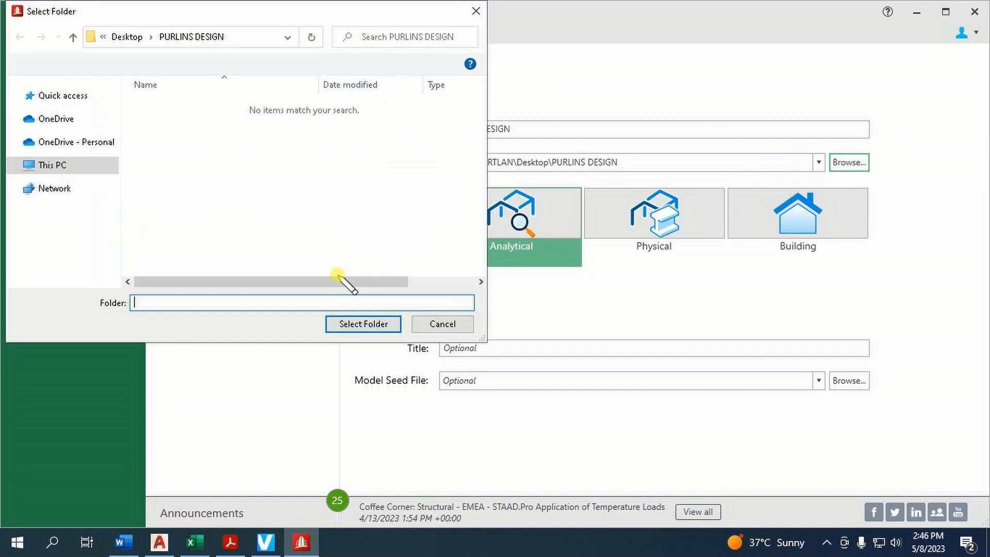
pyautogui.click(65, 171)
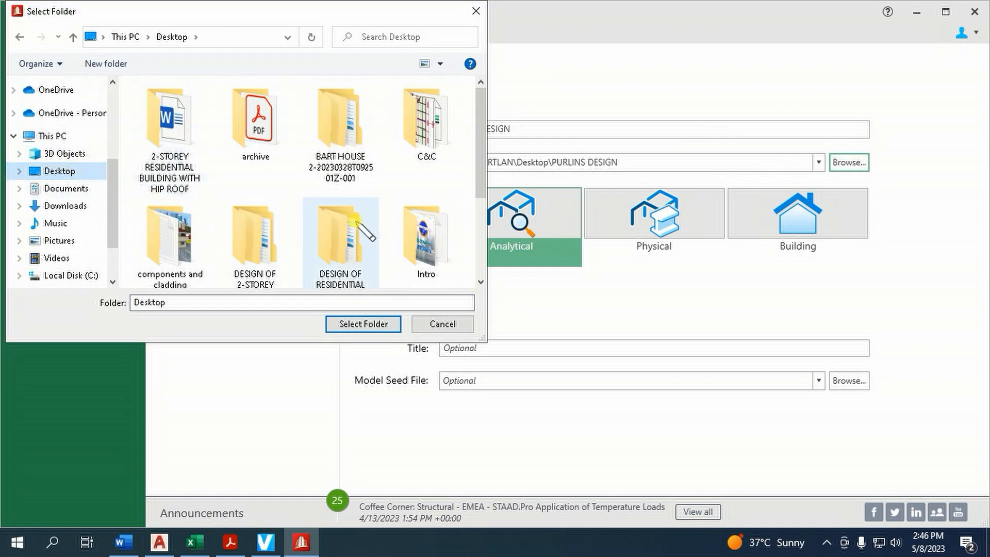
pyautogui.scroll(-2, 356, 227)
pyautogui.click(348, 237)
pyautogui.click(364, 324)
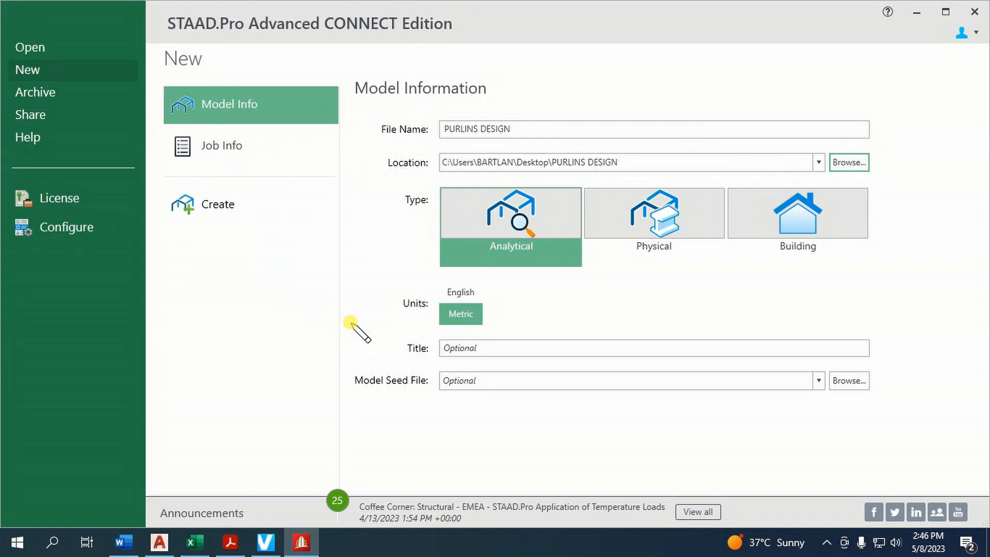
pyautogui.click(227, 205)
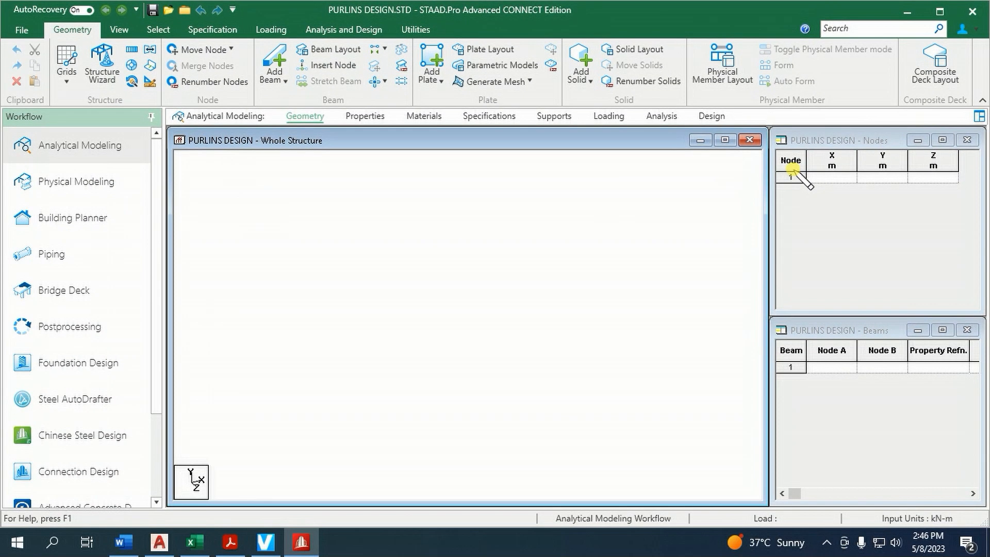
# Add the first node at coordinates X 0, Y 0, Z 0 in the node table
pyautogui.click(700, 309)
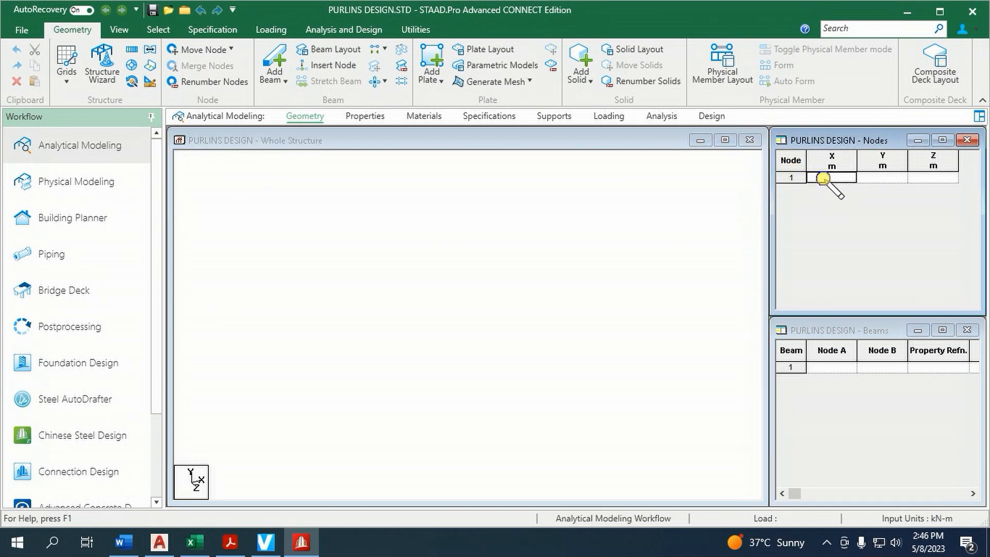
pyautogui.write('0')
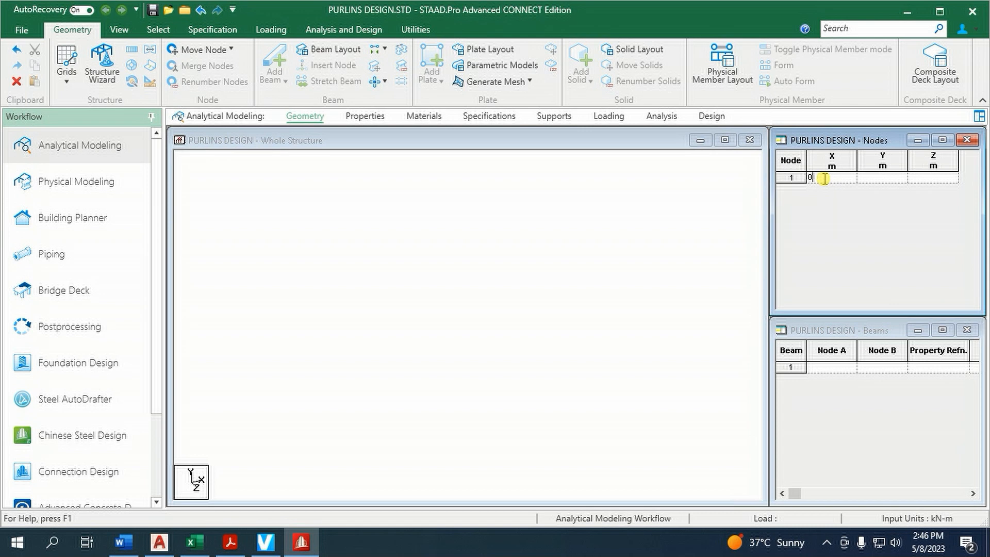
pyautogui.press('Tab')
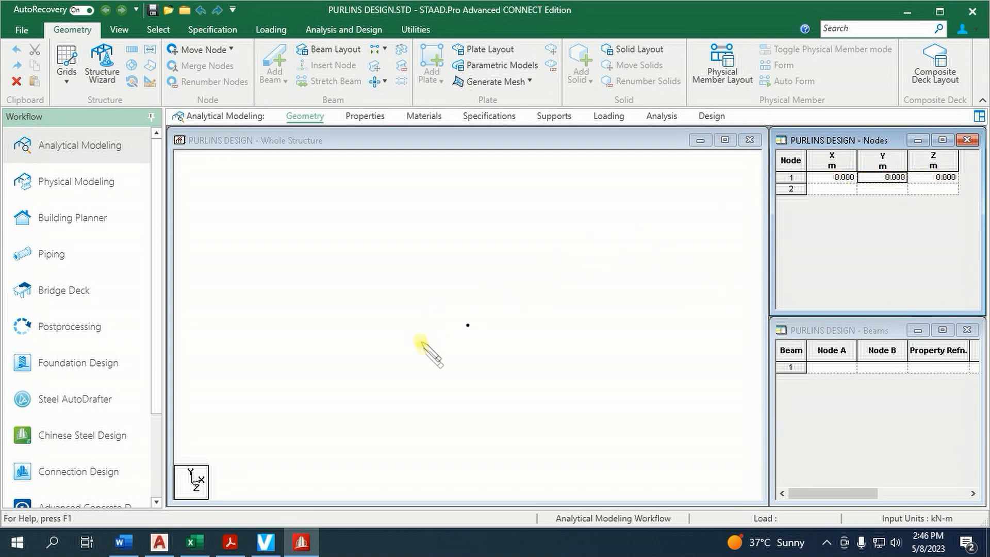
# Select the node at the origin and start a Translational Repeat of it in the global X direction
pyautogui.rightClick(478, 231)
pyautogui.moveTo(516, 240)
pyautogui.click(675, 240)
pyautogui.moveTo(441, 298); pyautogui.dragTo(514, 361)
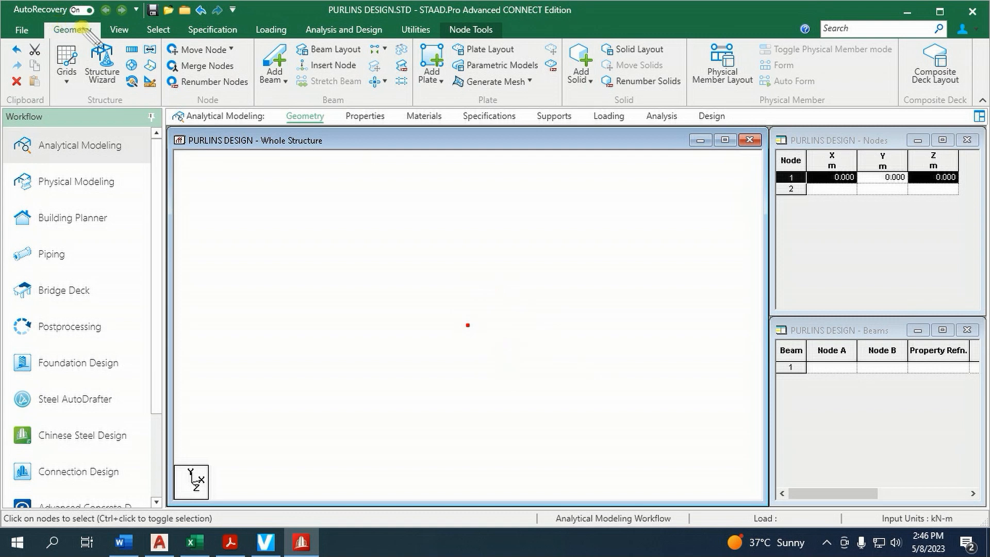
pyautogui.click(132, 50)
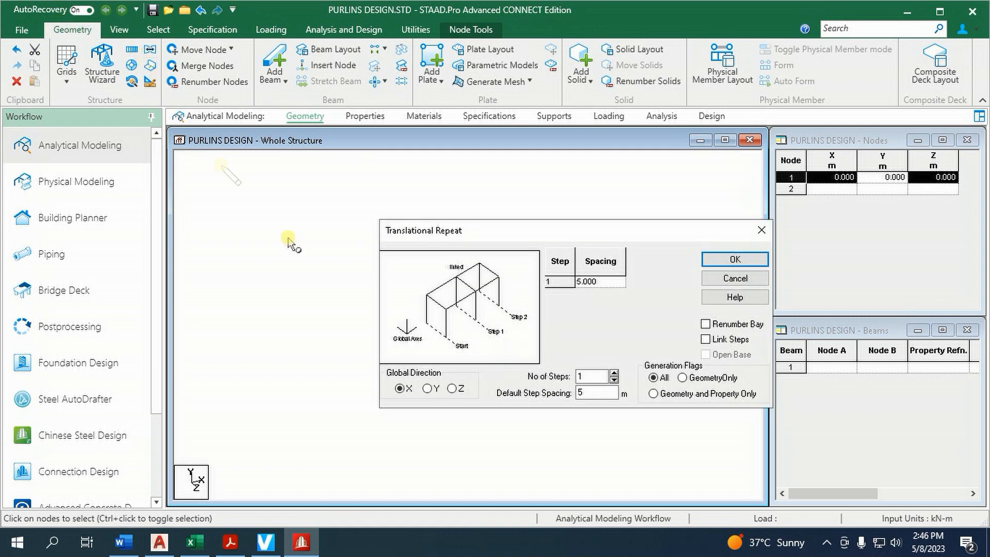
pyautogui.moveTo(474, 230); pyautogui.dragTo(420, 213)
pyautogui.moveTo(539, 358); pyautogui.dragTo(469, 356)
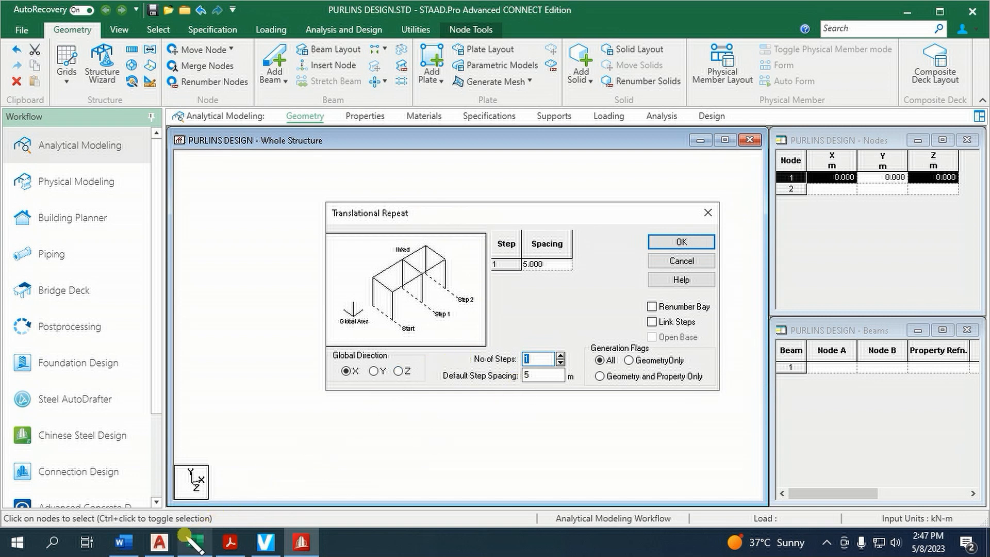
# Switch to the AutoCAD purlin layout and examine the truss spacings along the outermost long purlin
pyautogui.click(159, 542)
pyautogui.moveTo(572, 415); pyautogui.dragTo(630, 415, button='middle')
pyautogui.click(299, 228)
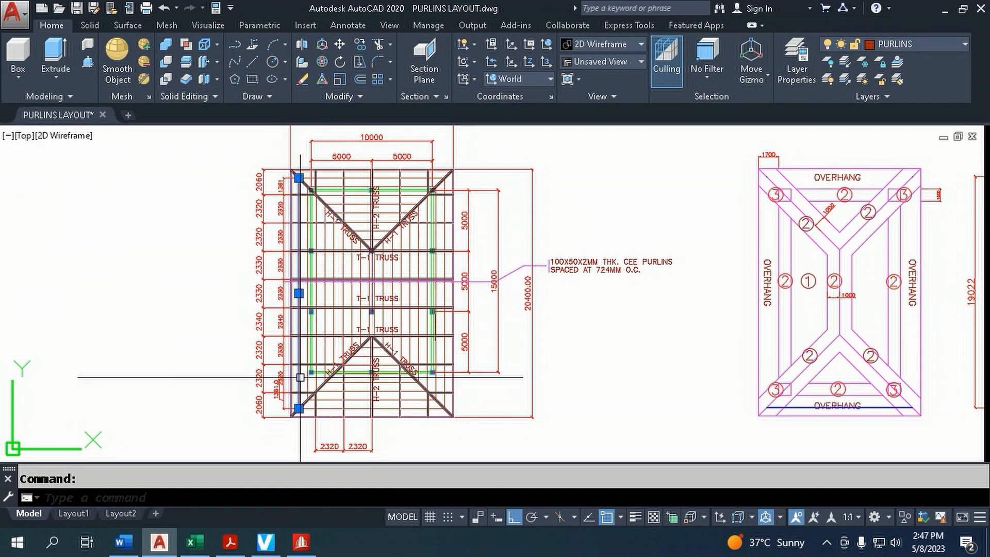
pyautogui.press('Escape')
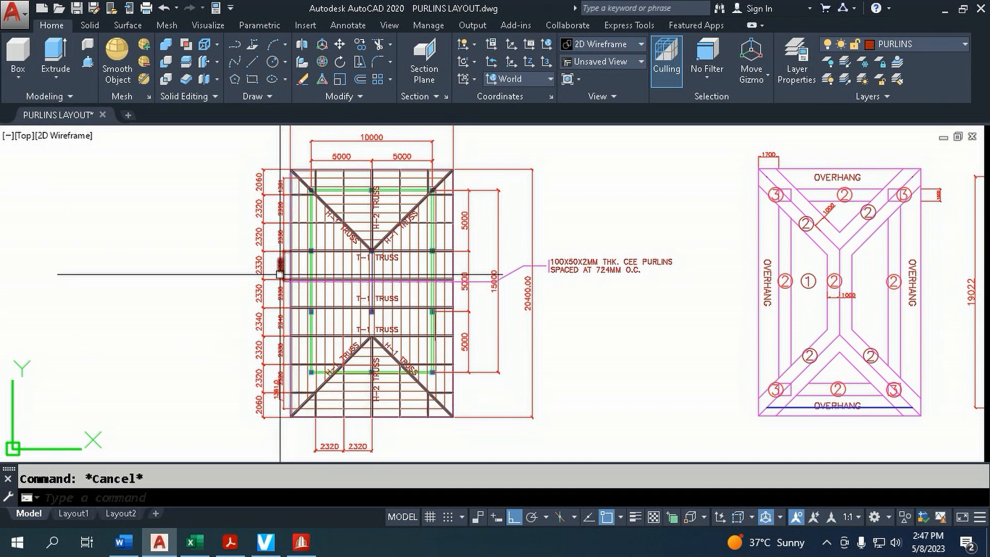
pyautogui.scroll(2, 265, 189)
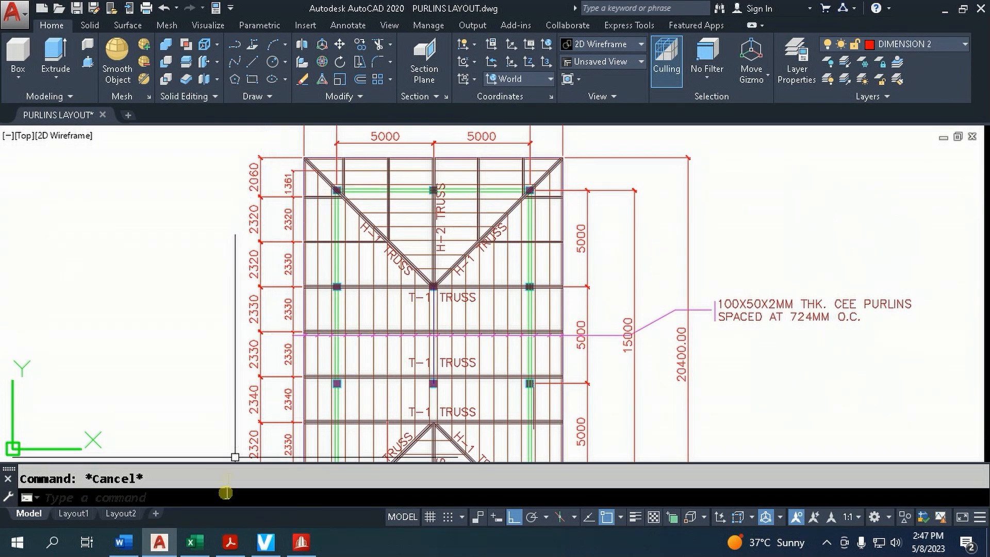
# Back in STAAD.Pro, set the repeat to 9 steps, with spacings 1.361, 2.32, 2.33, 2.33 and 2.33 m for steps 1 to 5
pyautogui.click(303, 542)
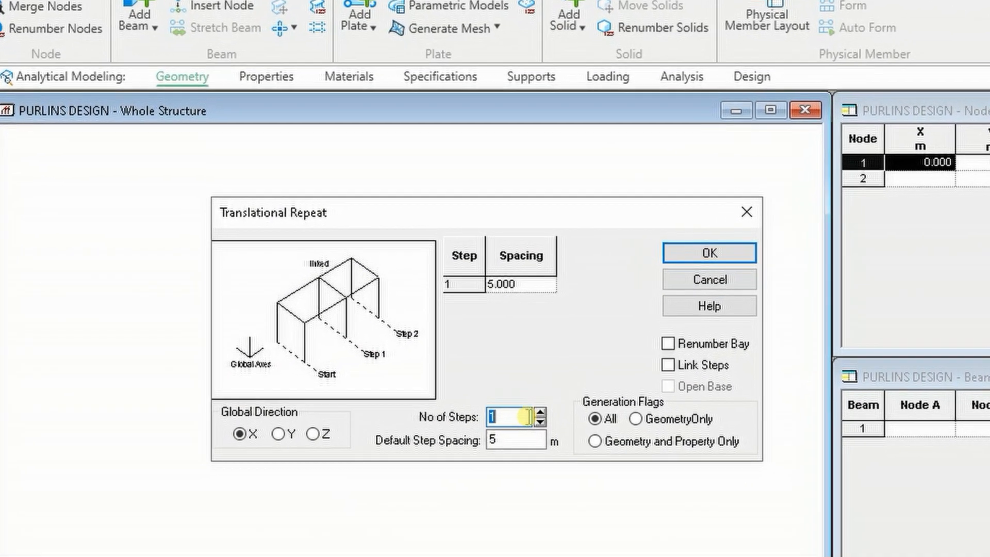
pyautogui.write('9')
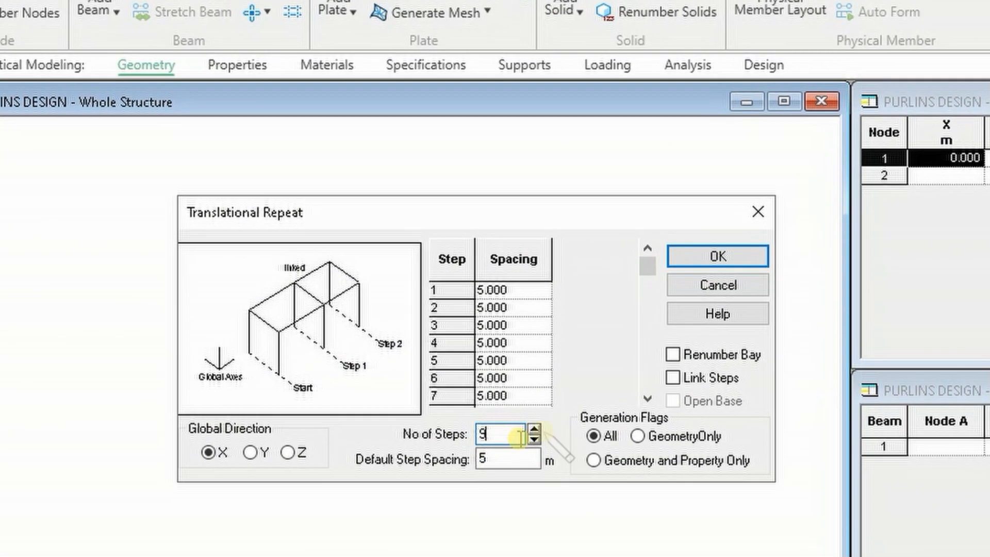
pyautogui.click(536, 292)
pyautogui.write('1')
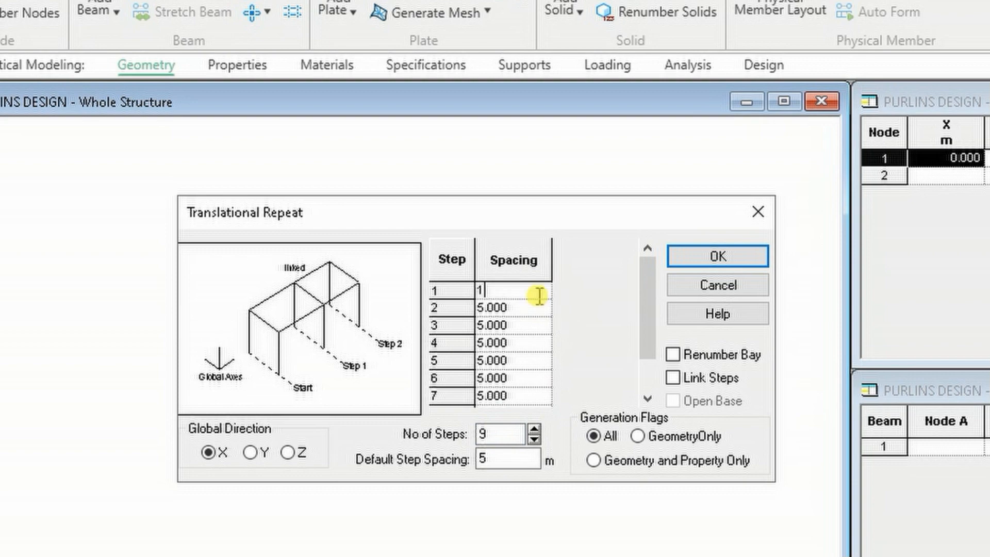
pyautogui.write('.361')
pyautogui.click(539, 307)
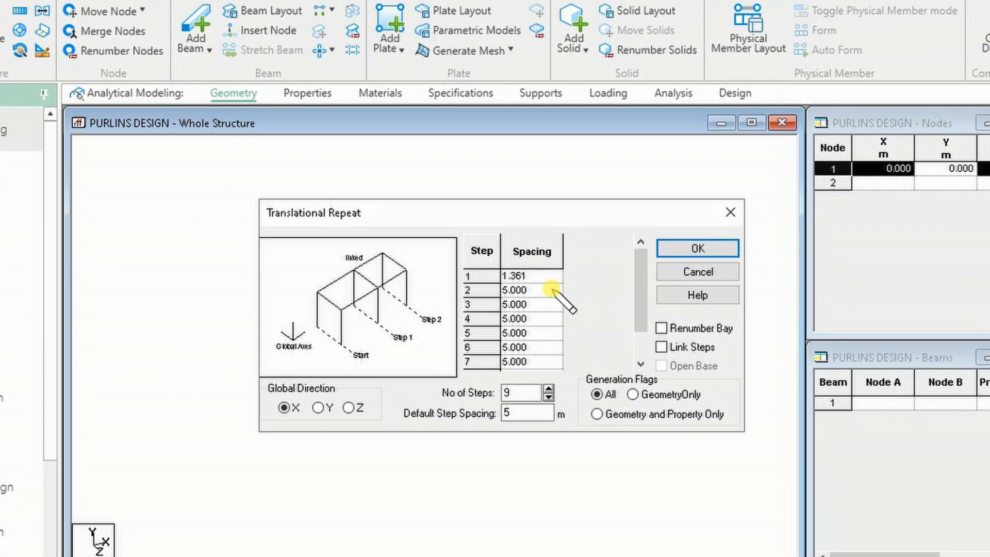
pyautogui.write('2.32')
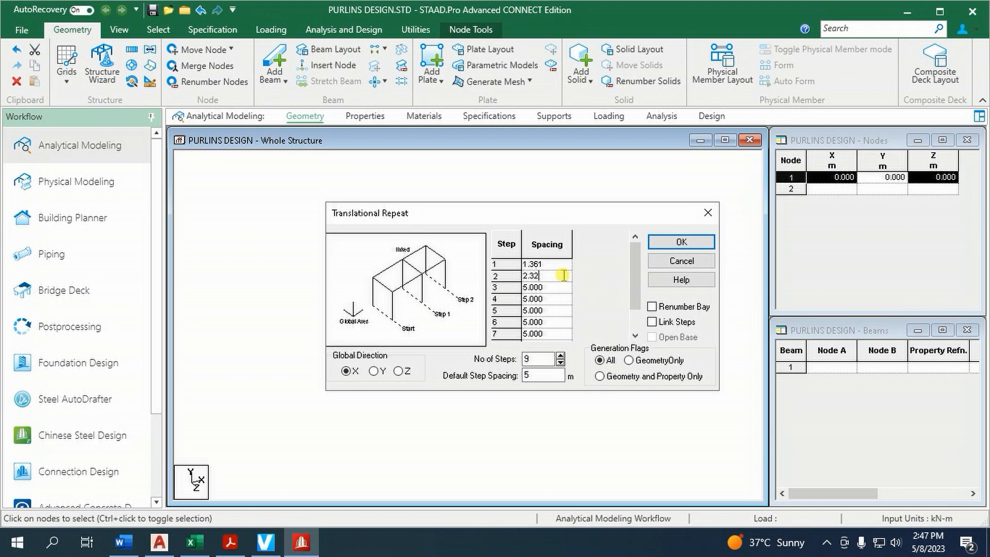
pyautogui.click(566, 287)
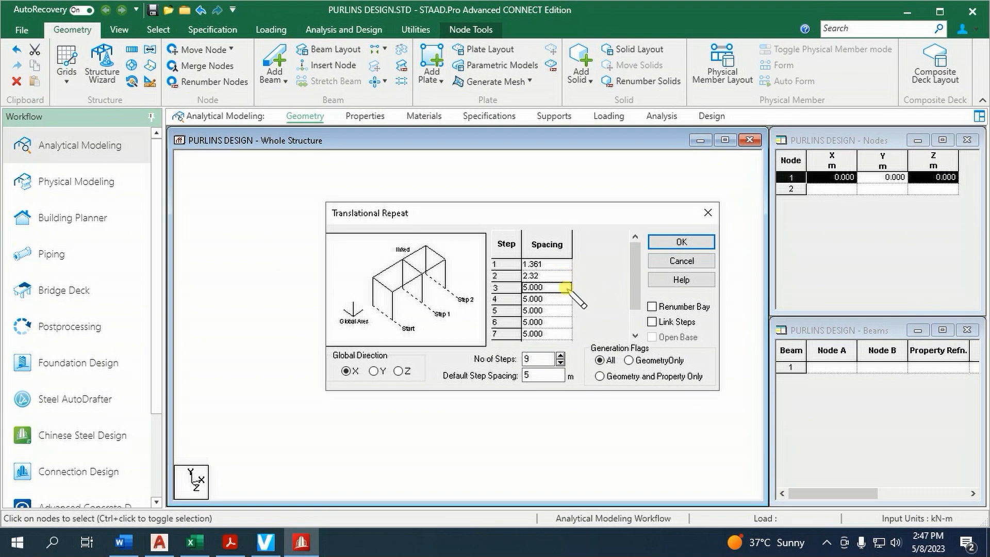
pyautogui.write('2.33')
pyautogui.click(566, 299)
pyautogui.write('22')
# Set the spacings of steps 6 to 9 to 2.34, 2.33, 2.32 and 1.361 m and generate the repeat with linked steps
pyautogui.click(566, 322)
pyautogui.write('2.34')
pyautogui.click(561, 334)
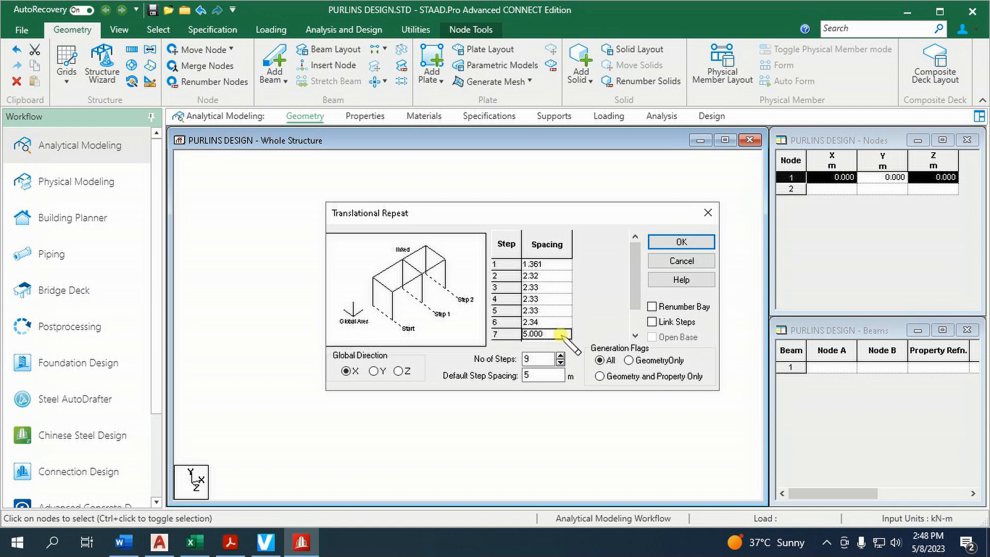
pyautogui.write('2.33')
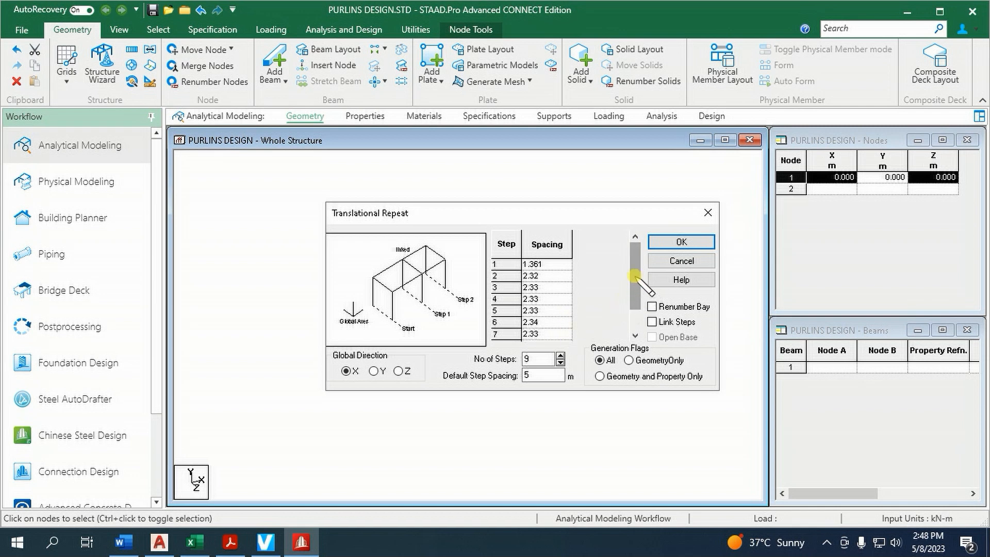
pyautogui.click(636, 306)
pyautogui.click(558, 322)
pyautogui.write('2.32')
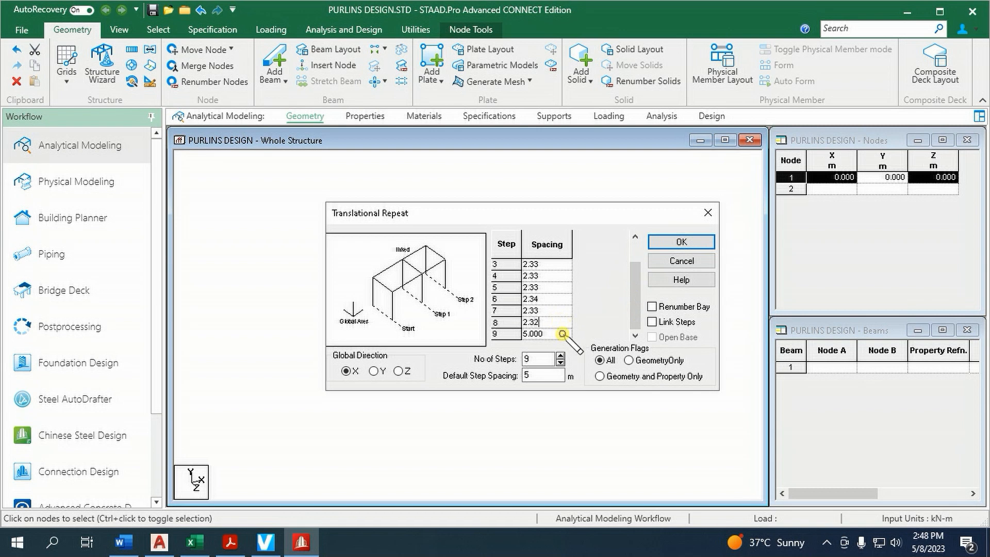
pyautogui.write('1.631')
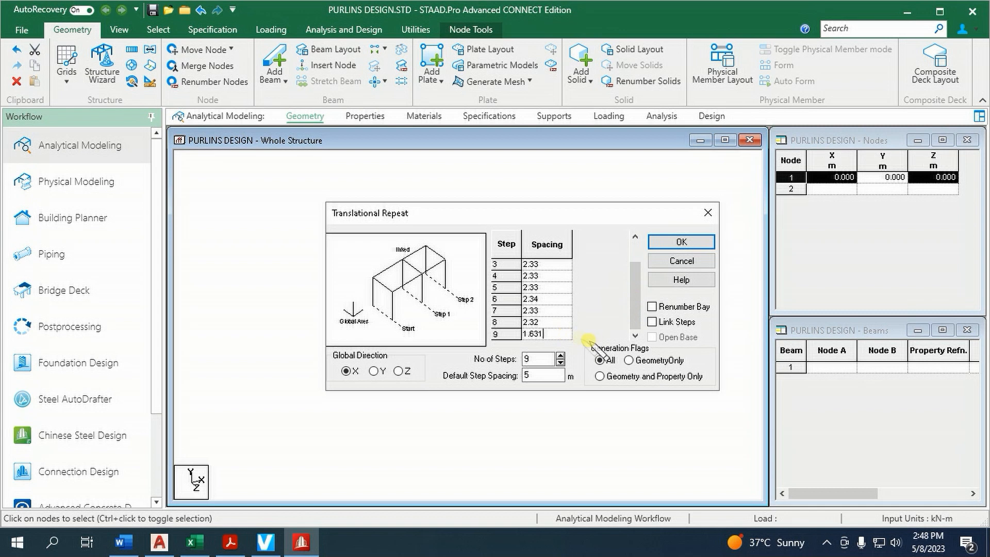
pyautogui.write('61')
pyautogui.click(652, 322)
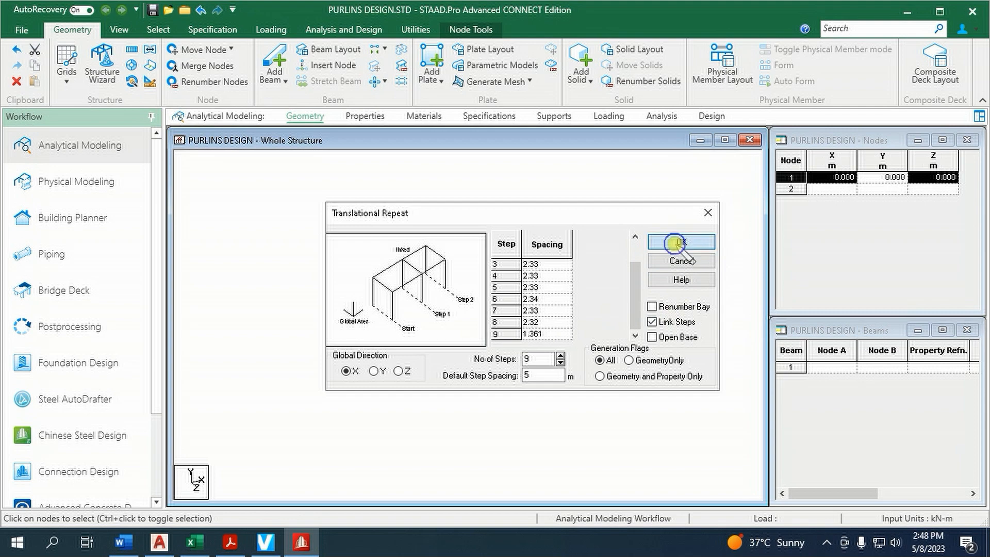
pyautogui.click(680, 243)
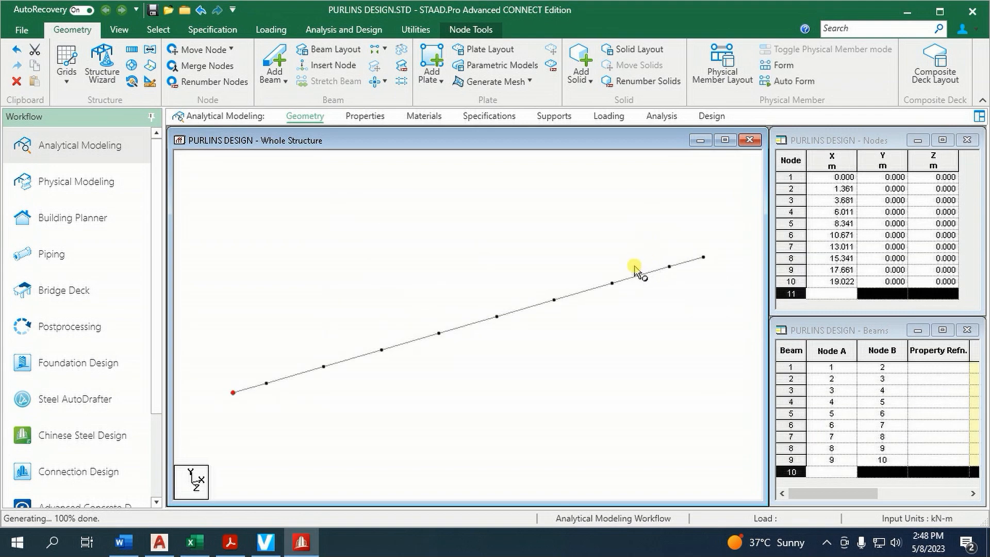
# Create a new user table for the member properties with section type CHANNEL
pyautogui.click(365, 117)
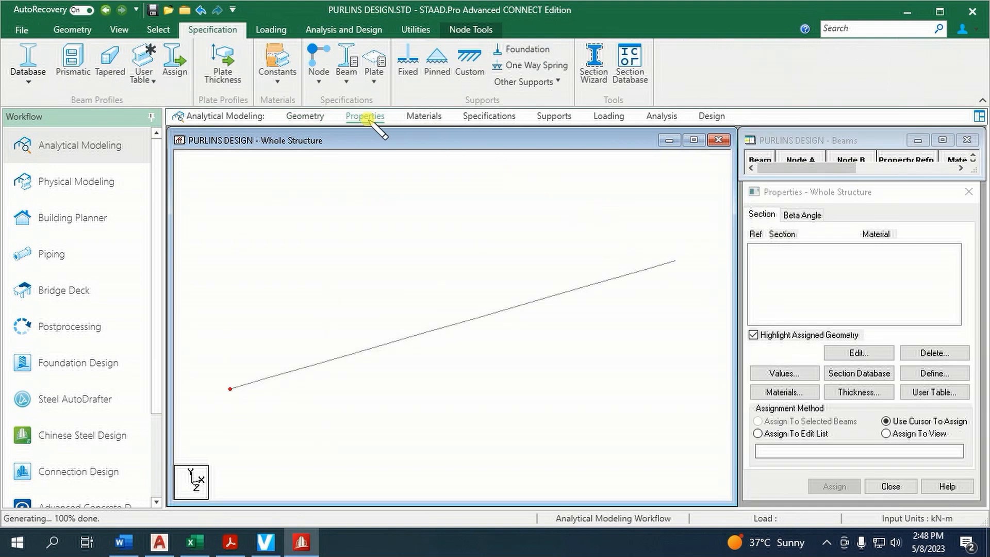
pyautogui.click(378, 226)
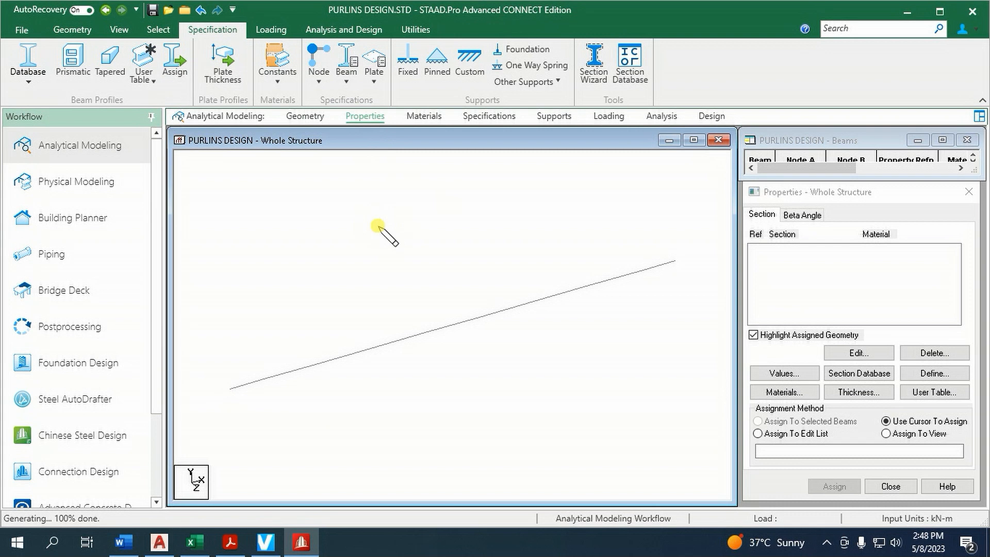
pyautogui.click(935, 392)
pyautogui.click(848, 380)
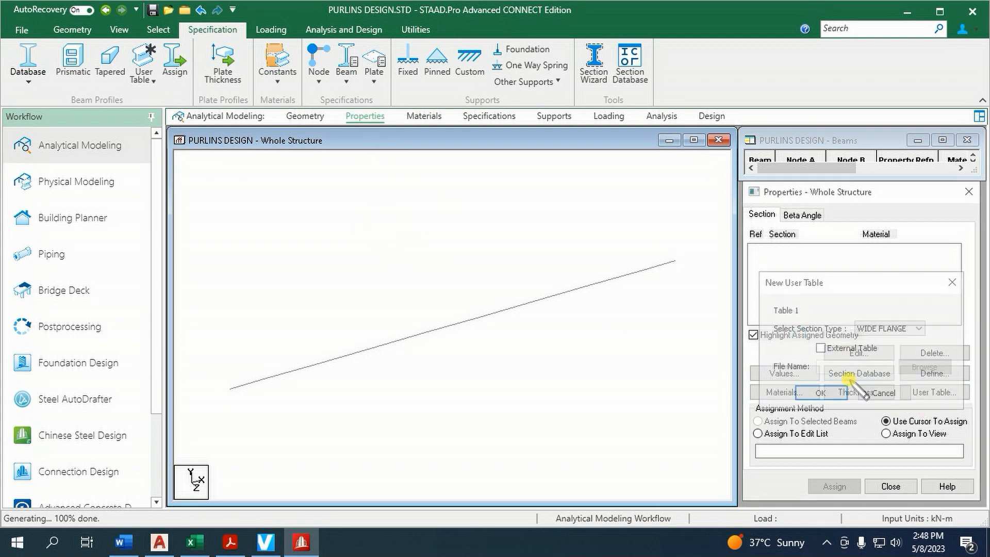
pyautogui.moveTo(810, 287); pyautogui.dragTo(591, 252)
pyautogui.click(665, 293)
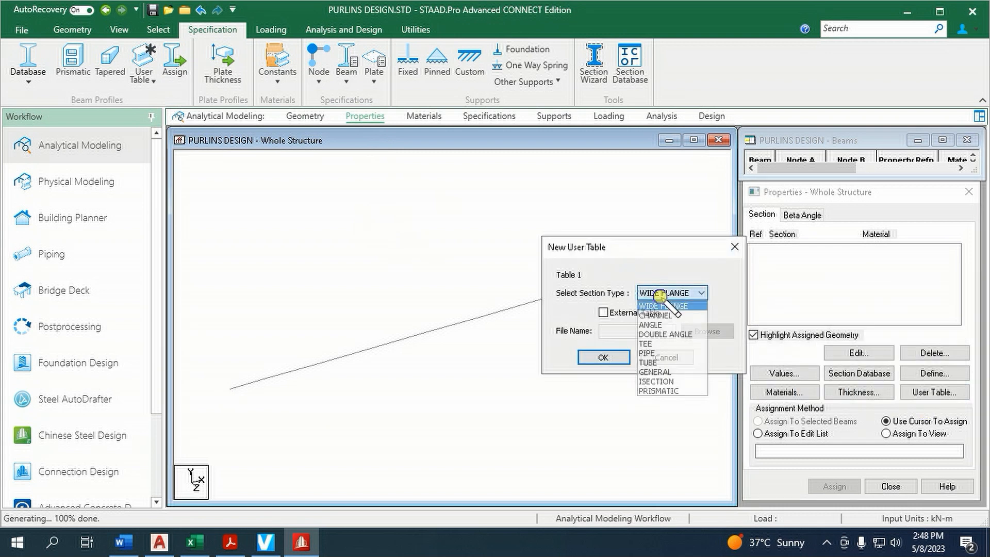
pyautogui.click(656, 316)
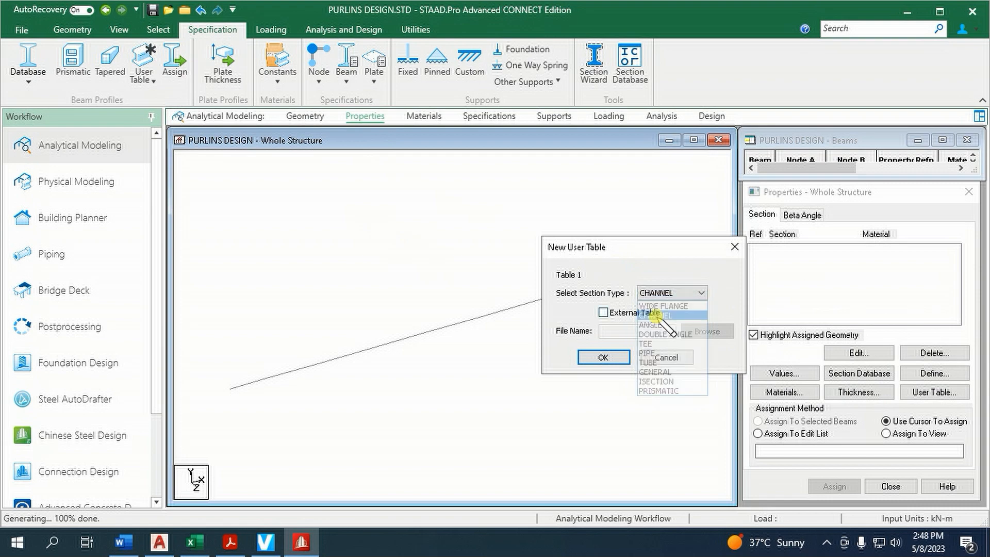
pyautogui.click(605, 358)
# Add section CEECHANNEL to the table with D 0.1, TF 0.002, WF 0.05 and TW 0.002 m, and calculate its section properties
pyautogui.click(410, 341)
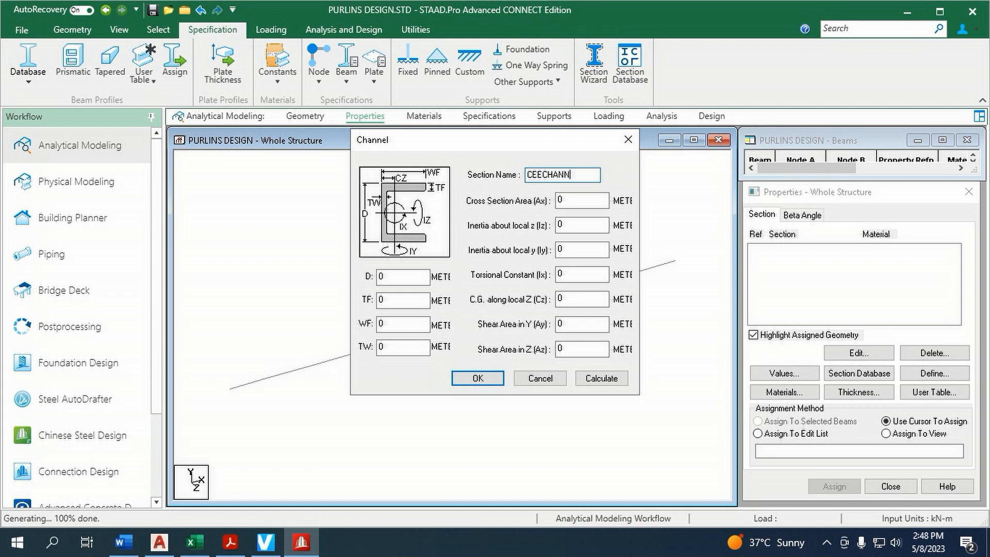
pyautogui.doubleClick(416, 277)
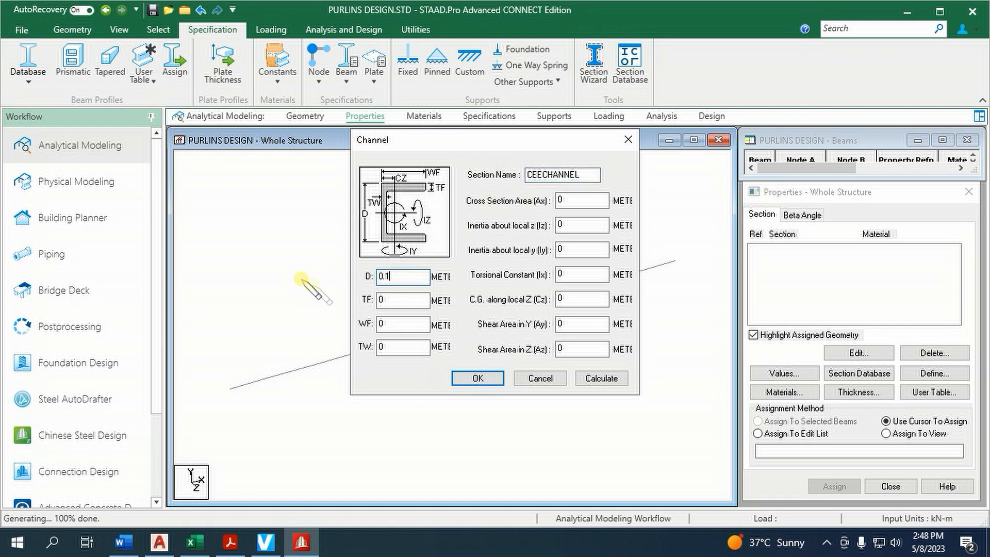
pyautogui.doubleClick(379, 301)
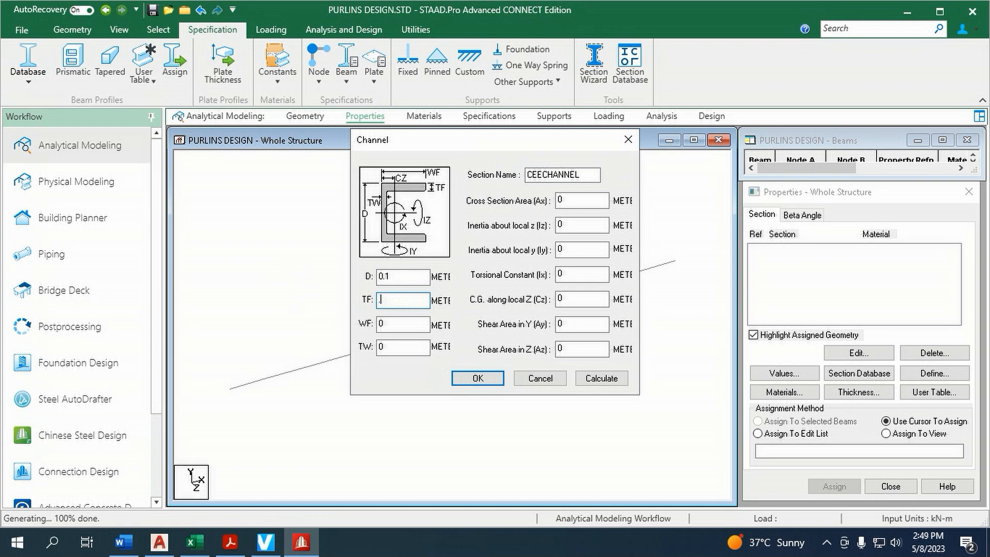
pyautogui.press('Tab')
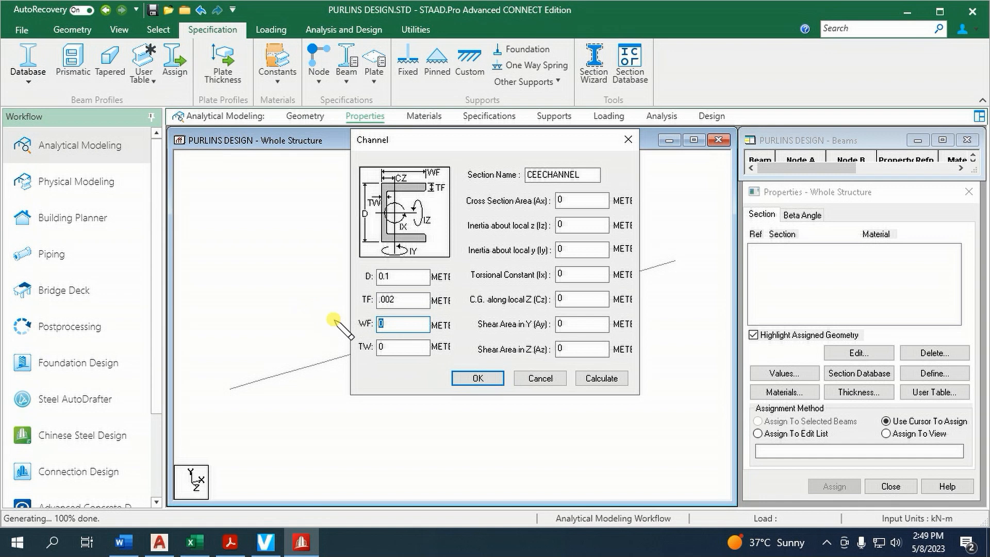
pyautogui.press('Tab')
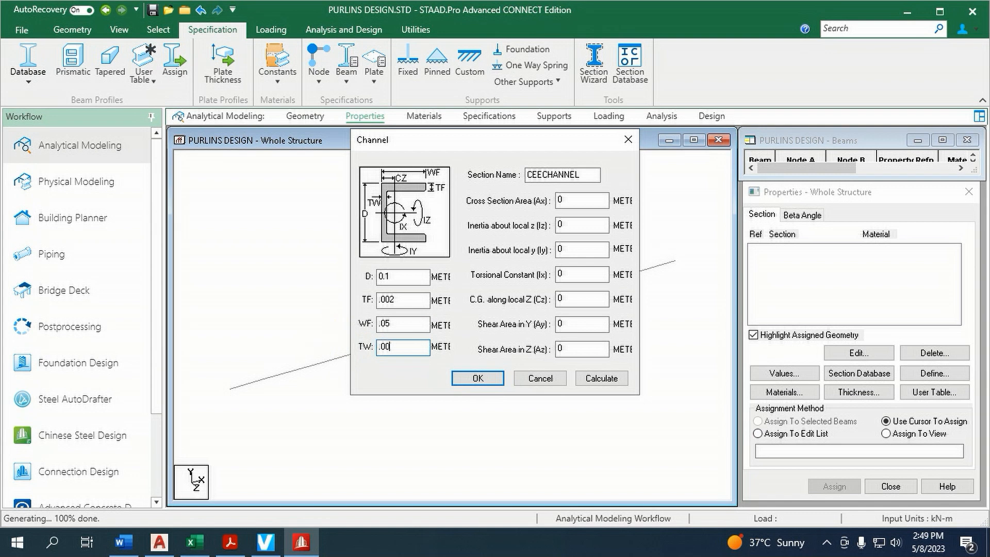
pyautogui.click(601, 378)
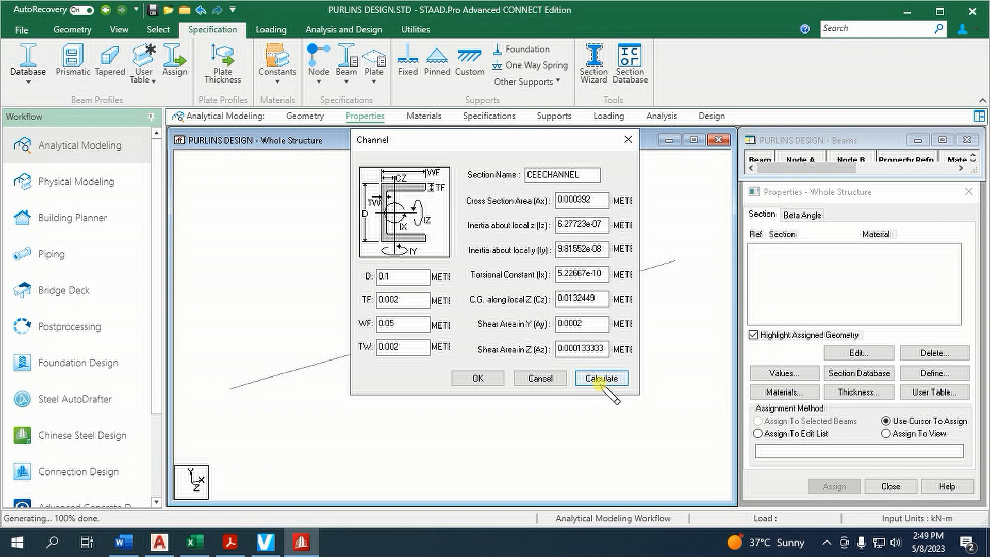
pyautogui.click(485, 380)
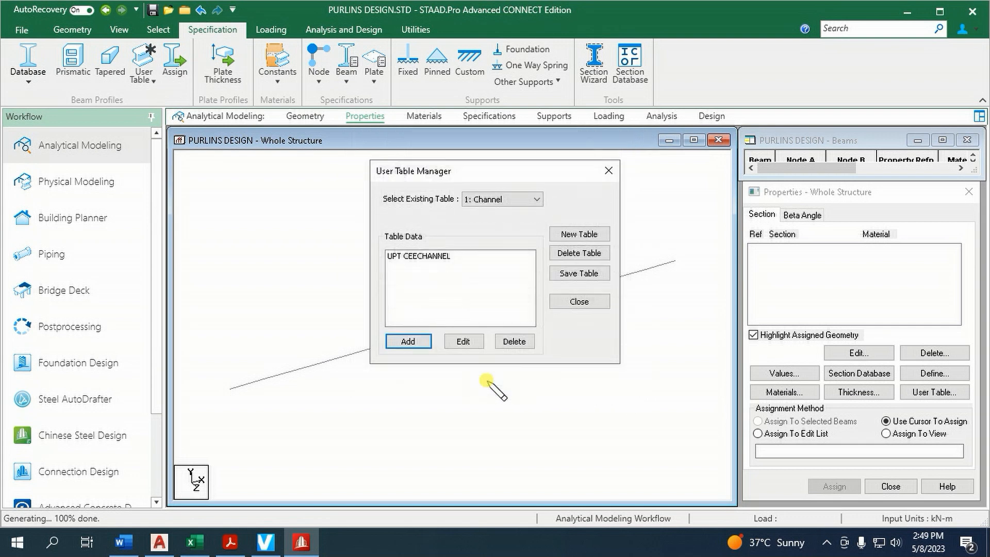
pyautogui.click(576, 301)
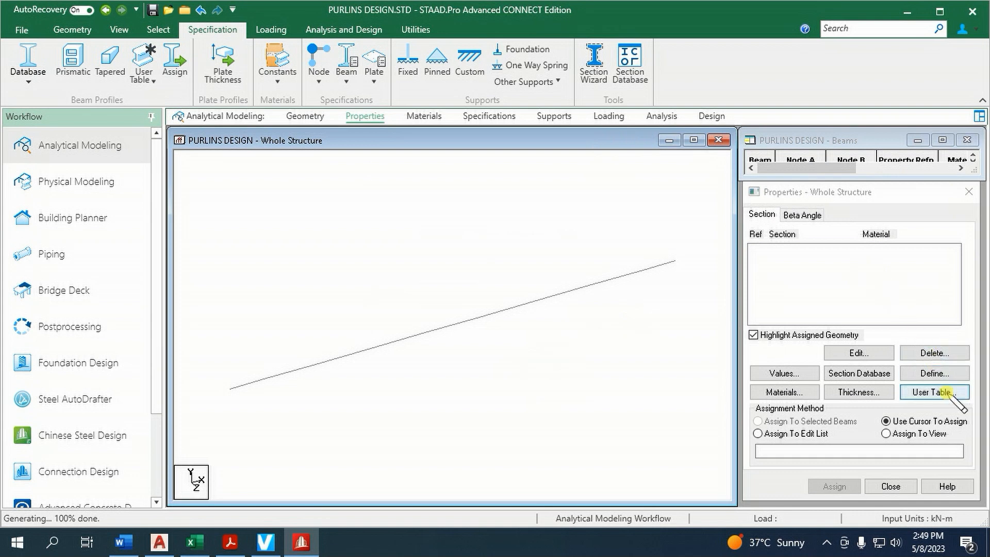
# Add the user-table section CEECHANNEL as a member property with material STEEL_36_KSI
pyautogui.click(934, 392)
pyautogui.click(830, 307)
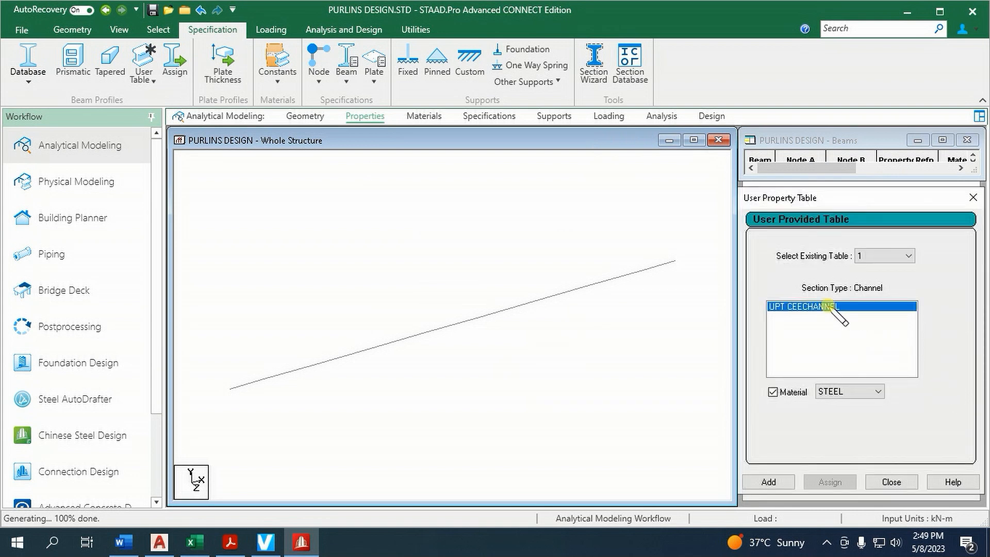
pyautogui.click(875, 391)
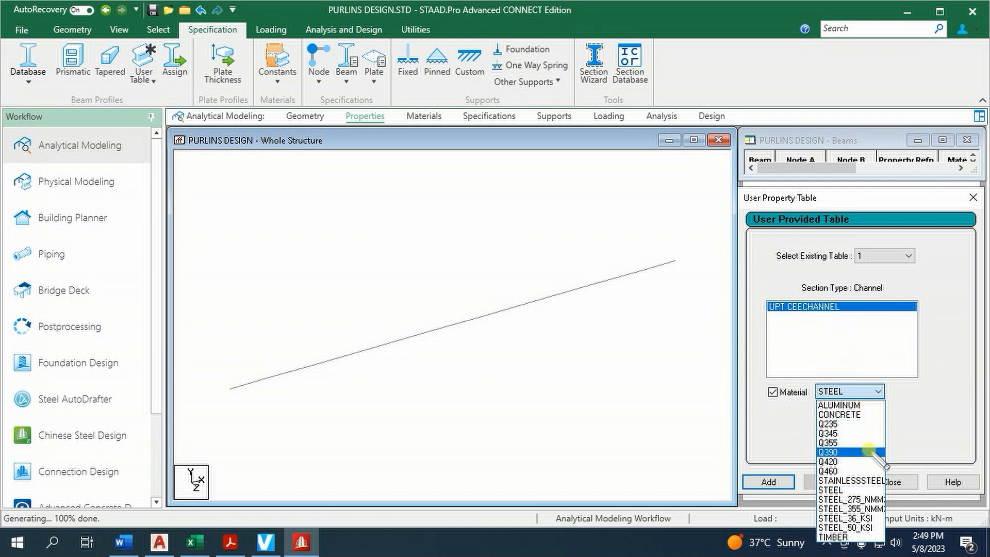
pyautogui.click(862, 518)
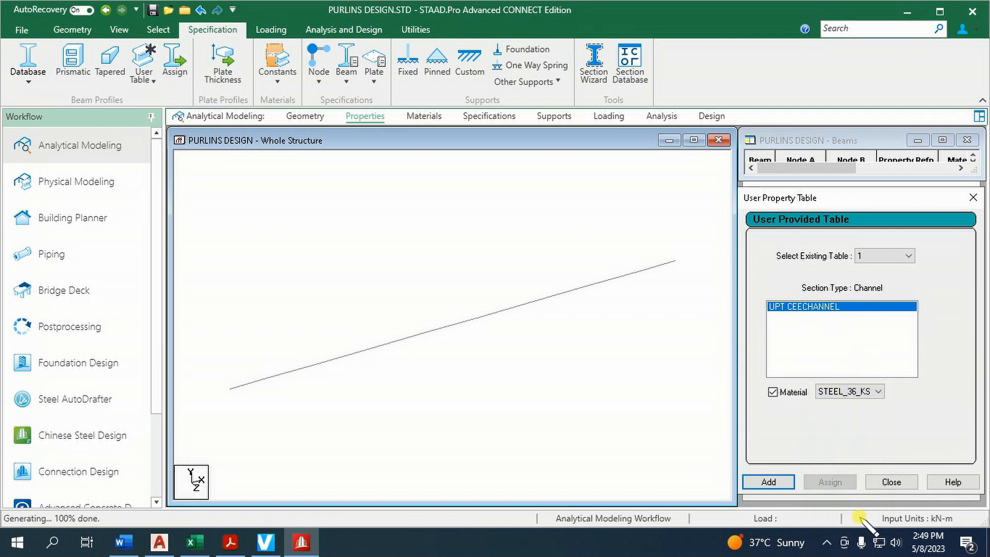
pyautogui.click(768, 482)
pyautogui.click(892, 482)
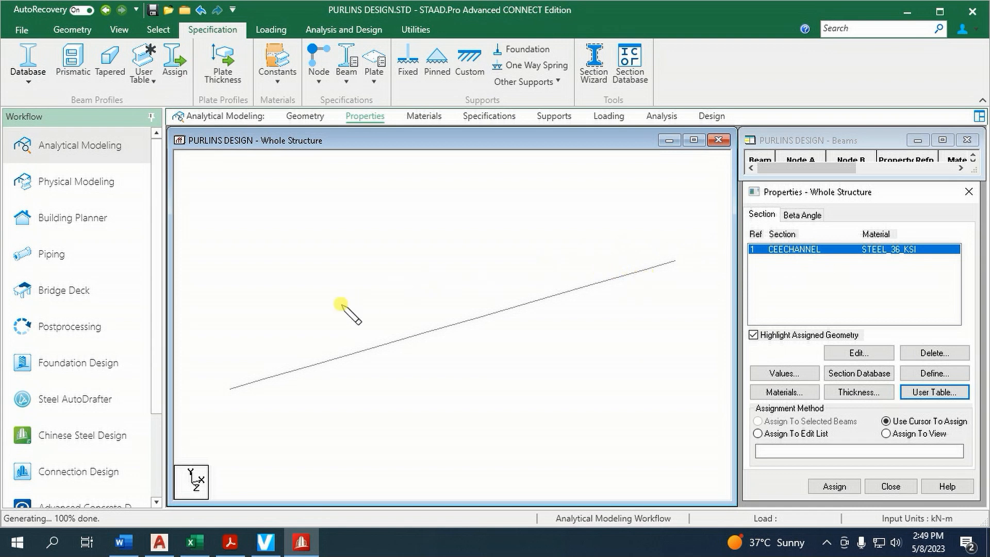
# Assign the CEECHANNEL property to all beams of the purlin and clear the selection
pyautogui.moveTo(205, 190); pyautogui.dragTo(708, 460)
pyautogui.click(835, 485)
pyautogui.click(835, 485)
pyautogui.click(879, 381)
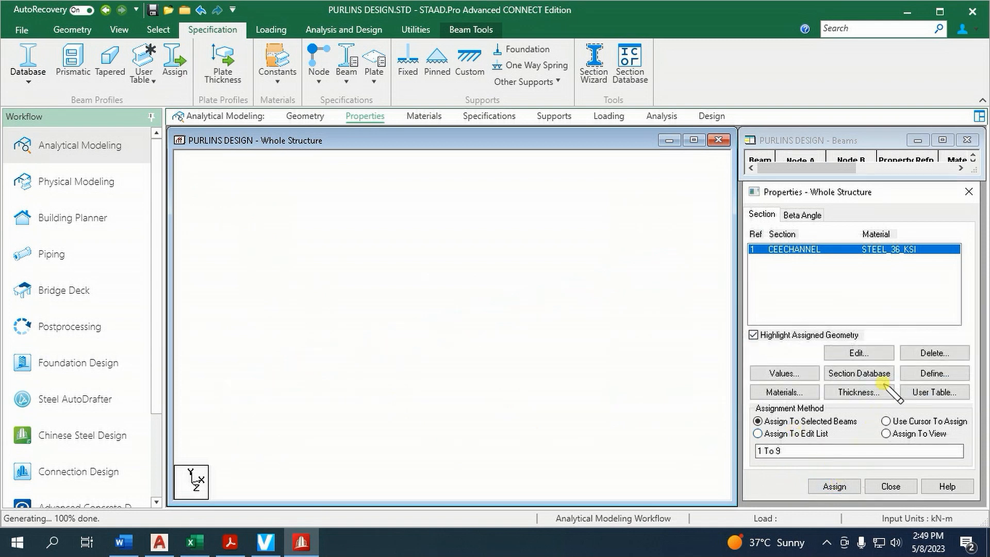
pyautogui.click(632, 346)
# Create an Enforced But support with the MY and MZ moments released
pyautogui.click(553, 118)
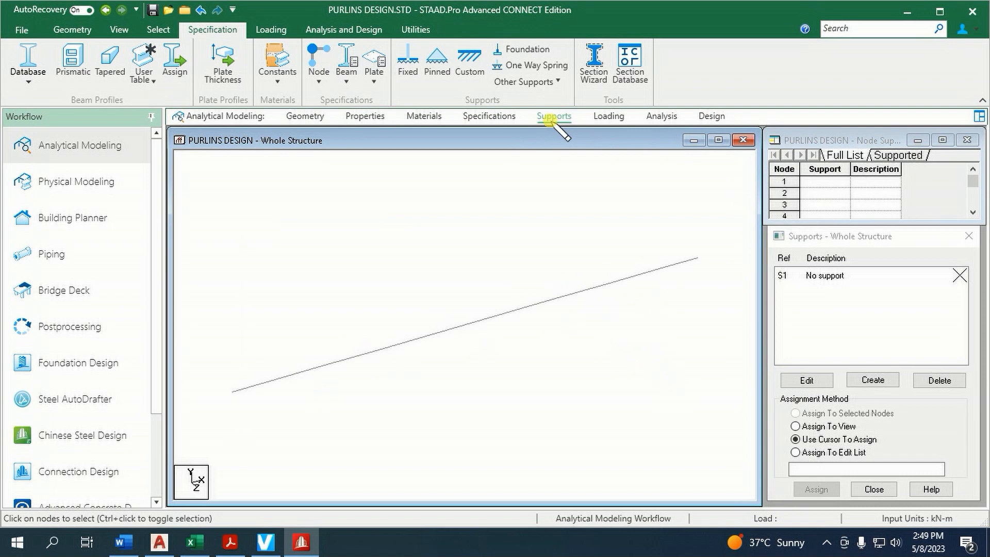
pyautogui.click(872, 380)
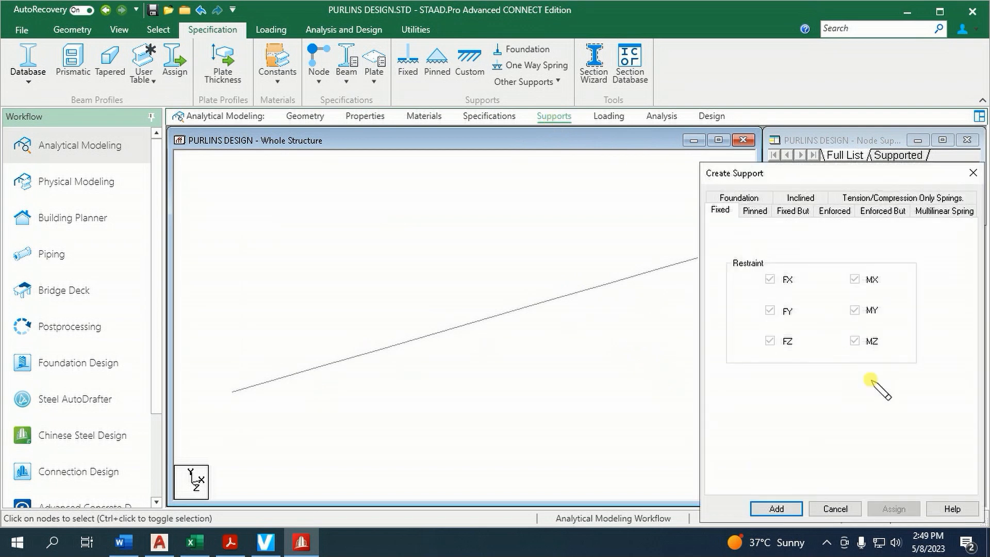
pyautogui.click(878, 210)
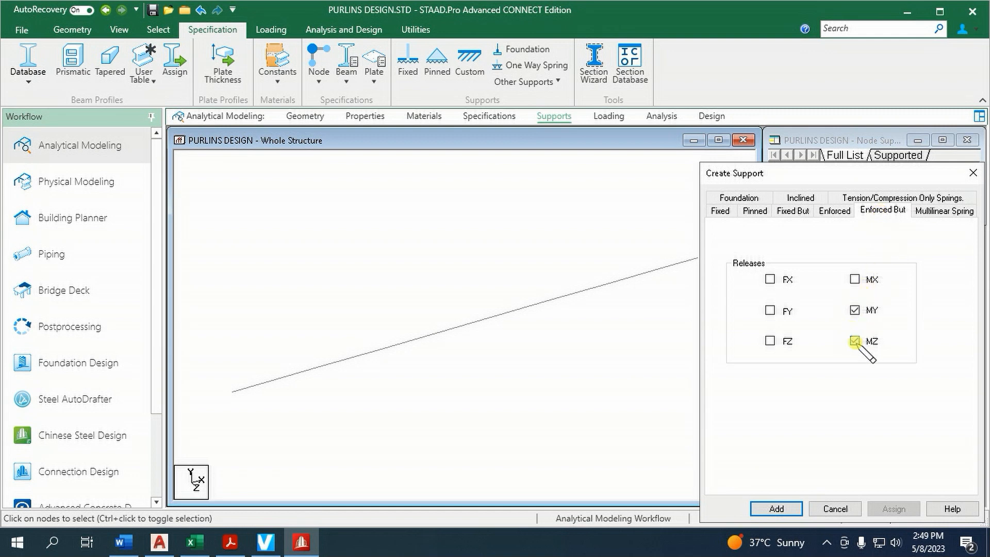
pyautogui.click(781, 510)
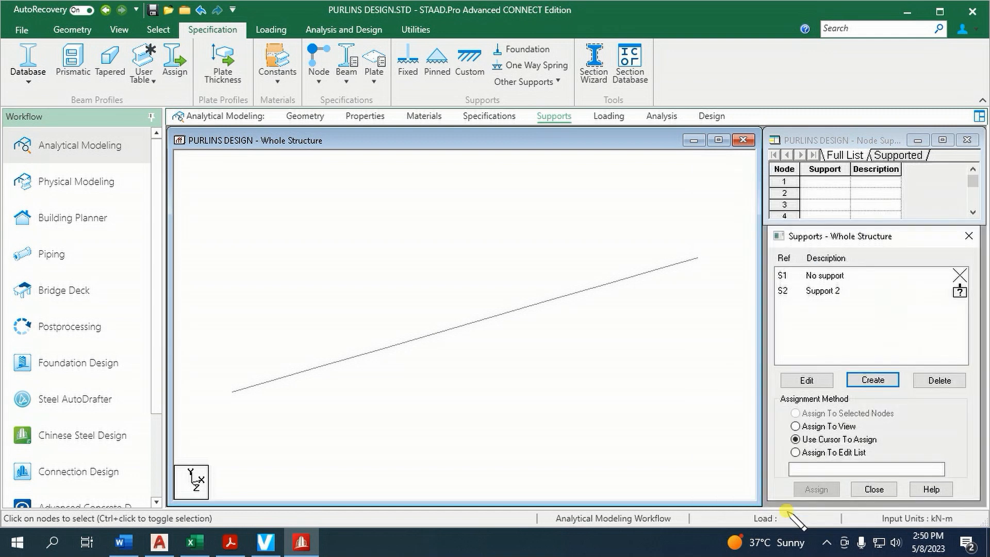
# Assign the Enforced But support to all nodes along the purlin
pyautogui.click(826, 291)
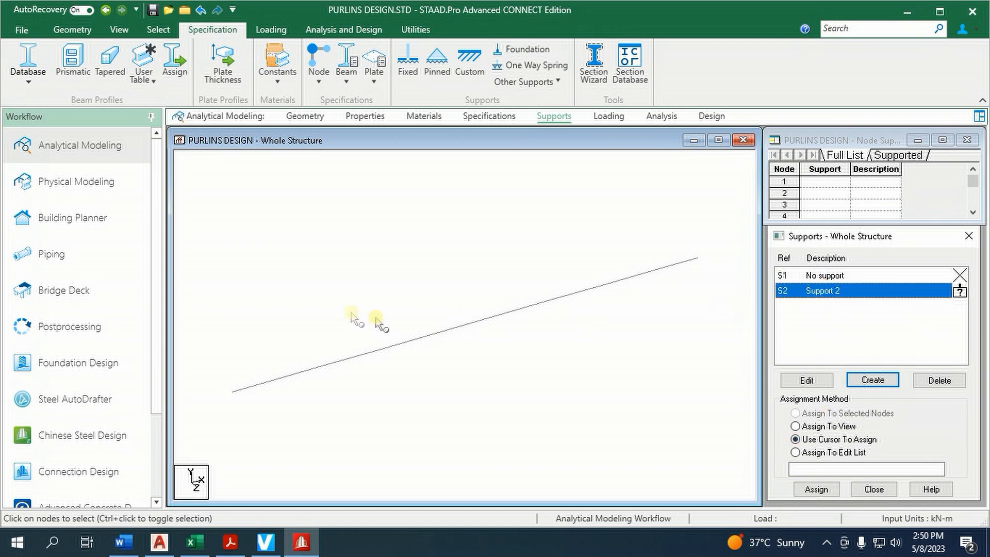
pyautogui.click(199, 209)
pyautogui.moveTo(364, 398); pyautogui.dragTo(725, 465)
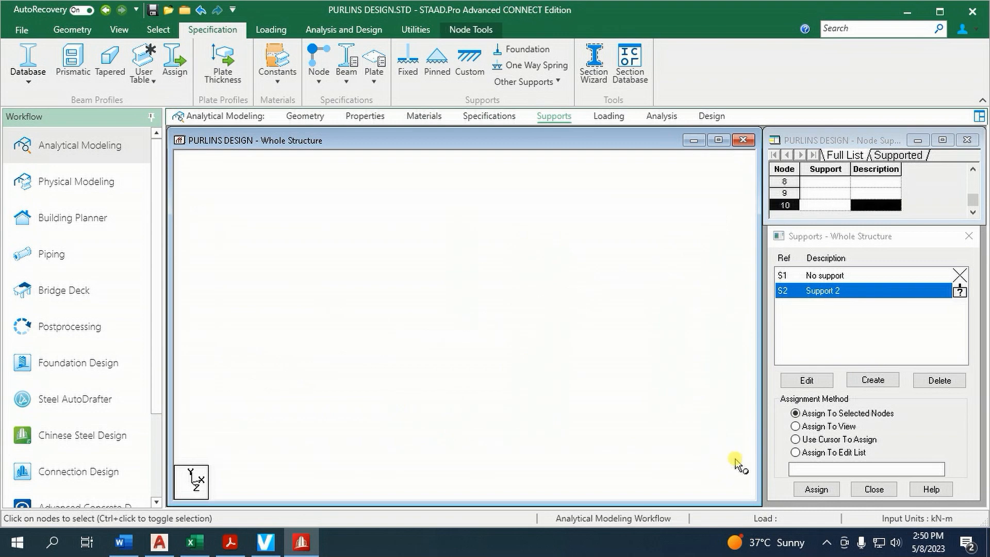
pyautogui.click(817, 490)
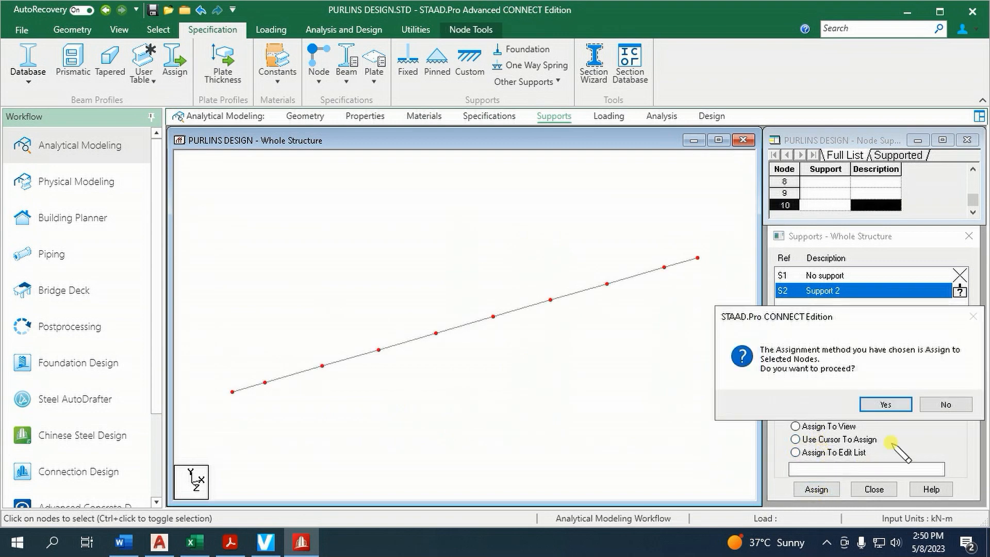
pyautogui.click(883, 403)
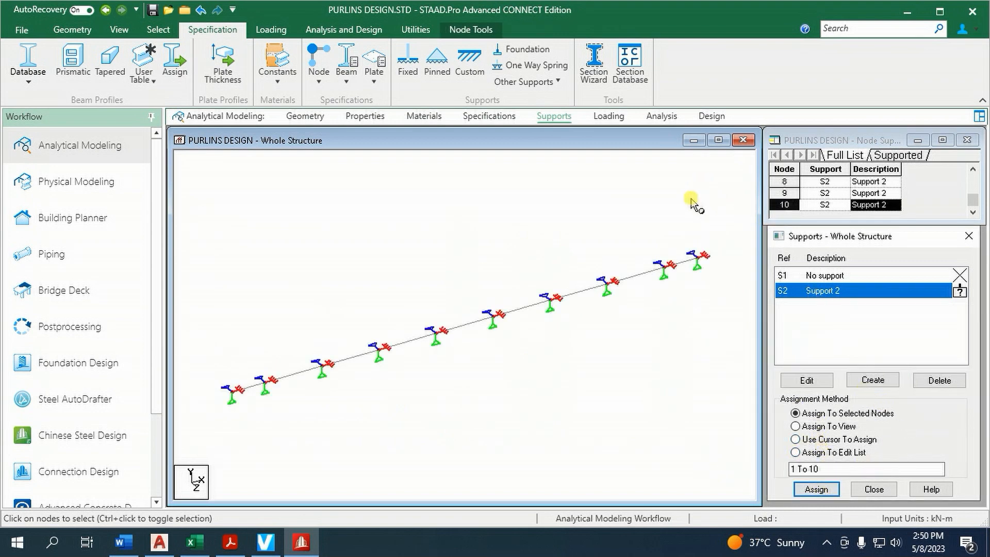
# Add primary load case 1 with loading type Dead and the title DL
pyautogui.click(609, 116)
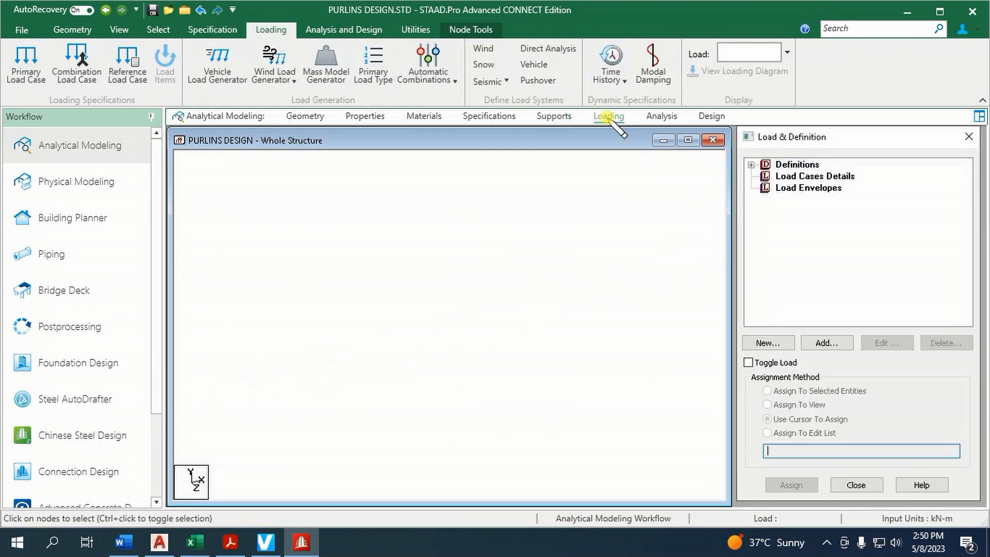
pyautogui.click(751, 165)
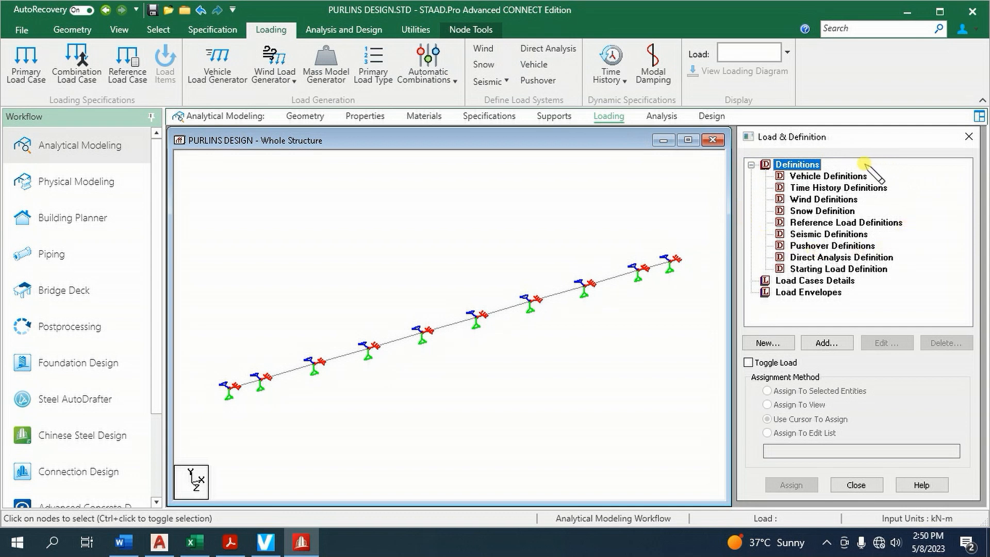
pyautogui.click(751, 165)
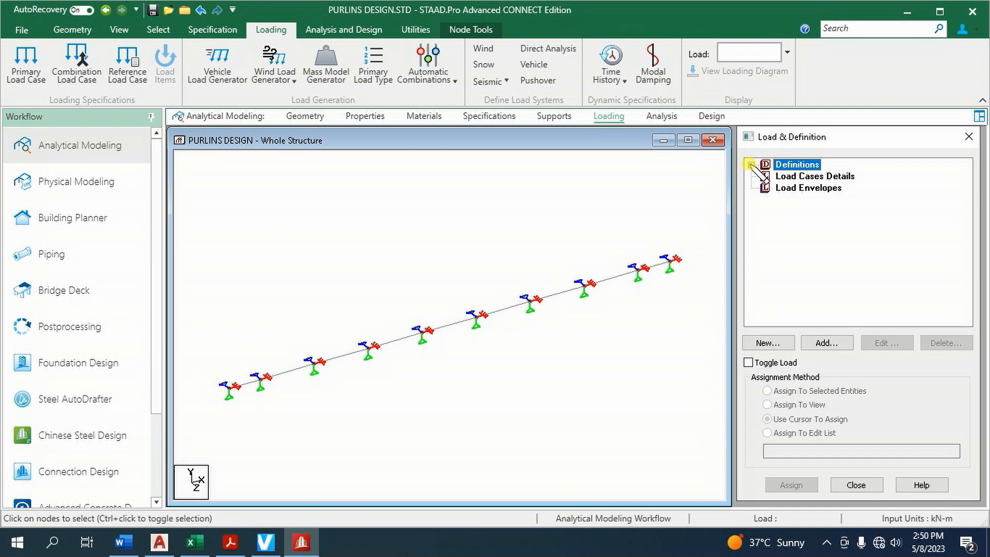
pyautogui.click(797, 176)
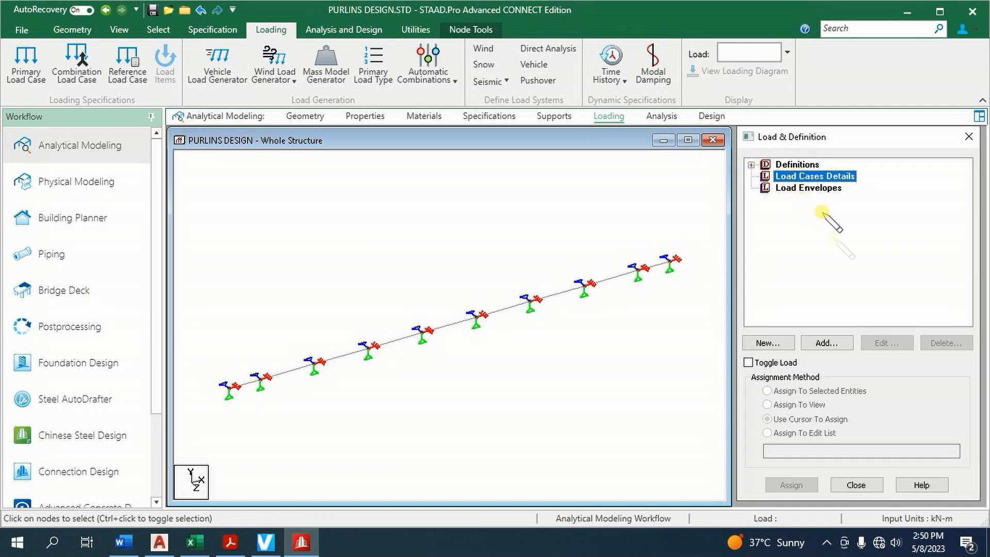
pyautogui.click(825, 343)
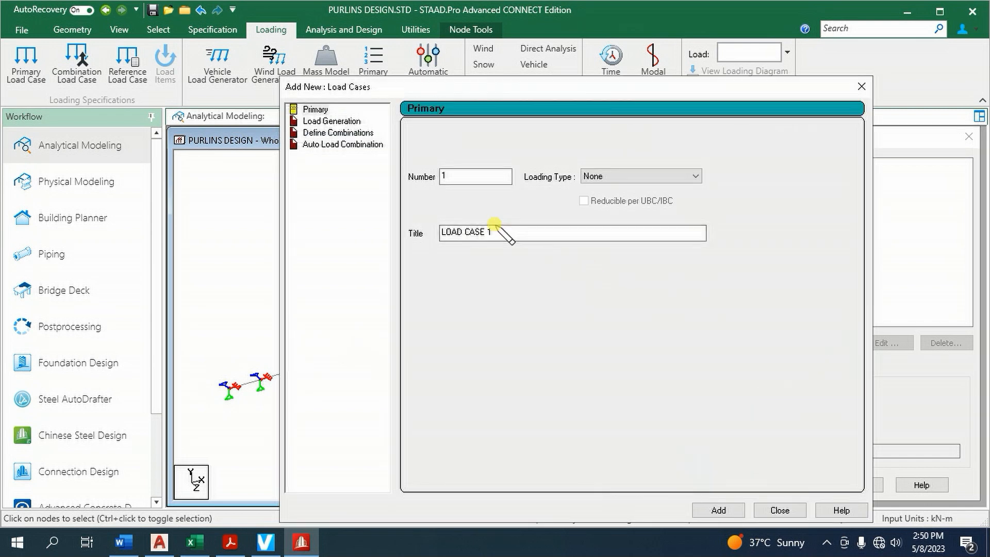
pyautogui.click(619, 177)
pyautogui.click(609, 191)
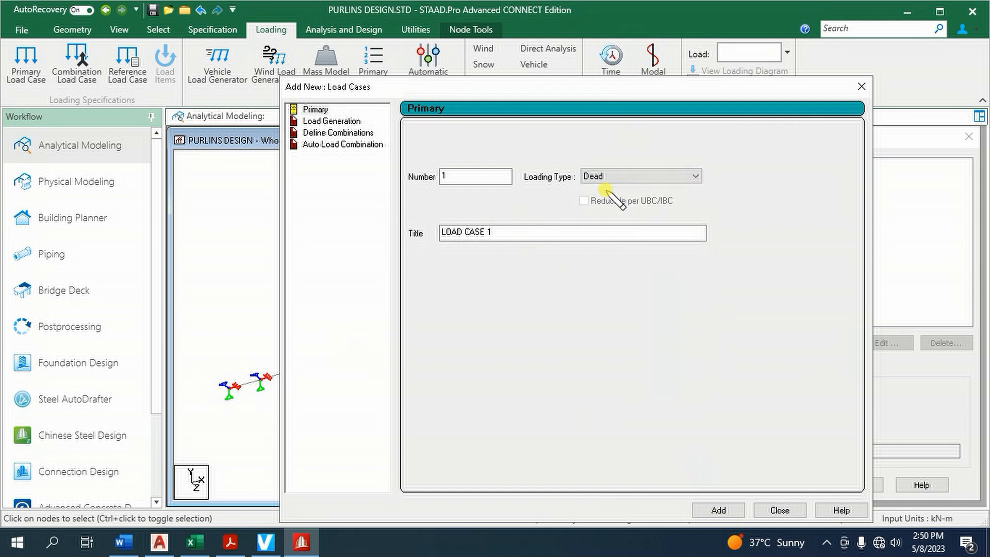
pyautogui.moveTo(518, 232); pyautogui.dragTo(393, 233)
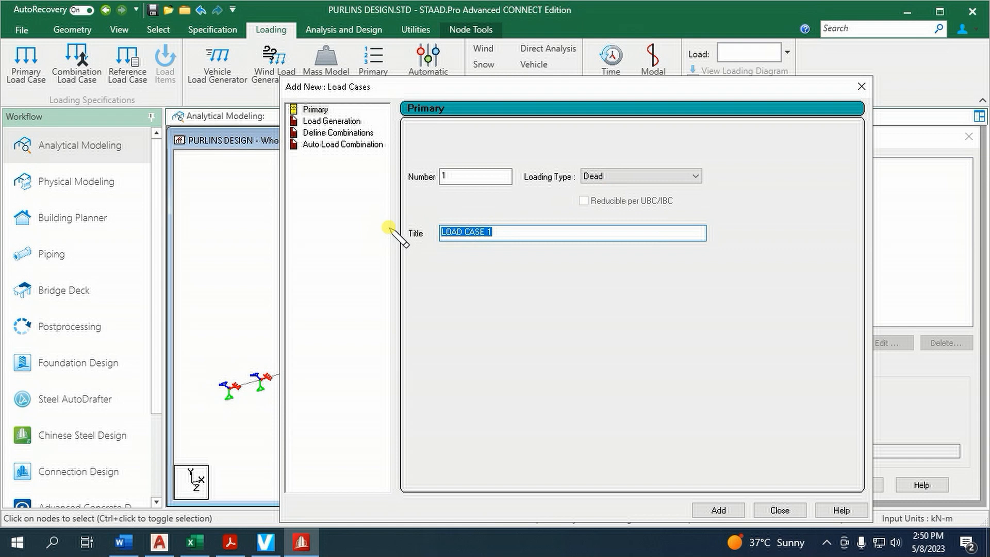
pyautogui.write('DL')
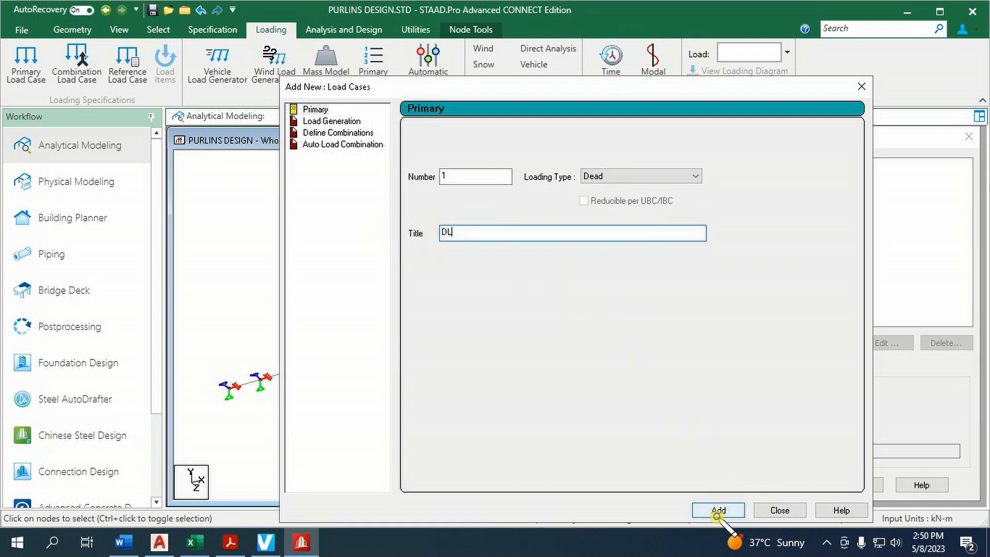
pyautogui.click(720, 510)
# Add primary load case 2 with loading type Live and the title LL
pyautogui.click(675, 176)
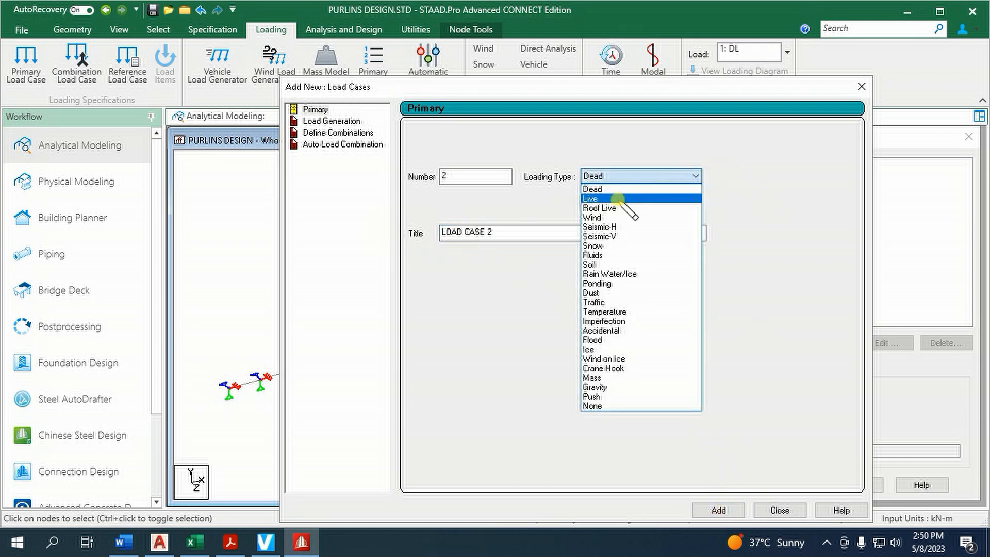
pyautogui.click(624, 198)
pyautogui.moveTo(524, 231); pyautogui.dragTo(349, 249)
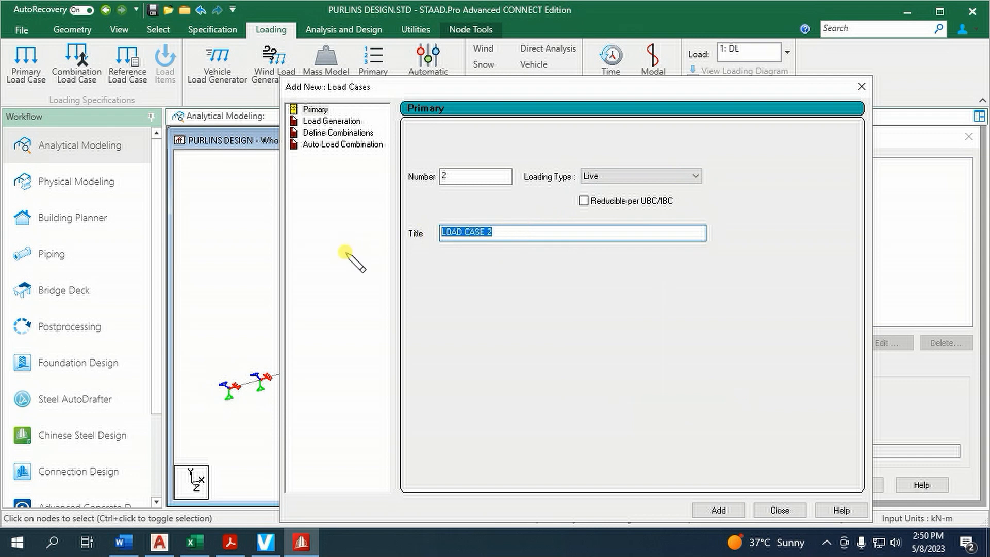
pyautogui.write('LL')
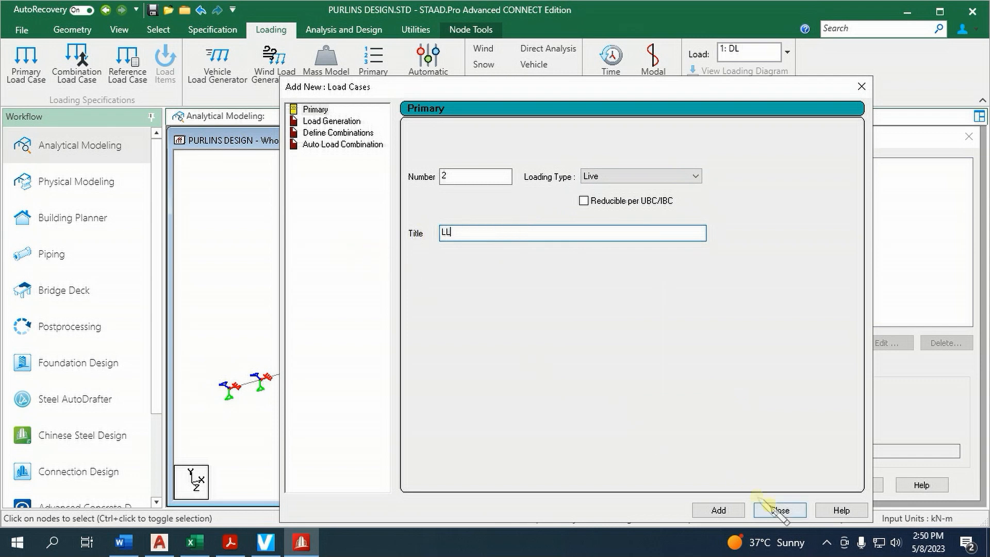
pyautogui.click(718, 510)
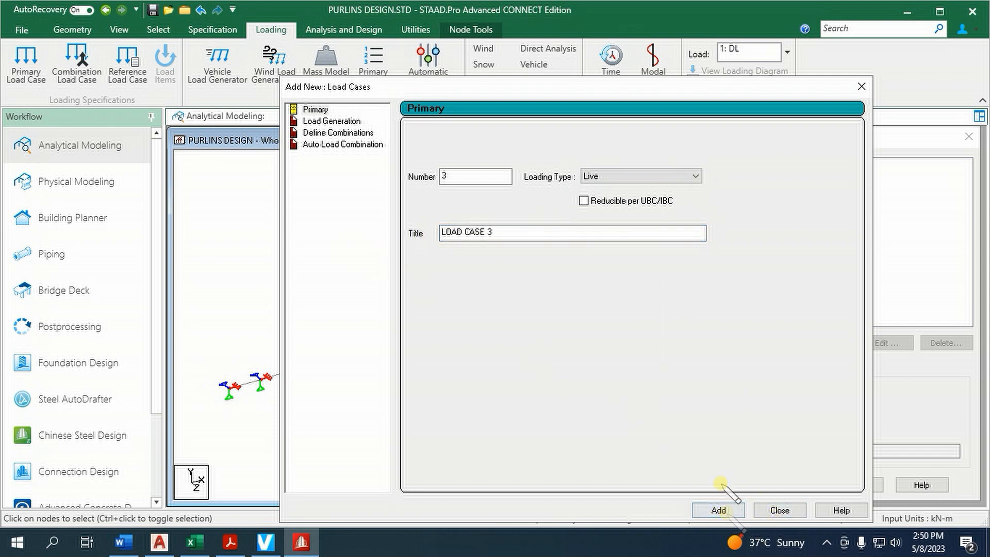
# Add primary load case 3 with loading type Roof Live and the title RL
pyautogui.click(691, 177)
pyautogui.click(626, 208)
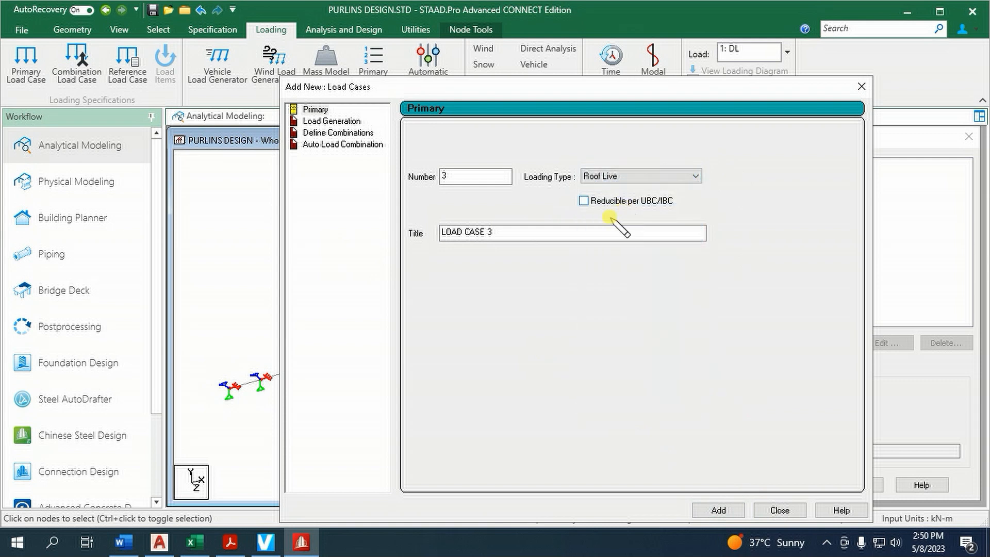
pyautogui.moveTo(593, 230); pyautogui.dragTo(409, 250)
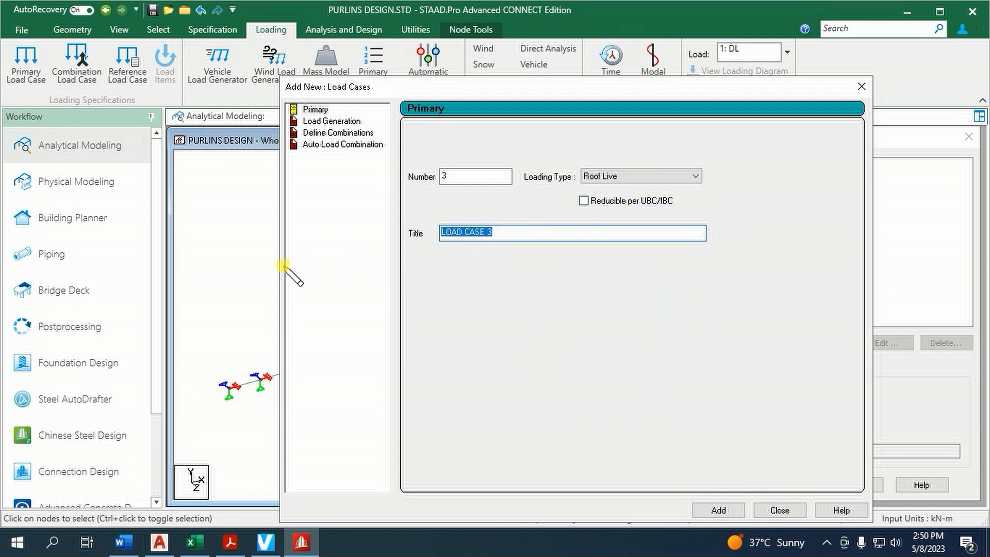
pyautogui.write('RL')
pyautogui.click(718, 511)
# Add primary load case 4 with loading type Wind and the title WL1
pyautogui.click(666, 176)
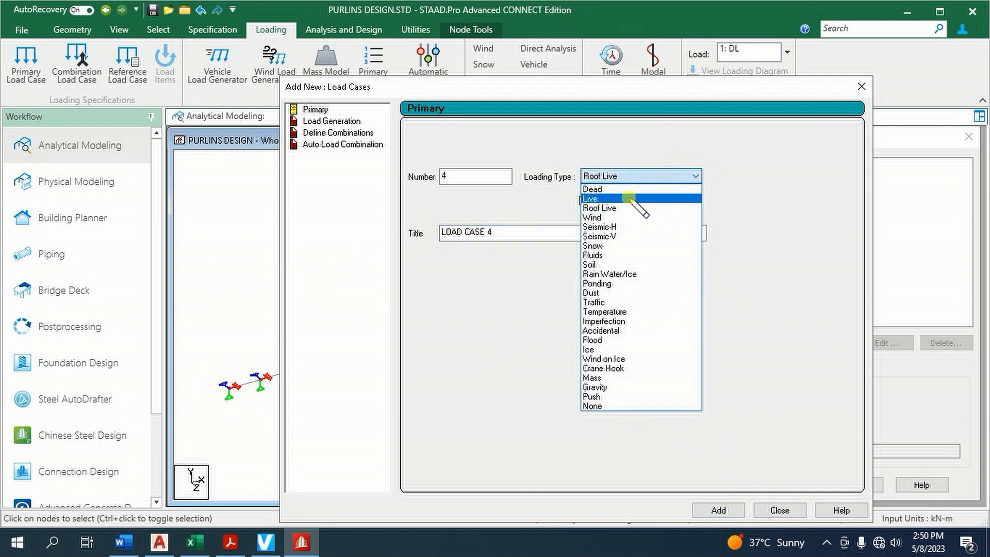
pyautogui.click(628, 218)
pyautogui.moveTo(518, 235); pyautogui.dragTo(359, 234)
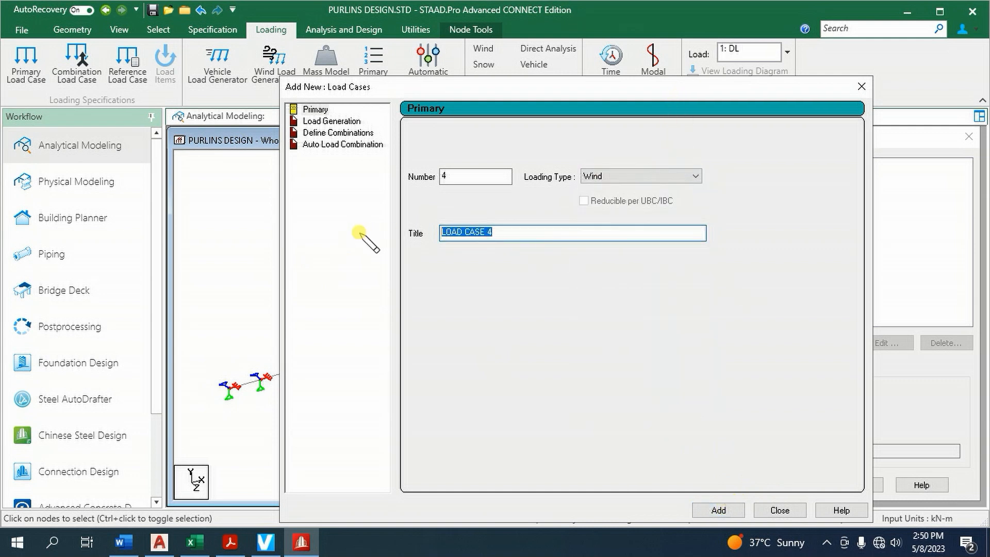
pyautogui.write('WL1')
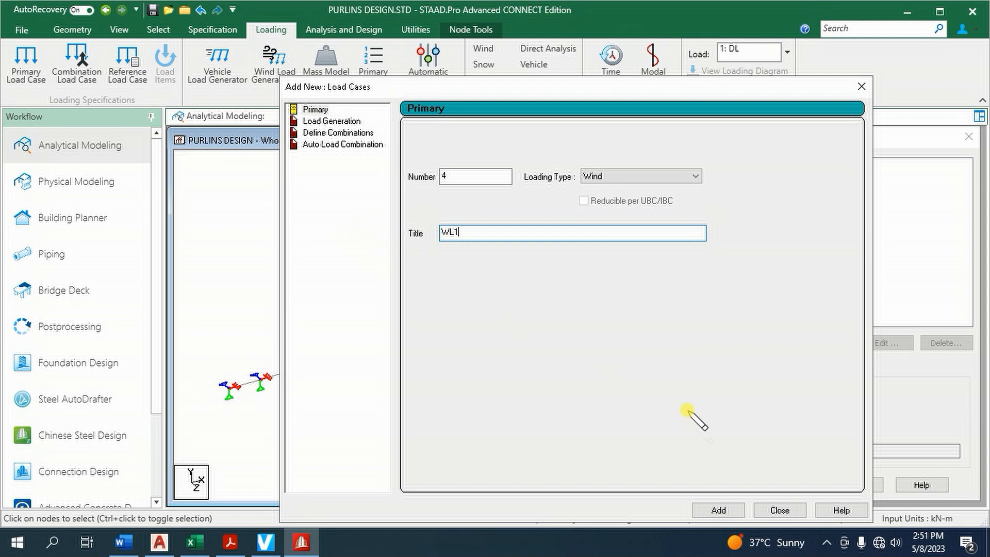
pyautogui.click(719, 510)
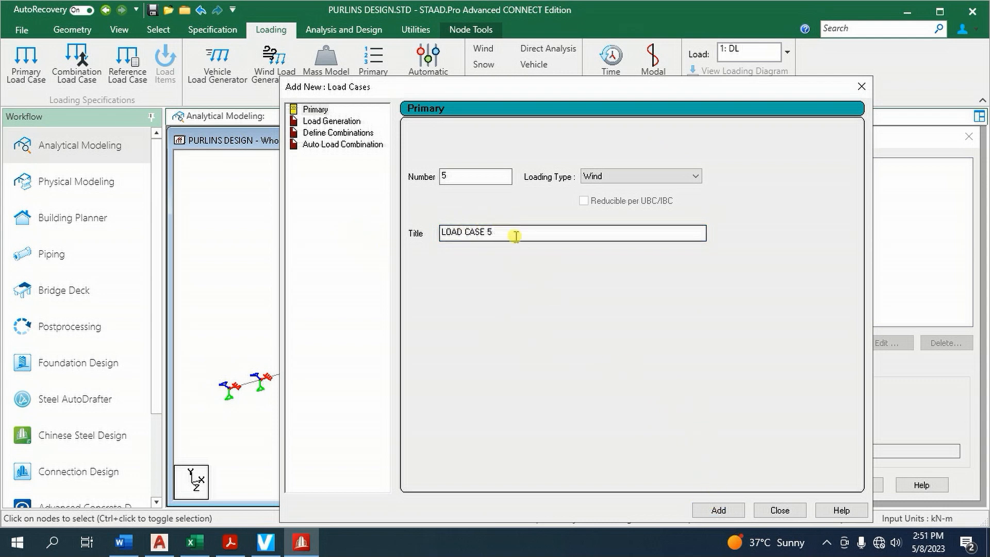
# Add primary load case 5 with loading type Wind and the title WL2, and finish creating load cases
pyautogui.moveTo(513, 236); pyautogui.dragTo(360, 249)
pyautogui.write('WL')
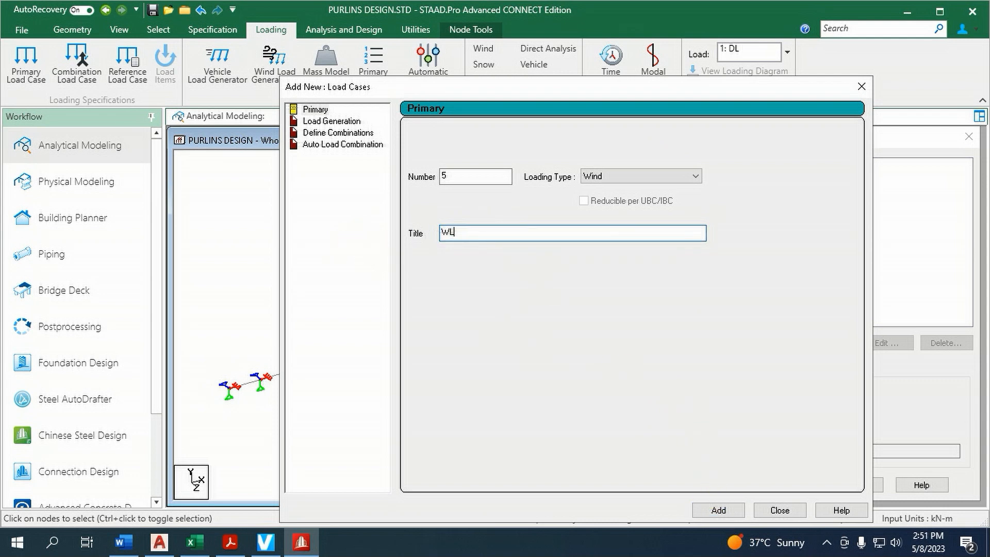
pyautogui.write('2')
pyautogui.click(719, 510)
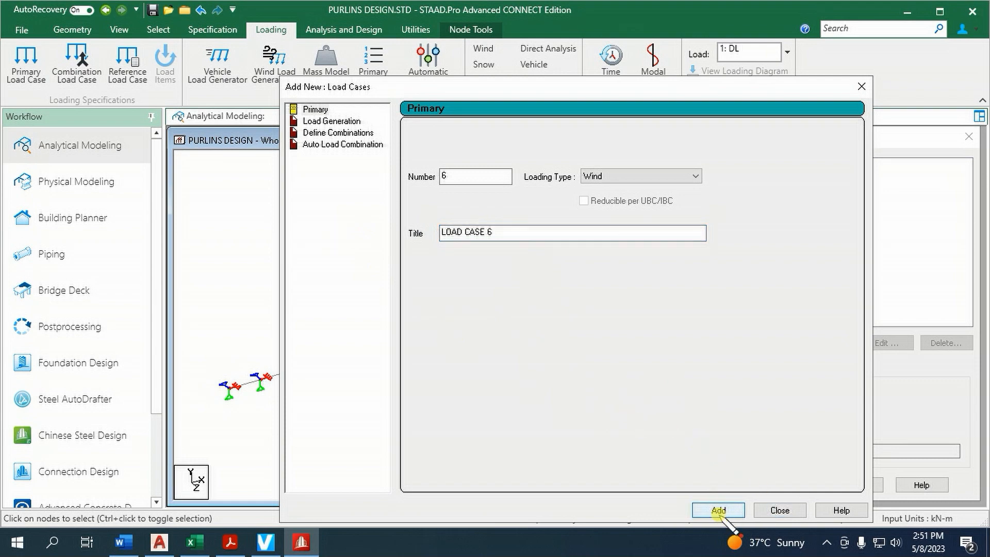
pyautogui.click(778, 511)
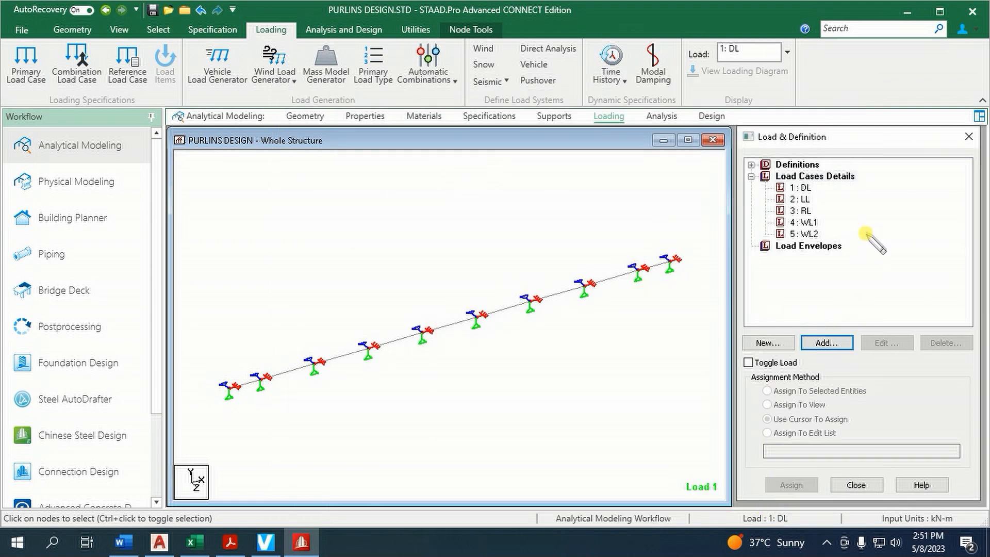
# Add a selfweight load in the Y direction with factor -1 to load case DL
pyautogui.click(801, 187)
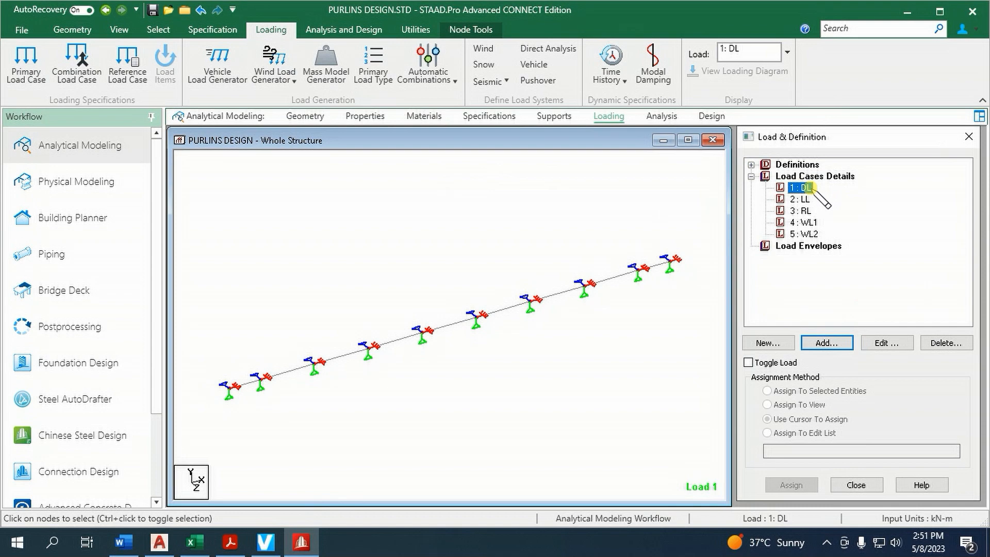
pyautogui.click(825, 342)
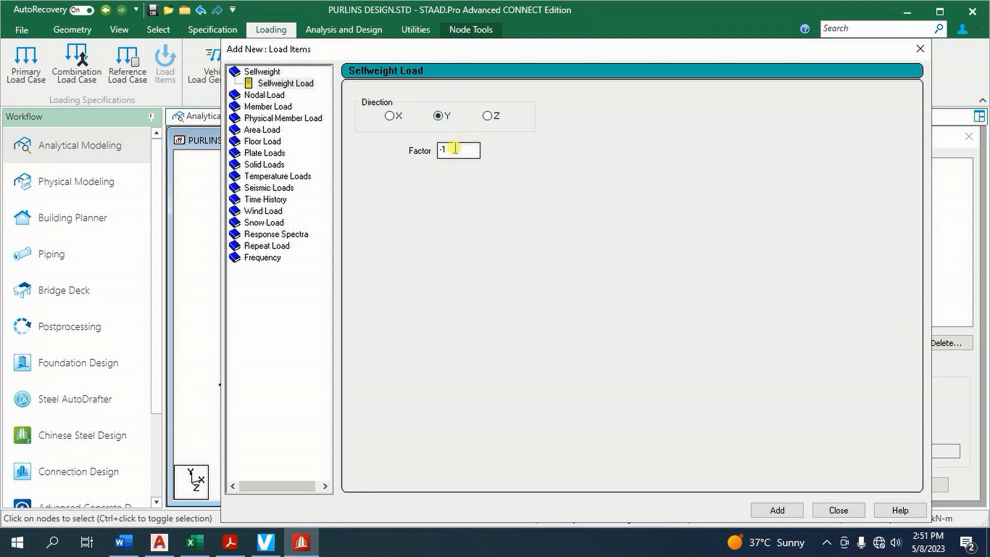
pyautogui.click(777, 510)
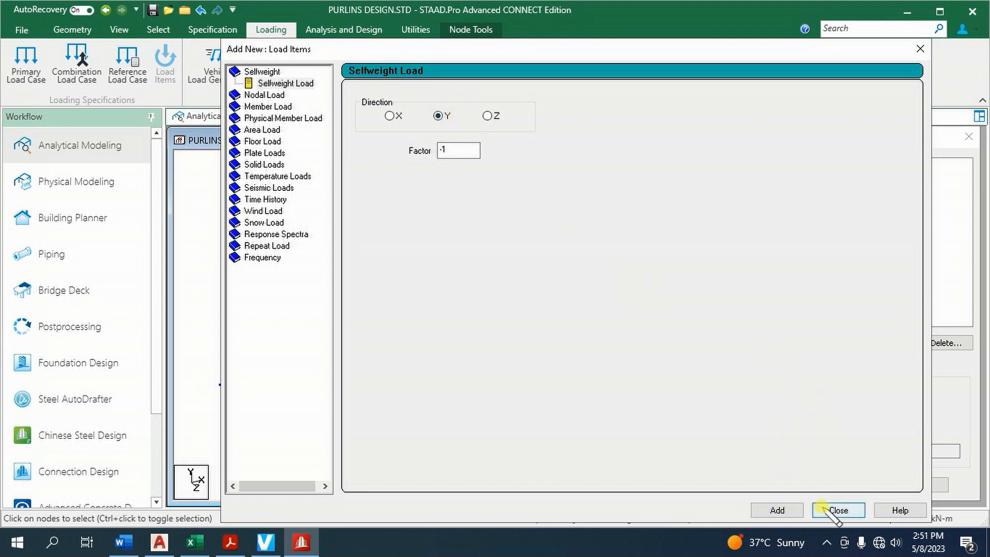
pyautogui.click(838, 510)
# Assign the selfweight load of case DL to the whole structure in view
pyautogui.click(831, 199)
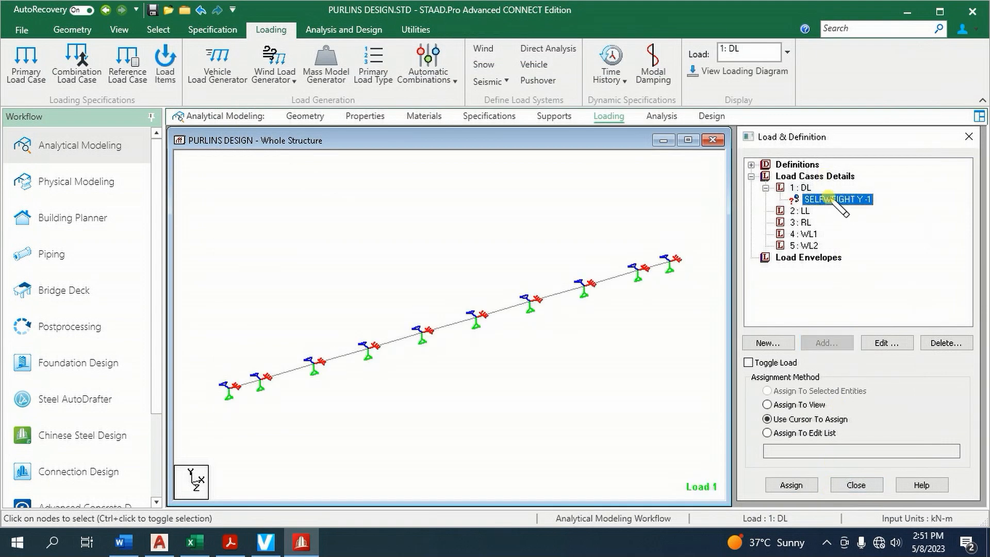
pyautogui.click(783, 404)
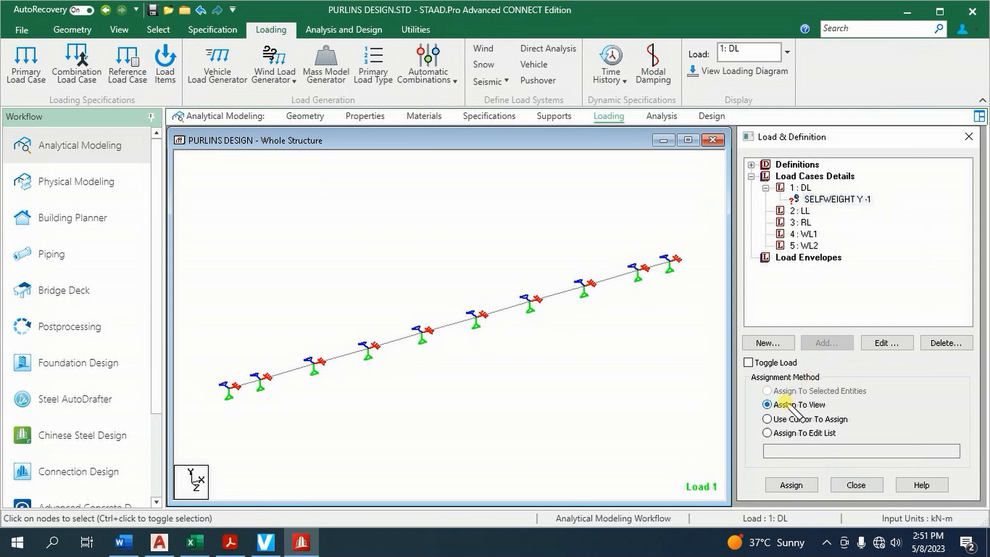
pyautogui.click(797, 485)
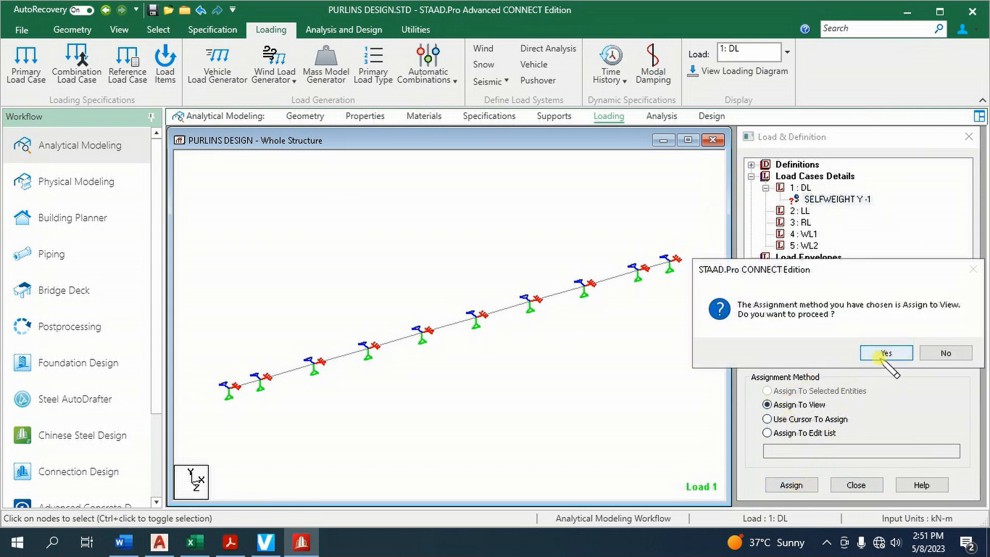
pyautogui.click(880, 356)
# Look up the roofing deadload in the Design Data Excel workbook and add a uniform member force of -0.68 kN/m in GY to load case DL
pyautogui.click(801, 188)
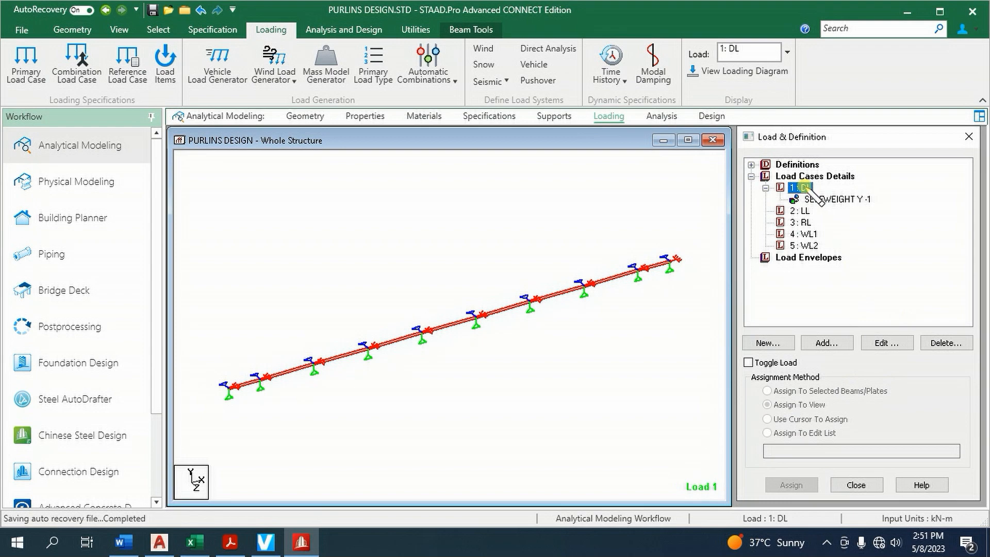
pyautogui.click(824, 342)
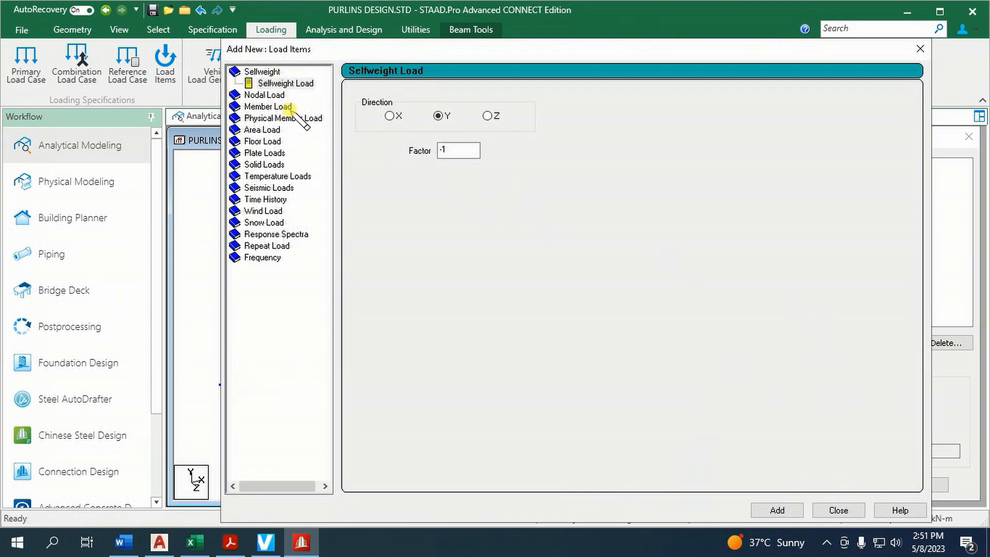
pyautogui.click(284, 107)
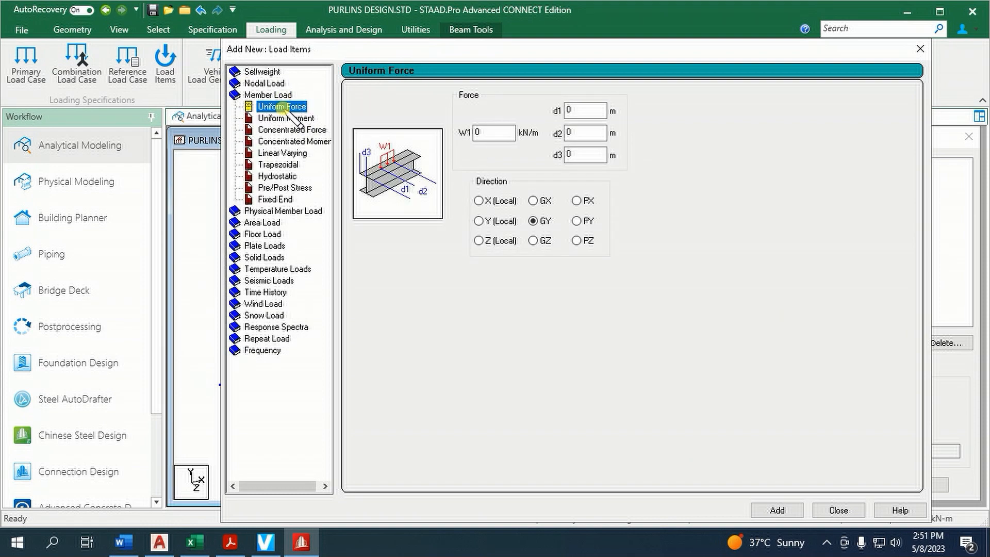
pyautogui.click(195, 542)
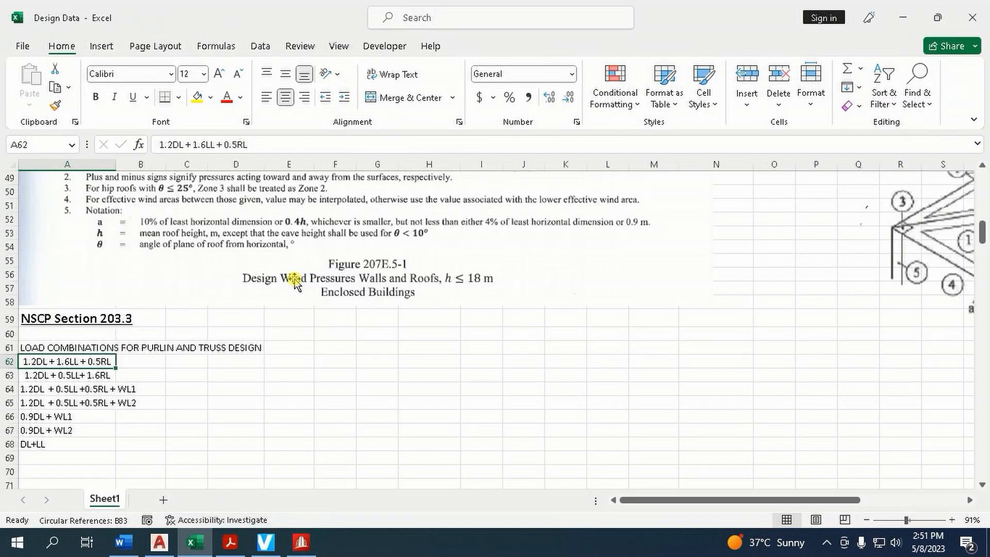
pyautogui.scroll(16, 295, 288)
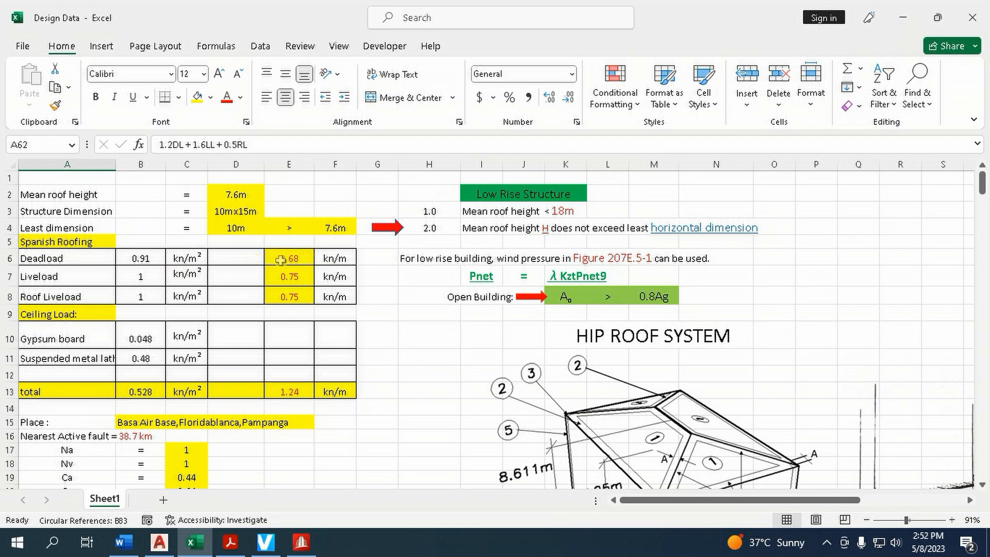
pyautogui.click(302, 542)
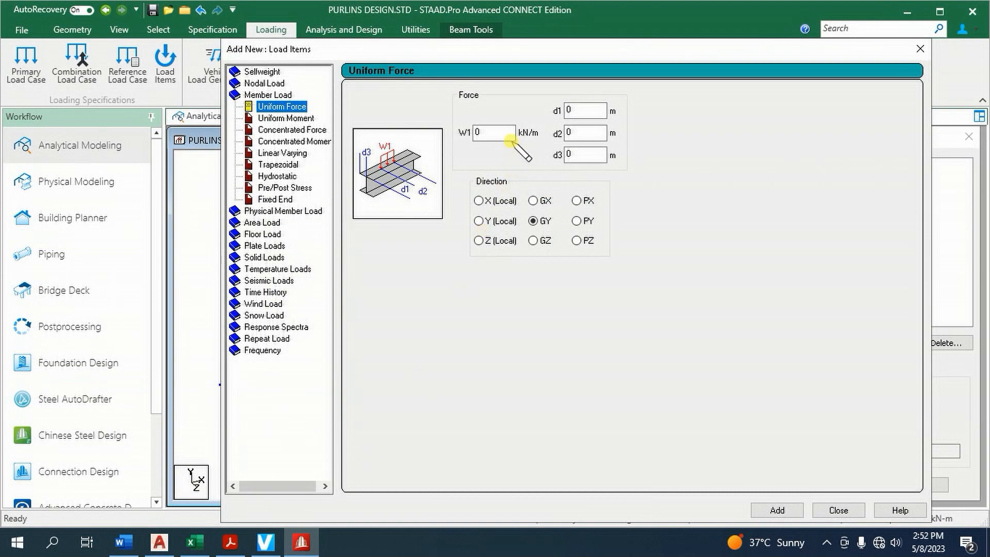
pyautogui.click(493, 134)
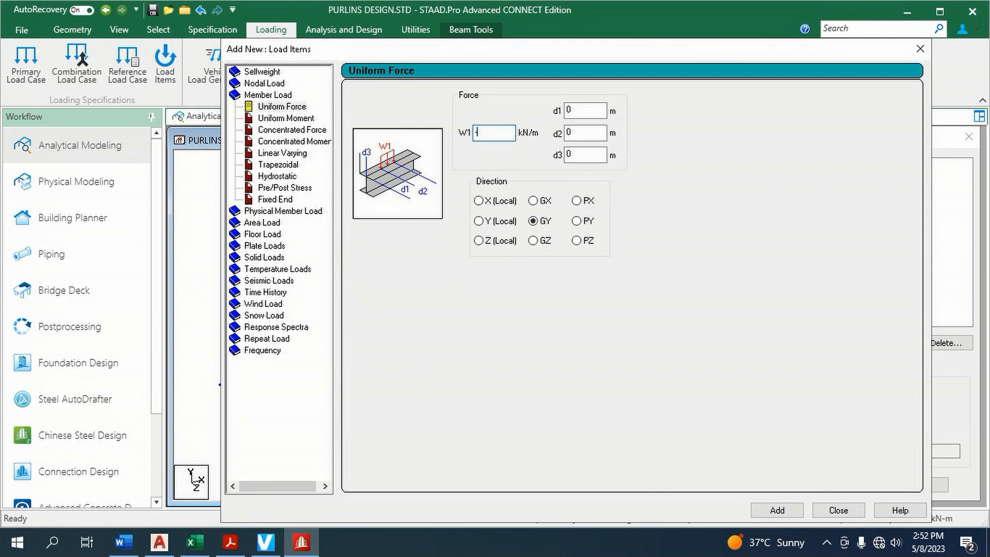
pyautogui.click(779, 510)
pyautogui.click(838, 509)
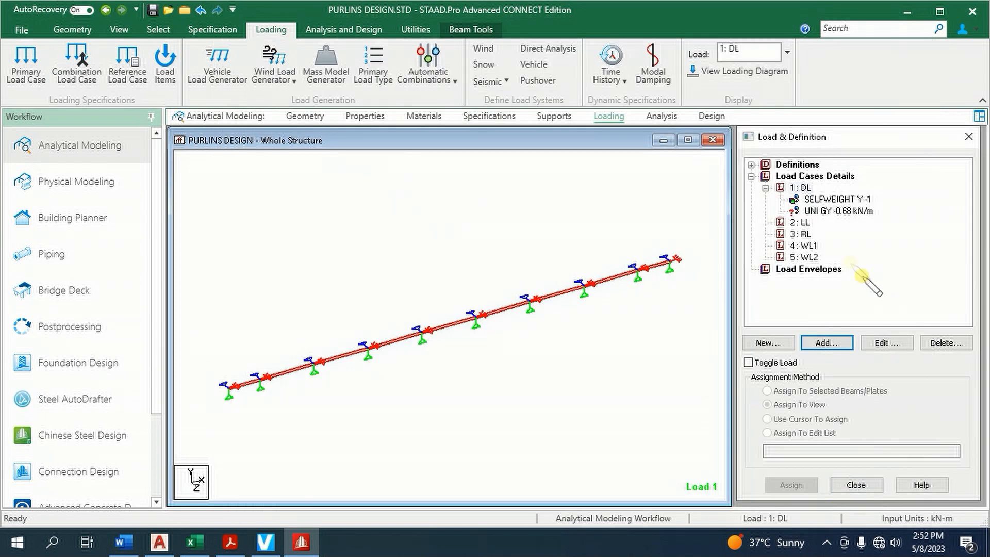
# Assign the -0.68 kN/m uniform force of case DL to all beams of the purlin and clear the selection
pyautogui.click(828, 211)
pyautogui.click(629, 209)
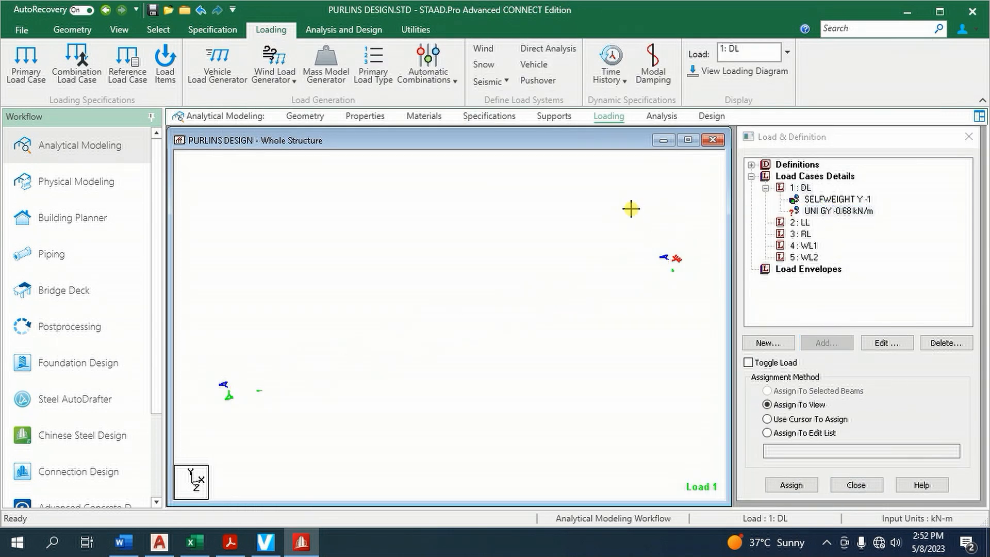
pyautogui.moveTo(199, 211); pyautogui.dragTo(714, 454)
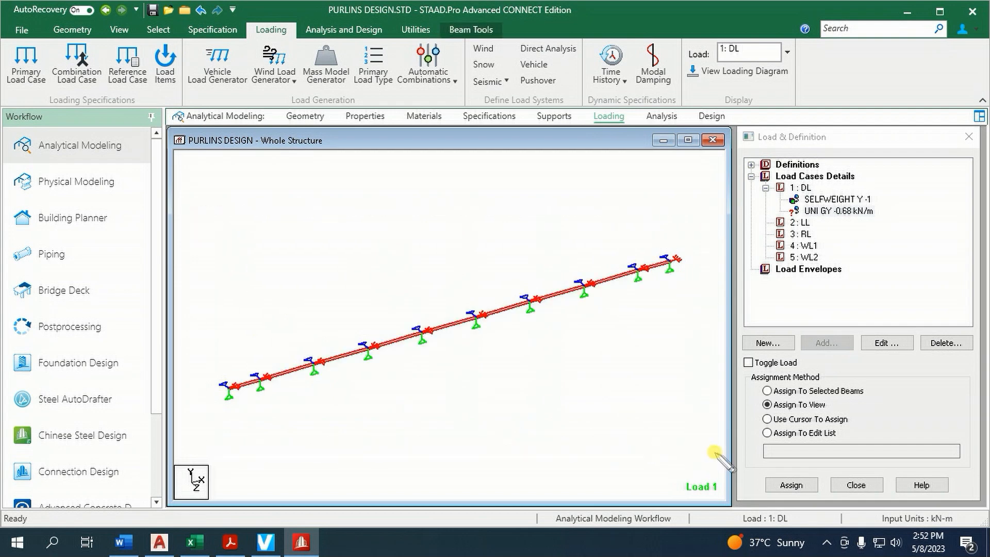
pyautogui.click(781, 392)
pyautogui.click(792, 485)
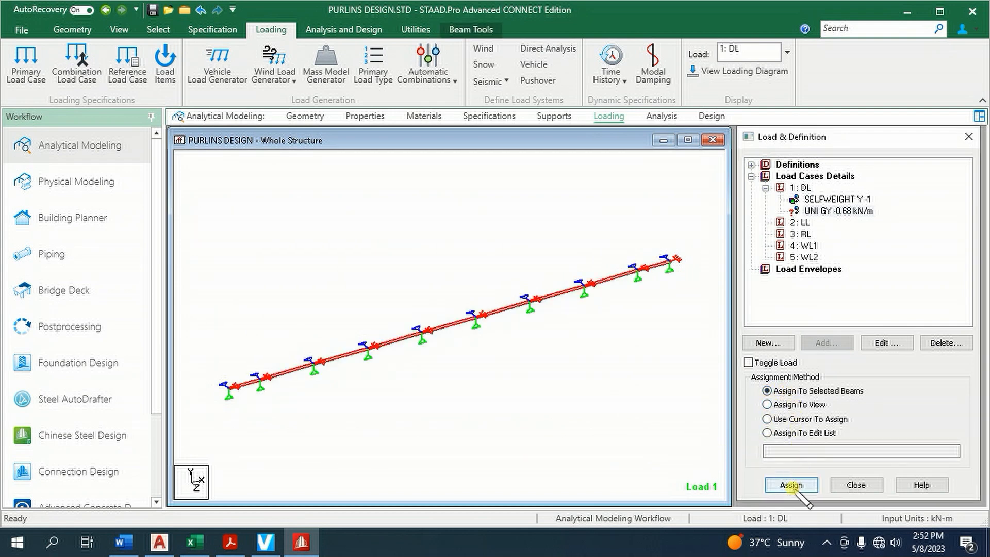
pyautogui.click(877, 354)
pyautogui.click(623, 363)
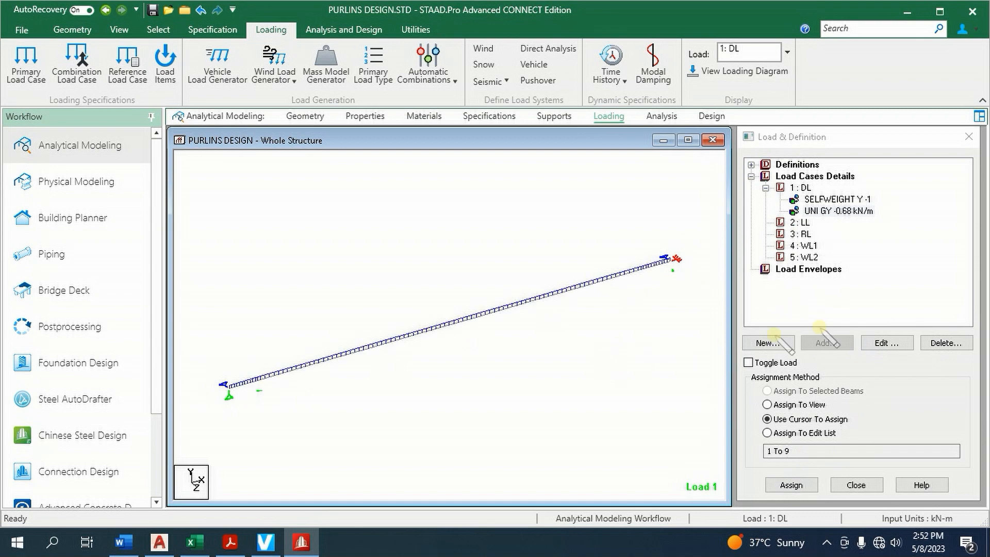
# Look up the roofing liveload in the Design Data Excel workbook and add a uniform member force of -0.75 kN/m in GY to load case LL
pyautogui.click(802, 222)
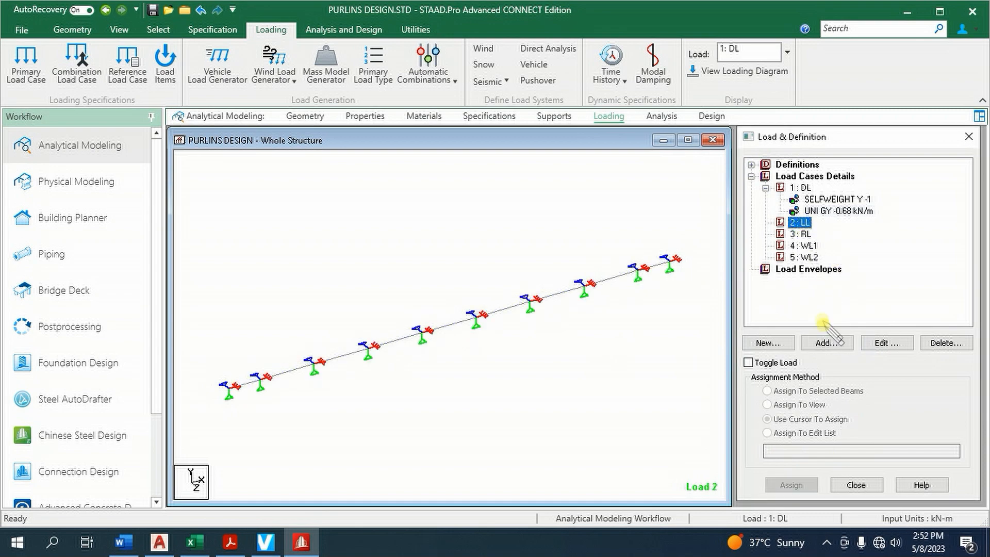
pyautogui.click(825, 340)
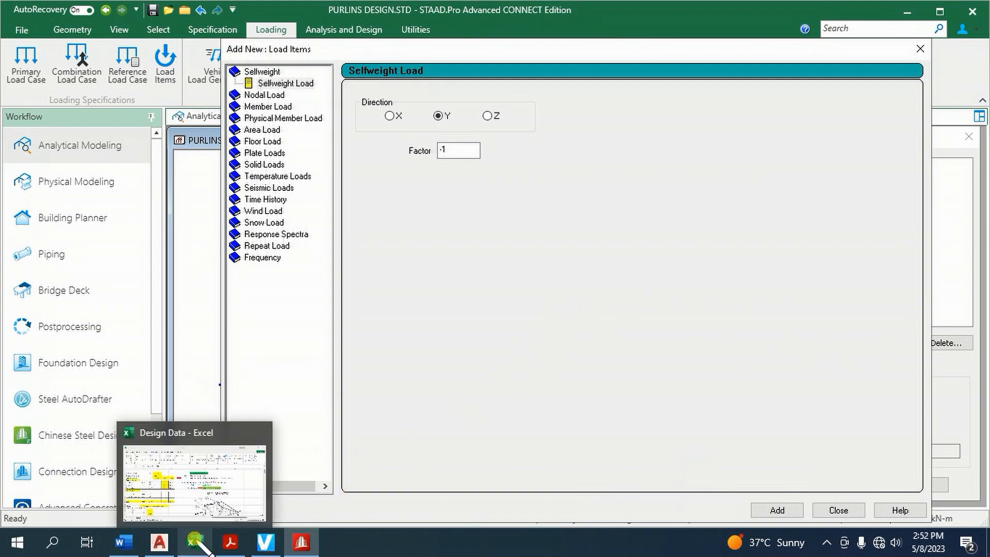
pyautogui.click(257, 107)
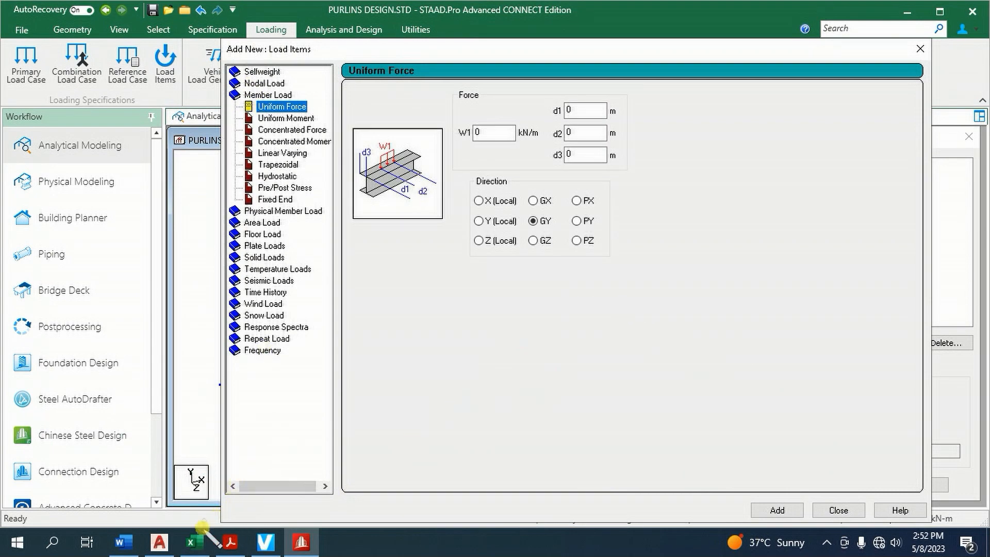
pyautogui.click(213, 487)
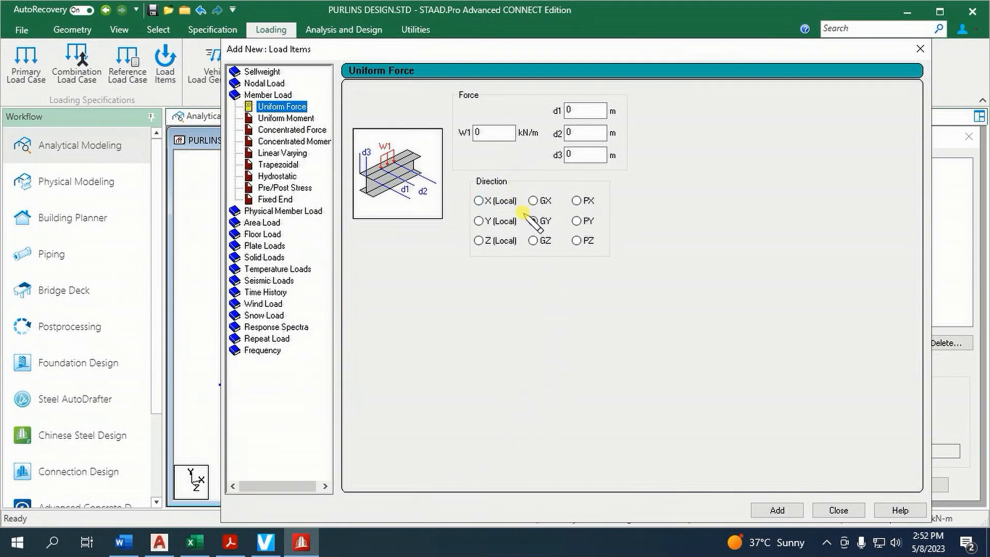
pyautogui.doubleClick(496, 133)
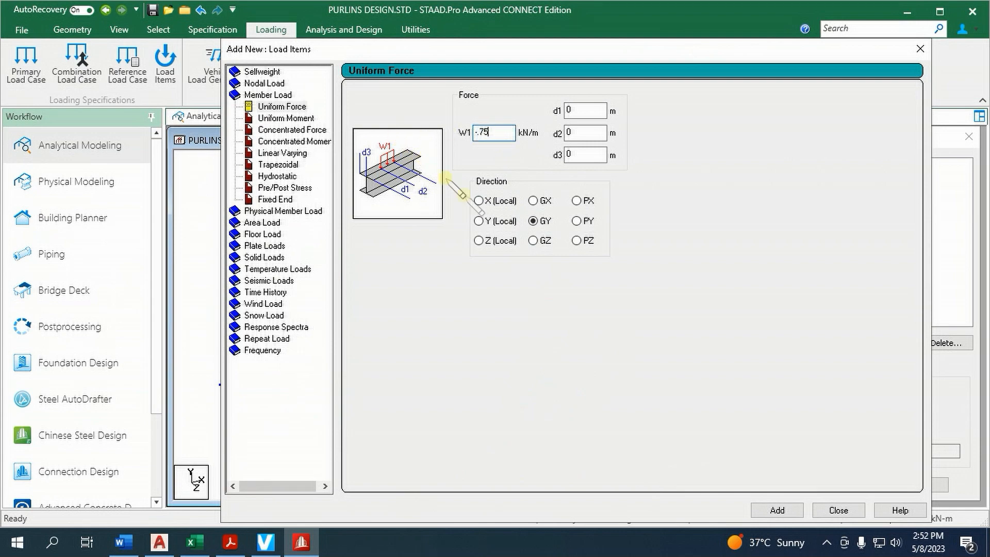
pyautogui.click(839, 511)
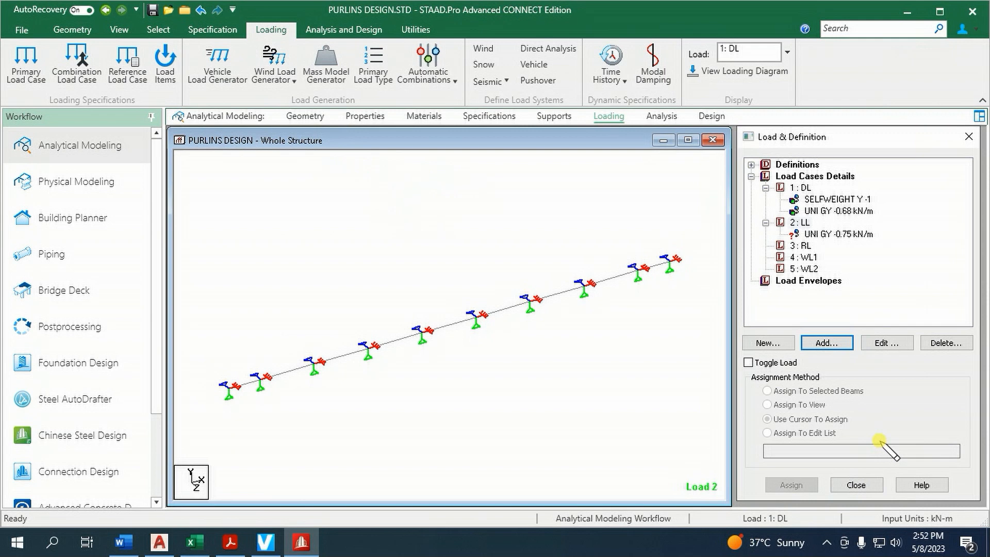
# Assign the -0.75 kN/m uniform force of case LL to all selected beams of the purlin
pyautogui.click(840, 234)
pyautogui.moveTo(196, 198); pyautogui.dragTo(694, 444)
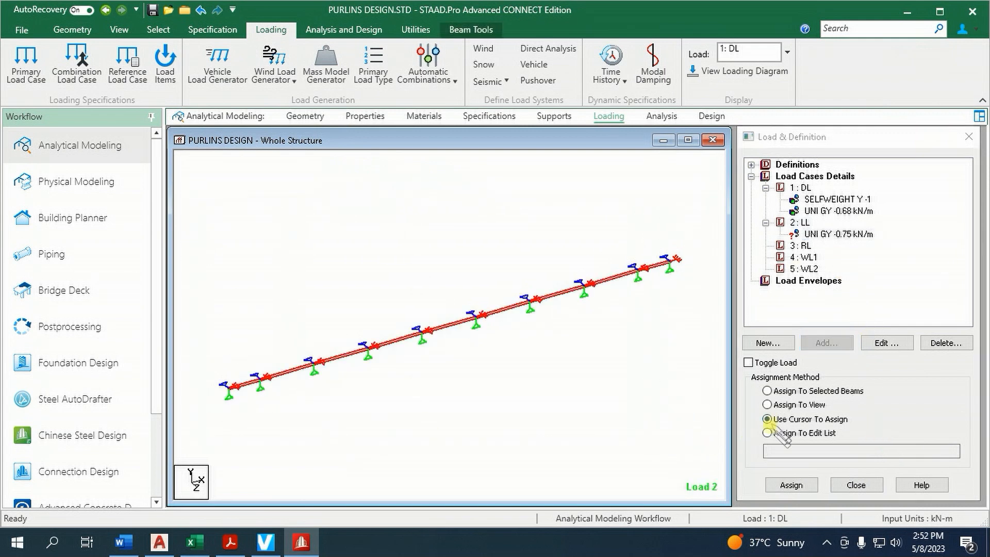
pyautogui.click(768, 391)
pyautogui.click(805, 485)
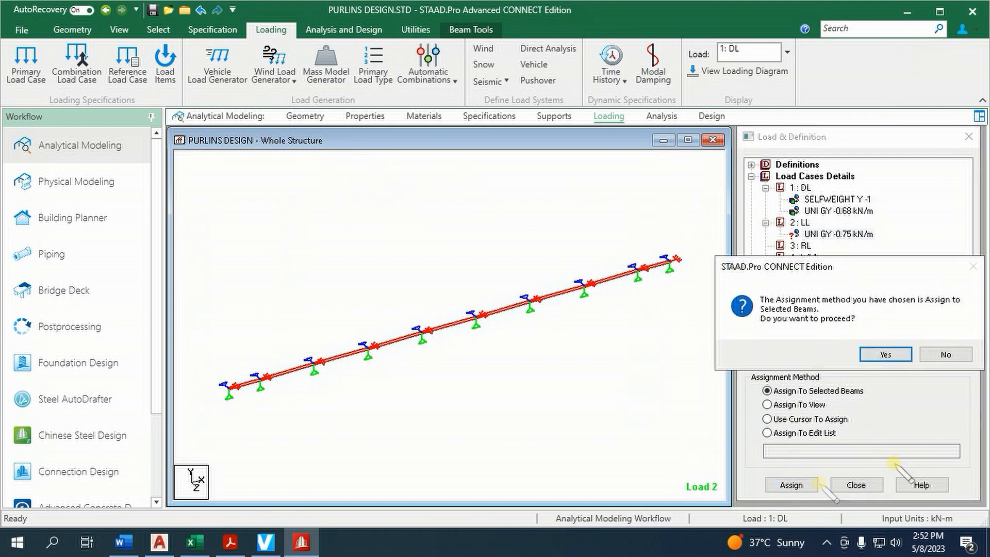
pyautogui.click(886, 354)
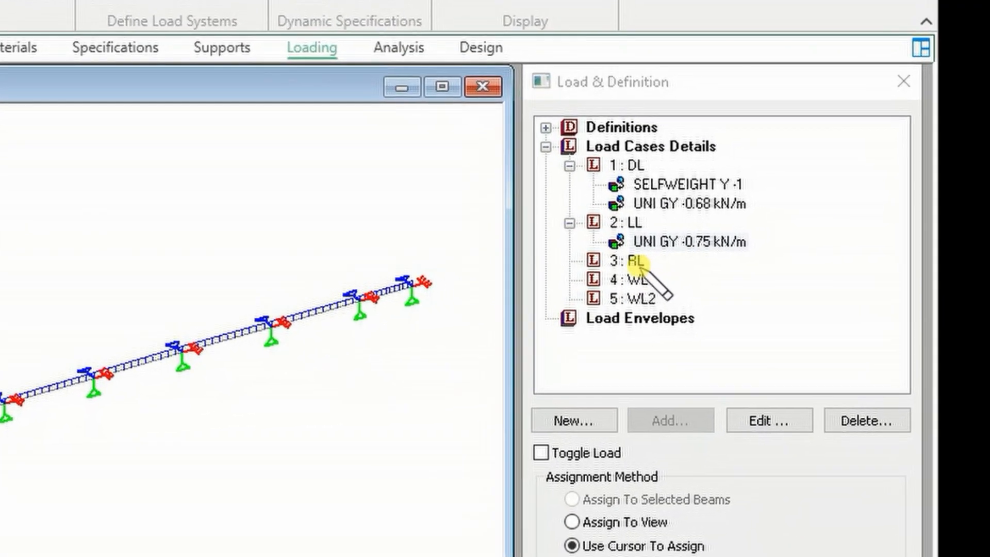
# Start a uniform member force for load case RL and look up the Roof Liveload row in the Design Data Excel workbook
pyautogui.click(636, 261)
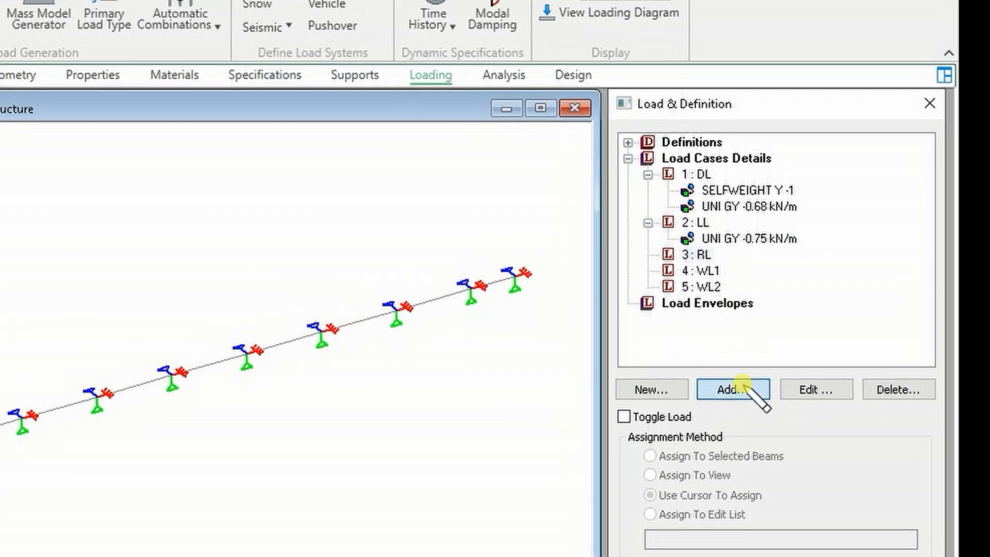
pyautogui.click(682, 419)
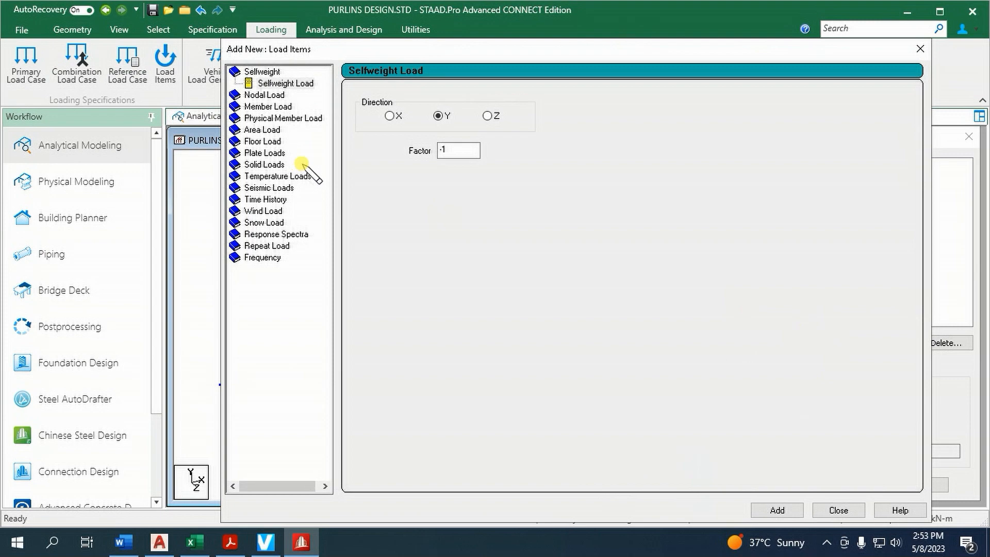
pyautogui.click(285, 107)
pyautogui.click(194, 543)
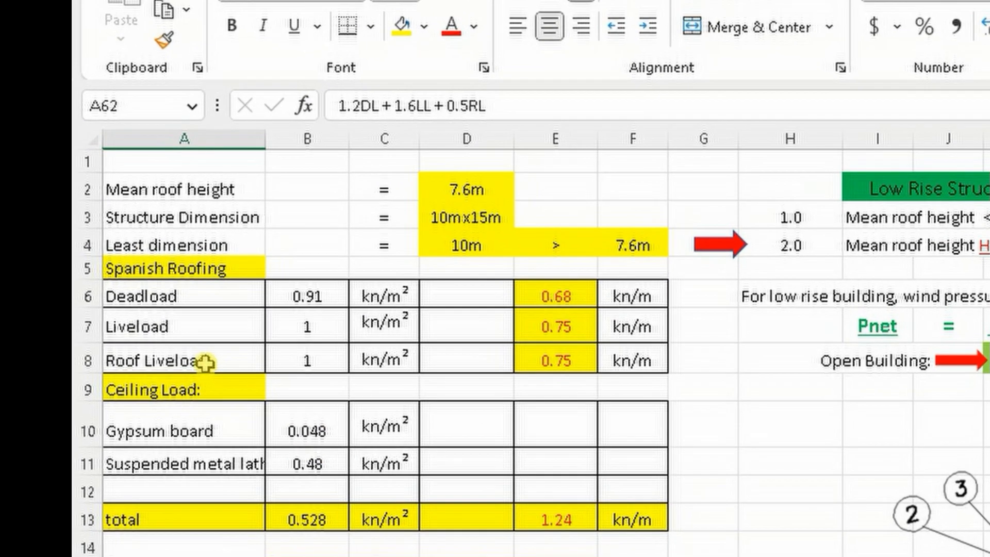
pyautogui.click(106, 297)
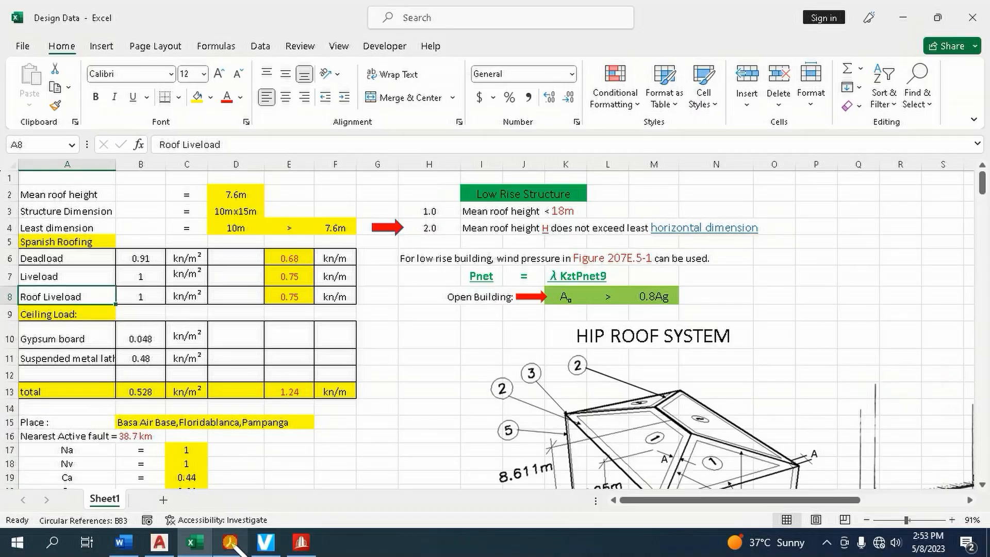
# Switch to NSCP-2015.pdf in Acrobat Reader and examine Table 205-3 Minimum Roof Live Loads on page 75
pyautogui.click(231, 544)
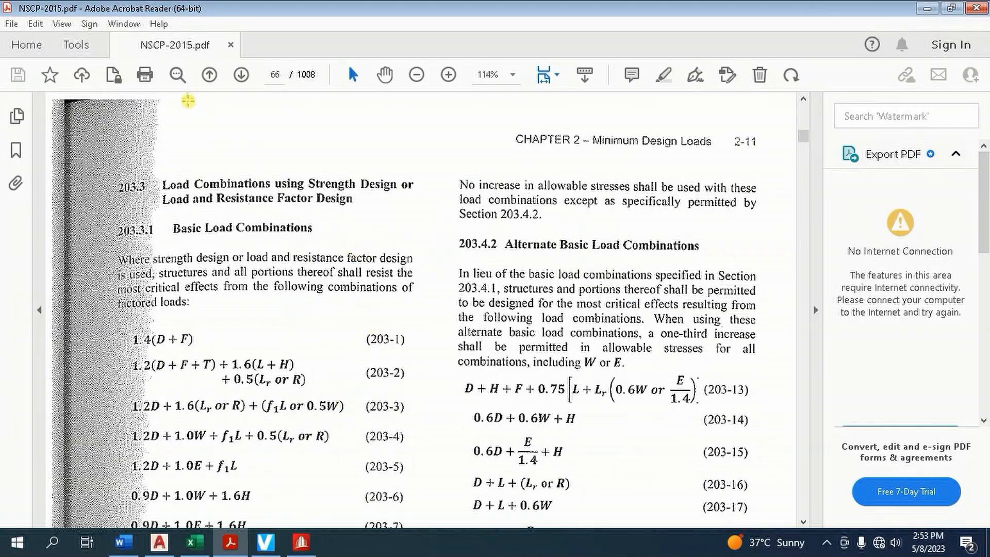
pyautogui.click(276, 75)
pyautogui.write('75')
pyautogui.press('Return')
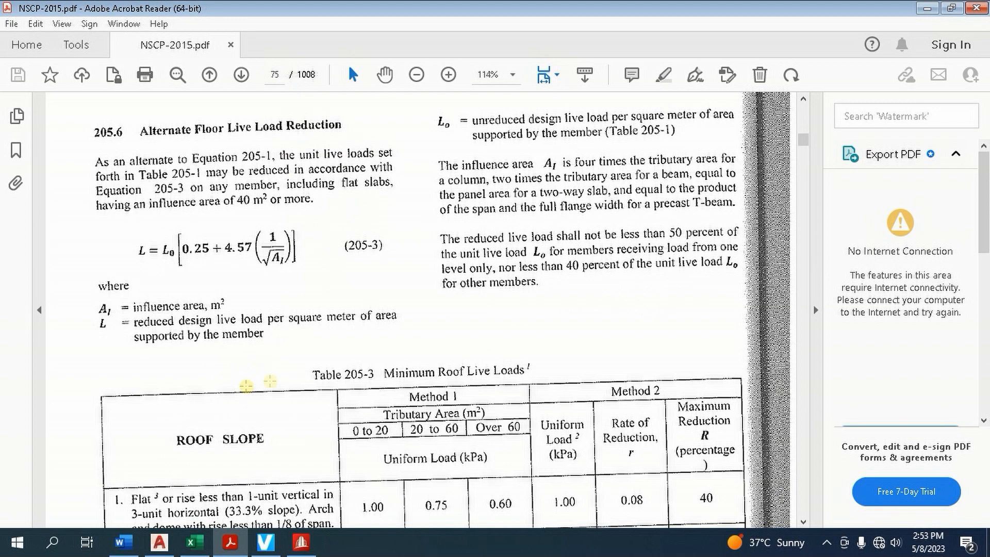
pyautogui.scroll(-5, 359, 375)
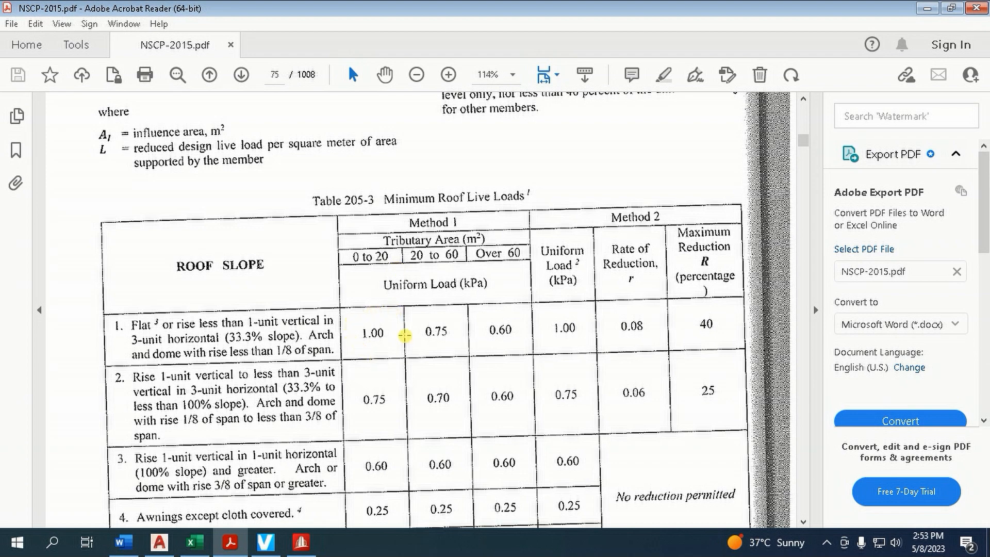
# Switch back to STAAD.Pro and add a uniform member force of -0.75 kN/m in GY to load case RL
pyautogui.click(302, 542)
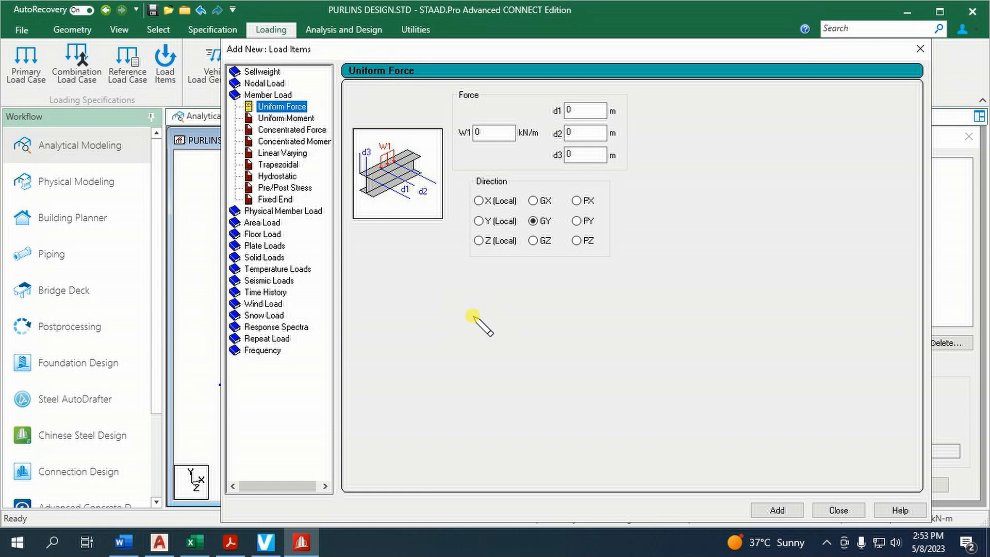
pyautogui.doubleClick(488, 132)
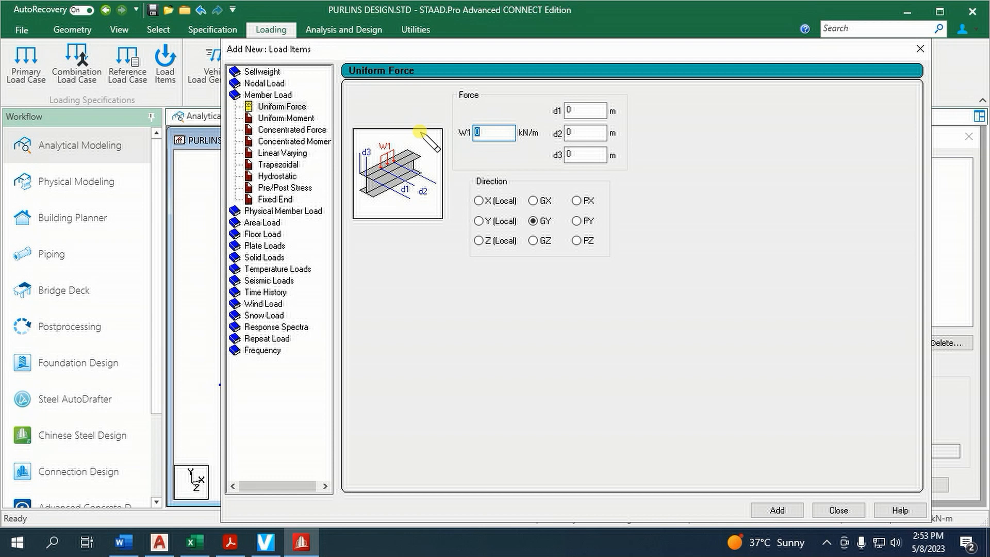
pyautogui.write('-.75')
pyautogui.click(780, 510)
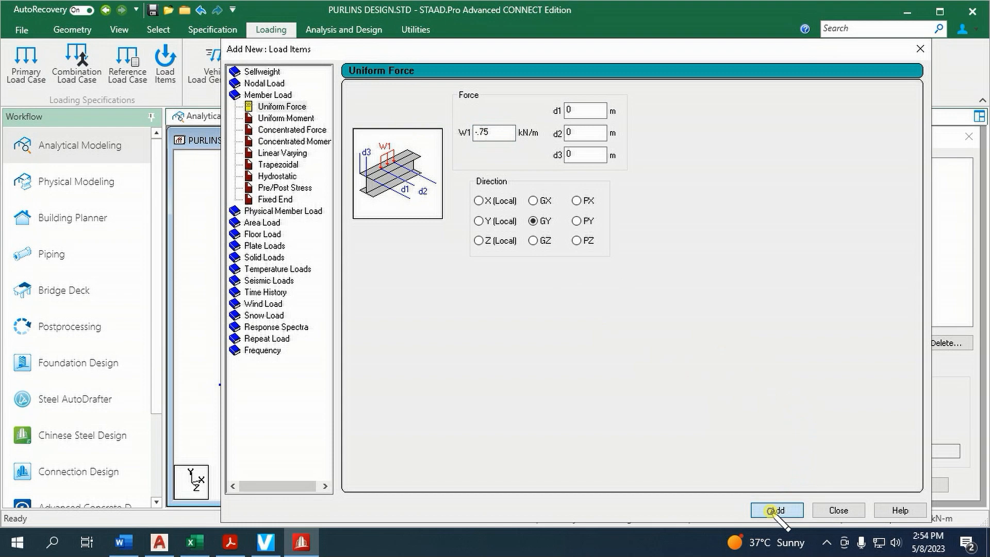
pyautogui.click(831, 510)
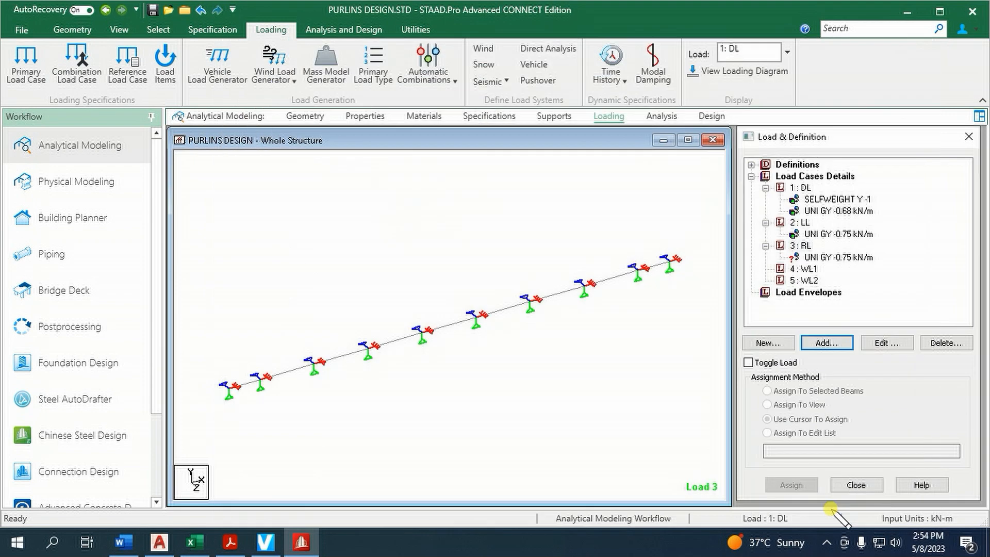
# Assign the -0.75 kN/m uniform force of case RL to all beams of the purlin and clear the selection
pyautogui.click(840, 257)
pyautogui.moveTo(192, 178); pyautogui.dragTo(691, 435)
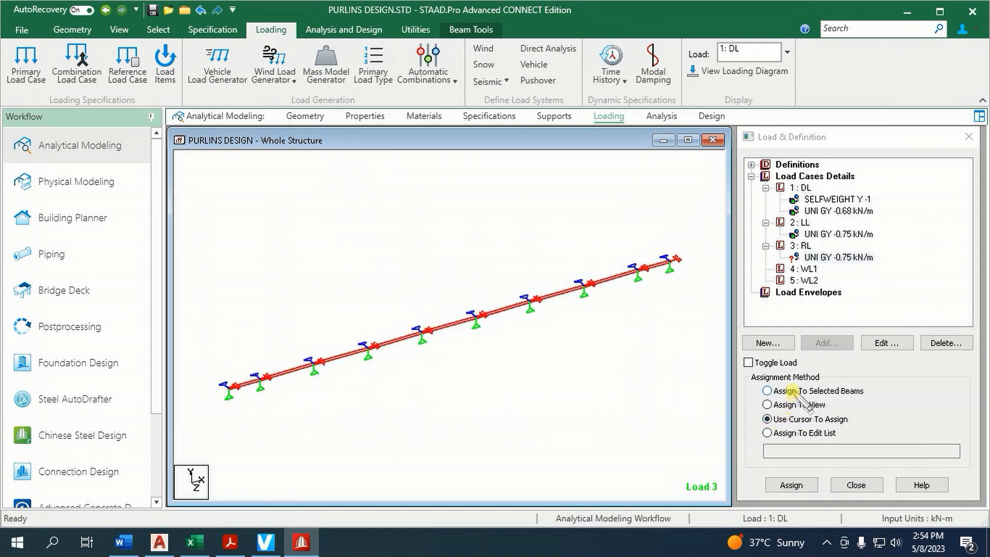
pyautogui.click(794, 486)
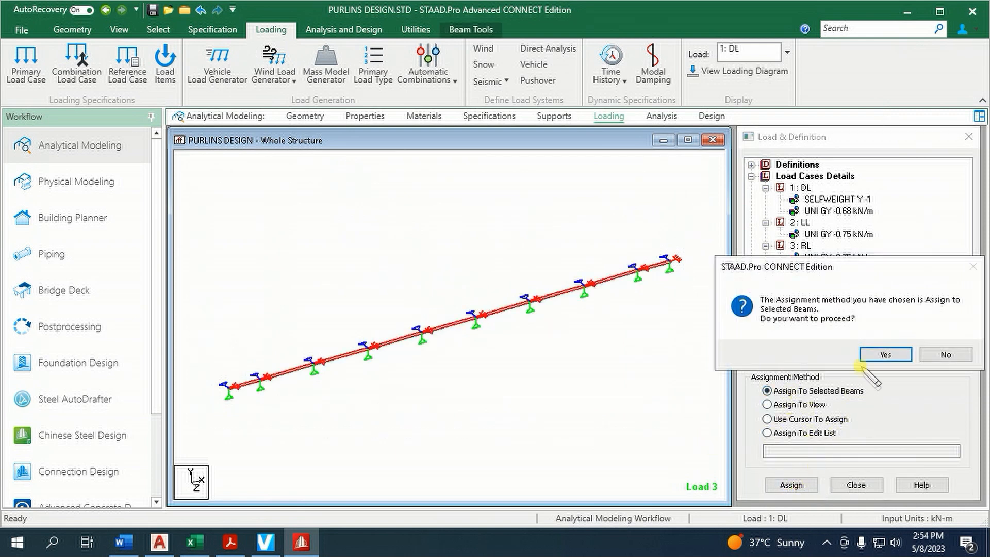
pyautogui.click(881, 355)
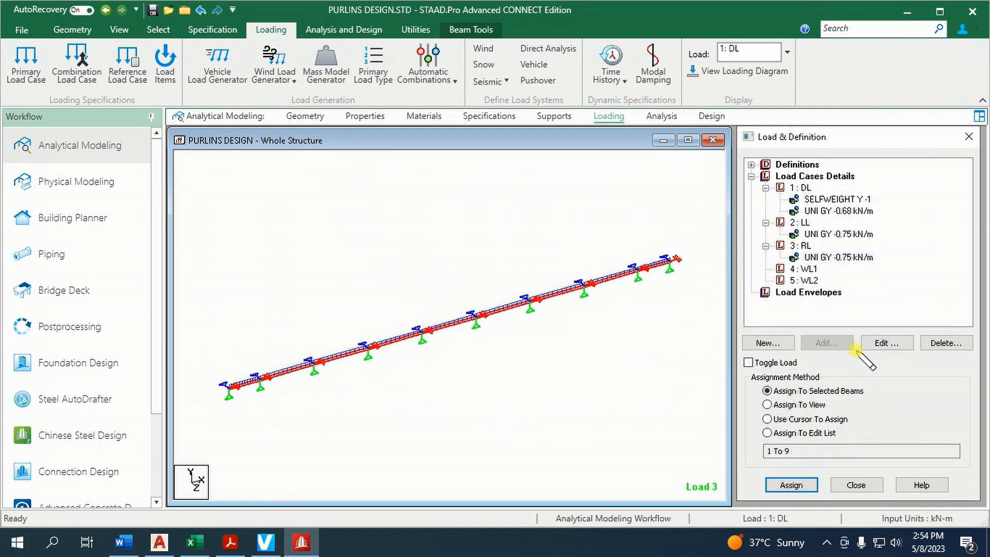
pyautogui.click(659, 303)
# Look up the purlin wind pressures in the Design Data Excel workbook and add a uniform member force of -0.89 kN/m in local Y to case WL1
pyautogui.click(806, 268)
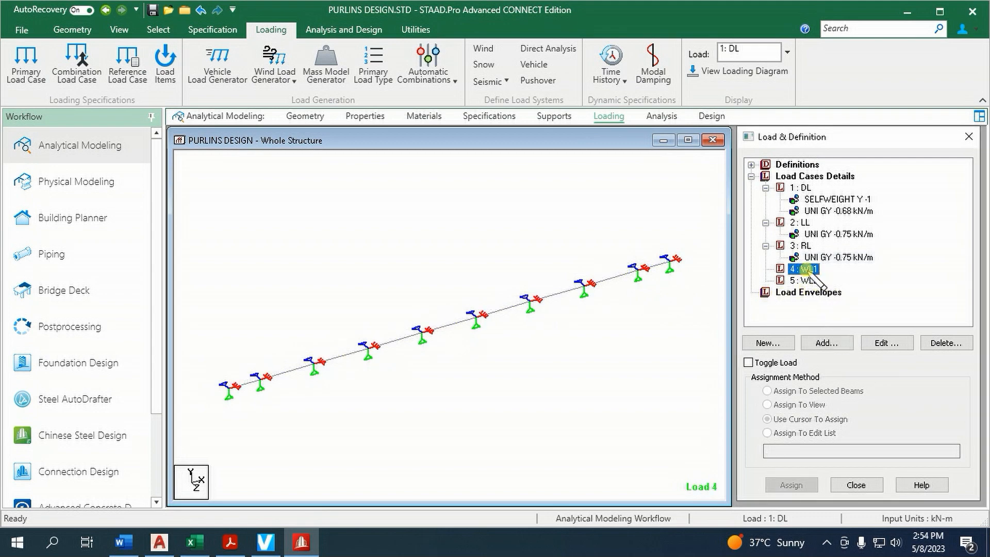
pyautogui.click(826, 343)
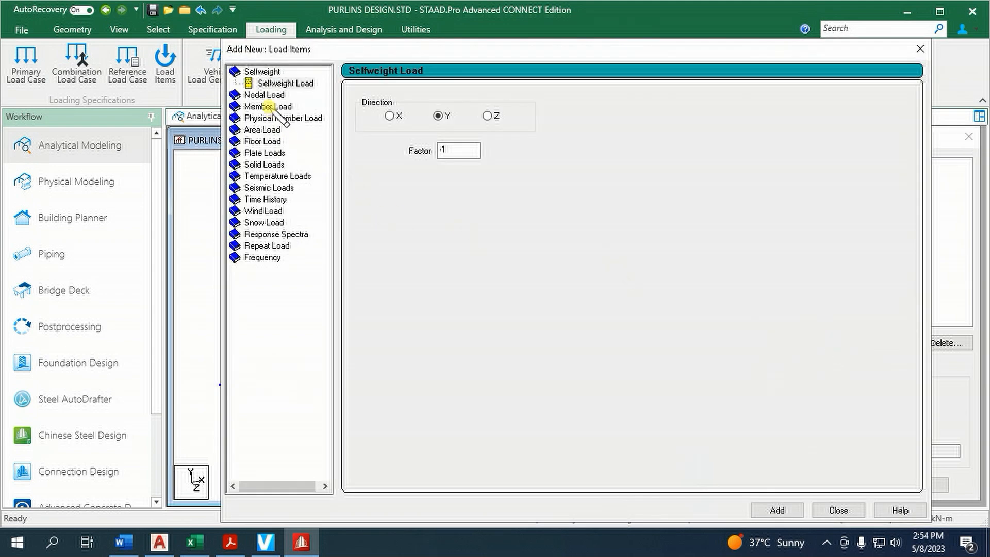
pyautogui.click(268, 107)
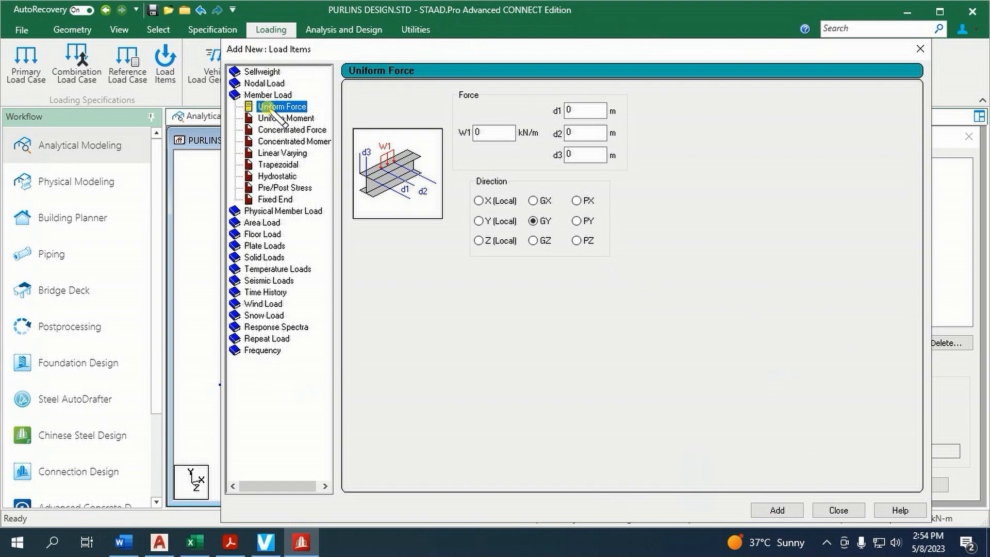
pyautogui.click(194, 542)
pyautogui.scroll(-6, 581, 361)
pyautogui.scroll(-20, 581, 361)
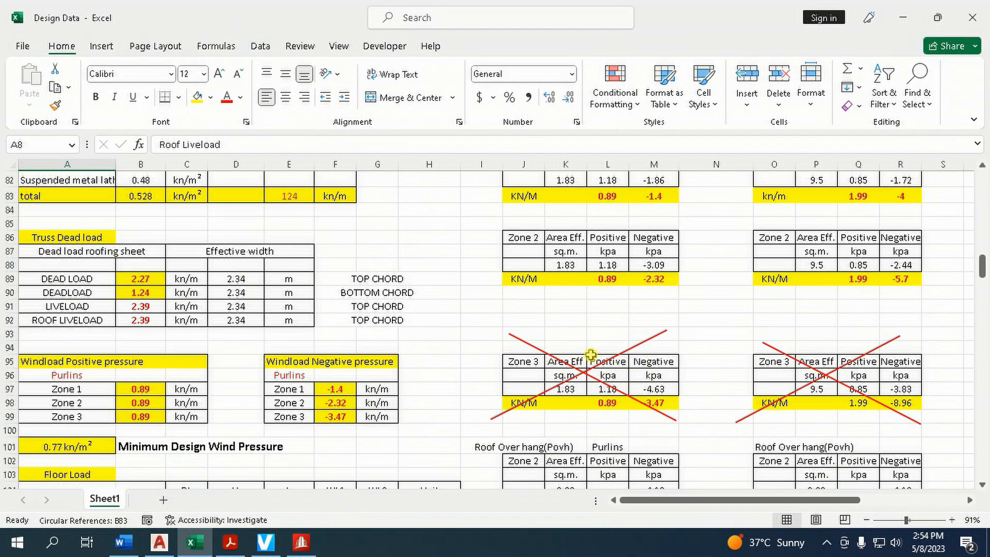
pyautogui.scroll(1, 592, 355)
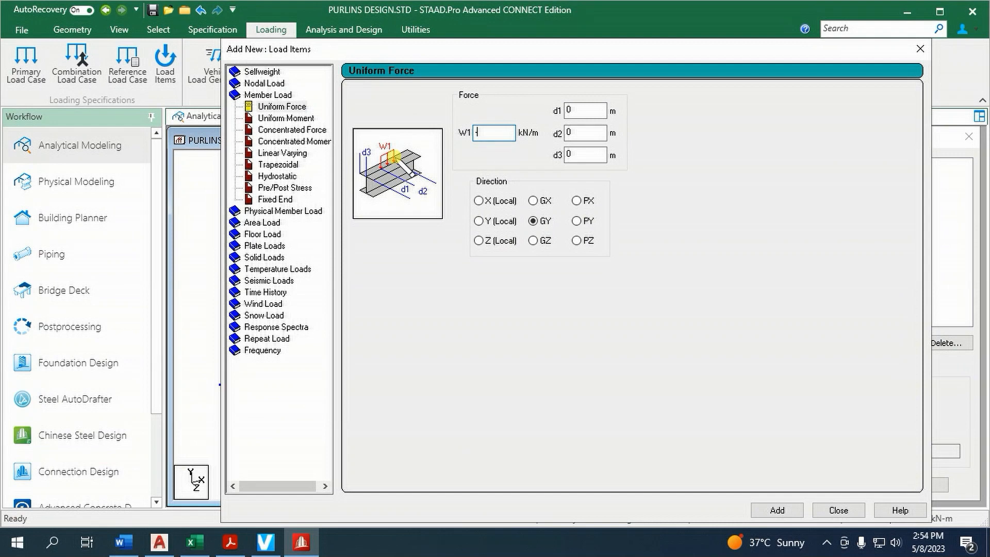
pyautogui.write('.89')
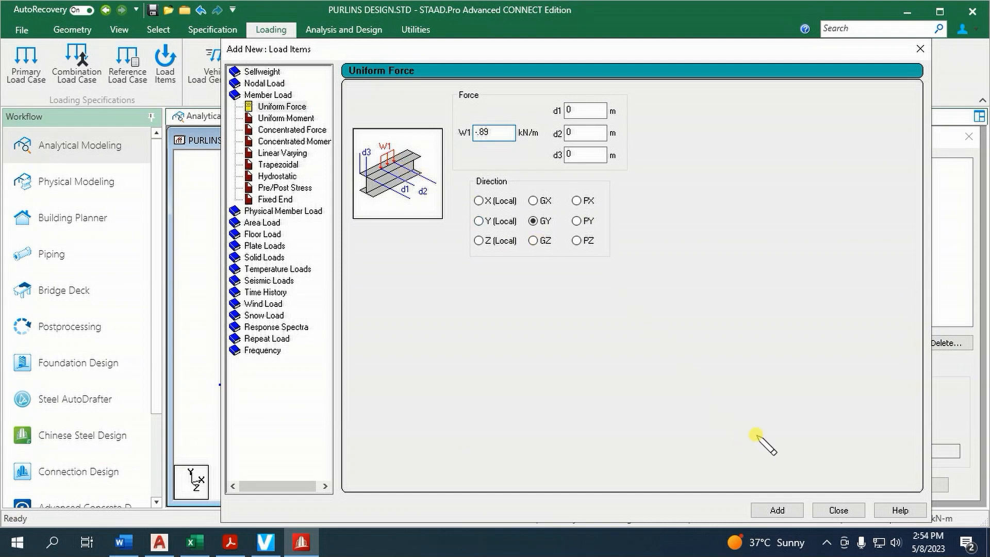
pyautogui.click(479, 221)
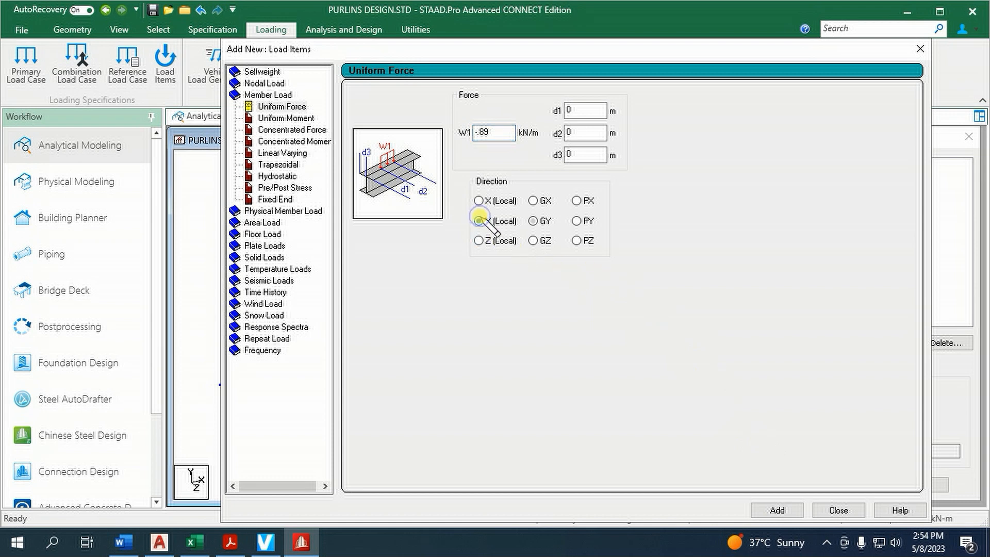
pyautogui.click(779, 510)
pyautogui.click(837, 510)
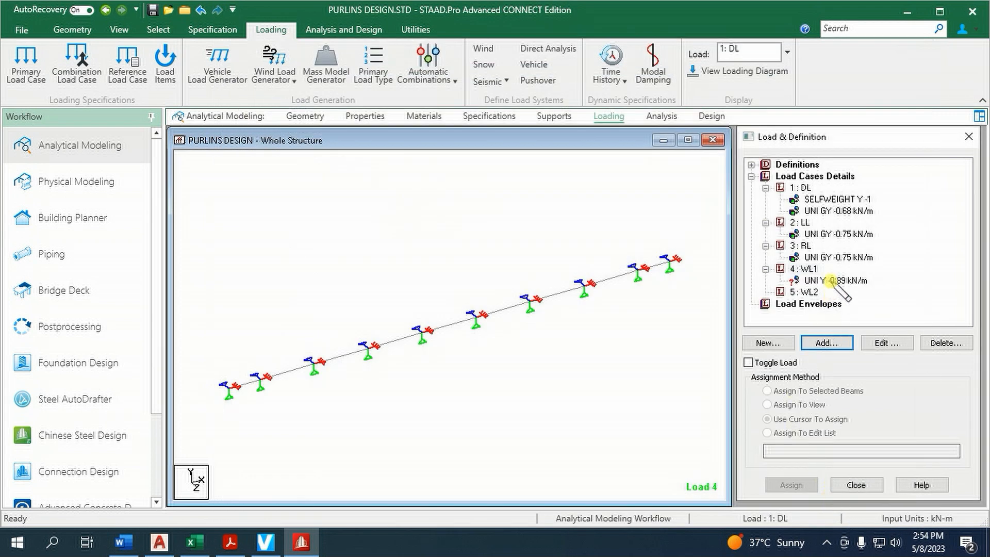
# Assign the -0.89 kN/m local Y uniform force of case WL1 to all selected beams of the purlin
pyautogui.click(826, 281)
pyautogui.moveTo(191, 208); pyautogui.dragTo(676, 427)
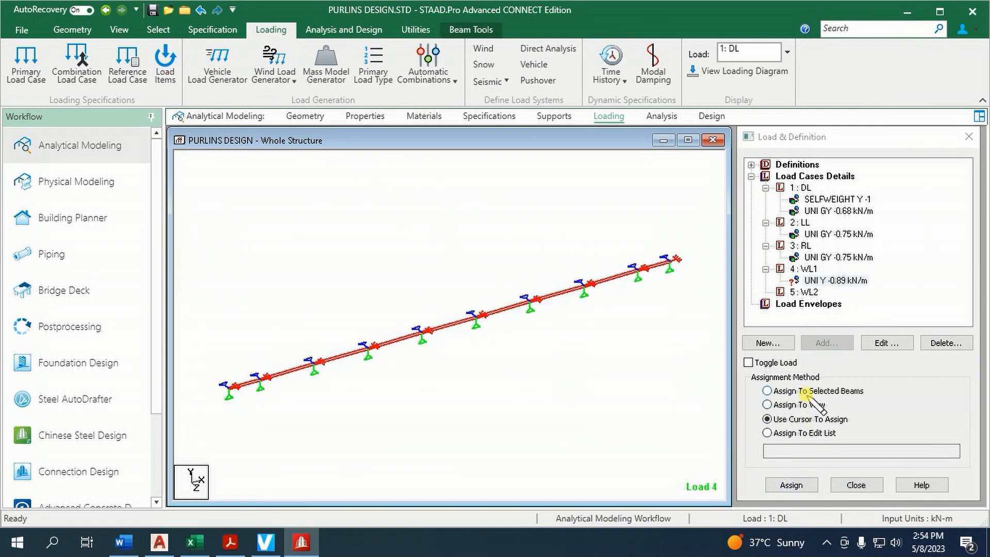
pyautogui.click(791, 485)
pyautogui.click(886, 352)
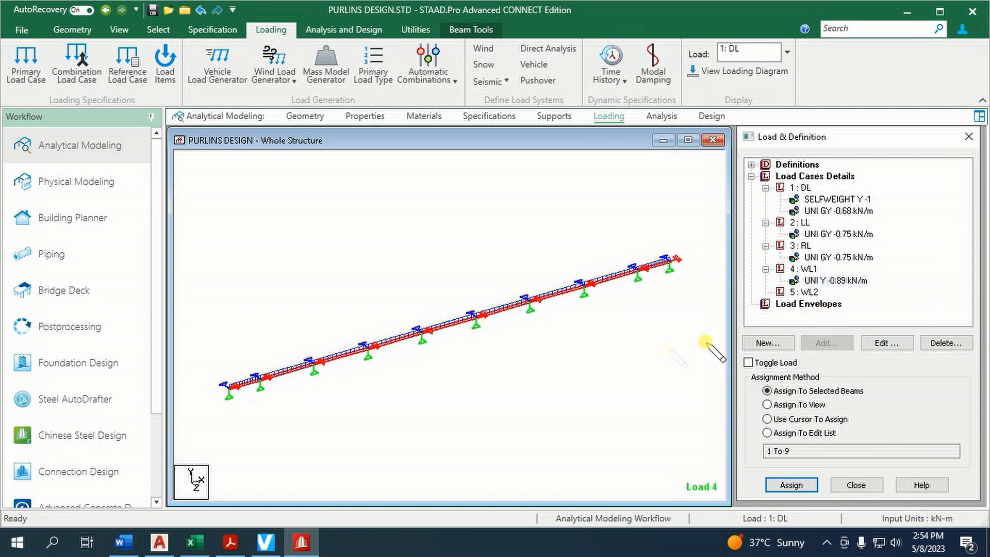
# Look up the purlin negative wind load in the Design Data Excel workbook and add a 3.14 kN/m local Y uniform member force to WL2
pyautogui.click(820, 293)
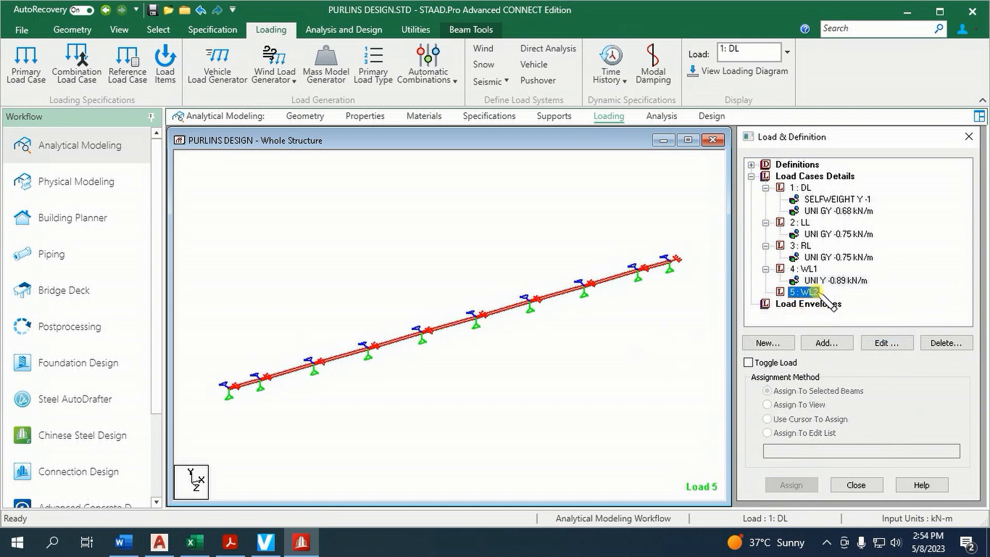
pyautogui.click(828, 343)
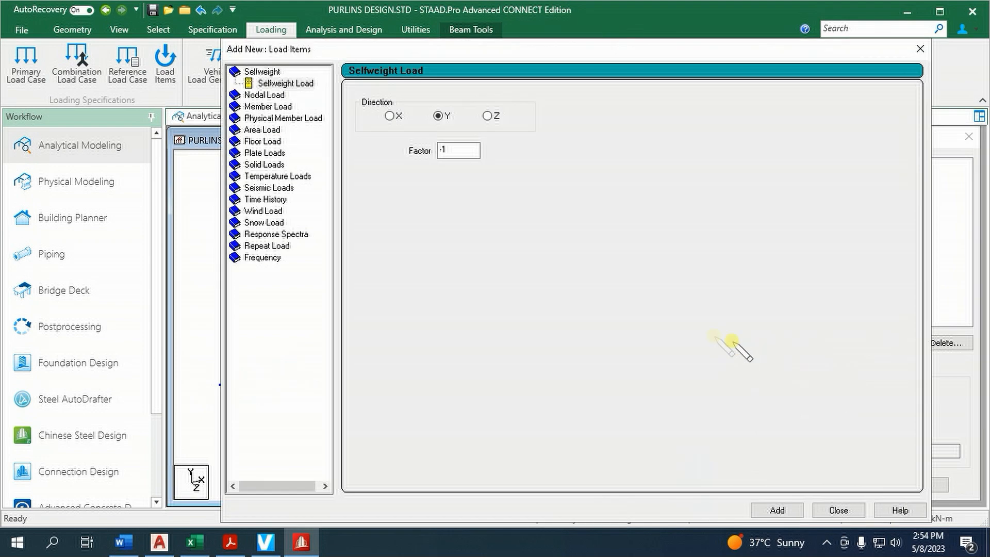
pyautogui.click(268, 107)
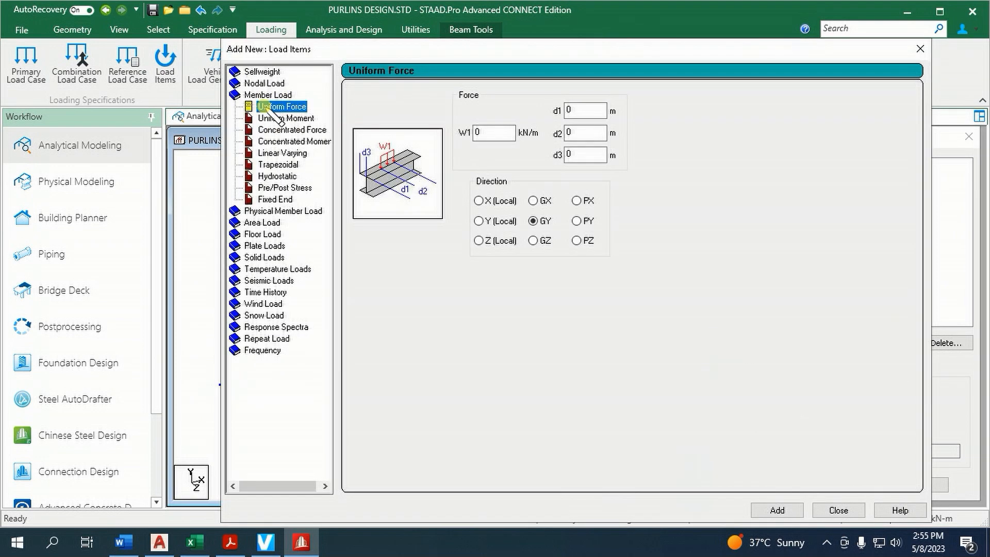
pyautogui.click(193, 542)
pyautogui.scroll(-20, 582, 390)
pyautogui.scroll(-2, 582, 390)
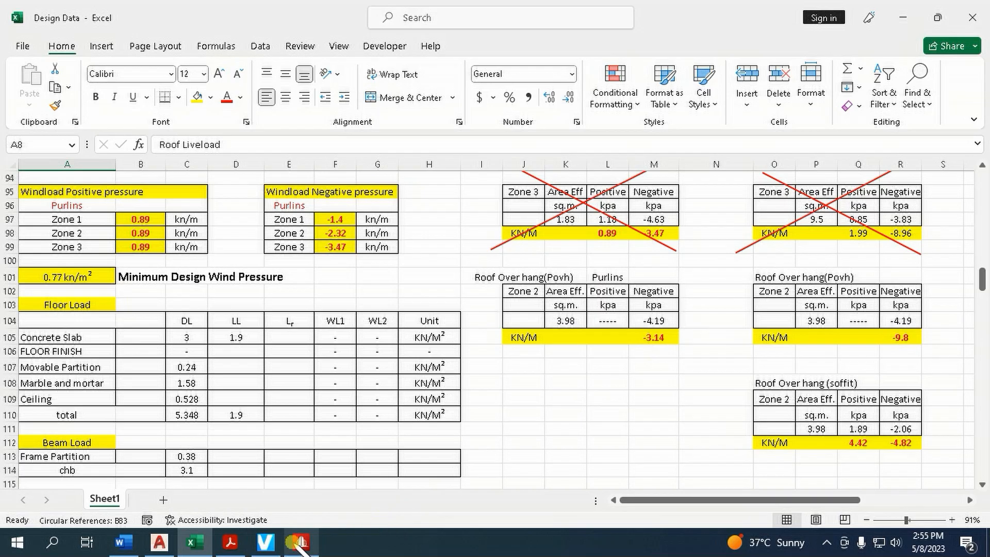
pyautogui.click(301, 541)
pyautogui.click(481, 131)
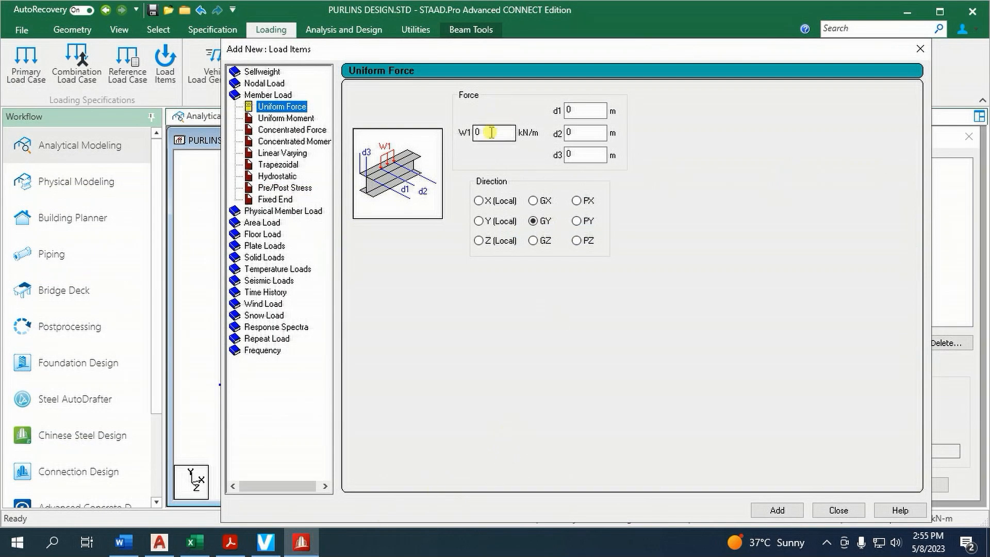
pyautogui.write('3.14')
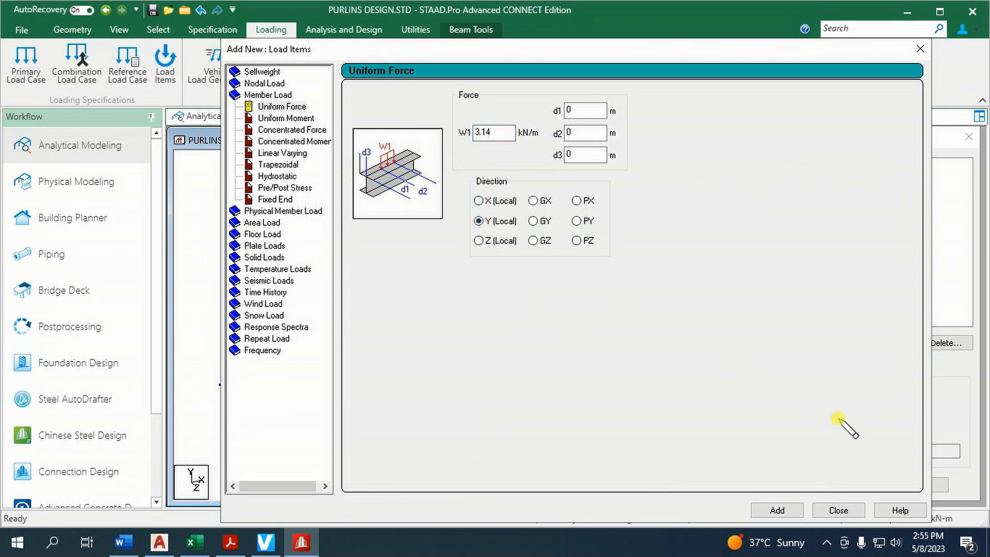
pyautogui.click(826, 511)
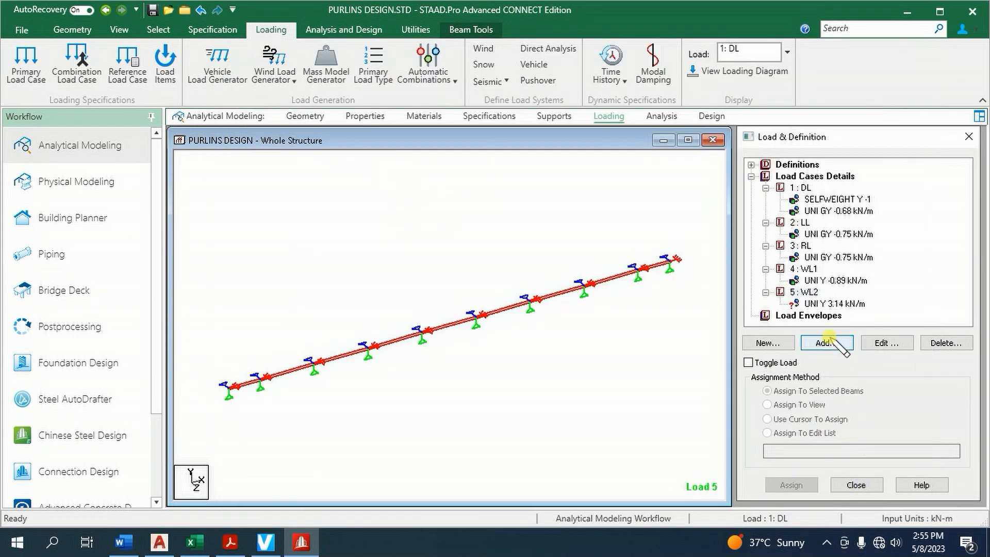
# Assign the 3.14 kN/m local Y uniform force of case WL2 to all beams of the purlin
pyautogui.click(833, 303)
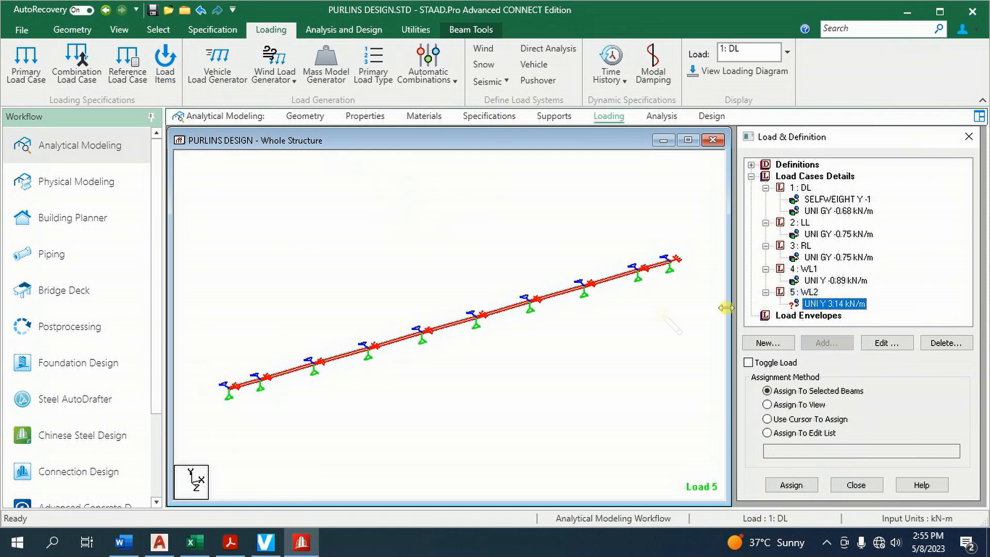
pyautogui.click(510, 361)
pyautogui.moveTo(196, 199); pyautogui.dragTo(681, 436)
pyautogui.click(780, 391)
pyautogui.click(791, 485)
pyautogui.click(880, 368)
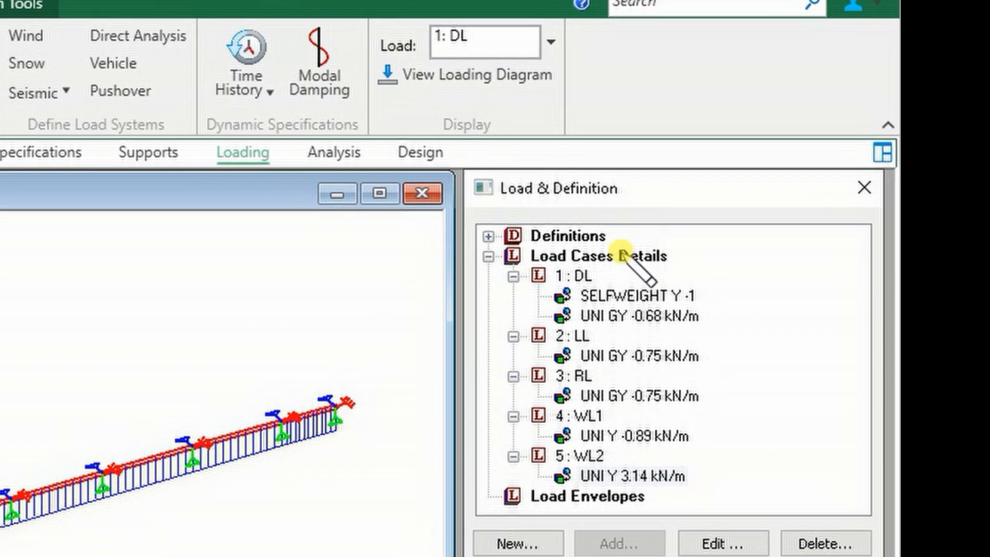
# Begin defining a new load combination and find the purlin and truss load combinations in the Design Data Excel workbook
pyautogui.click(599, 256)
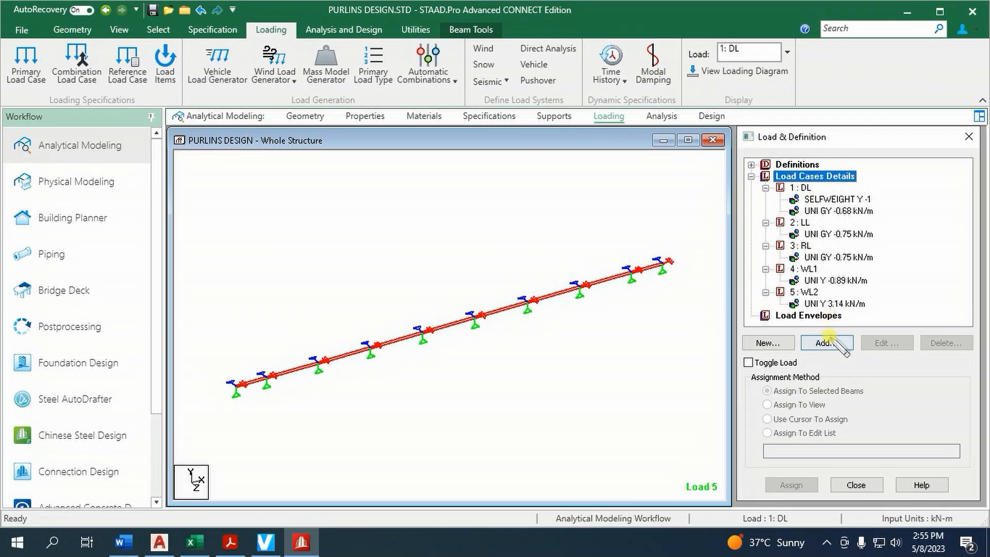
pyautogui.click(619, 544)
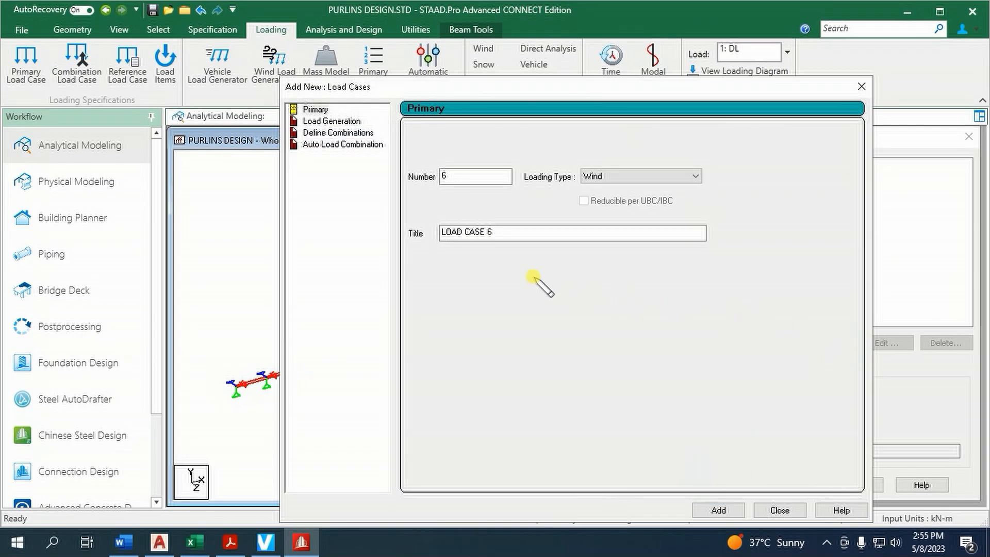
pyautogui.click(352, 133)
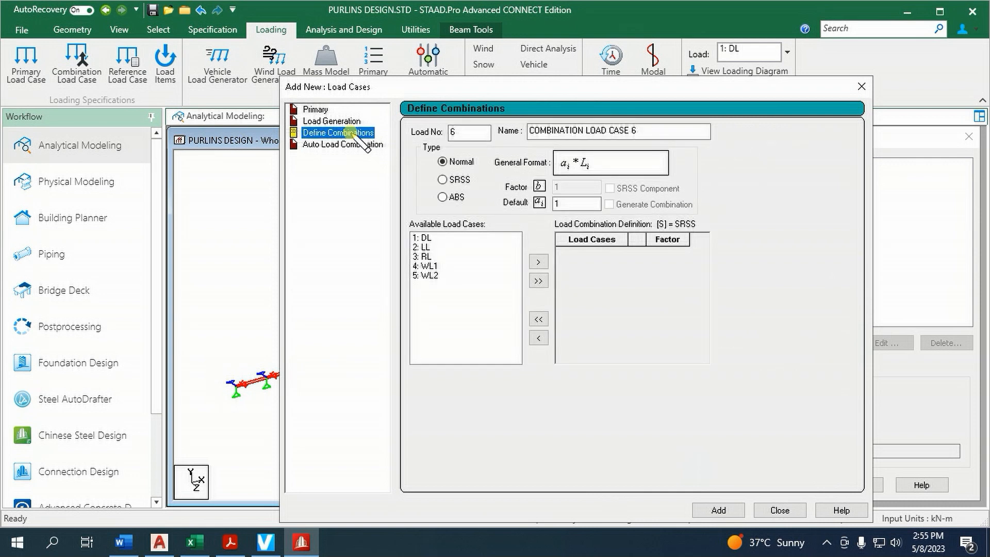
pyautogui.click(195, 541)
pyautogui.scroll(-7, 195, 431)
pyautogui.scroll(-7, 195, 431)
pyautogui.scroll(20, 196, 430)
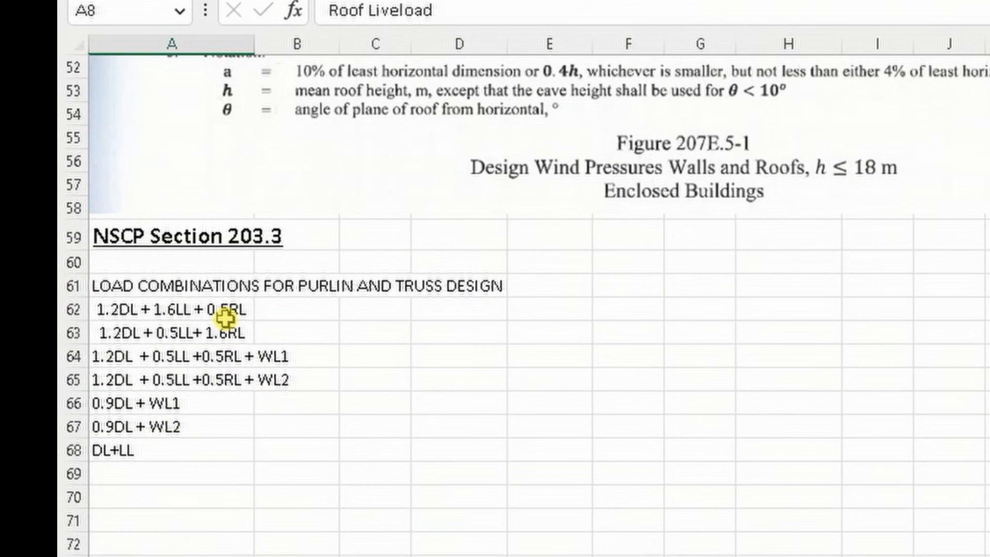
# Copy the 1.2DL + 1.6LL + 0.5RL combination text and check Section 203.3 on page 66 of the NSCP-2015 PDF
pyautogui.click(87, 321)
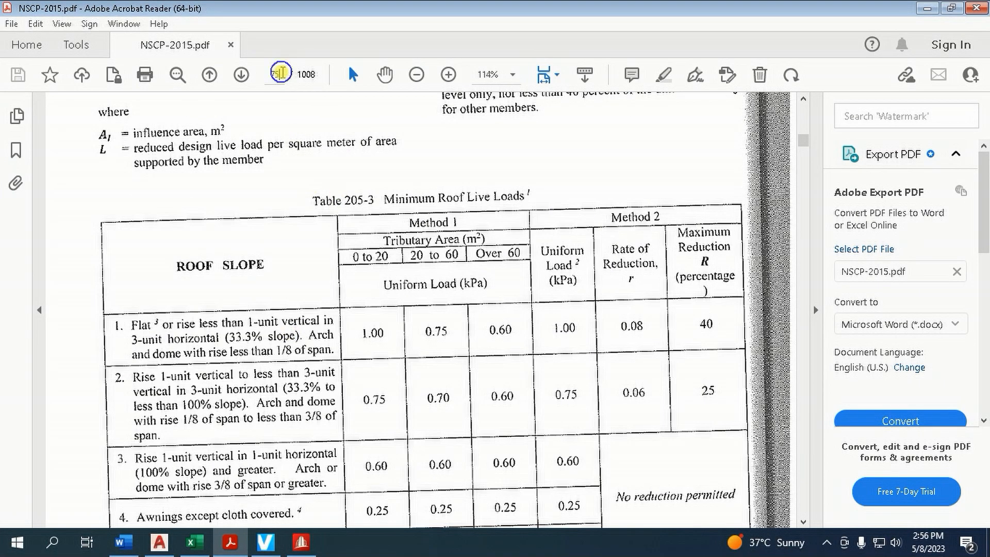
pyautogui.click(282, 72)
pyautogui.write('66')
pyautogui.press('Return')
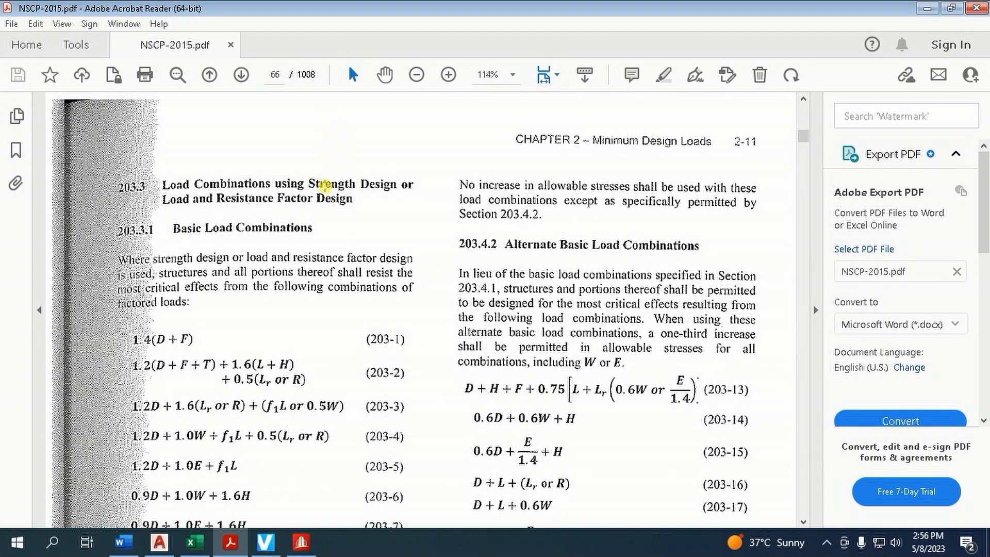
pyautogui.scroll(-1, 304, 266)
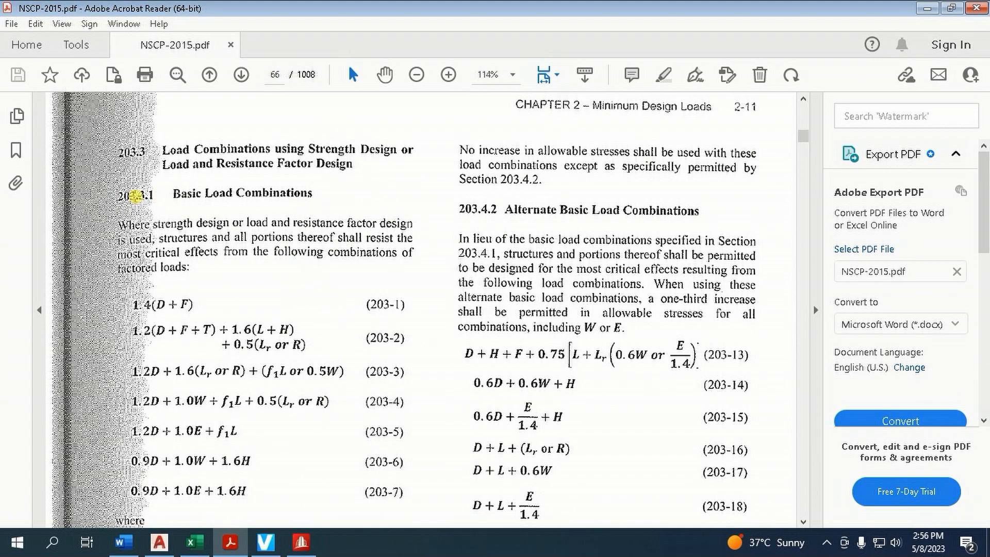
pyautogui.scroll(-1, 278, 322)
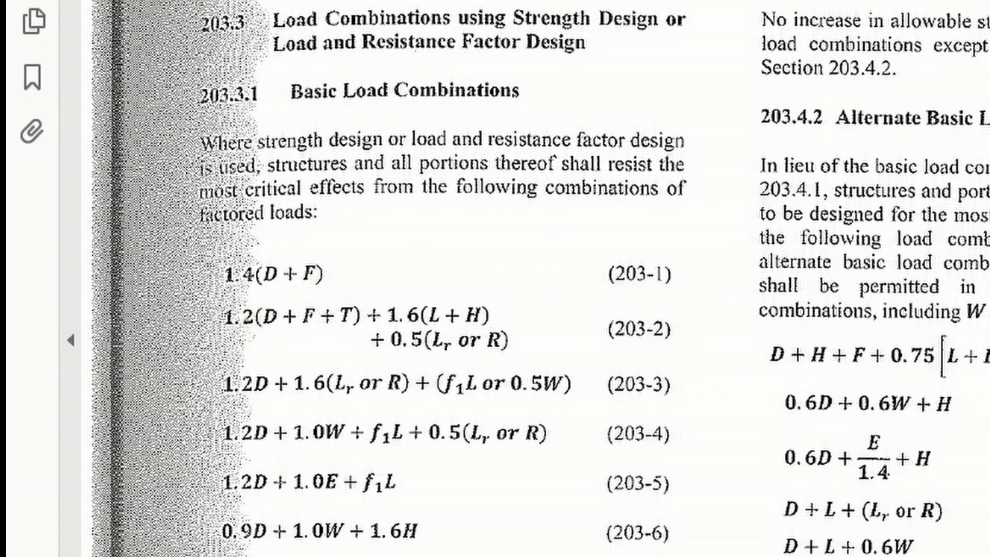
# Switch back to STAAD.Pro and name load combination 6 "1.2DL + 1.6LL + 0.5RL" using the copied text
pyautogui.click(195, 543)
pyautogui.moveTo(230, 543)
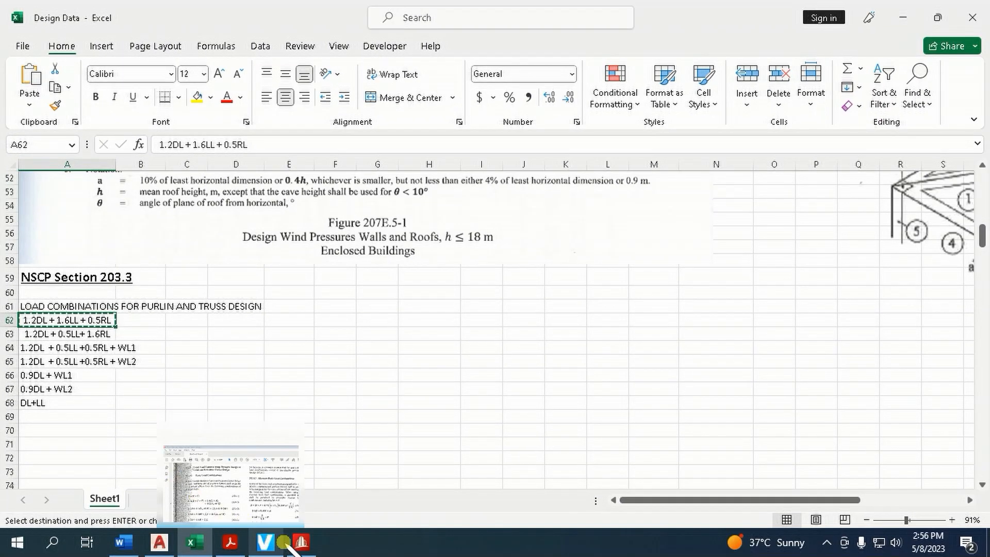
pyautogui.click(301, 543)
pyautogui.moveTo(642, 132); pyautogui.dragTo(548, 130)
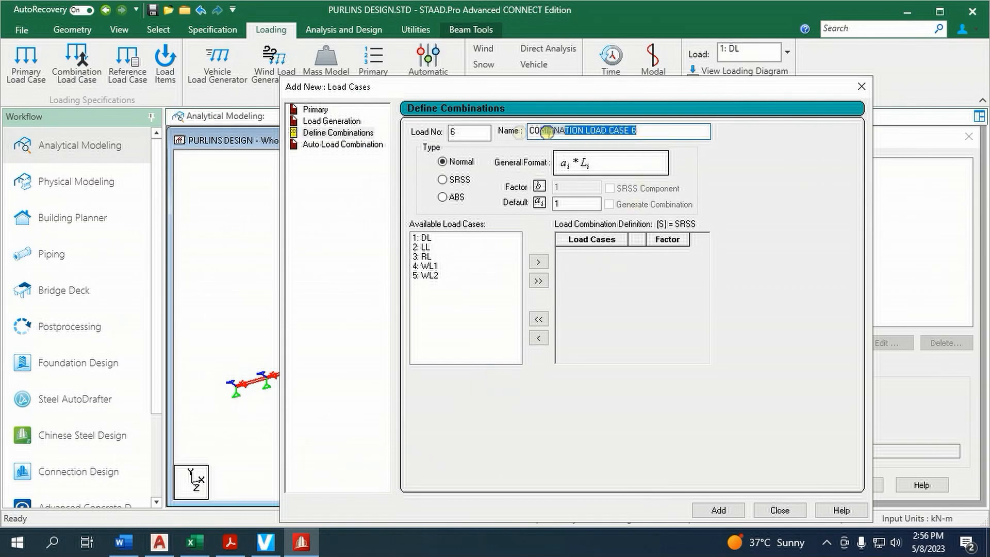
pyautogui.write('1.2DL + 1.6LL + 0.5RL')
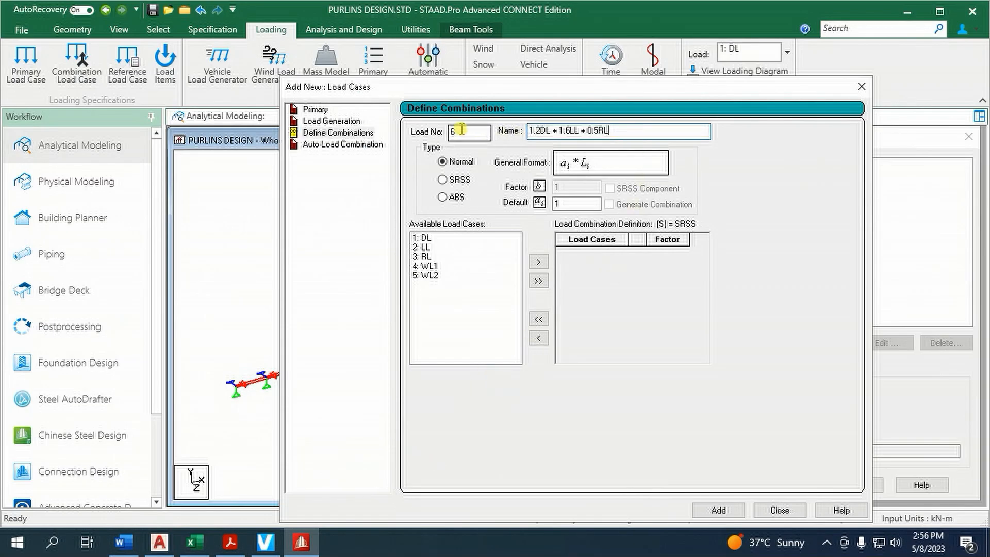
# Include load cases DL, LL and RL in the definition of combination 6
pyautogui.click(434, 238)
pyautogui.keyDown('ctrl'); pyautogui.click(433, 248); pyautogui.keyUp('ctrl')
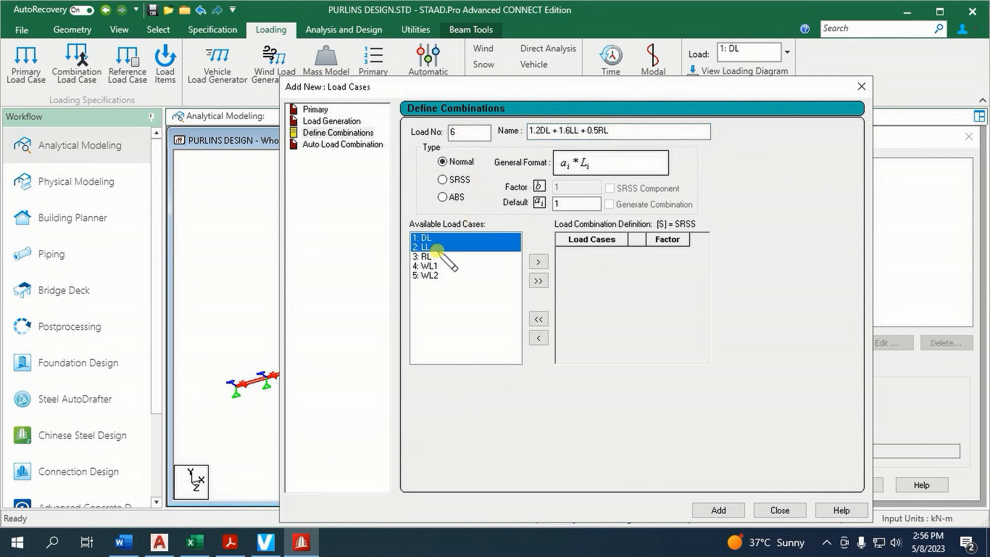
pyautogui.keyDown('ctrl'); pyautogui.click(435, 256); pyautogui.keyUp('ctrl')
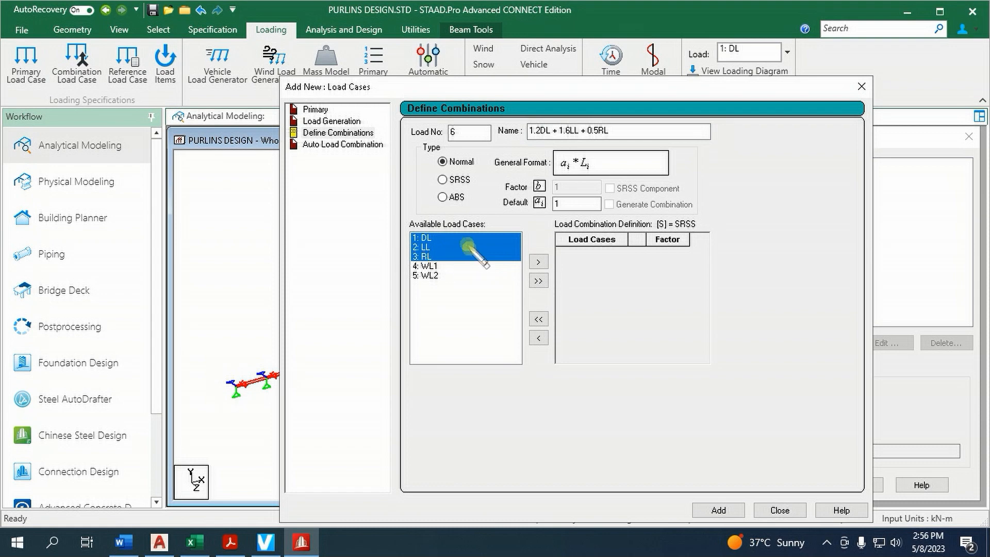
pyautogui.click(553, 137)
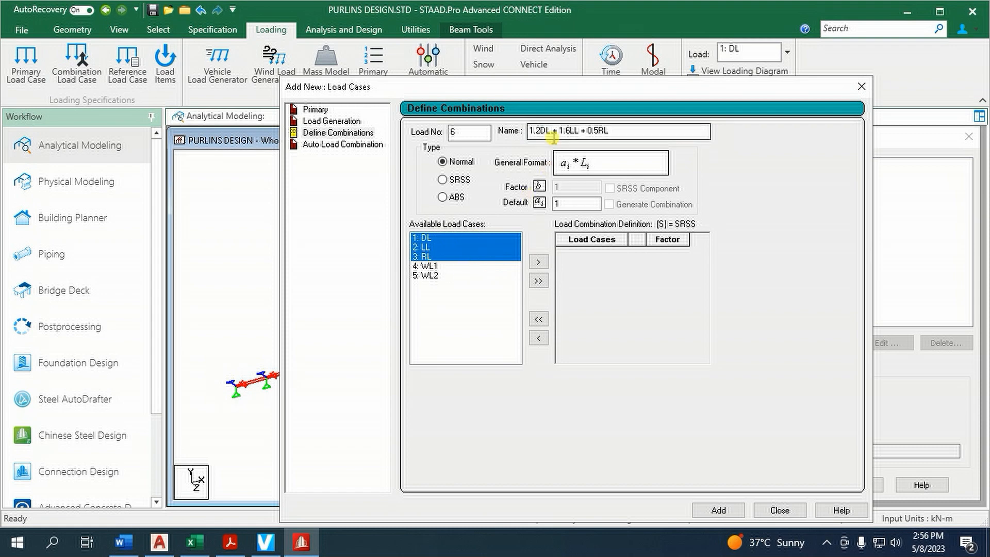
pyautogui.click(538, 262)
# Set the factors of combination 6 to 1.2 for load case 1 and 1.6 for load case 2, and add the combination
pyautogui.click(668, 254)
pyautogui.write('.')
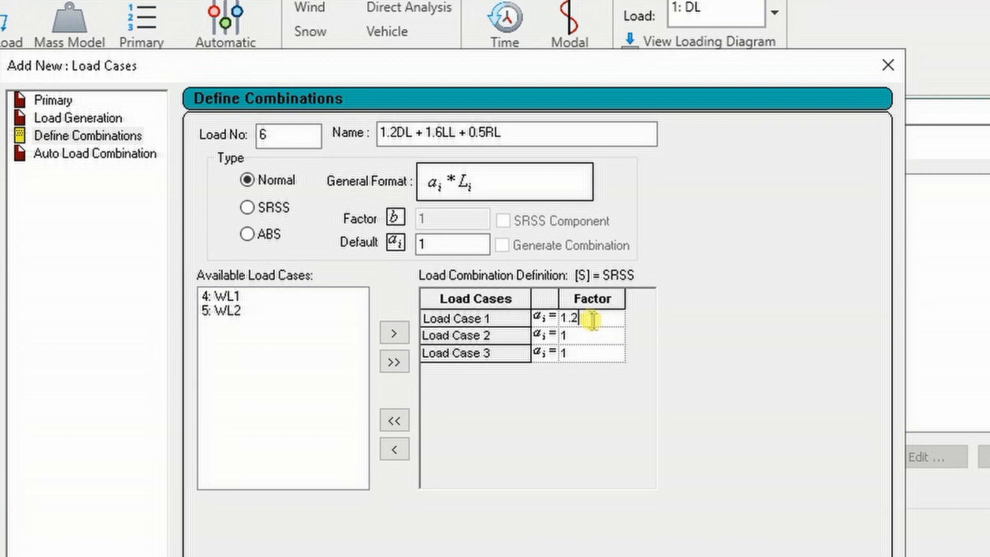
pyautogui.click(598, 335)
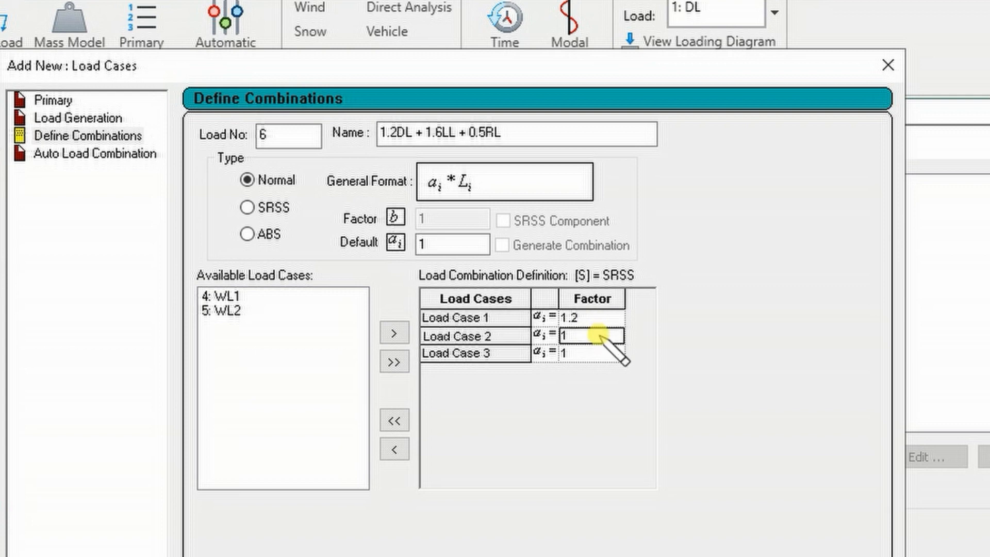
pyautogui.write('.')
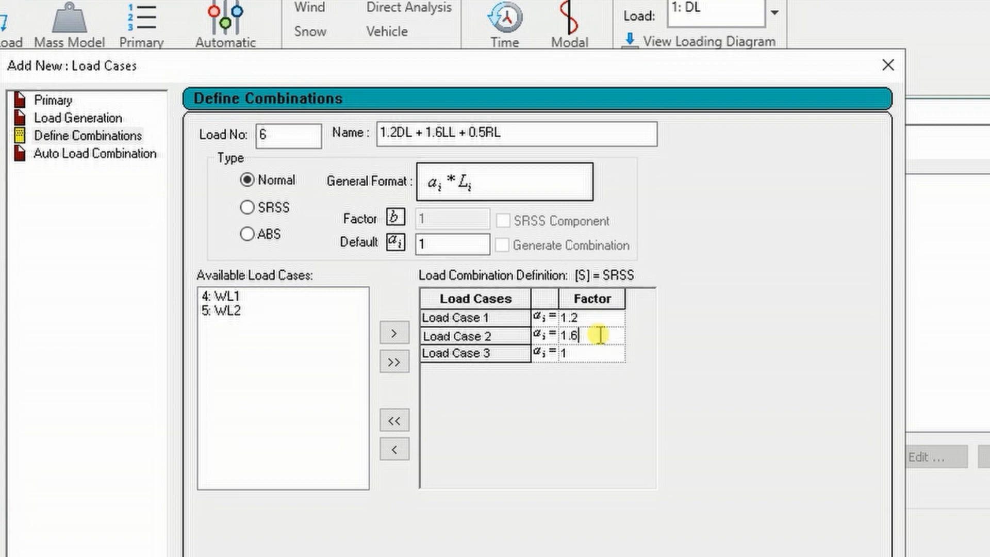
pyautogui.write('6')
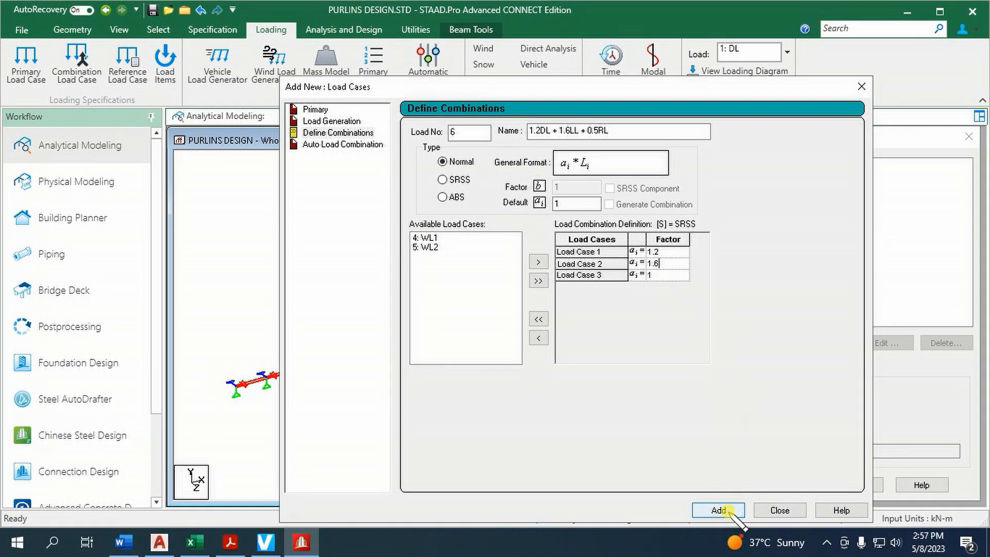
pyautogui.click(719, 510)
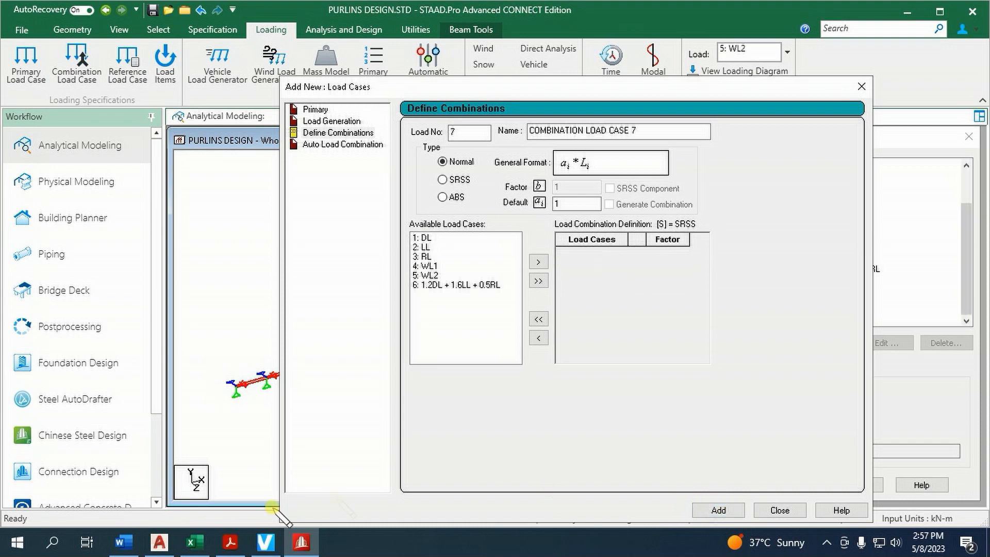
# Copy the 1.2DL + 0.5LL+ 1.6RL combination text from the Excel workbook and check equation 203-3 in the NSCP-2015 PDF
pyautogui.click(195, 542)
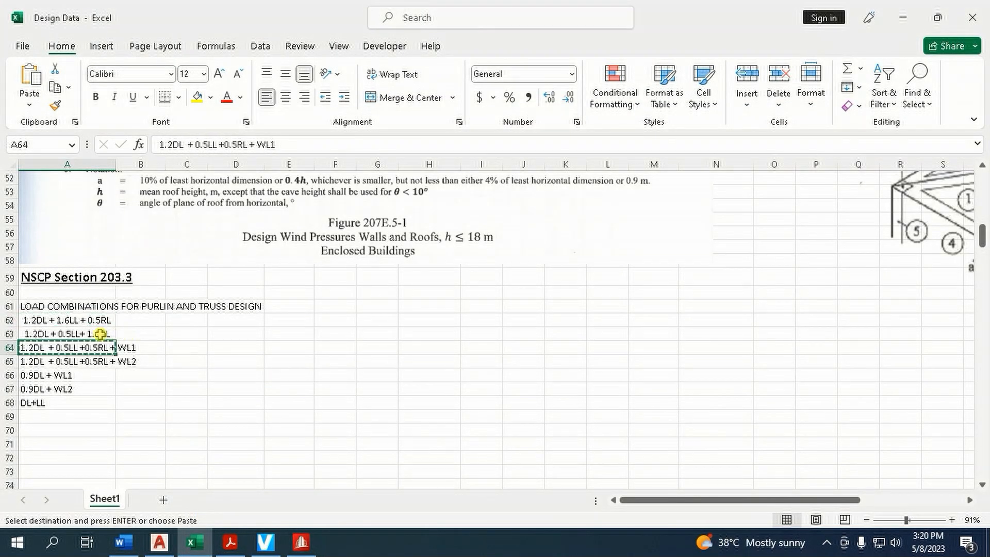
pyautogui.press('Escape')
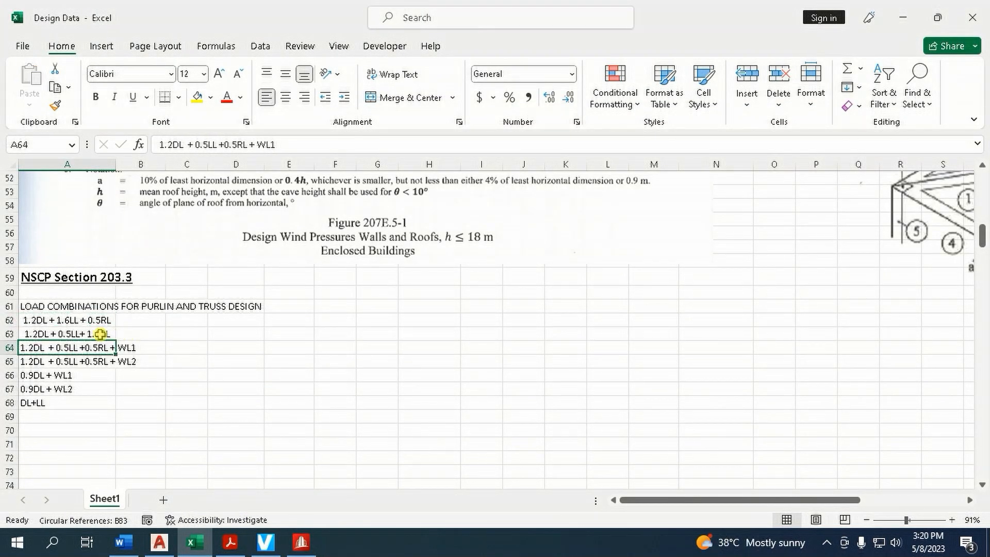
pyautogui.click(98, 335)
pyautogui.hotkey('ctrl', 'c')
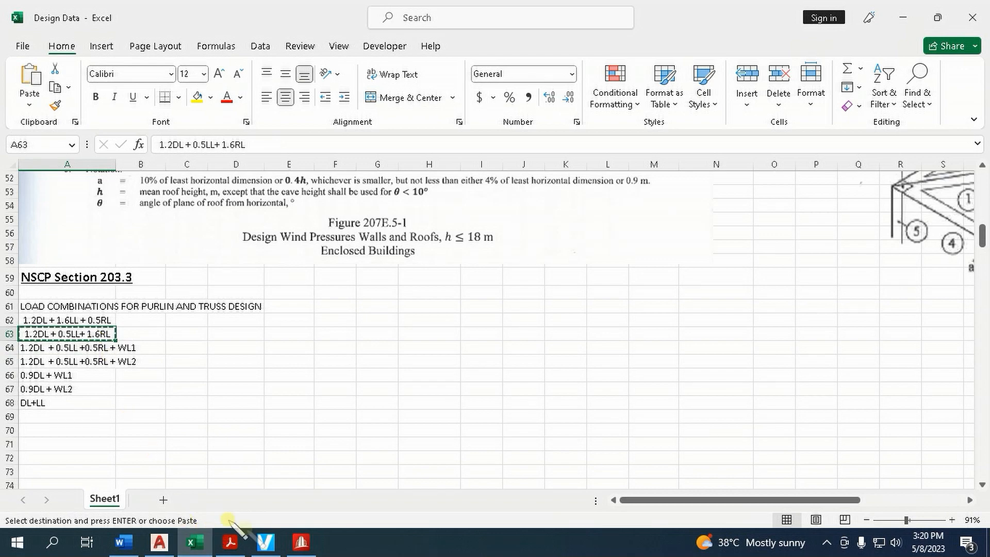
pyautogui.click(231, 542)
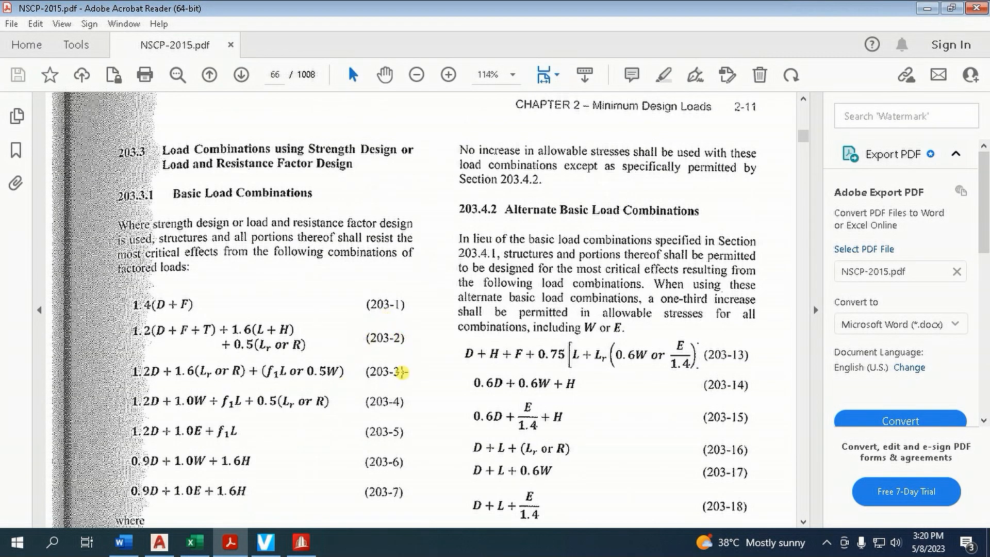
# Switch back to STAAD.Pro and name load combination 7 "1.2DL + 0.5LL+ 1.6RL" using the copied text
pyautogui.click(302, 542)
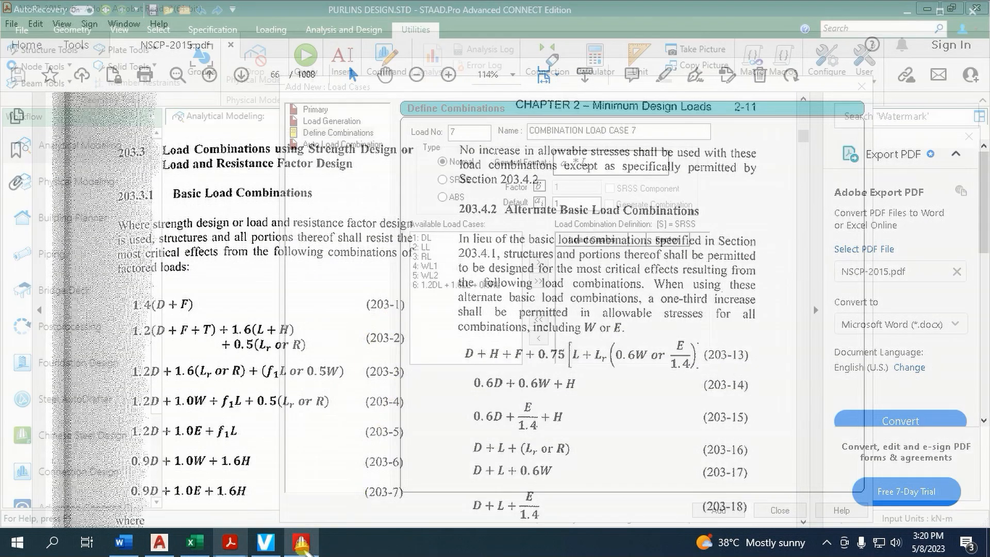
pyautogui.moveTo(651, 133); pyautogui.dragTo(495, 129)
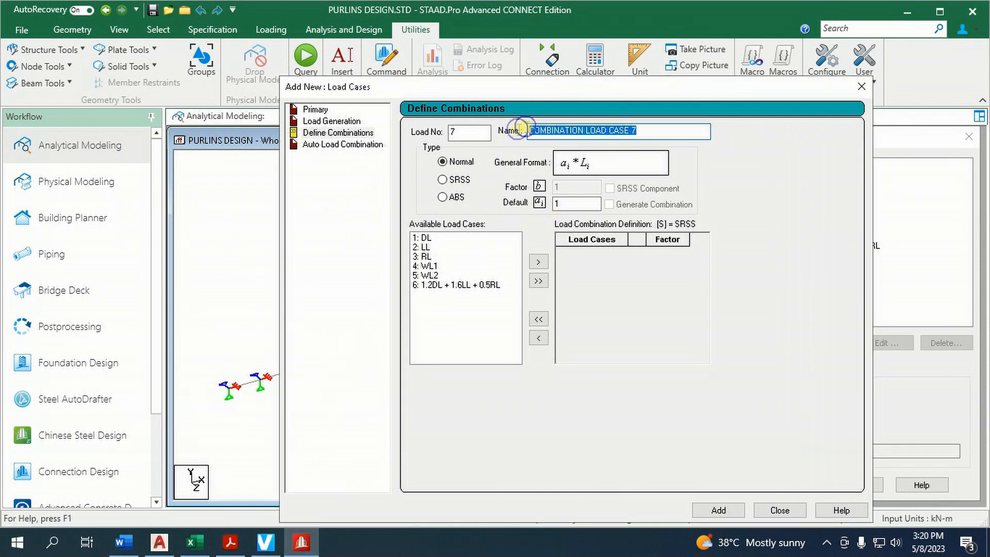
pyautogui.hotkey('ctrl', 'v')
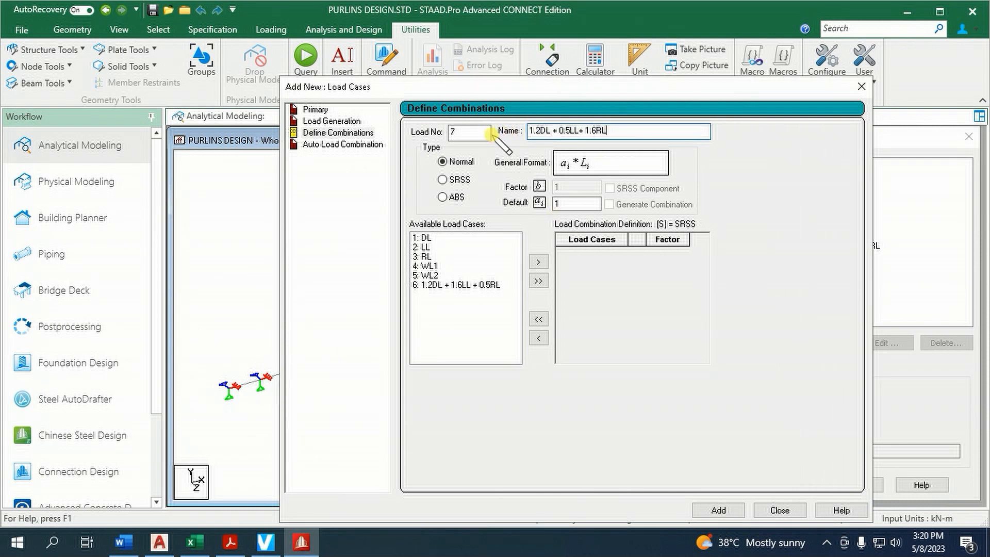
# Include load cases DL, LL and RL in the definition of combination 7
pyautogui.click(429, 238)
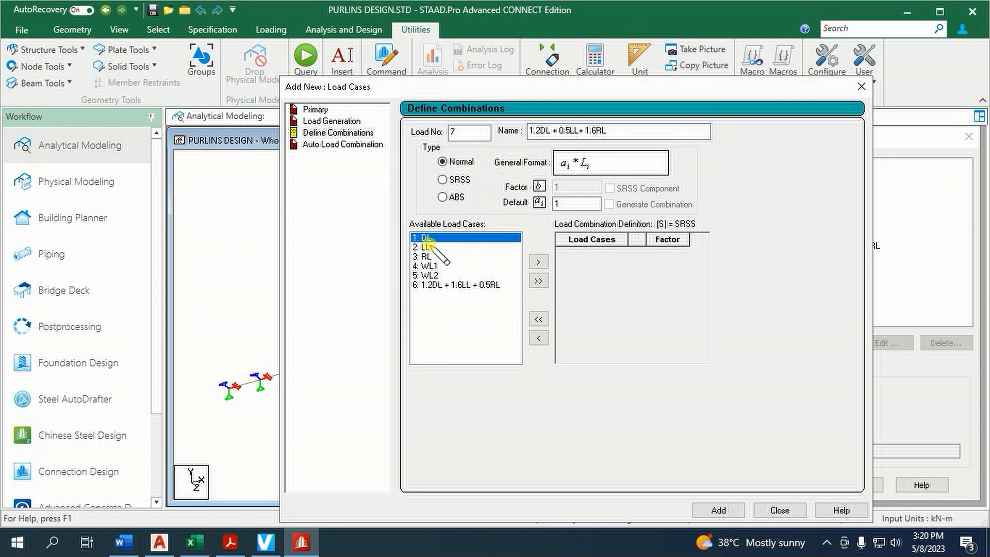
pyautogui.keyDown('ctrl'); pyautogui.click(427, 247); pyautogui.keyUp('ctrl')
pyautogui.keyDown('ctrl'); pyautogui.click(438, 257); pyautogui.keyUp('ctrl')
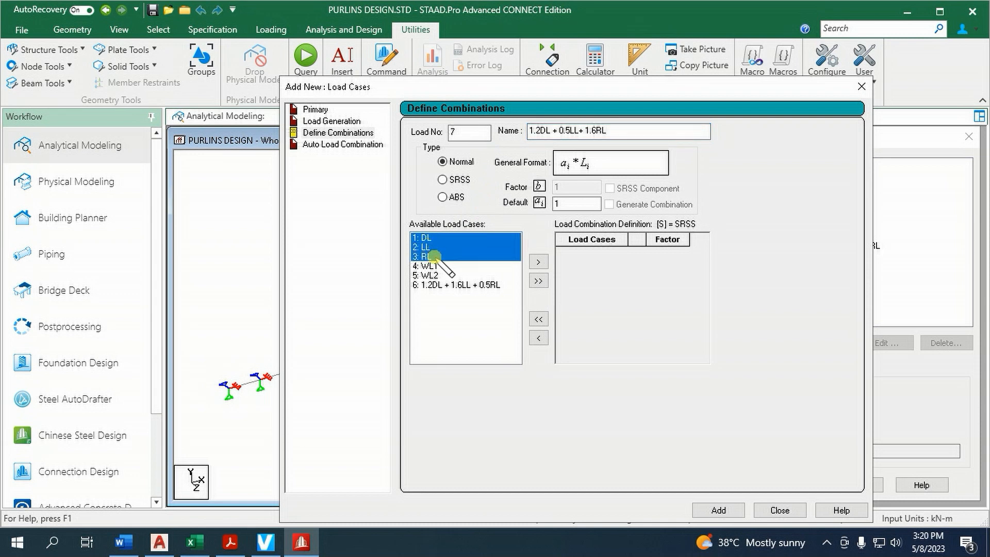
pyautogui.click(538, 262)
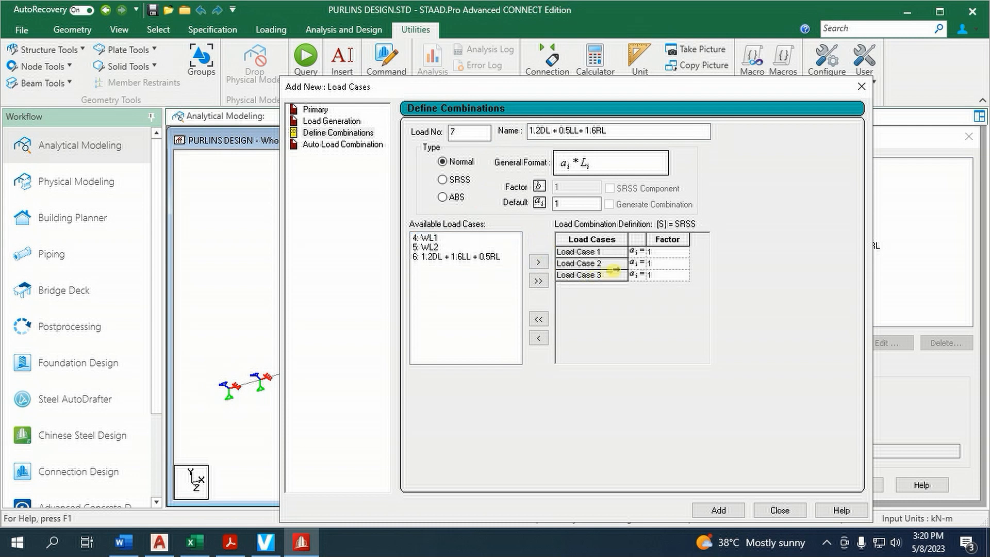
# Set the factors of combination 7 to 1.2, .5 and 1.6 for load cases 1, 2 and 3, and add the combination
pyautogui.click(661, 252)
pyautogui.write('.')
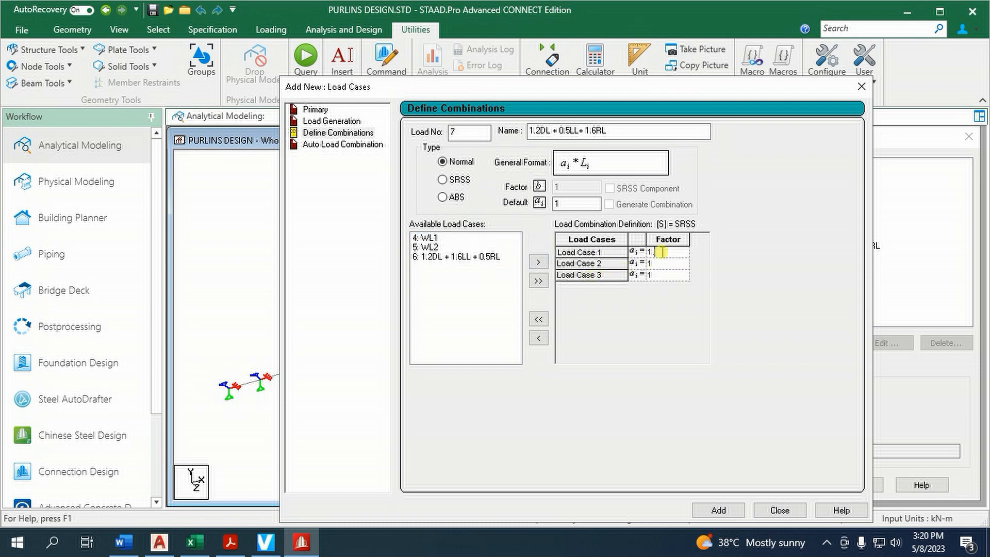
pyautogui.write('2')
pyautogui.click(667, 263)
pyautogui.press('BackSpace')
pyautogui.write('.5')
pyautogui.click(675, 275)
pyautogui.write('.6')
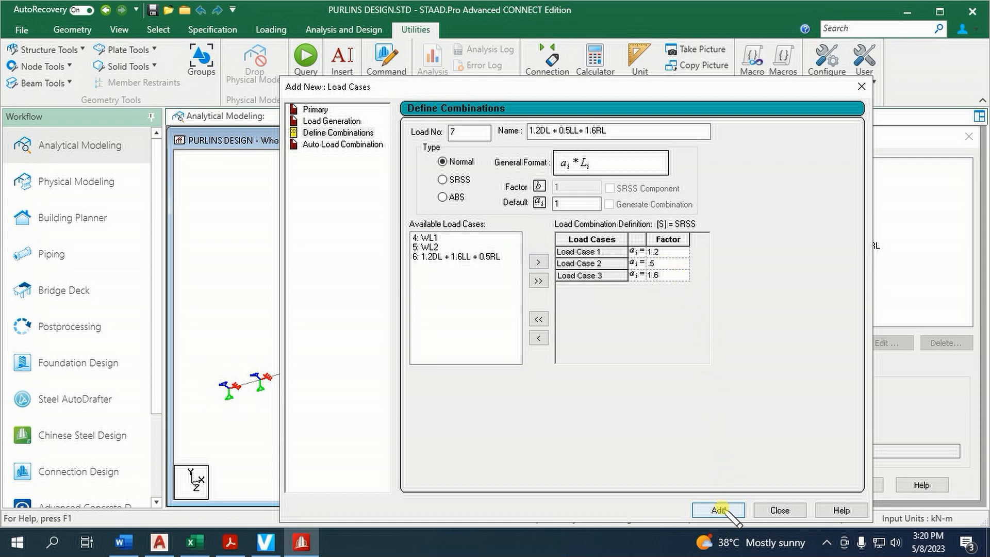
pyautogui.click(718, 510)
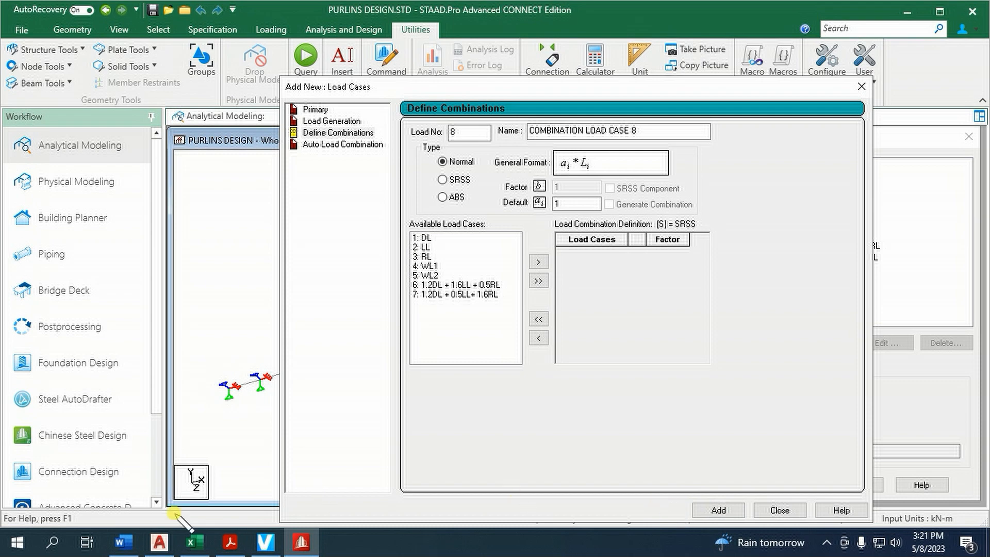
# Copy the 1.2DL + 0.5LL +0.5RL + WL1 combination text from the Excel workbook and check the basic load combinations in the NSCP-2015 PDF
pyautogui.click(194, 542)
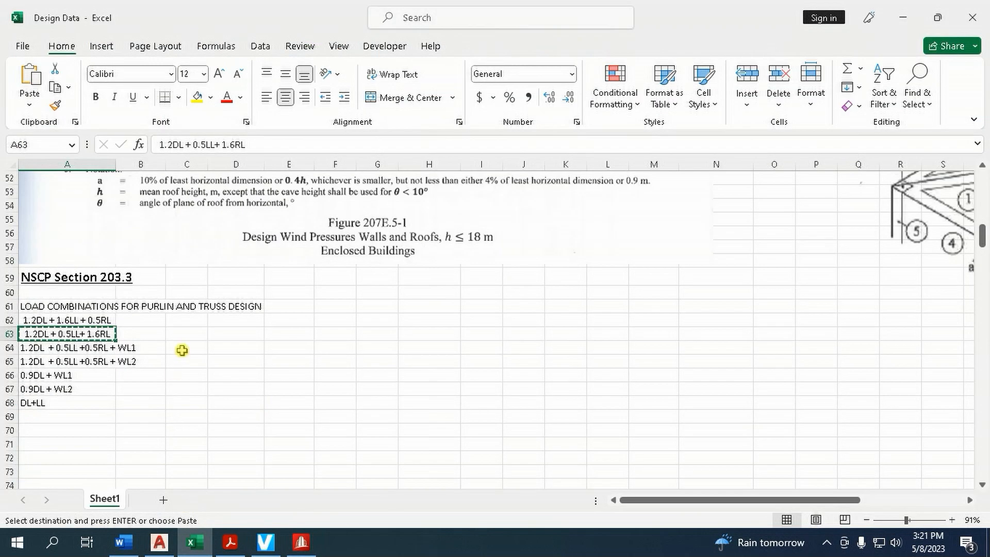
pyautogui.press('Escape')
pyautogui.click(110, 351)
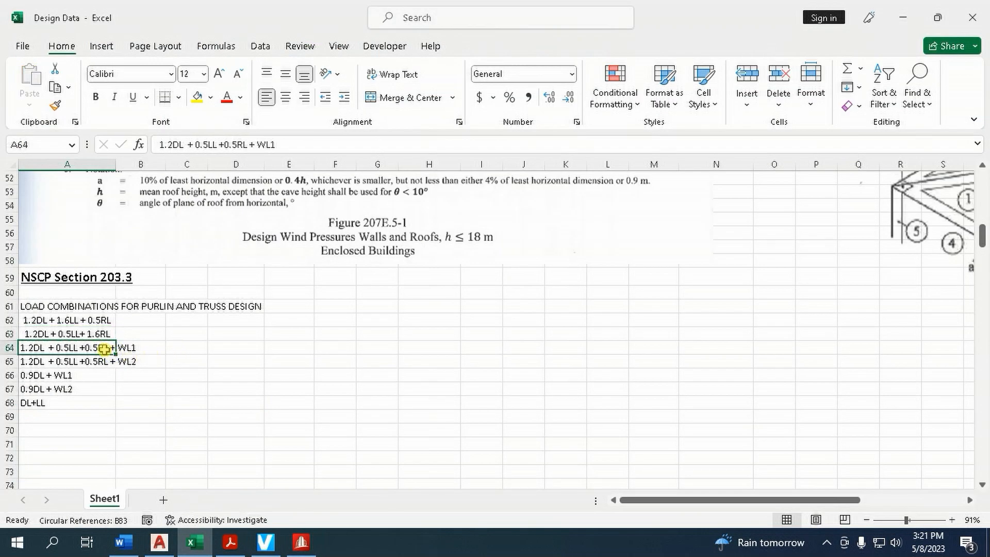
pyautogui.hotkey('ctrl', 'c')
pyautogui.click(230, 542)
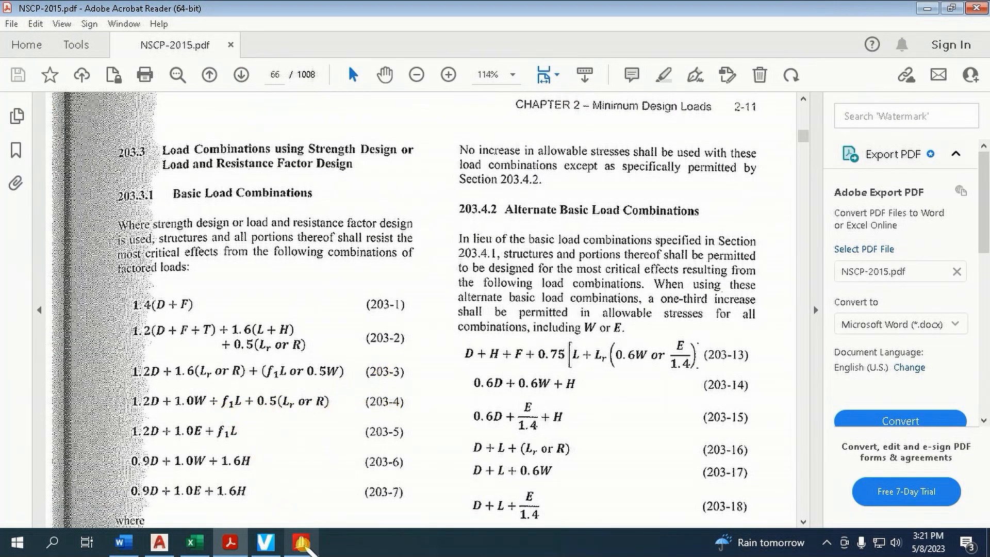
pyautogui.click(301, 542)
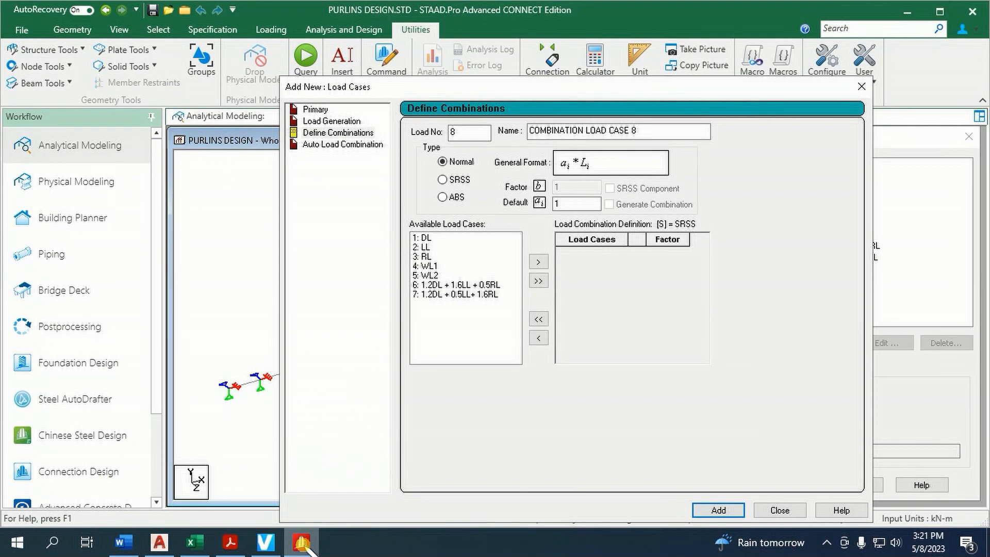
pyautogui.click(194, 542)
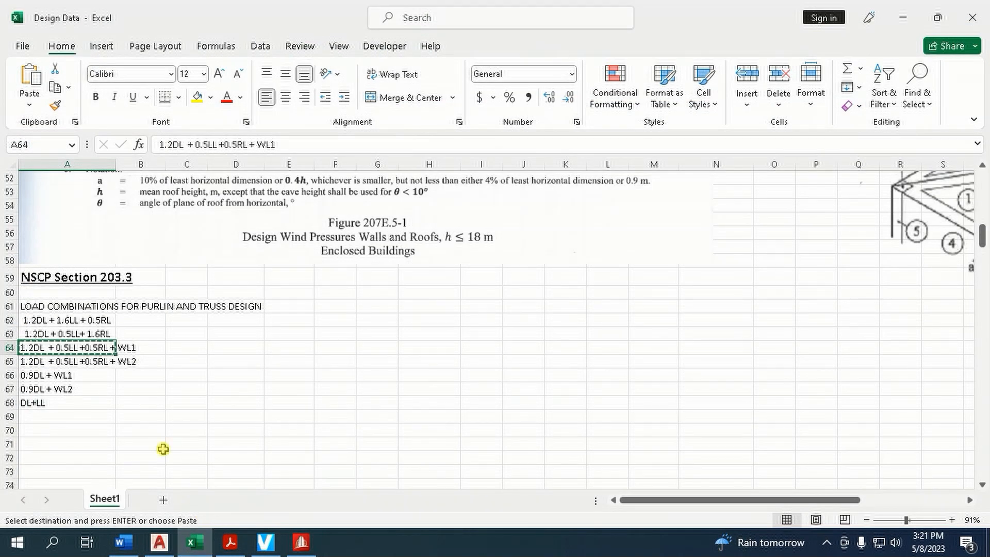
# Return to STAAD.Pro and name load combination 8 "1.2DL + 0.5LL +0.5RL + WL1" using the copied text
pyautogui.click(301, 543)
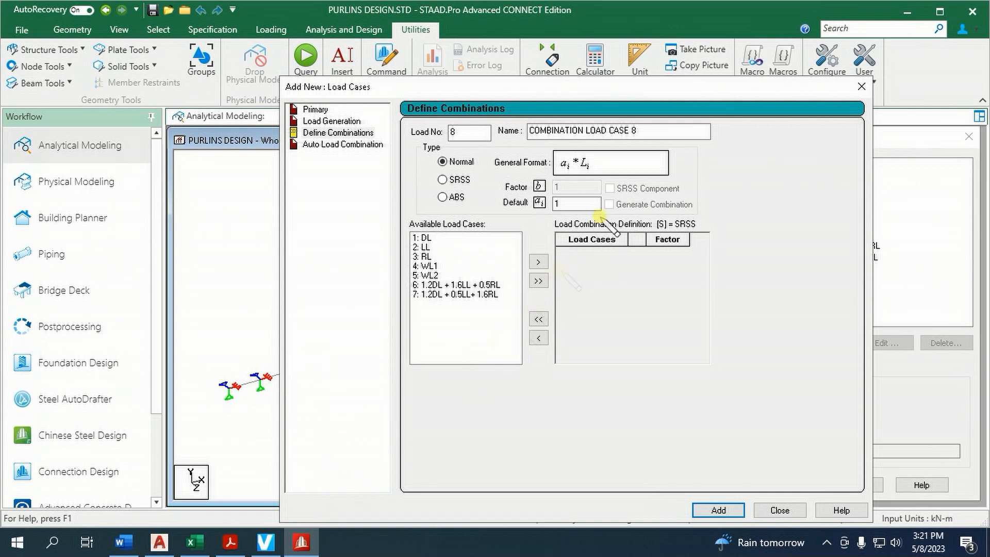
pyautogui.moveTo(645, 132); pyautogui.dragTo(491, 146)
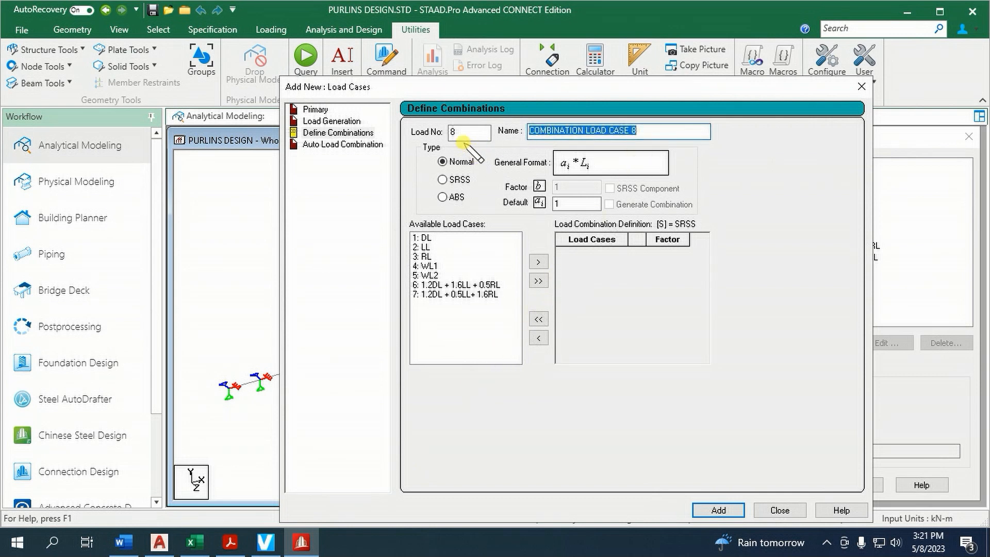
pyautogui.hotkey('ctrl', 'v')
# Include load cases DL, LL, RL and WL1 in the definition of combination 8
pyautogui.click(436, 239)
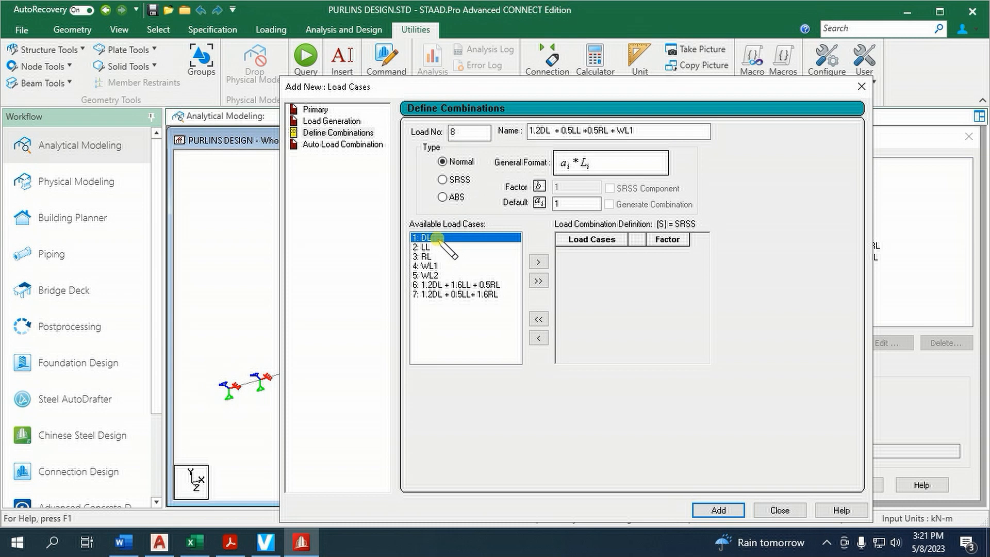
pyautogui.keyDown('ctrl'); pyautogui.click(436, 248); pyautogui.keyUp('ctrl')
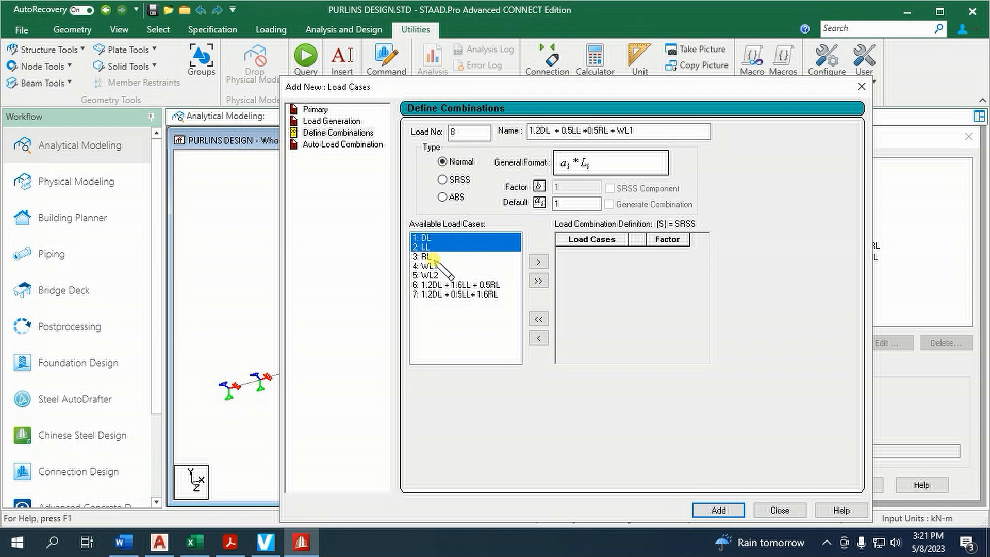
pyautogui.keyDown('ctrl'); pyautogui.click(434, 256); pyautogui.keyUp('ctrl')
pyautogui.keyDown('ctrl'); pyautogui.click(431, 266); pyautogui.keyUp('ctrl')
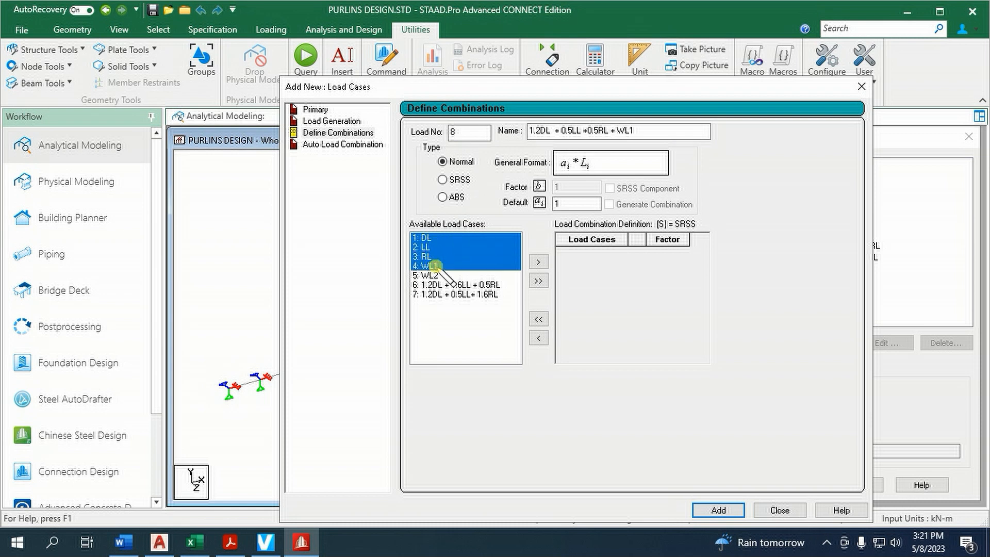
pyautogui.click(539, 263)
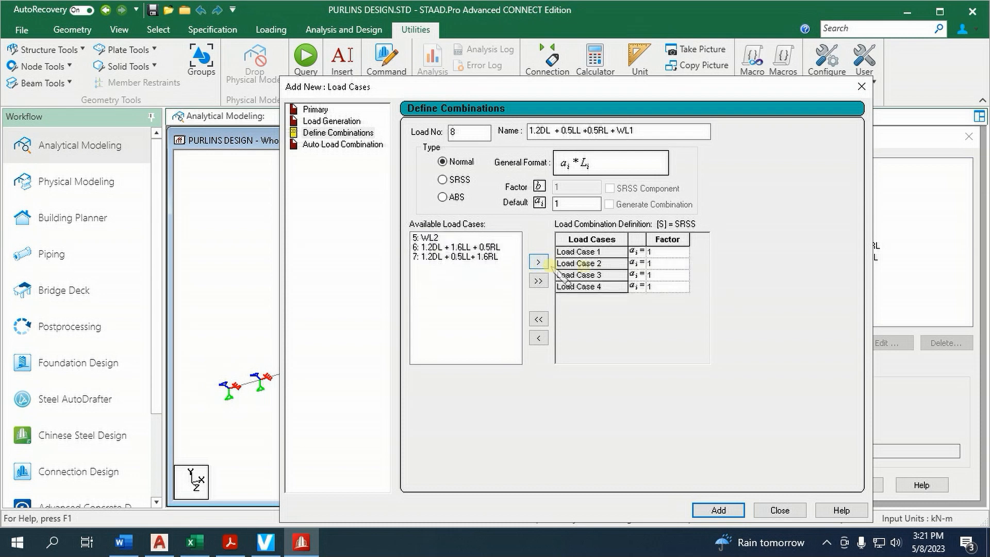
# Set the factors of combination 8 to 1.2 for load case 1 and .5 for load cases 2 and 3, and add the combination
pyautogui.click(667, 252)
pyautogui.write('.2')
pyautogui.click(681, 264)
pyautogui.press('BackSpace')
pyautogui.write('.')
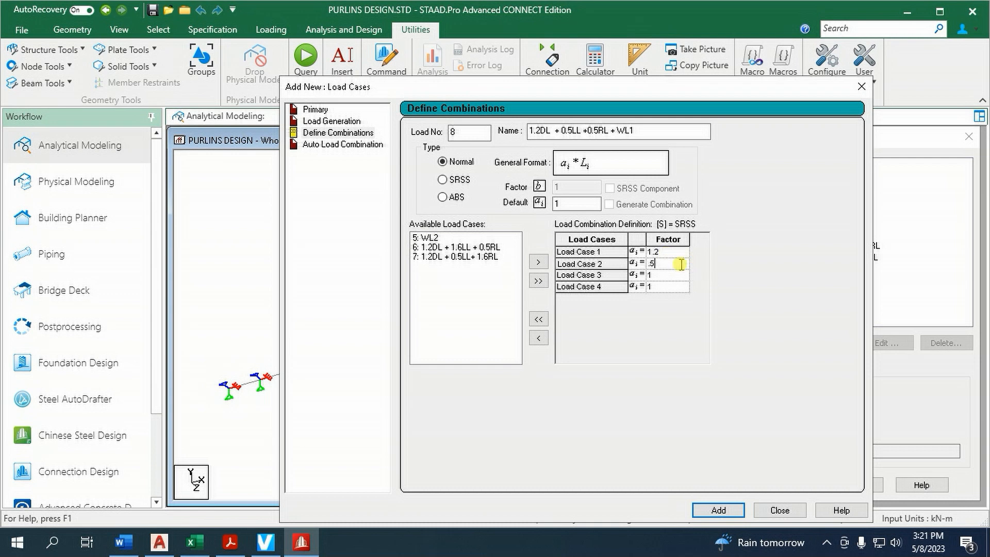
pyautogui.click(681, 274)
pyautogui.press('BackSpace')
pyautogui.write('.5')
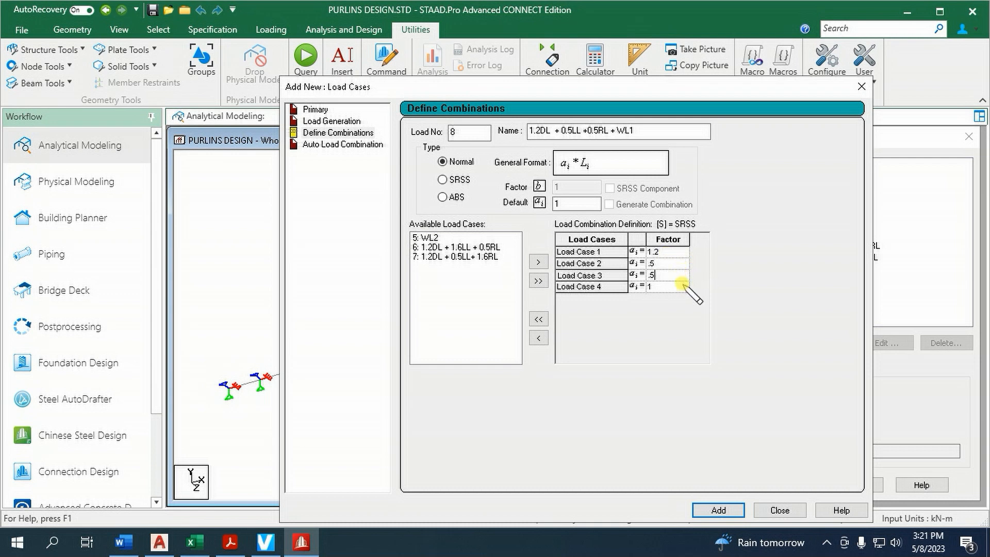
pyautogui.click(719, 510)
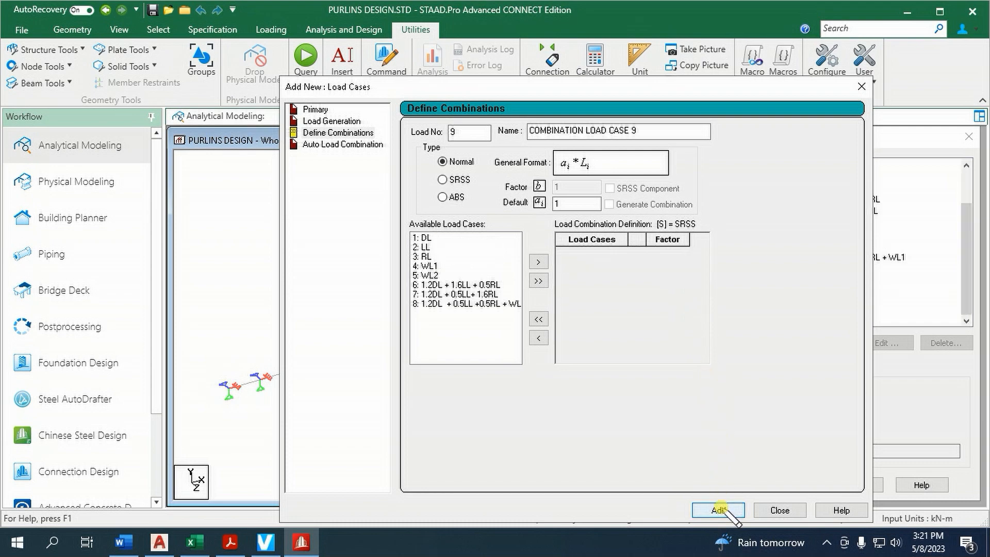
# Copy the 1.2DL + 0.5LL +0.5RL + WL2 text from the Excel workbook and use it to name load combination 9 in STAAD.Pro
pyautogui.click(194, 542)
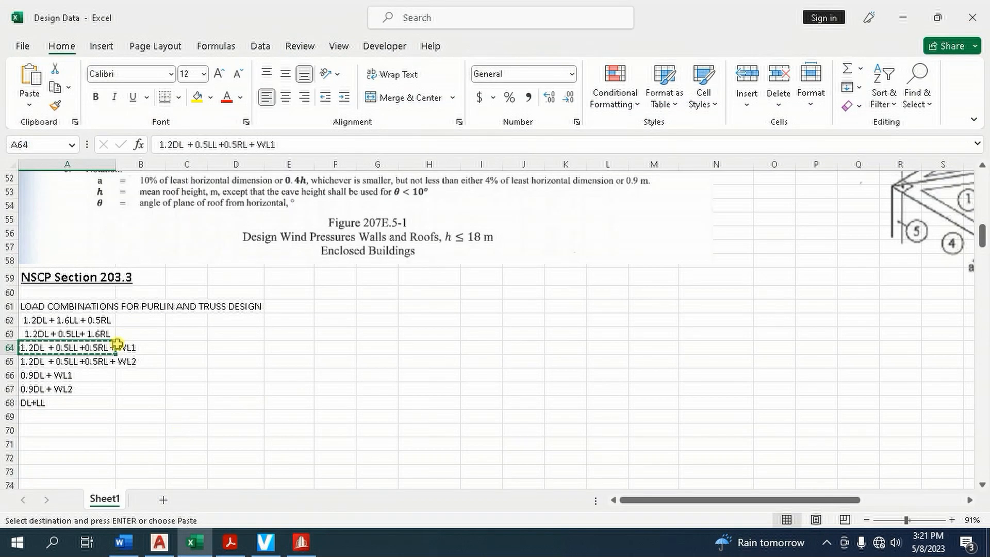
pyautogui.press('Escape')
pyautogui.click(107, 364)
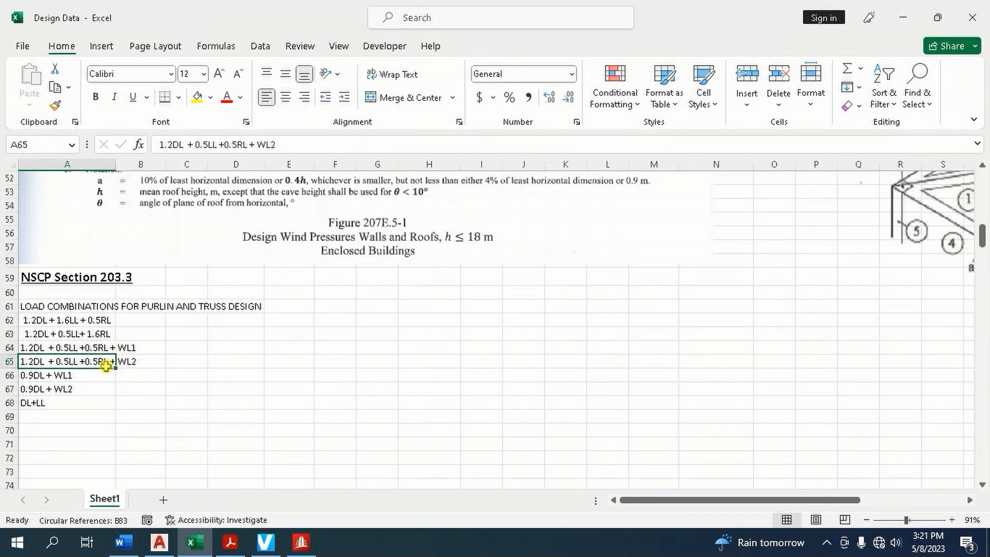
pyautogui.hotkey('ctrl', 'c')
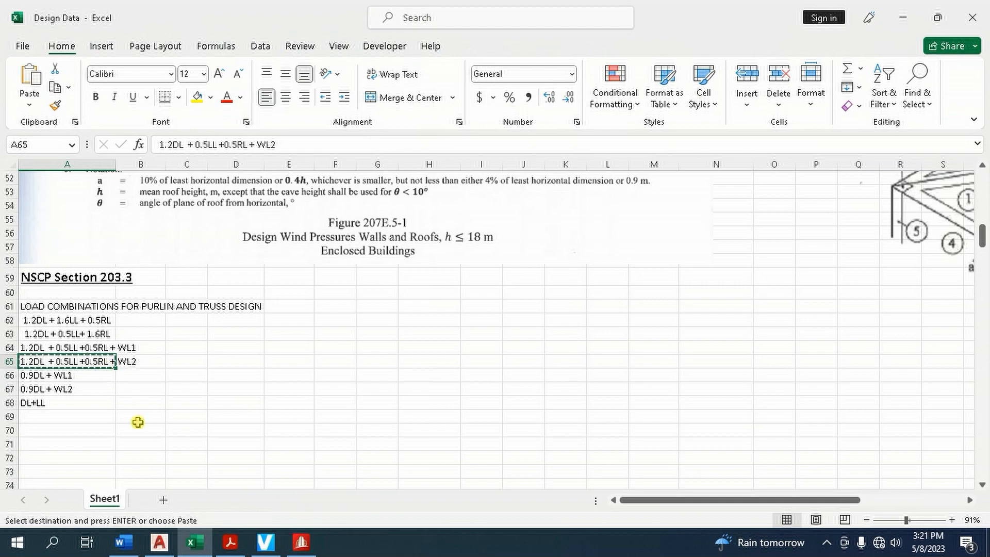
pyautogui.click(301, 541)
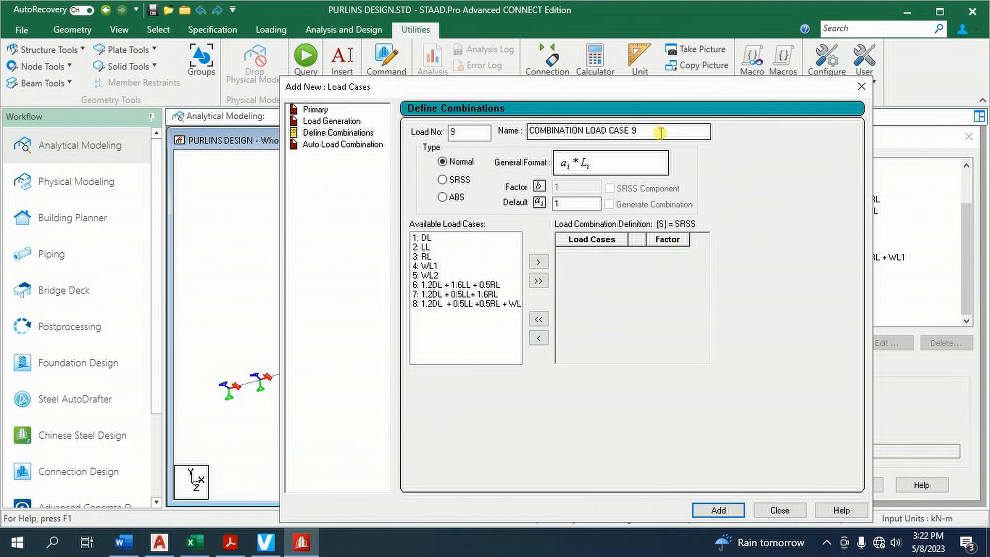
pyautogui.hotkey('ctrl', 'v')
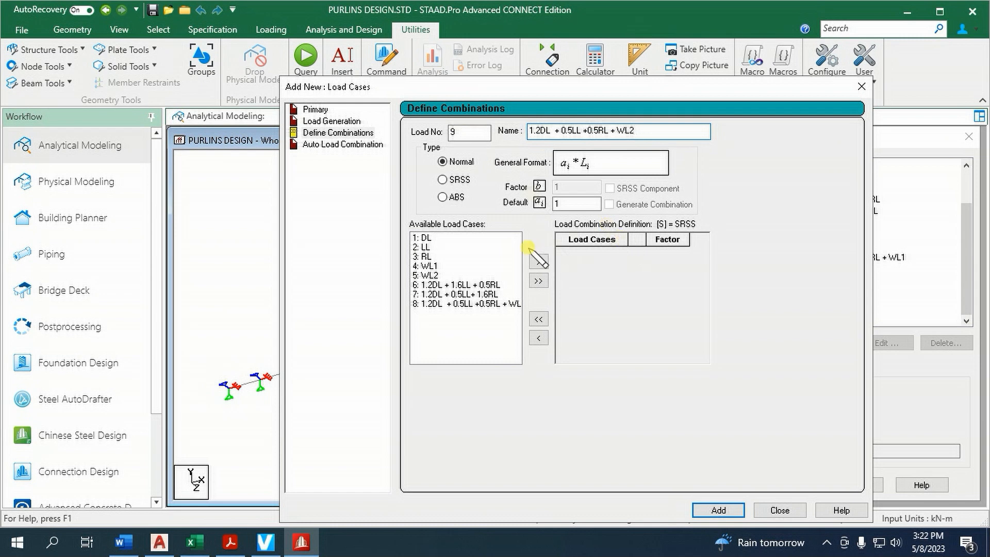
# Include load cases DL, LL, RL and WL2 in the definition of combination 9, leaving out WL1
pyautogui.click(434, 239)
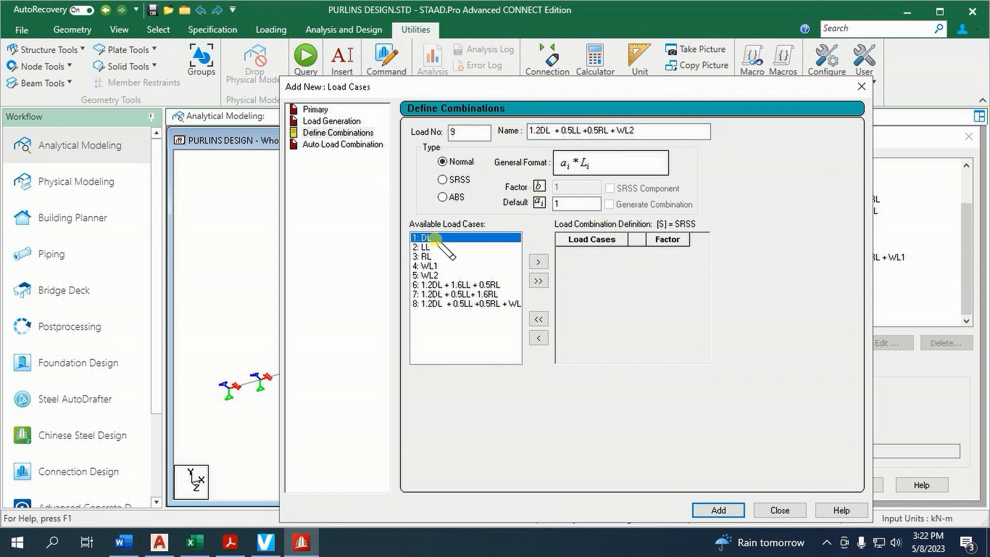
pyautogui.keyDown('shift'); pyautogui.click(430, 247); pyautogui.keyUp('shift')
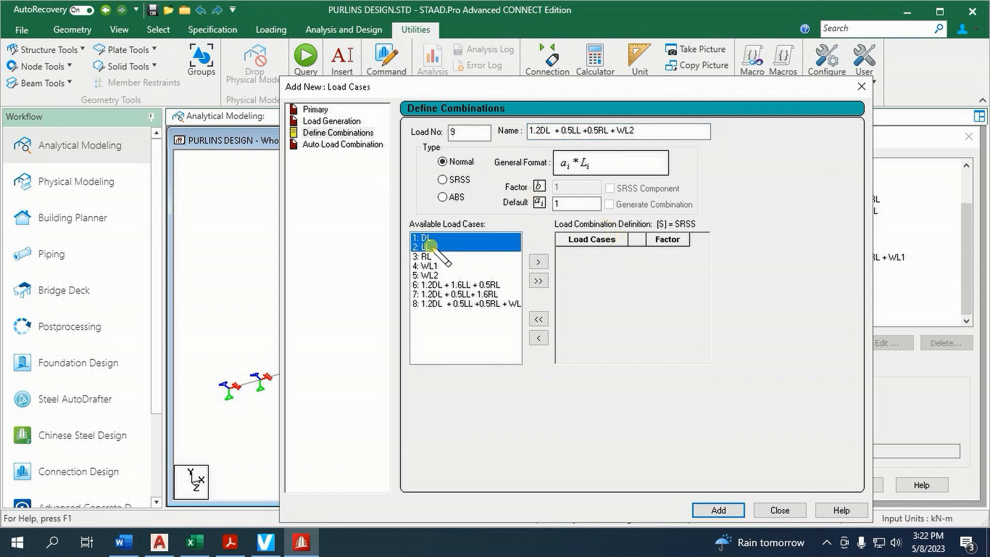
pyautogui.keyDown('ctrl'); pyautogui.click(431, 266); pyautogui.keyUp('ctrl')
pyautogui.keyDown('ctrl'); pyautogui.click(430, 257); pyautogui.keyUp('ctrl')
pyautogui.keyDown('ctrl'); pyautogui.click(431, 266); pyautogui.keyUp('ctrl')
pyautogui.keyDown('ctrl'); pyautogui.click(431, 275); pyautogui.keyUp('ctrl')
pyautogui.click(538, 262)
# Set the factors of combination 9 to 1.2 for load case 1 and .5 for load cases 2 and 3, and add the combination
pyautogui.click(671, 263)
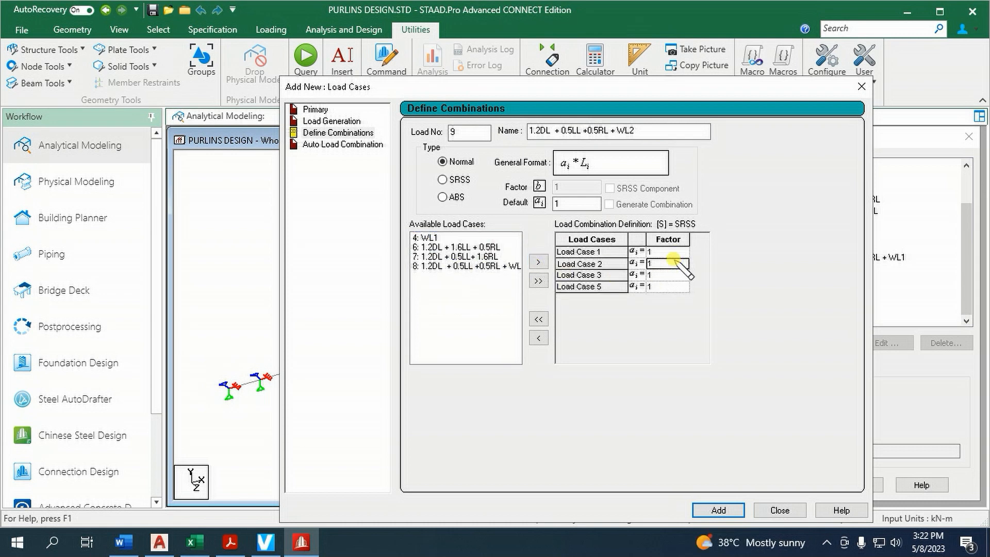
pyautogui.write('.2')
pyautogui.click(665, 252)
pyautogui.write('.2')
pyautogui.click(680, 264)
pyautogui.write('.5')
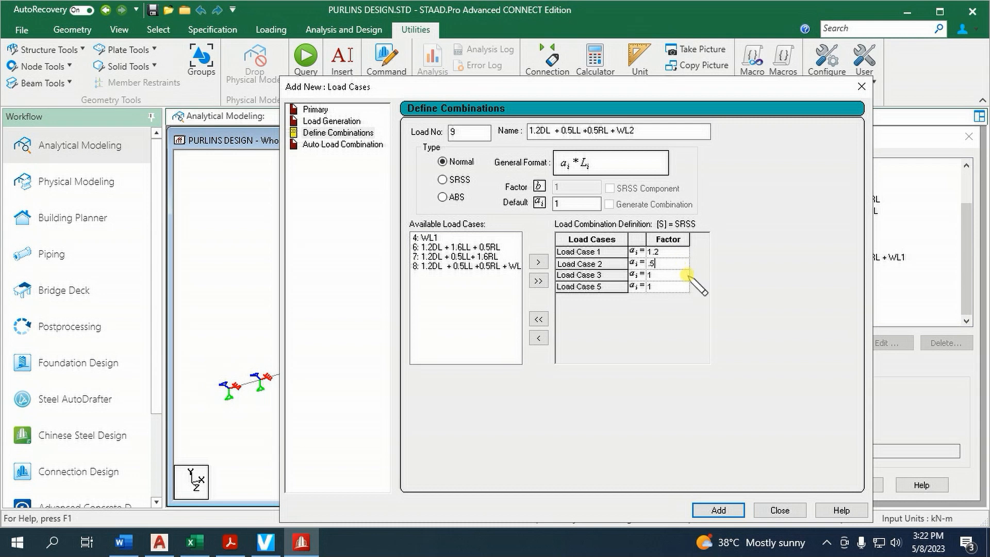
pyautogui.click(681, 278)
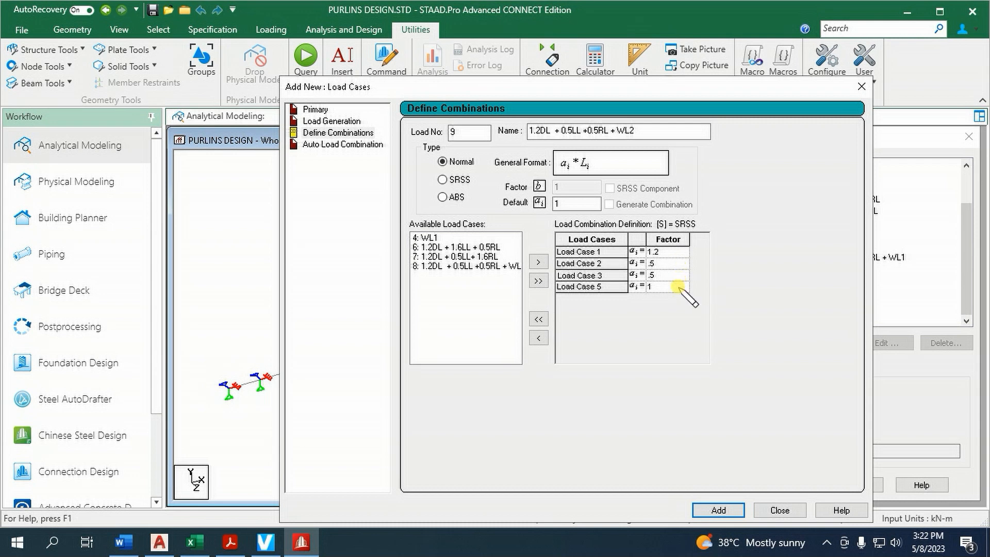
pyautogui.click(718, 509)
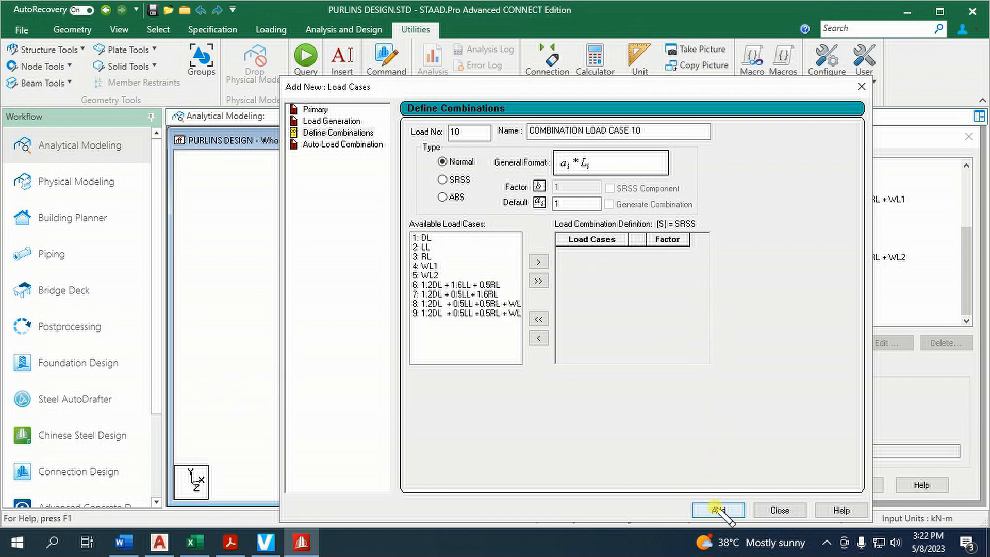
# Copy the 0.9DL + WL1 text from the Excel workbook, check it against NSCP Section 203.3, and name load combination 10 with it in STAAD.Pro
pyautogui.click(195, 541)
pyautogui.press('Escape')
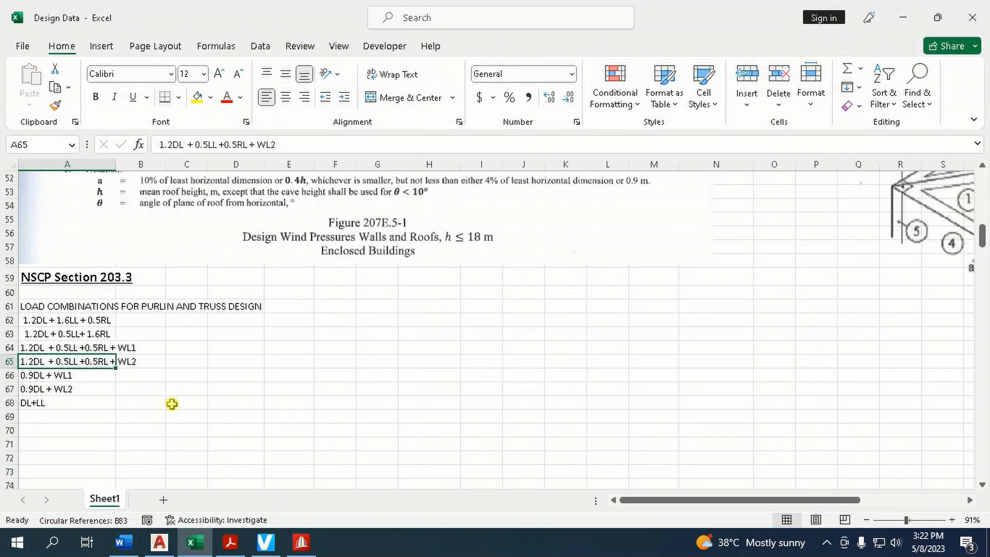
pyautogui.click(77, 379)
pyautogui.hotkey('ctrl', 'c')
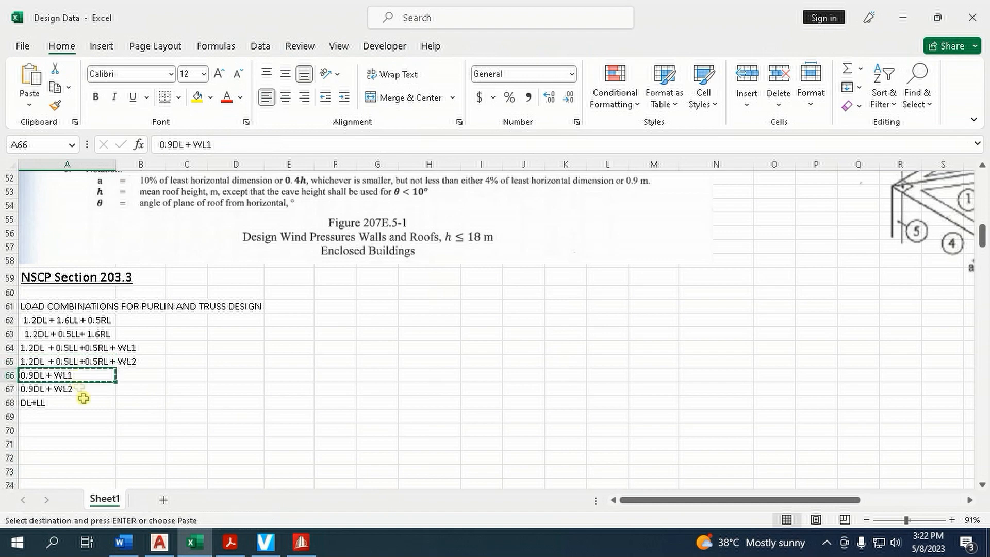
pyautogui.click(232, 544)
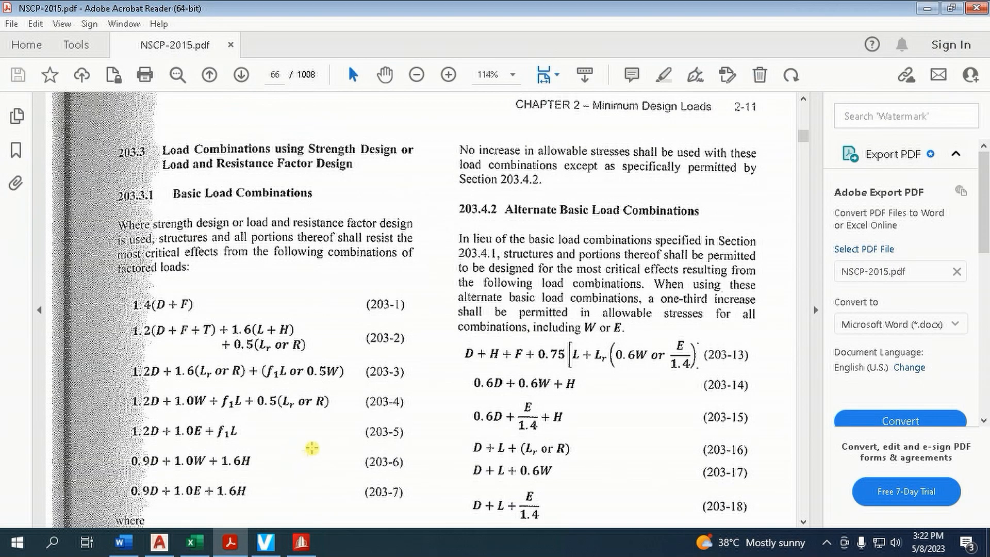
pyautogui.scroll(-1, 320, 441)
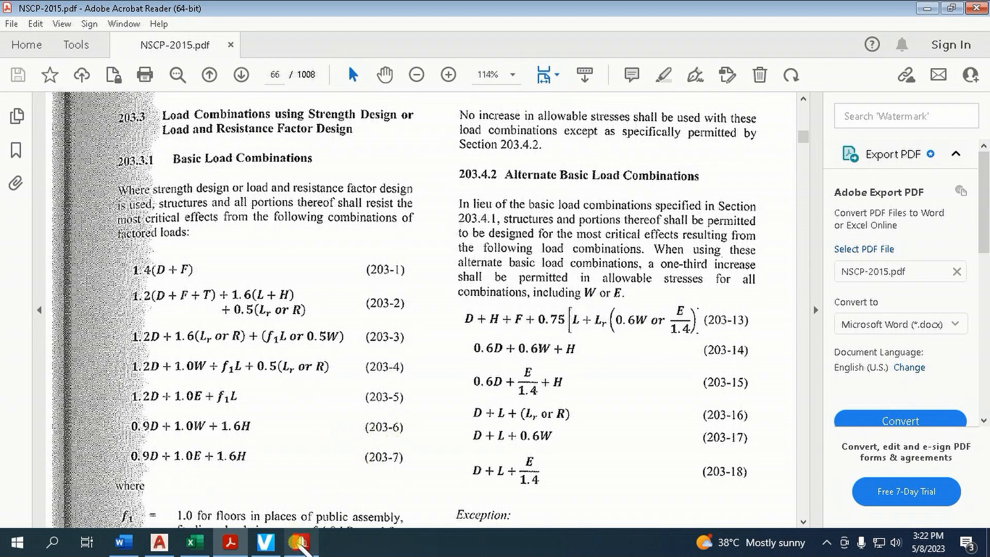
pyautogui.click(193, 542)
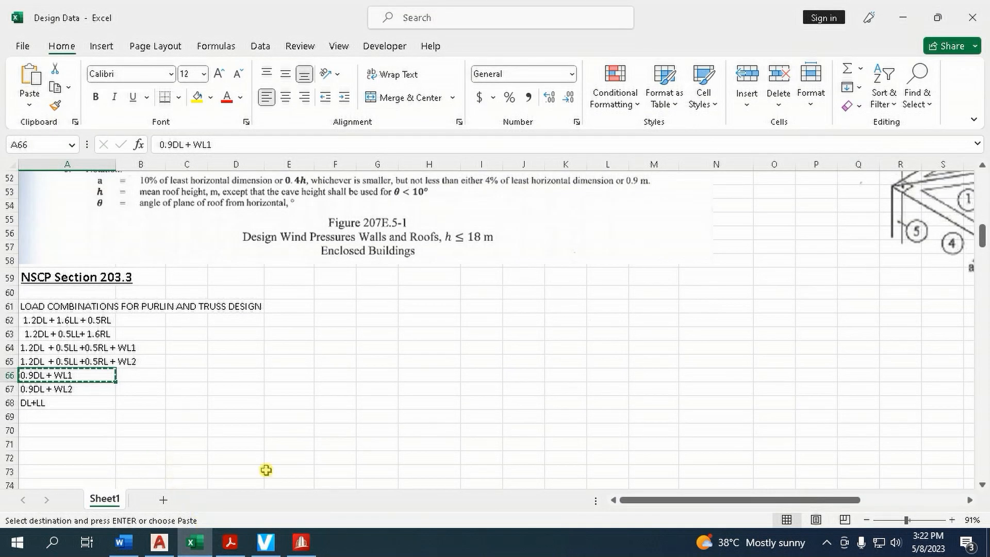
pyautogui.click(302, 543)
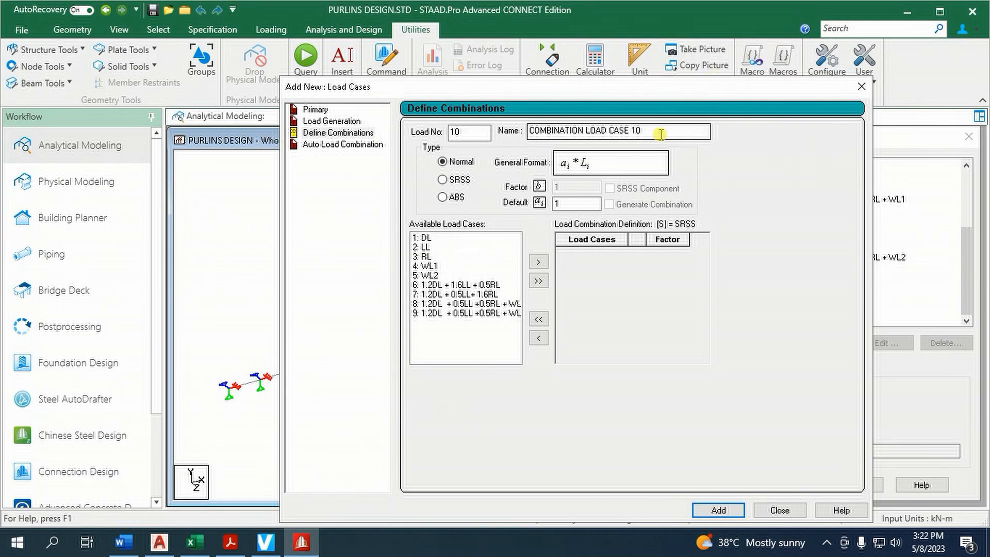
pyautogui.moveTo(661, 134); pyautogui.dragTo(526, 132)
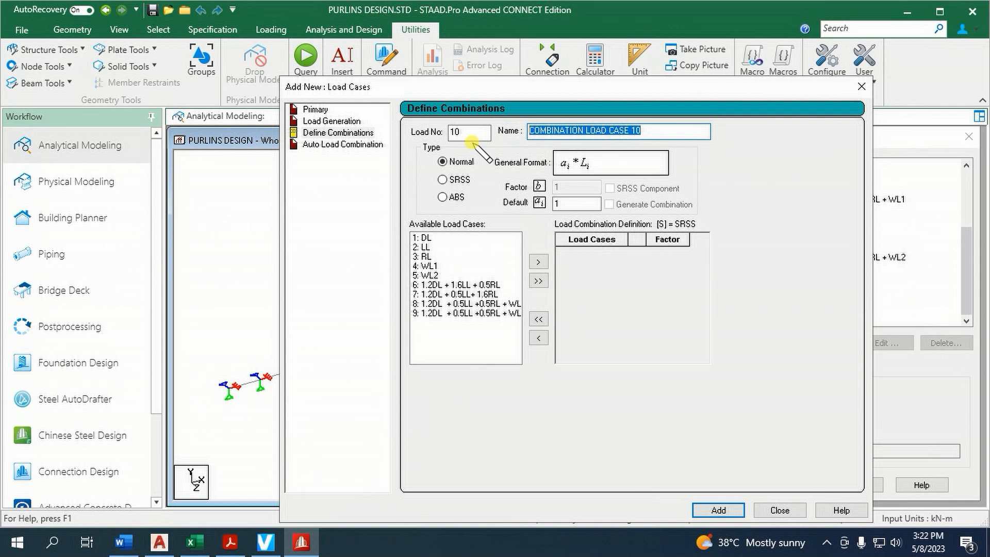
pyautogui.hotkey('ctrl', 'v')
# Include load cases DL and WL1 in combination 10, set the factor of load case 1 to 0.9, and add the combination
pyautogui.click(428, 238)
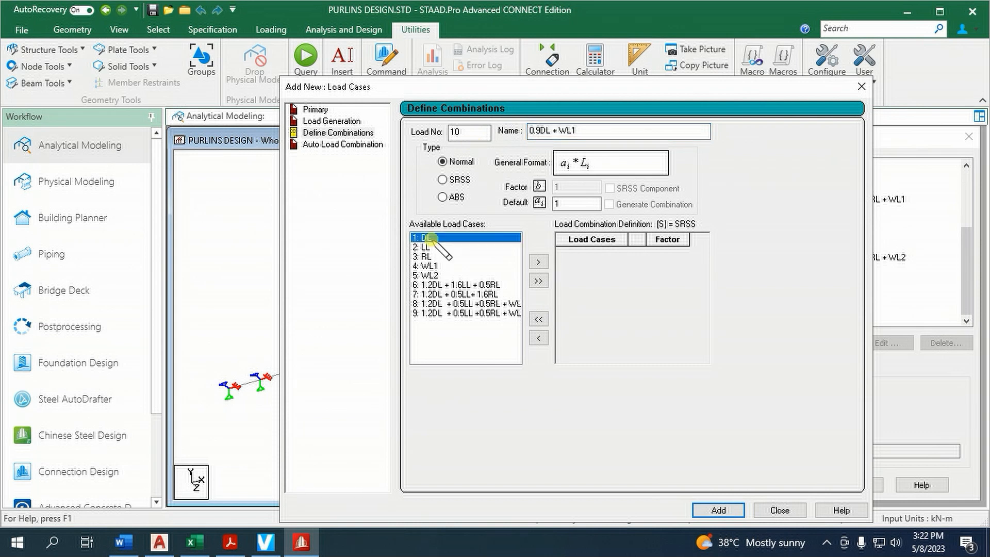
pyautogui.keyDown('ctrl'); pyautogui.click(440, 267); pyautogui.keyUp('ctrl')
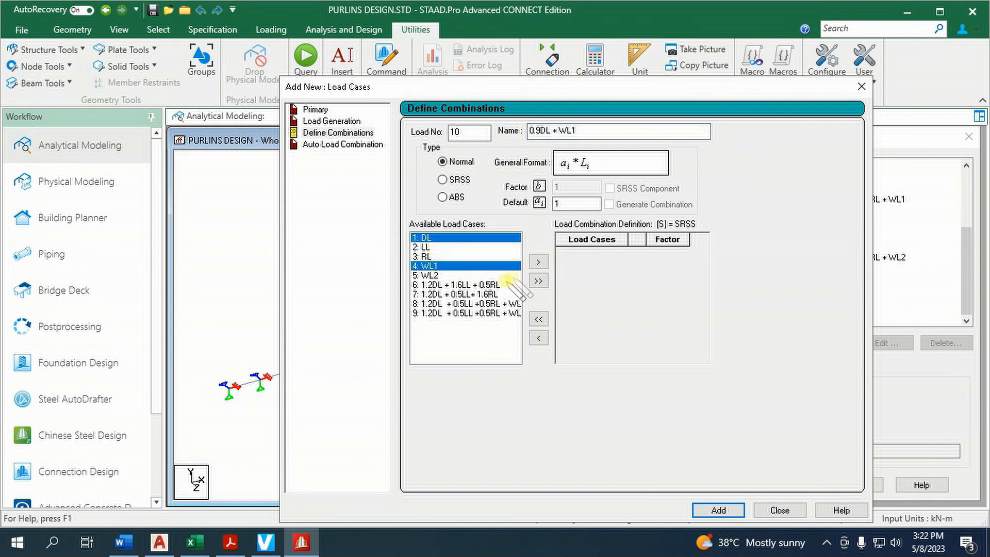
pyautogui.click(538, 262)
pyautogui.click(672, 252)
pyautogui.press('BackSpace')
pyautogui.write('0.9')
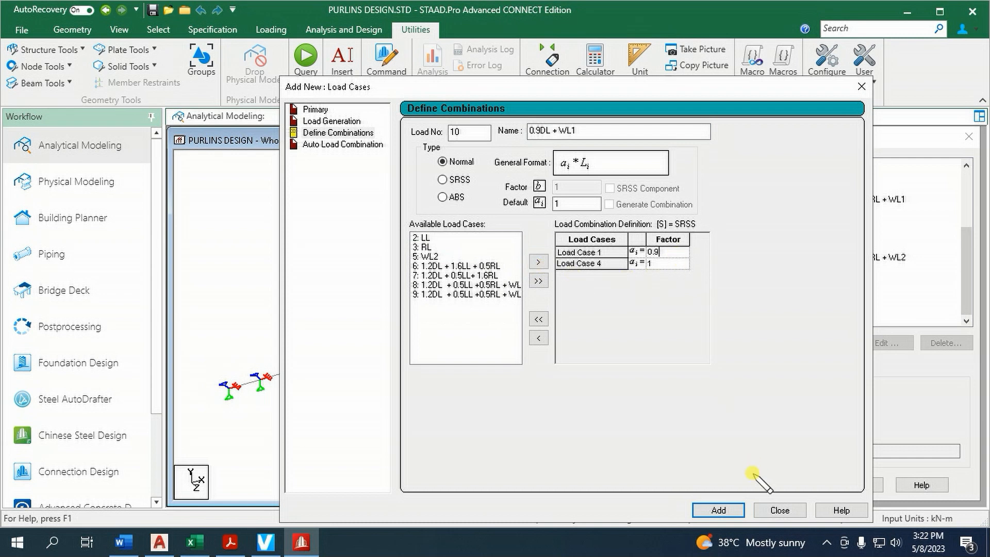
pyautogui.click(732, 511)
# Copy the 0.9DL + WL2 text from the Excel workbook and use it to name load combination 11 in STAAD.Pro
pyautogui.click(193, 542)
pyautogui.click(70, 390)
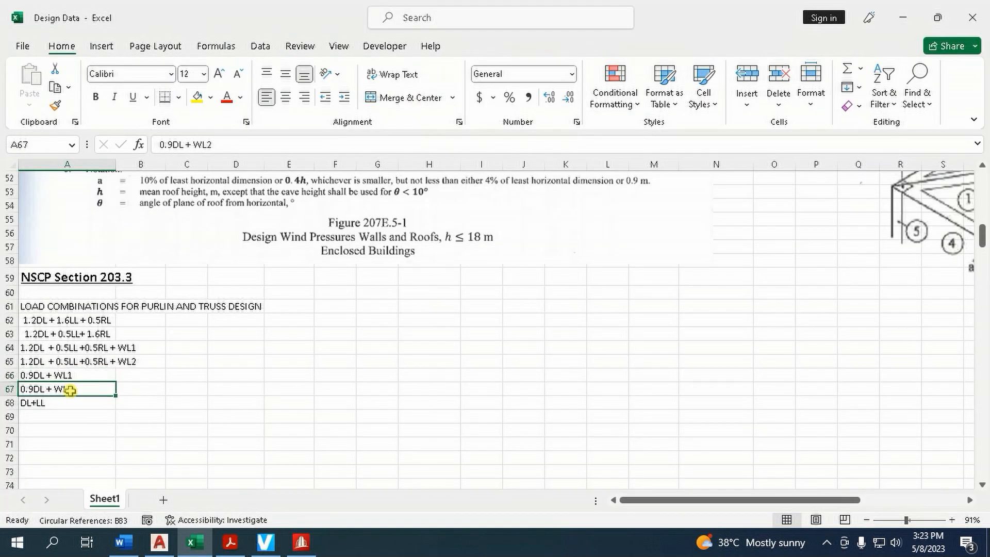
pyautogui.hotkey('ctrl', 'c')
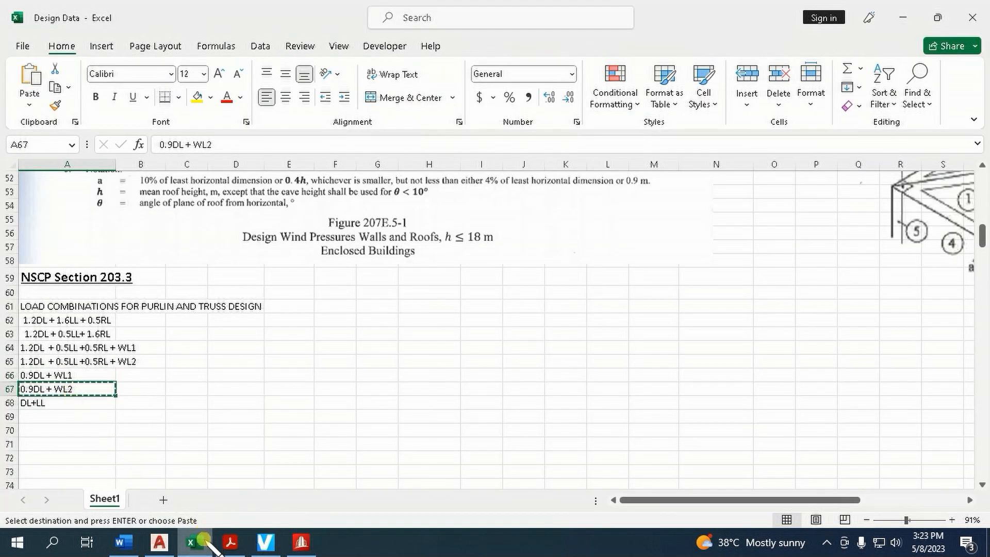
pyautogui.click(230, 542)
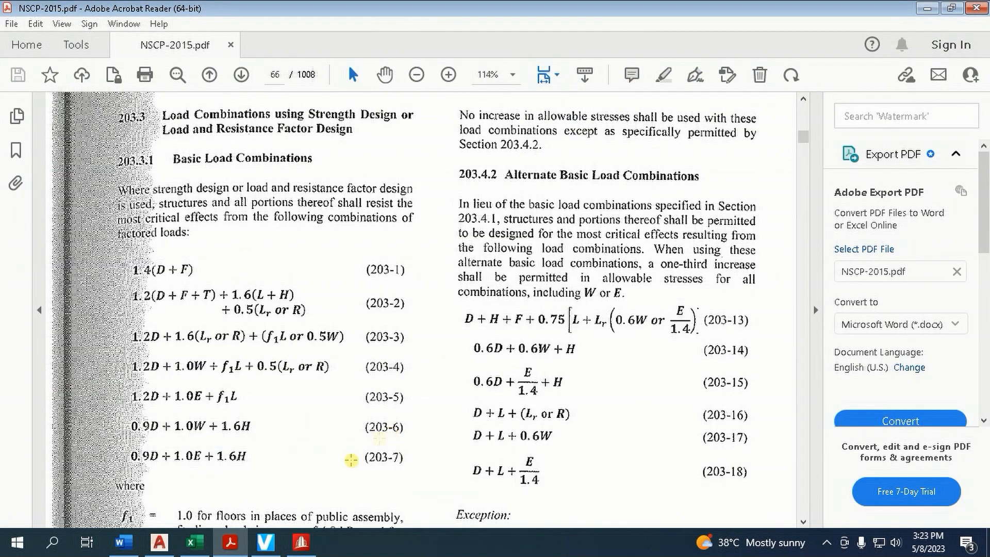
pyautogui.click(302, 542)
pyautogui.moveTo(654, 130); pyautogui.dragTo(435, 148)
pyautogui.write('0.9DL + WL2')
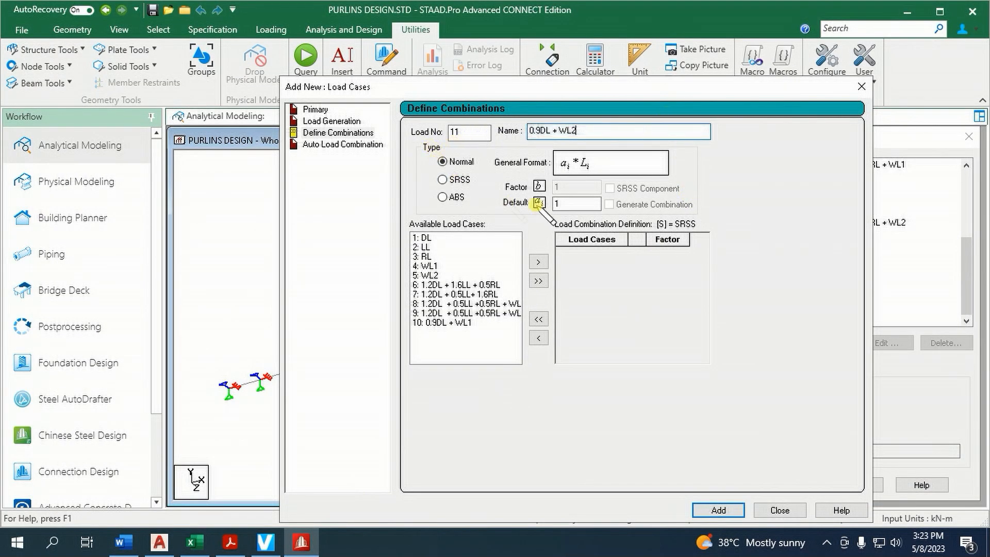
# Define combination 11 from load cases DL and WL2 with a factor of 0.9 for load case 1, add it, and finish defining combinations
pyautogui.click(439, 238)
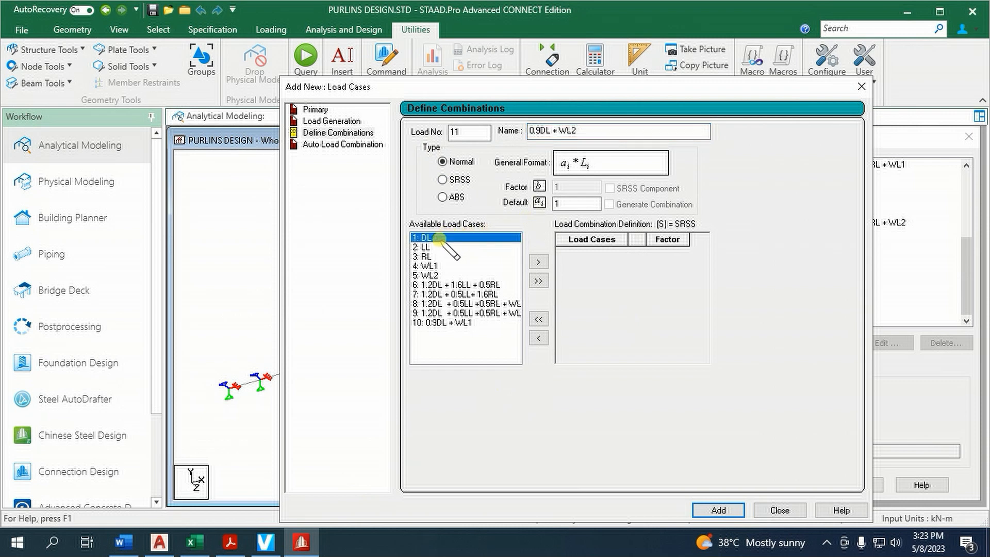
pyautogui.keyDown('ctrl'); pyautogui.click(436, 275); pyautogui.keyUp('ctrl')
pyautogui.click(538, 262)
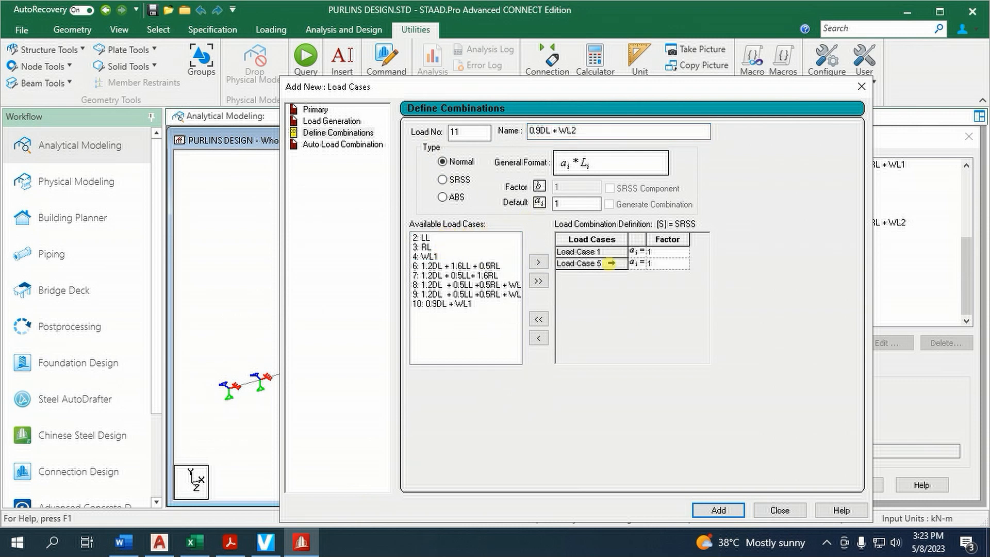
pyautogui.click(667, 253)
pyautogui.write('0.9')
pyautogui.click(727, 510)
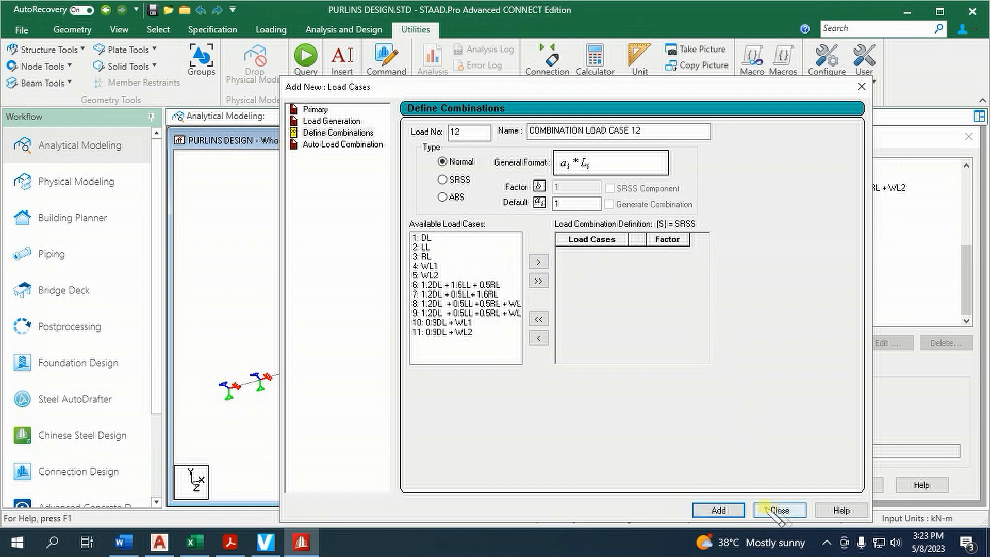
pyautogui.click(780, 510)
pyautogui.scroll(3, 877, 268)
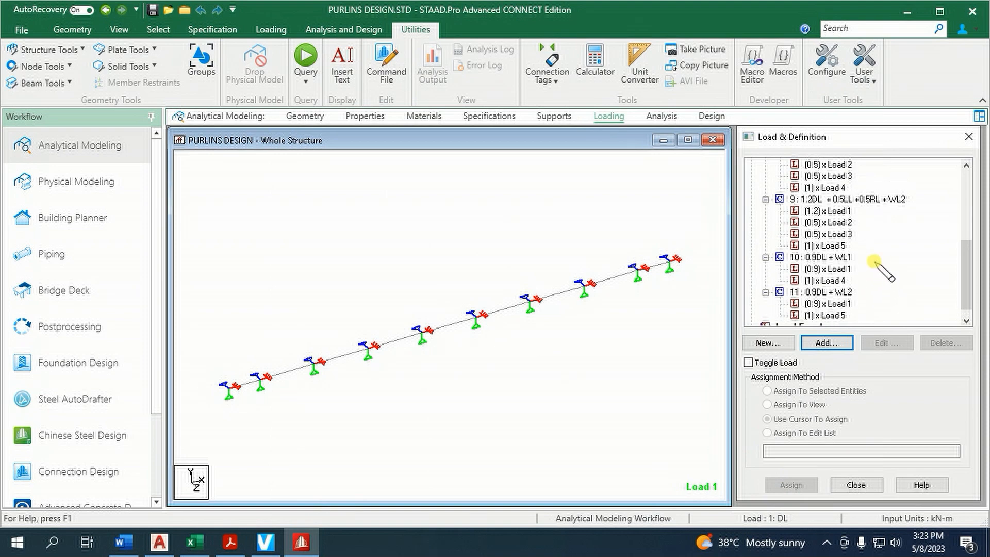
# Add a Perform Analysis command with the No Print option to the purlin model
pyautogui.click(661, 116)
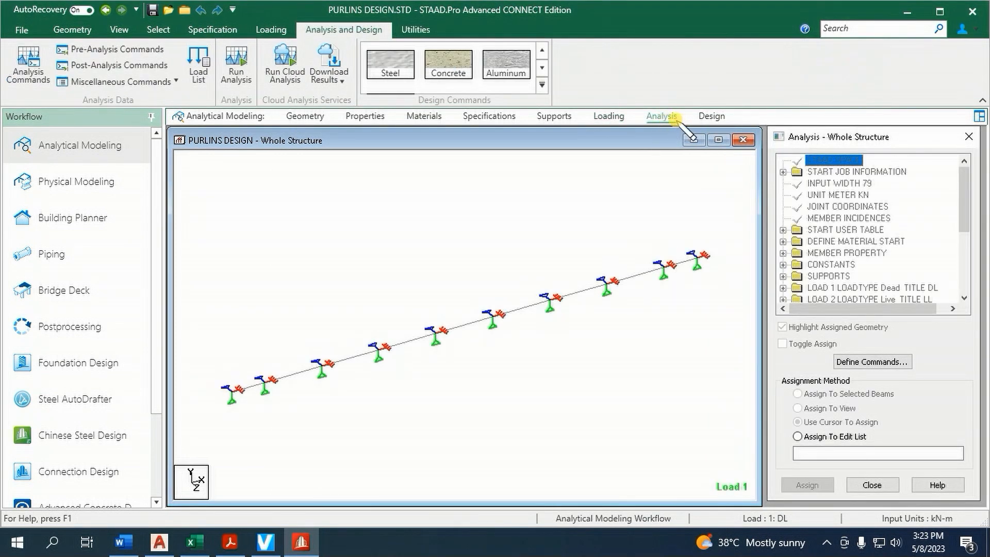
pyautogui.click(29, 65)
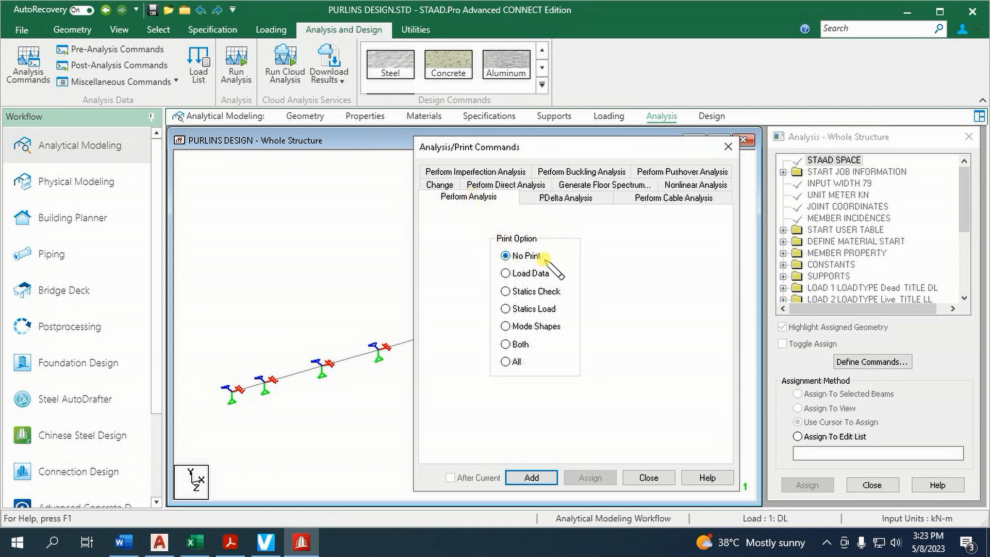
pyautogui.click(532, 478)
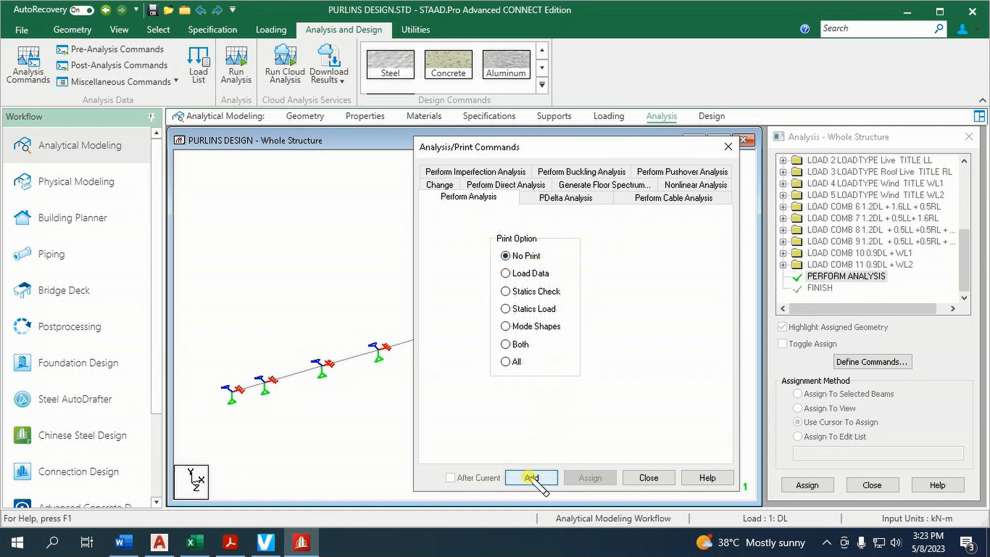
pyautogui.click(648, 478)
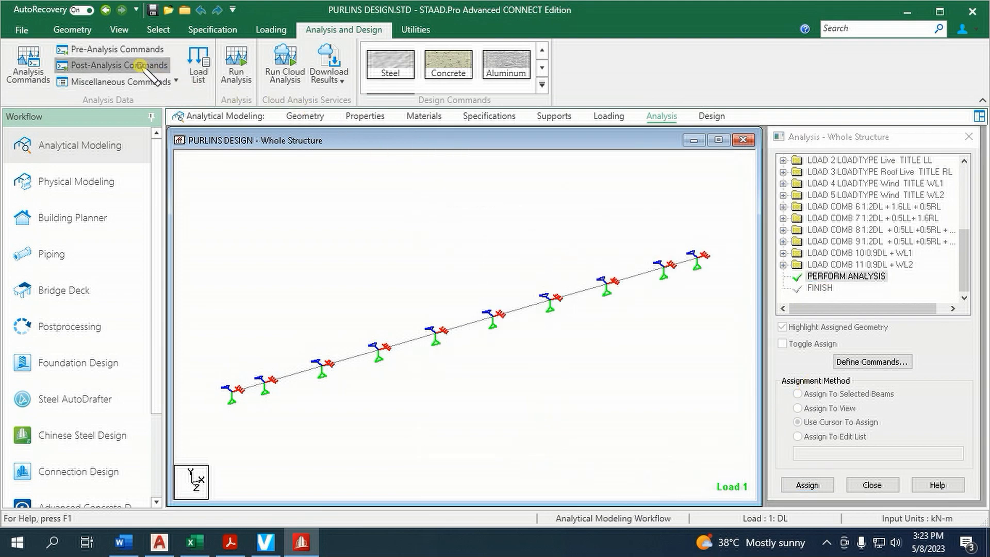
# Add a post-analysis Load List command containing only load combinations 6 to 11
pyautogui.click(118, 65)
pyautogui.click(879, 362)
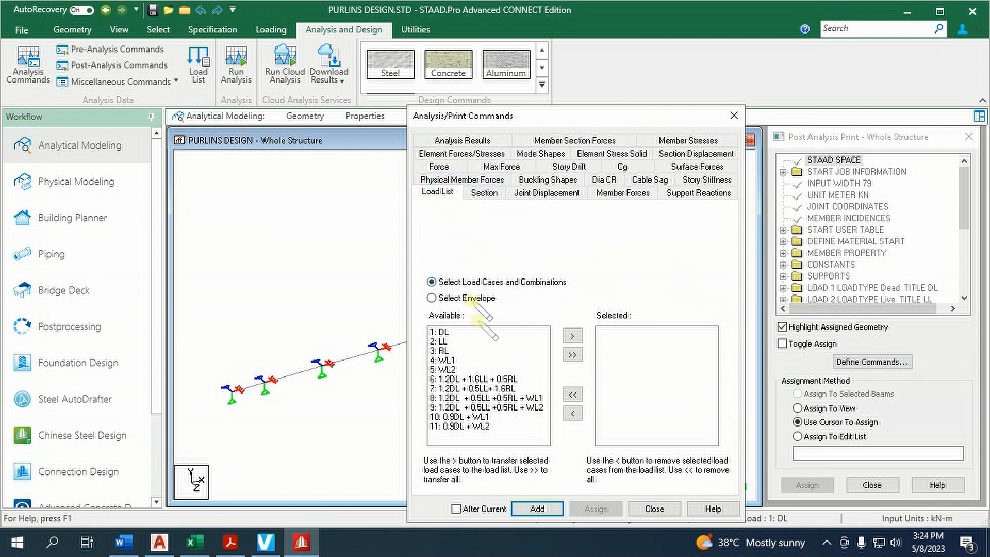
pyautogui.click(481, 379)
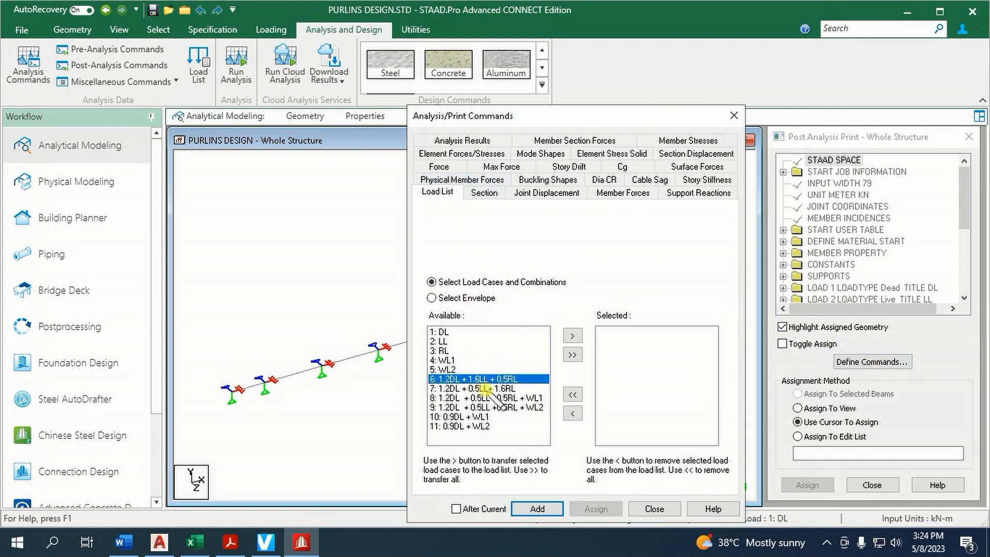
pyautogui.keyDown('shift'); pyautogui.click(489, 426); pyautogui.keyUp('shift')
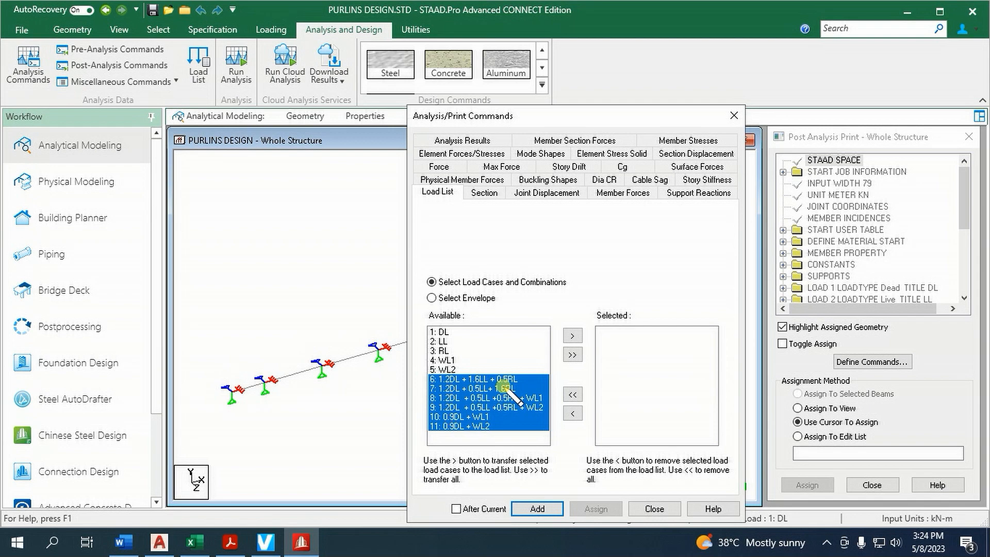
pyautogui.click(573, 336)
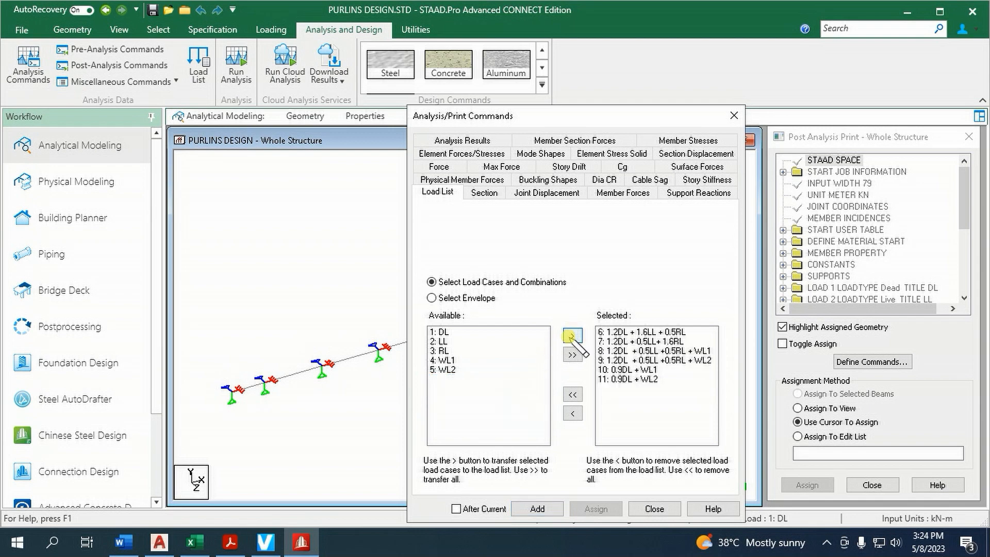
pyautogui.click(538, 509)
pyautogui.click(654, 509)
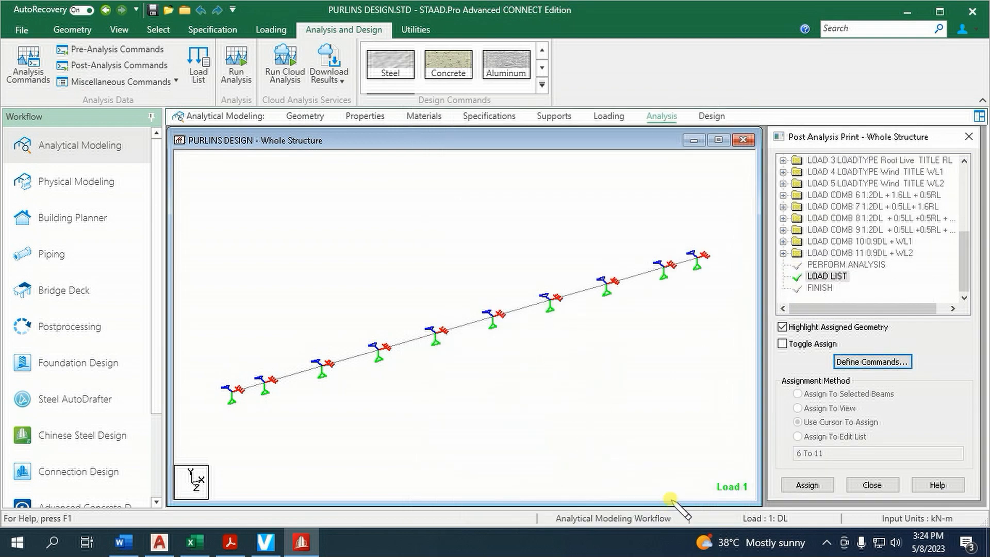
# Select AISC 360-16 as the steel design code and open the definition of its design parameters
pyautogui.click(712, 117)
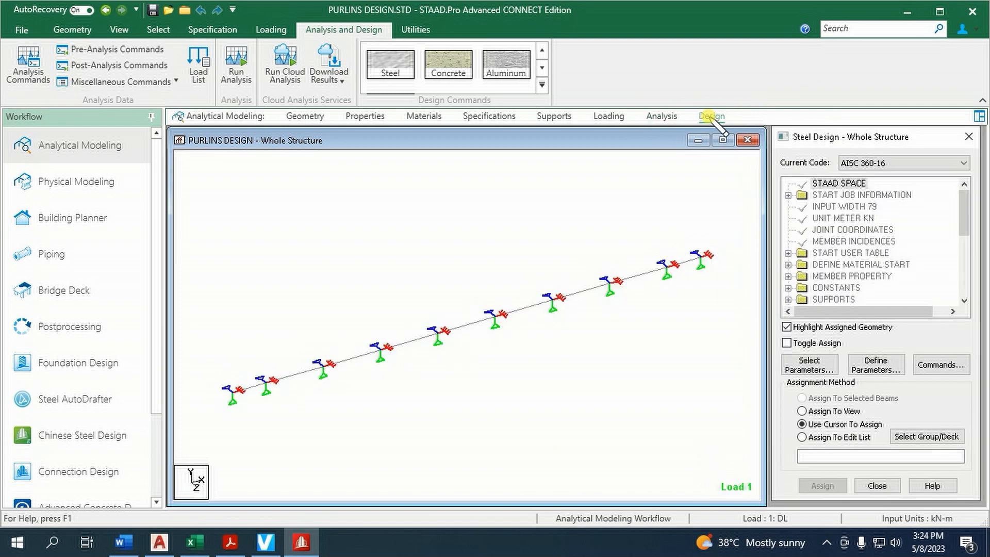
pyautogui.click(903, 163)
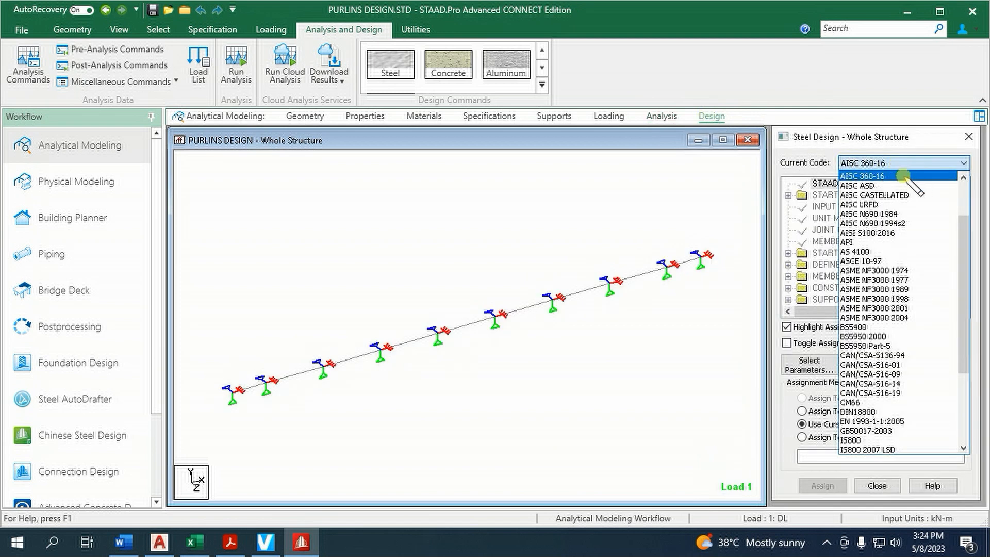
pyautogui.click(903, 176)
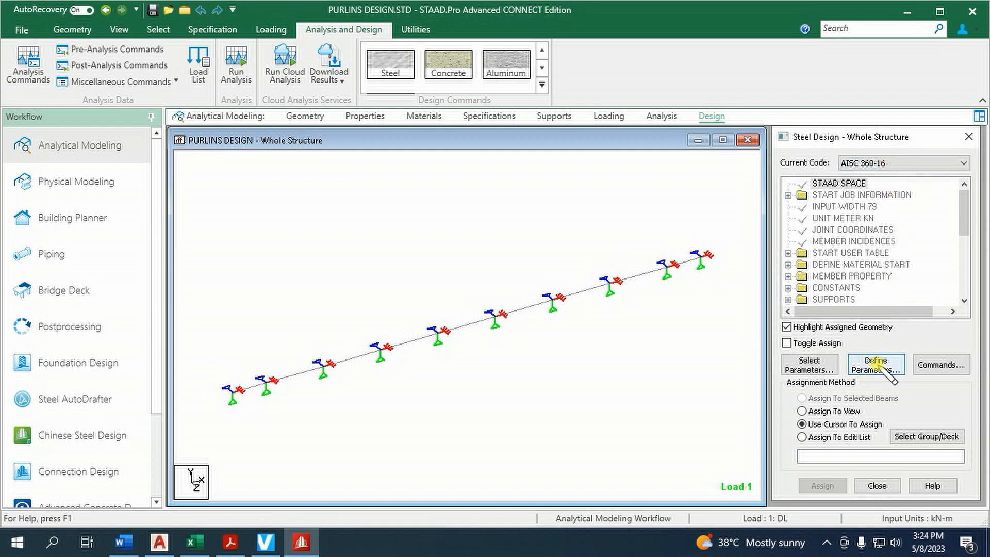
pyautogui.click(886, 367)
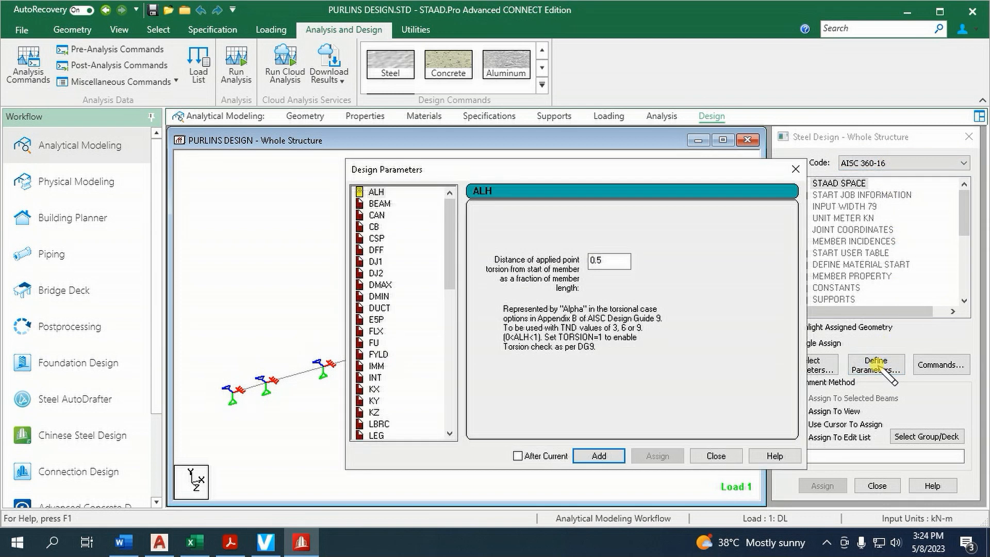
# Review the AISC 360-16 design parameters from ALH through E5P, including BEAM, CAN, DFF, DJ2 and DMIN
pyautogui.click(384, 192)
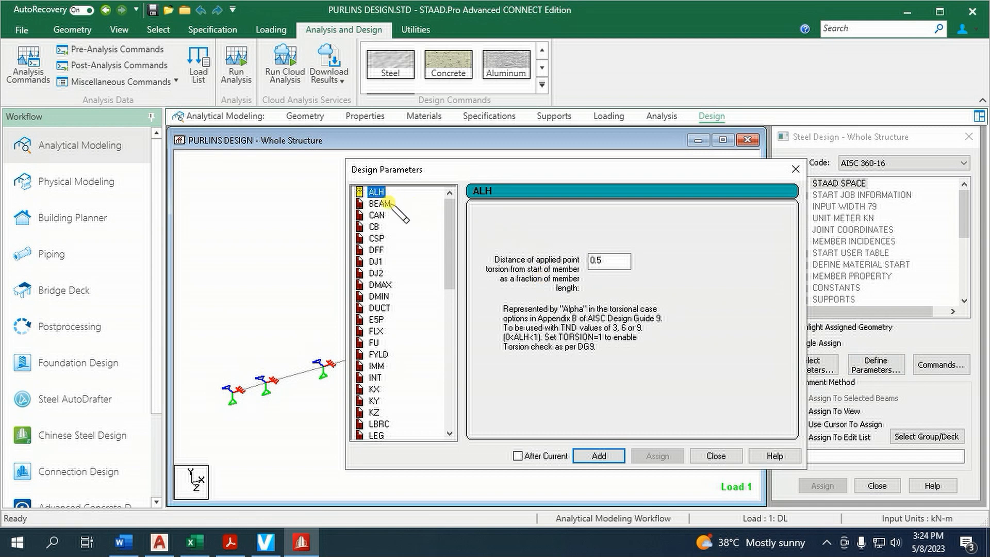
pyautogui.click(381, 204)
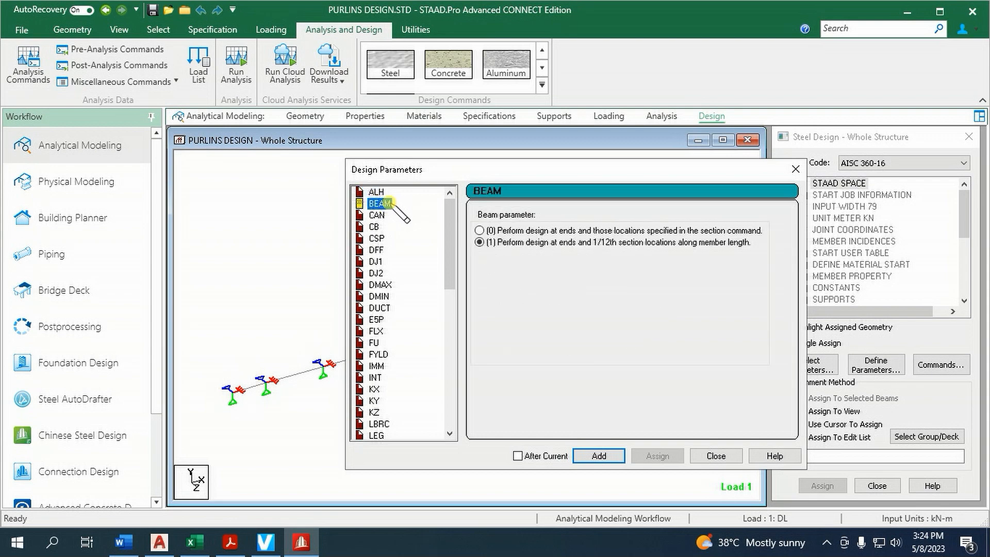
pyautogui.click(376, 215)
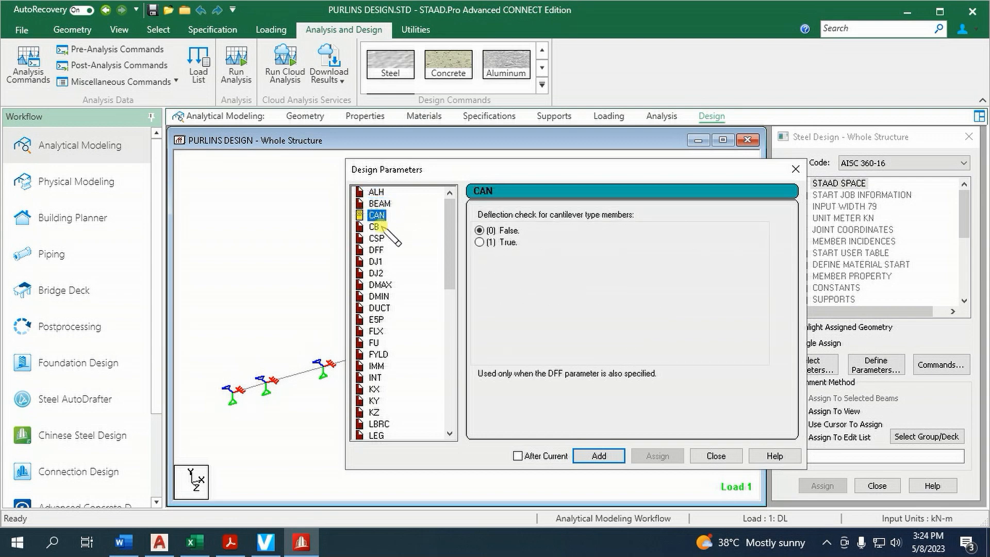
pyautogui.click(381, 228)
pyautogui.click(383, 240)
pyautogui.click(382, 251)
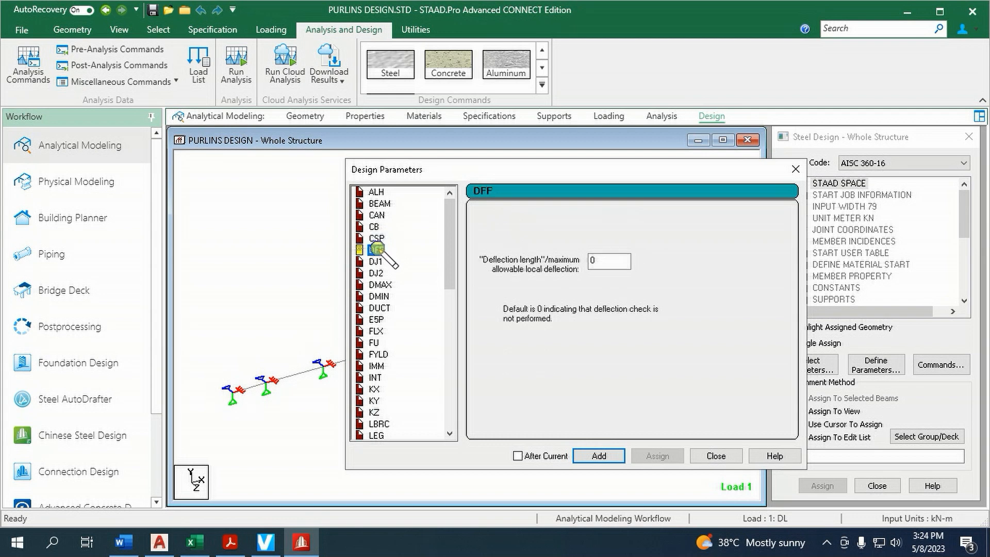
pyautogui.click(382, 262)
pyautogui.click(381, 273)
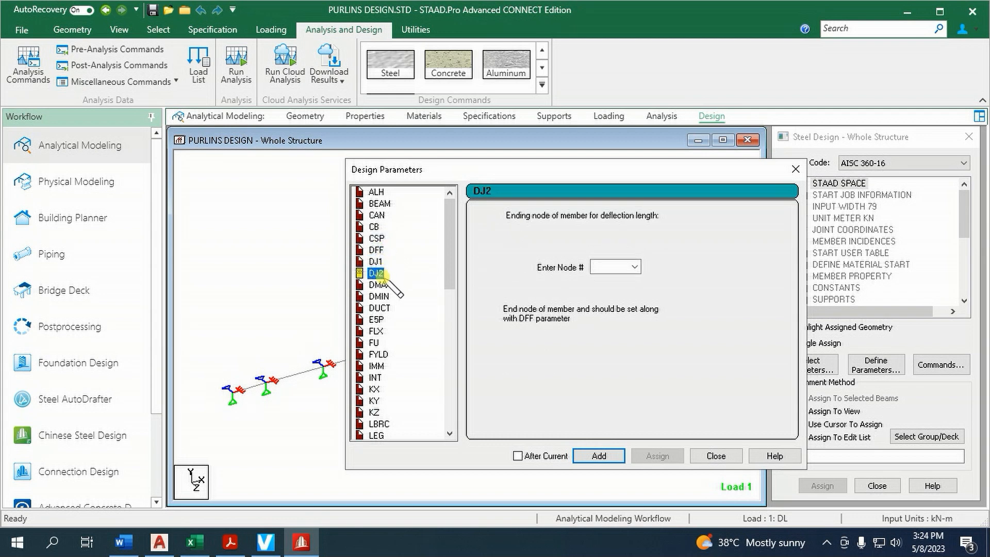
pyautogui.click(381, 285)
pyautogui.click(382, 296)
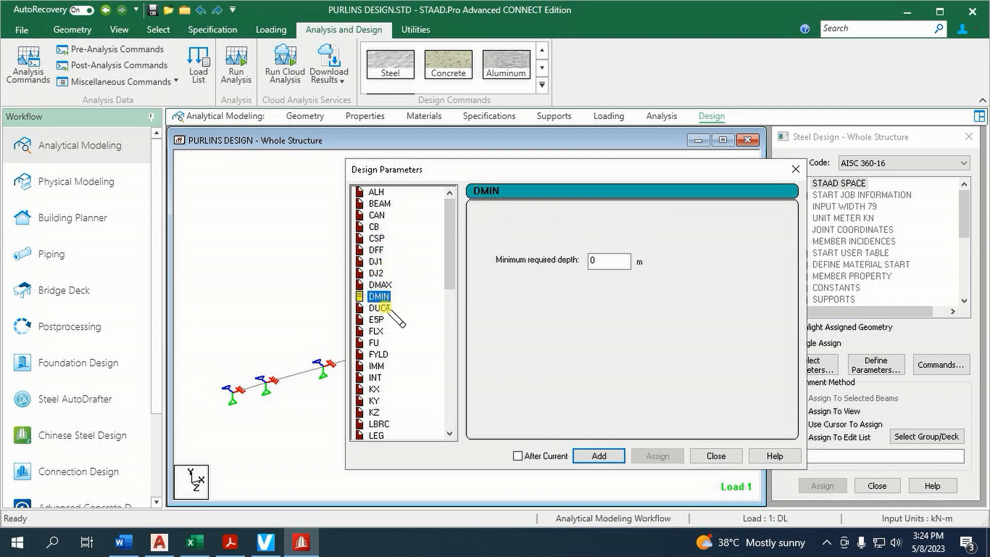
pyautogui.click(380, 308)
pyautogui.click(379, 320)
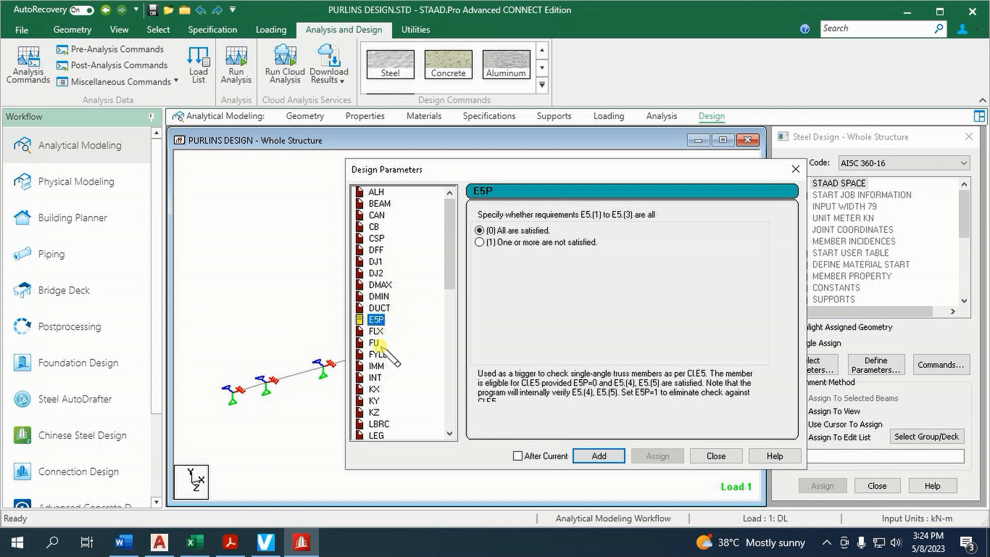
# Add the FYLD design parameter with a steel yield strength of 248275 kN/m2
pyautogui.click(379, 354)
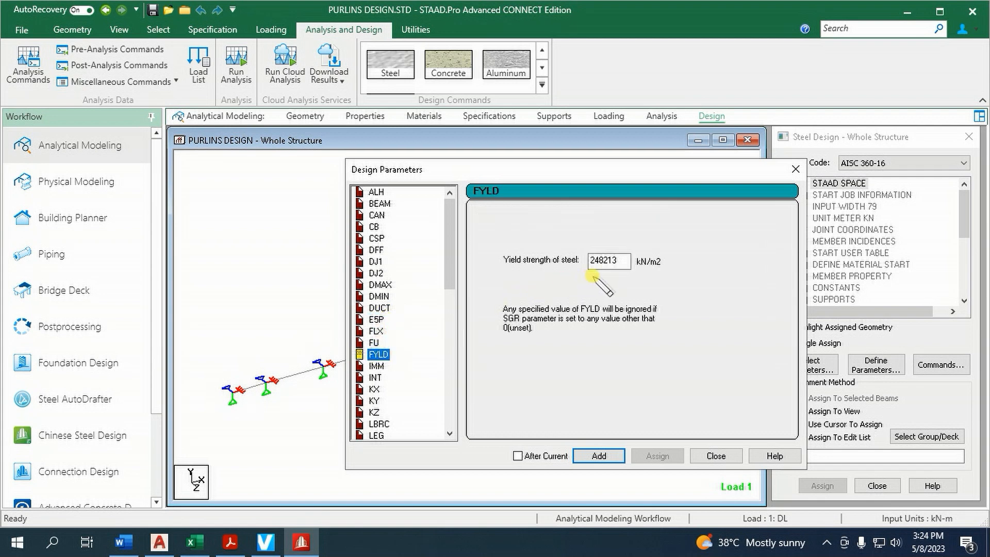
pyautogui.click(620, 262)
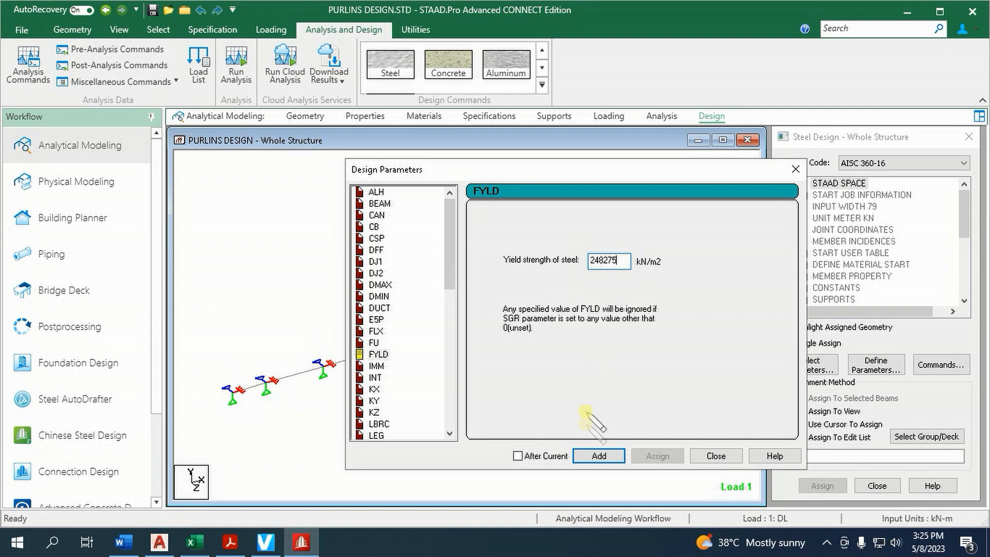
pyautogui.click(598, 456)
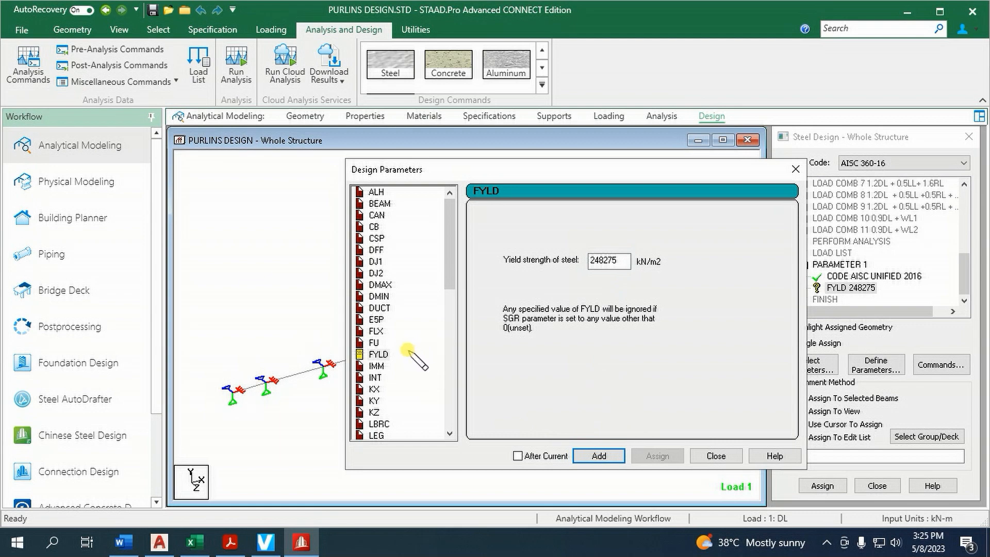
# Review the design parameters from IMM through LZ, including the lateral bracing type and the member length parameters
pyautogui.click(378, 367)
pyautogui.click(378, 378)
pyautogui.press('Down')
pyautogui.press('Down')
pyautogui.press('Down')
pyautogui.press('Down')
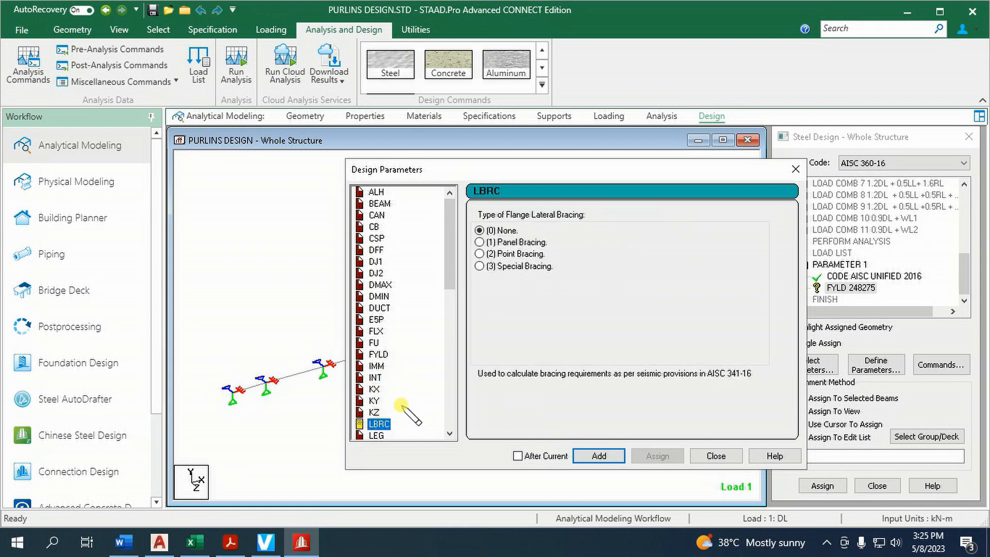
pyautogui.scroll(-2, 404, 410)
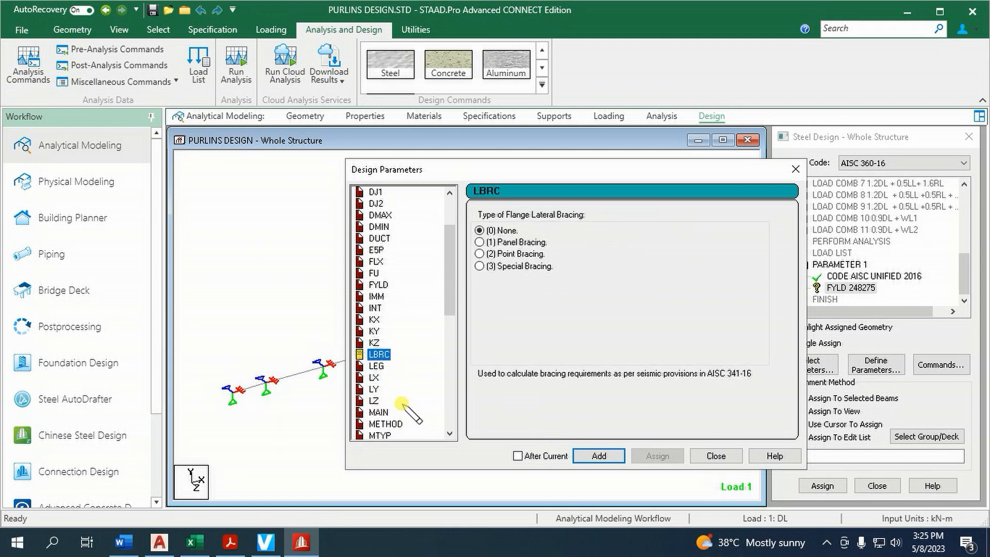
pyautogui.click(375, 378)
pyautogui.click(375, 389)
pyautogui.click(376, 401)
# Add the METHOD design parameter set to LRFD and finish defining parameters
pyautogui.click(387, 424)
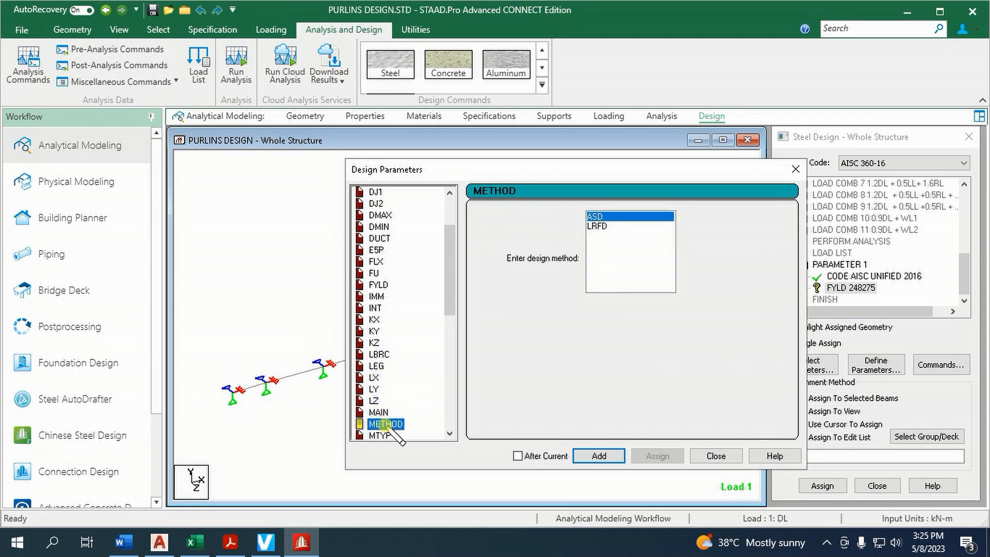
pyautogui.click(600, 226)
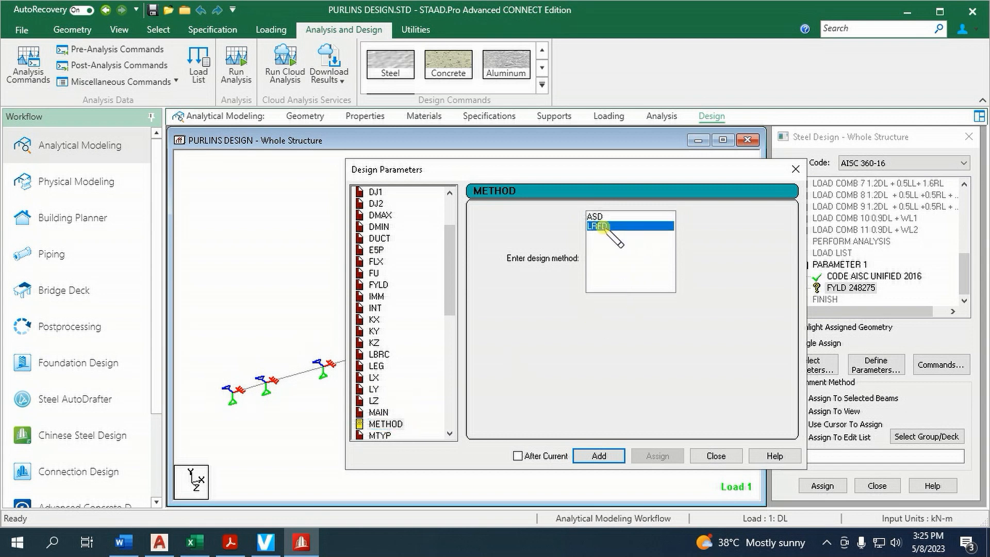
pyautogui.click(599, 456)
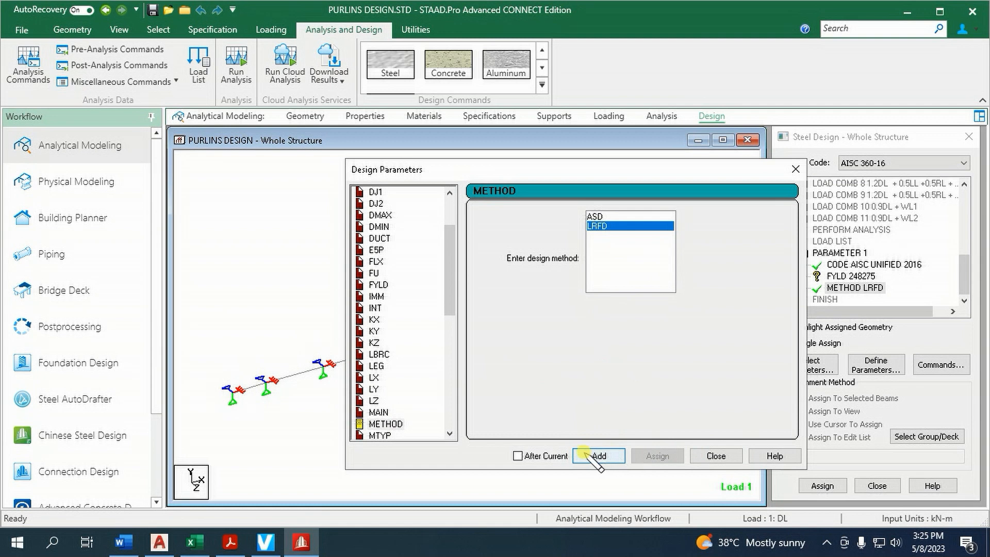
pyautogui.scroll(-4, 416, 382)
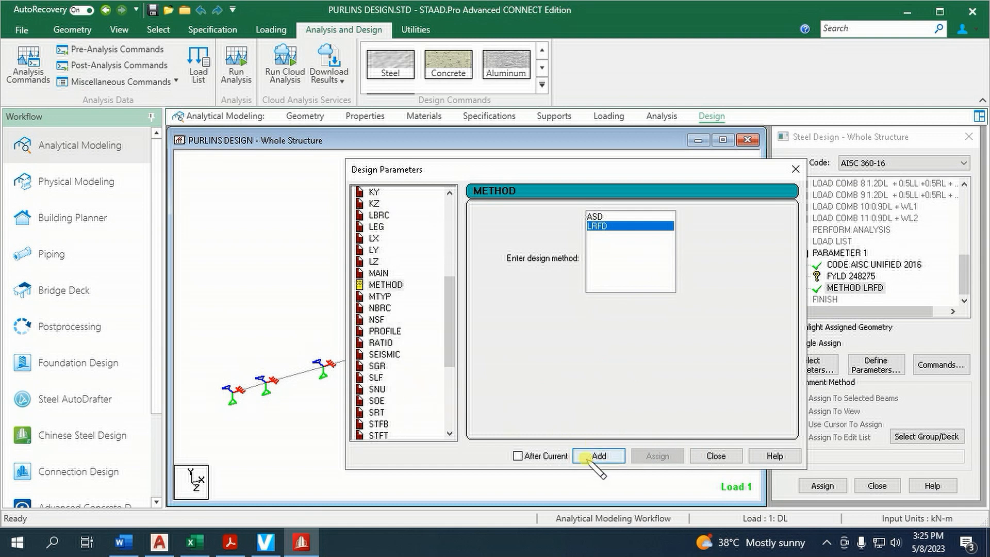
pyautogui.click(716, 456)
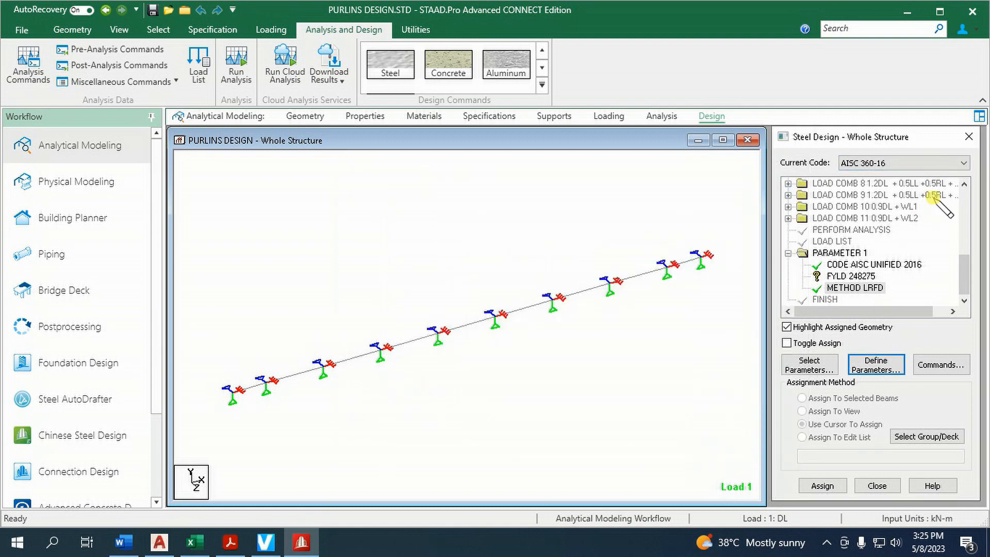
# Assign the FYLD 248275 parameter to all purlin members in the view
pyautogui.click(855, 276)
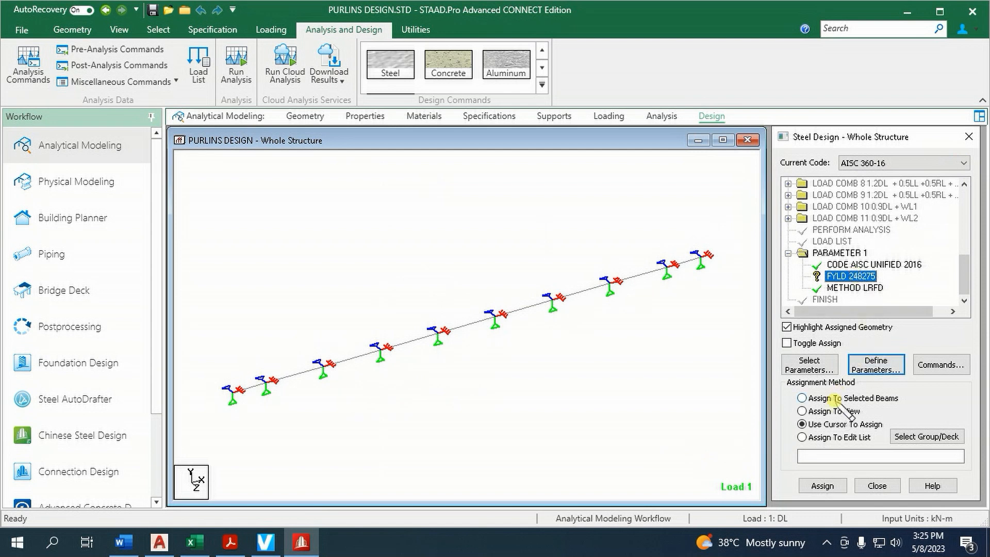
pyautogui.click(828, 411)
pyautogui.click(823, 486)
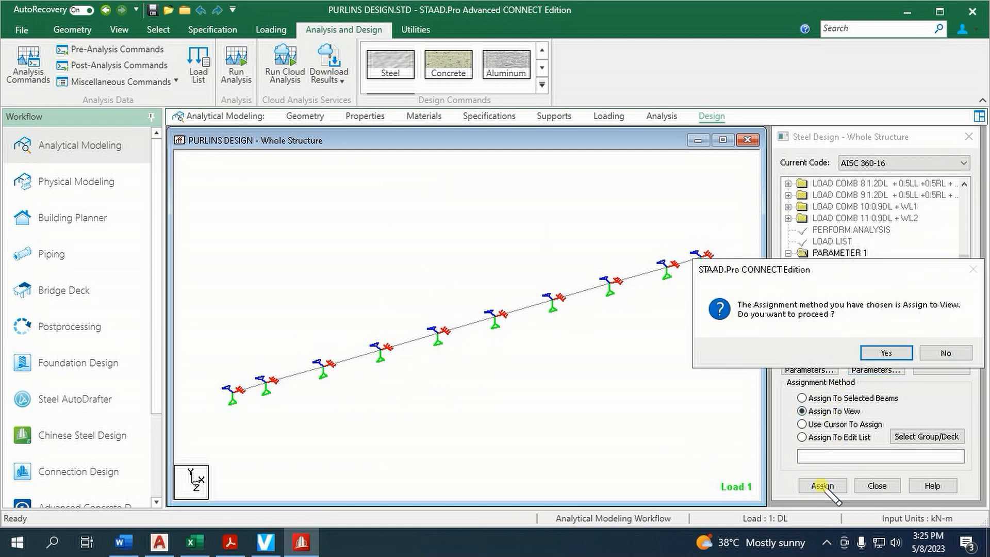
pyautogui.click(881, 350)
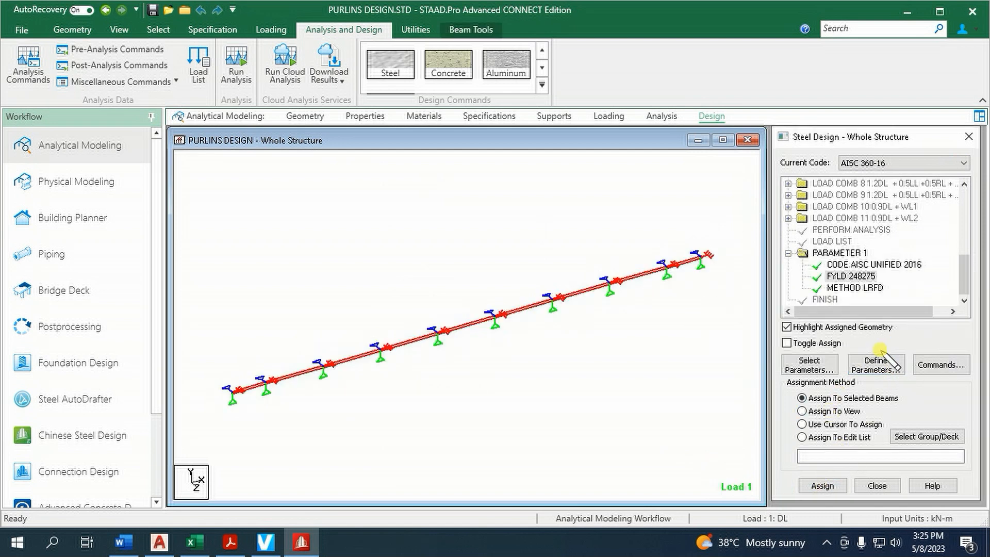
# Assign the CHECK CODE design command to the selected purlin beams
pyautogui.click(941, 365)
pyautogui.click(593, 206)
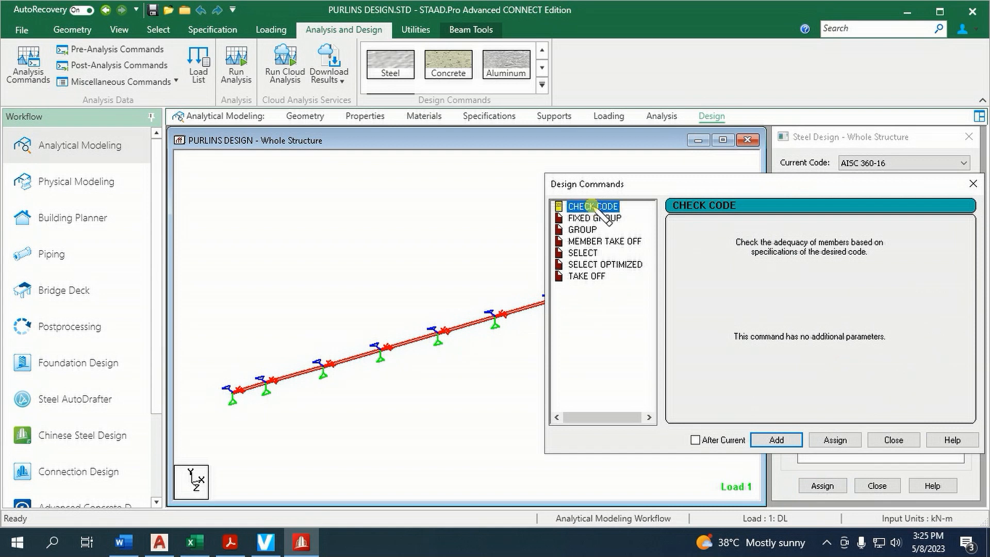
pyautogui.click(836, 440)
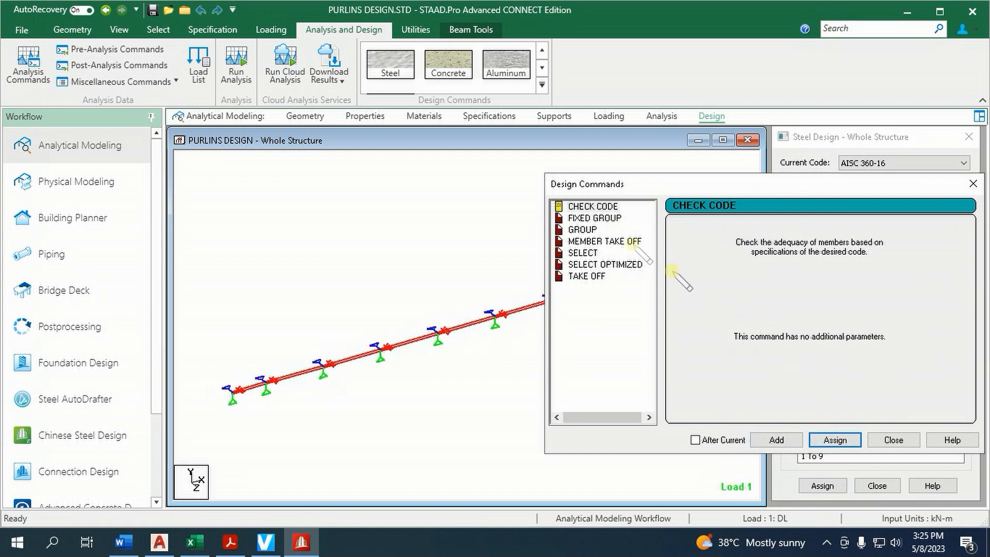
# Assign the MEMBER TAKE OFF and TAKE OFF design commands to the selected beams and finish defining commands
pyautogui.click(612, 242)
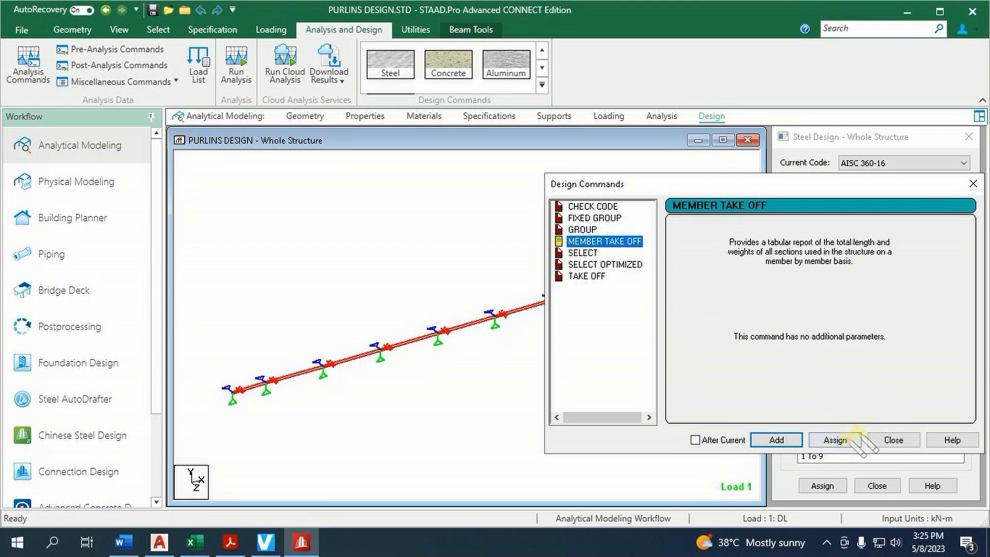
pyautogui.click(836, 440)
pyautogui.click(587, 276)
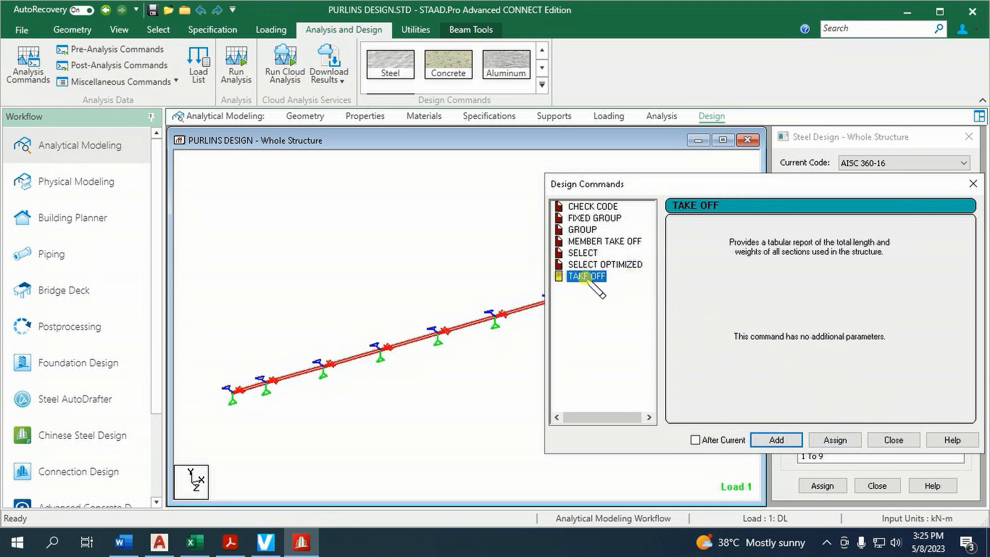
pyautogui.click(836, 440)
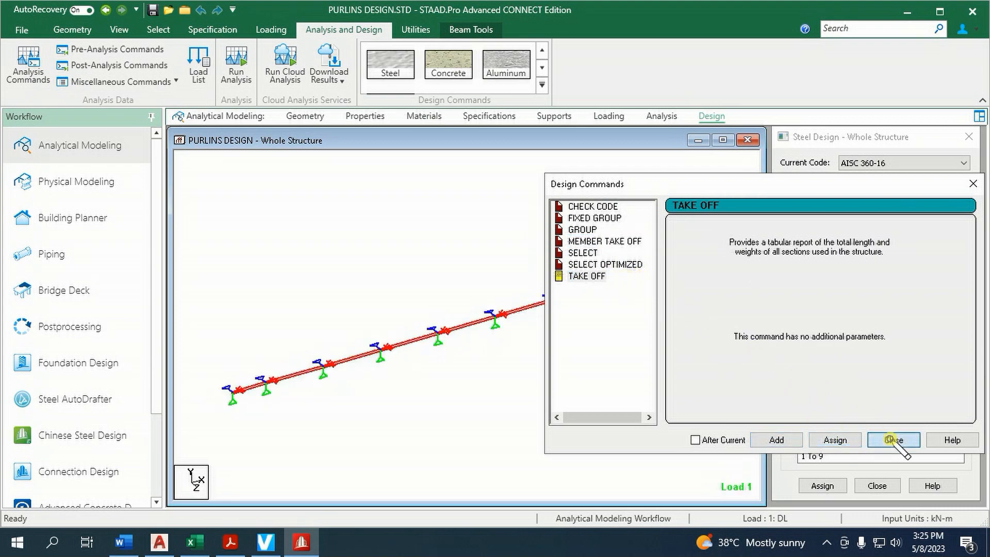
pyautogui.click(893, 440)
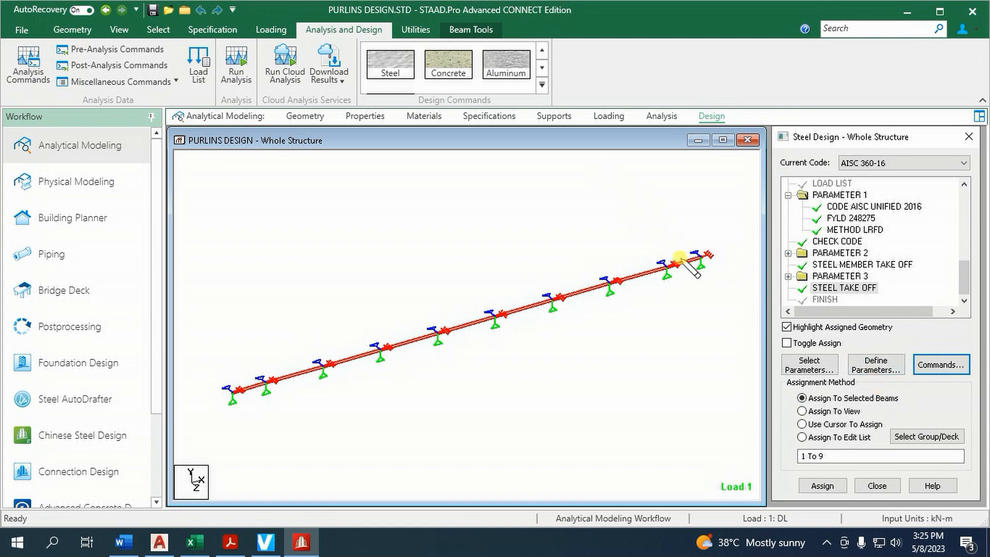
# Run the analysis and steel design of the purlin model and stay in modeling mode
pyautogui.click(237, 75)
pyautogui.click(493, 405)
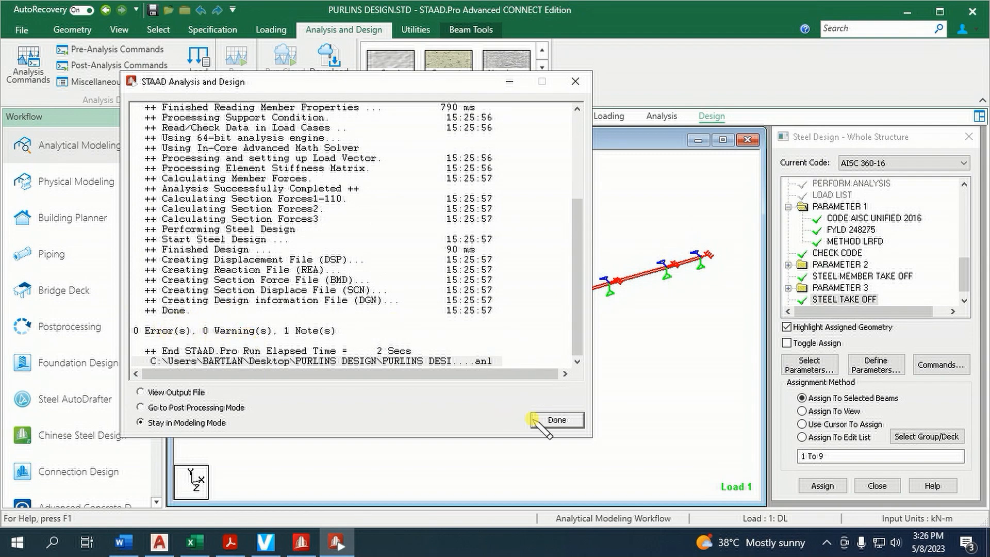
pyautogui.click(548, 420)
# Inspect the steel design results of beam 3, then close its details and clear the selection
pyautogui.doubleClick(356, 355)
pyautogui.click(630, 117)
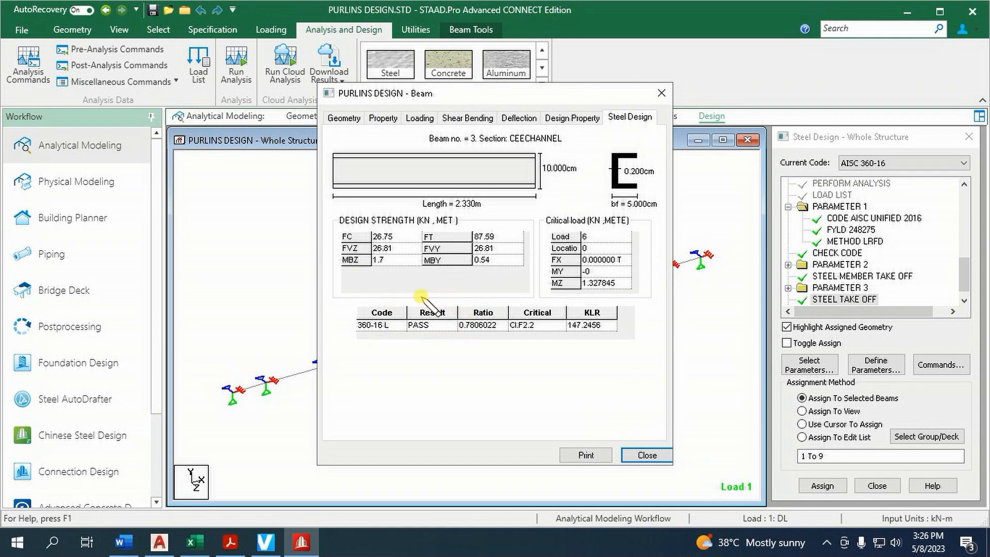
pyautogui.click(645, 455)
pyautogui.click(622, 433)
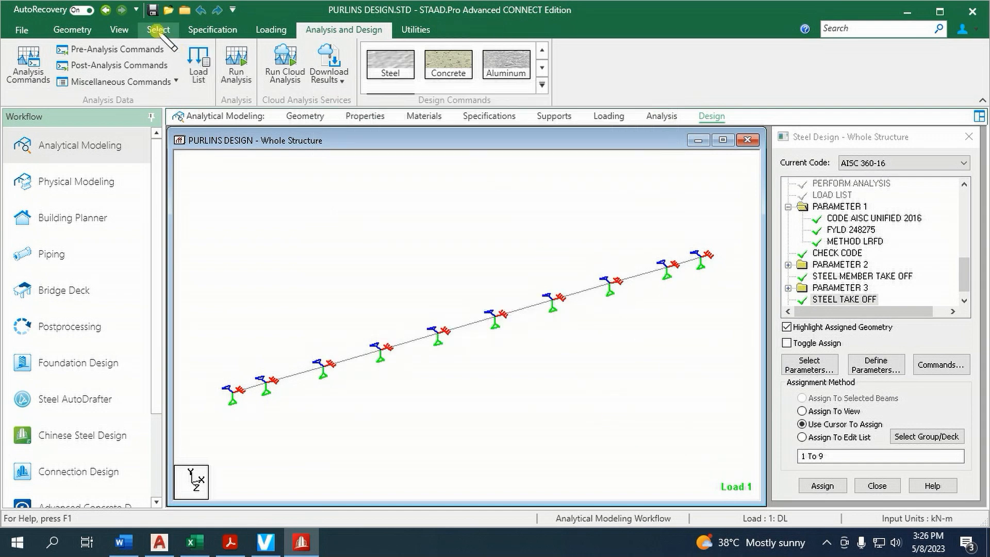
# Check the purlin model for failed beams by selecting members by that attribute
pyautogui.click(159, 30)
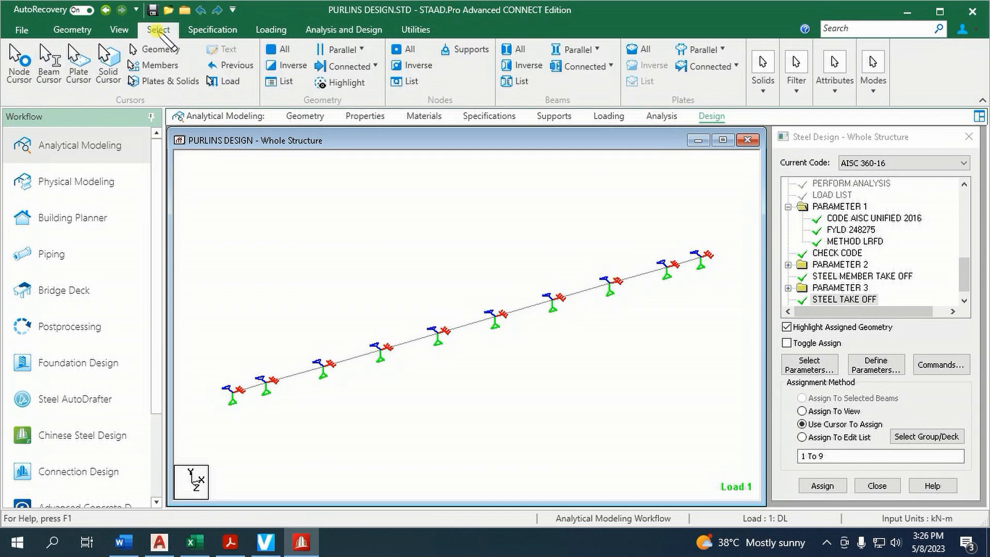
pyautogui.click(834, 82)
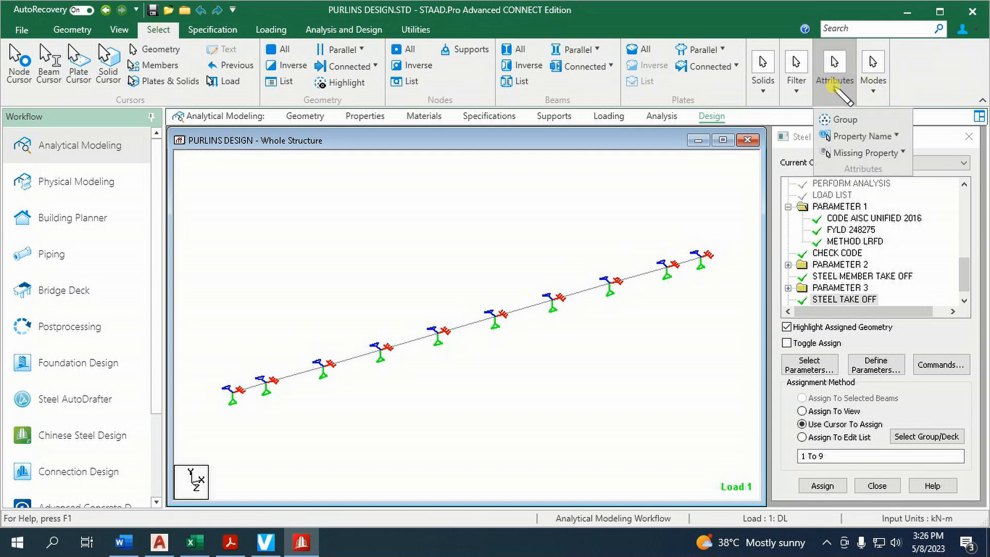
pyautogui.click(856, 138)
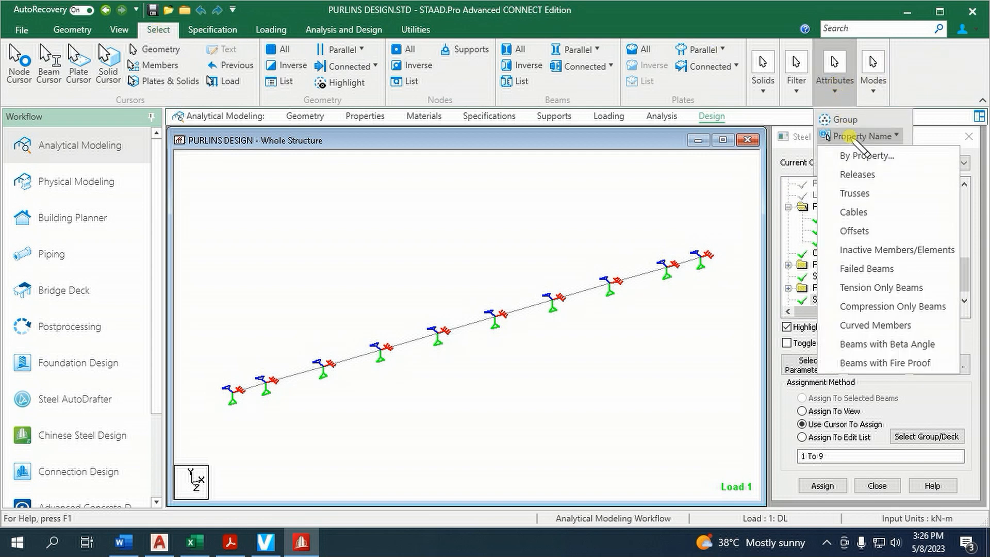
pyautogui.click(877, 268)
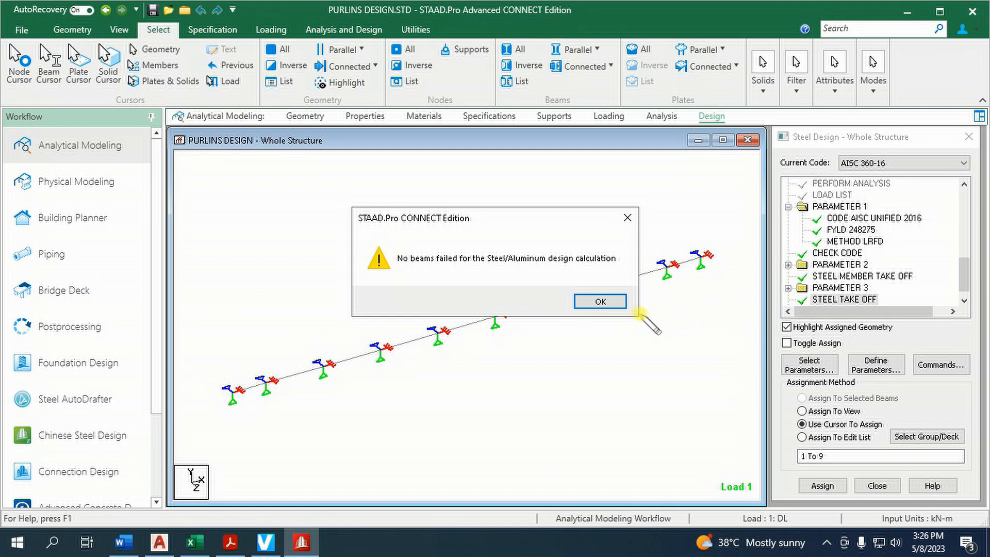
pyautogui.click(601, 302)
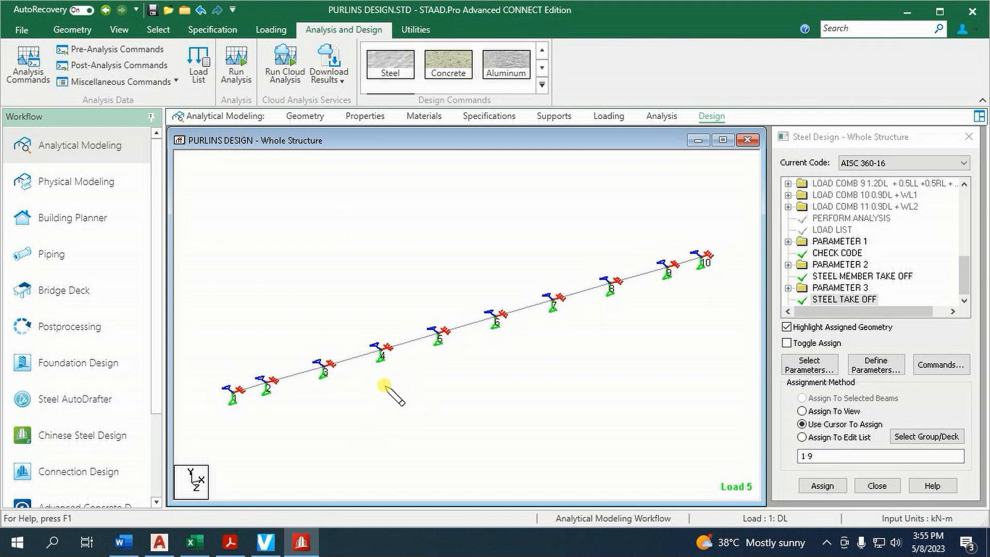
# Examine the purlin's orientation in a 3D rendered view from several angles, then close the rendering
pyautogui.click(117, 31)
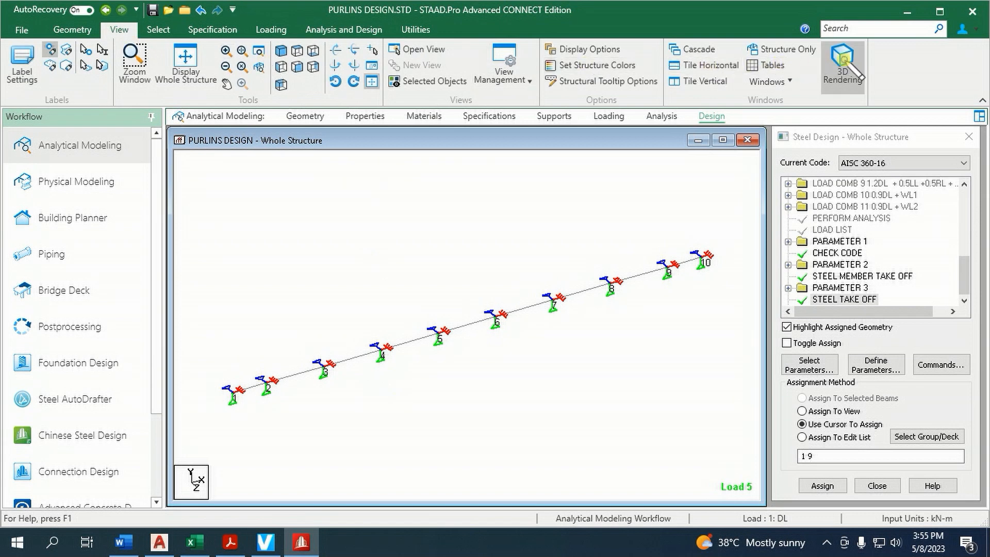
pyautogui.click(842, 64)
pyautogui.moveTo(547, 207); pyautogui.dragTo(487, 157)
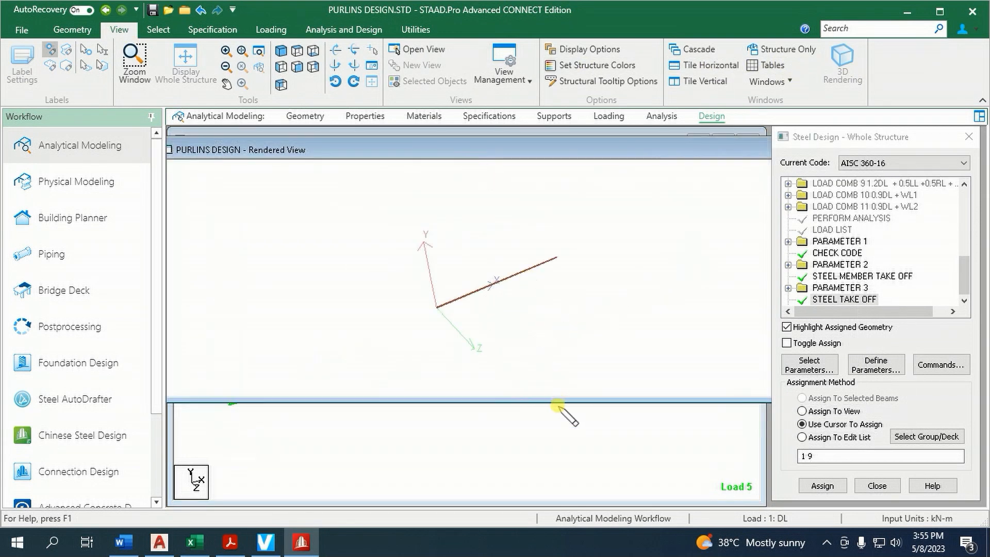
pyautogui.moveTo(554, 401); pyautogui.dragTo(553, 482)
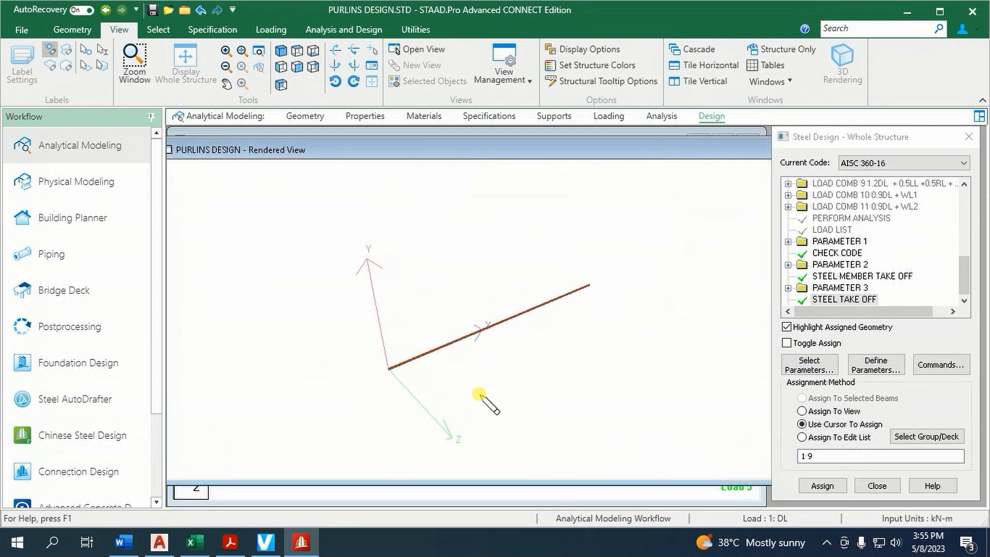
pyautogui.scroll(6, 480, 397)
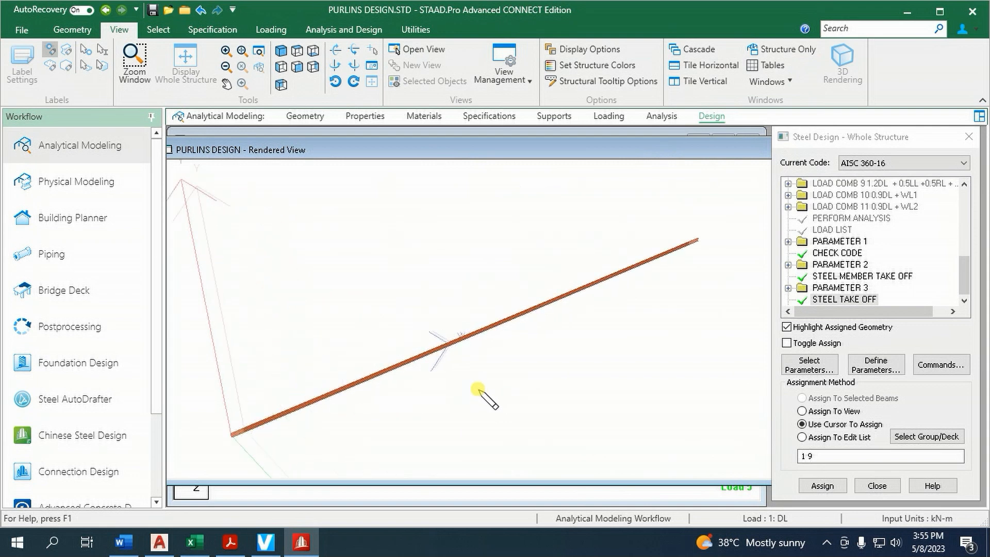
pyautogui.scroll(1, 476, 388)
pyautogui.moveTo(461, 387); pyautogui.dragTo(646, 334)
pyautogui.moveTo(512, 411)
pyautogui.mouseDown()
pyautogui.moveTo(535, 393)
pyautogui.moveTo(539, 405)
pyautogui.moveTo(529, 407)
pyautogui.mouseUp()
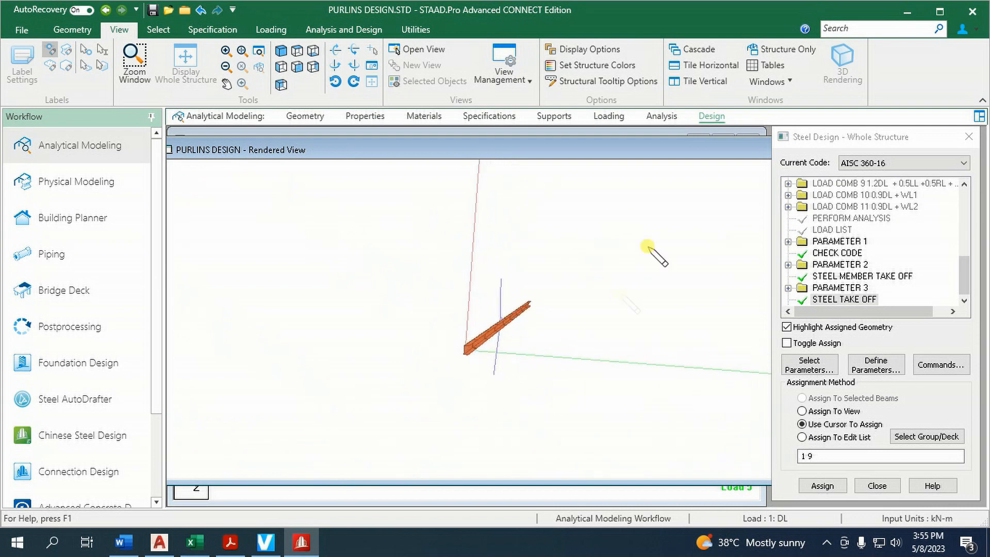
pyautogui.moveTo(641, 151); pyautogui.dragTo(425, 209)
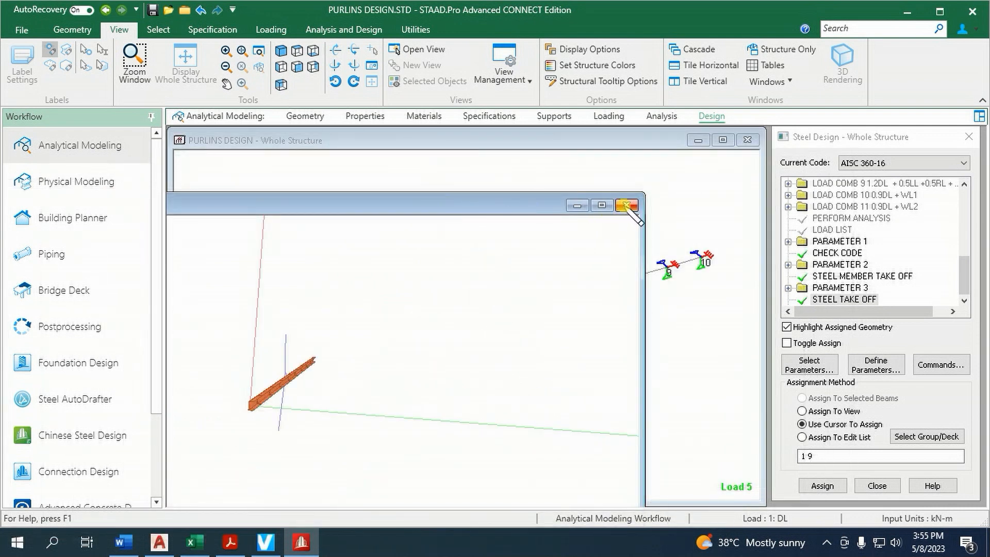
pyautogui.click(625, 208)
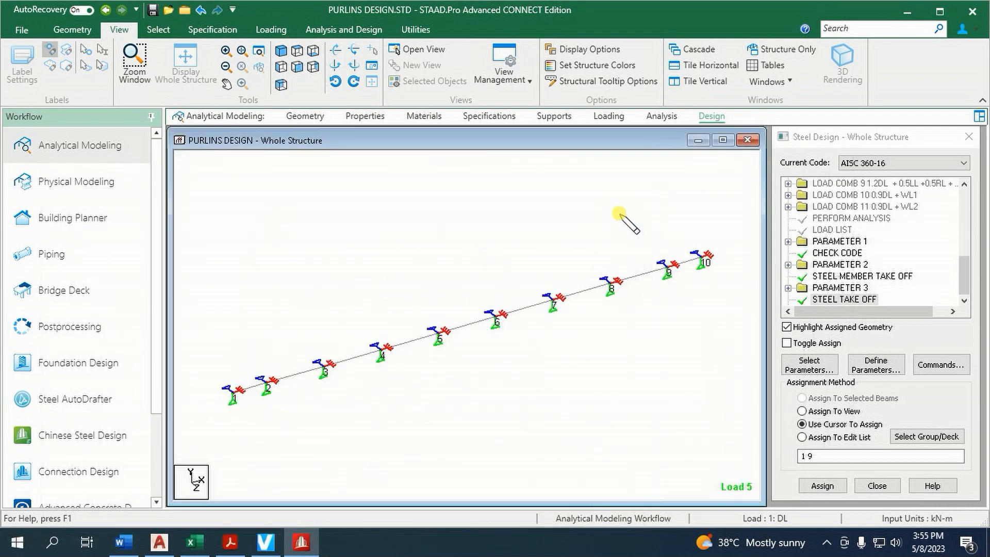
# Display the uniform global Y load of the DL load case on the purlin model
pyautogui.click(610, 117)
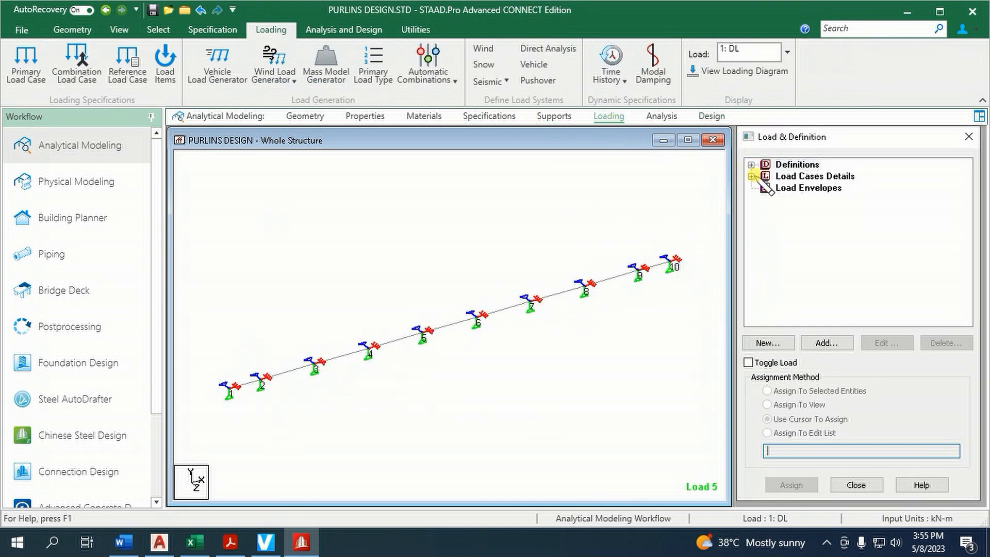
pyautogui.click(751, 176)
pyautogui.click(765, 188)
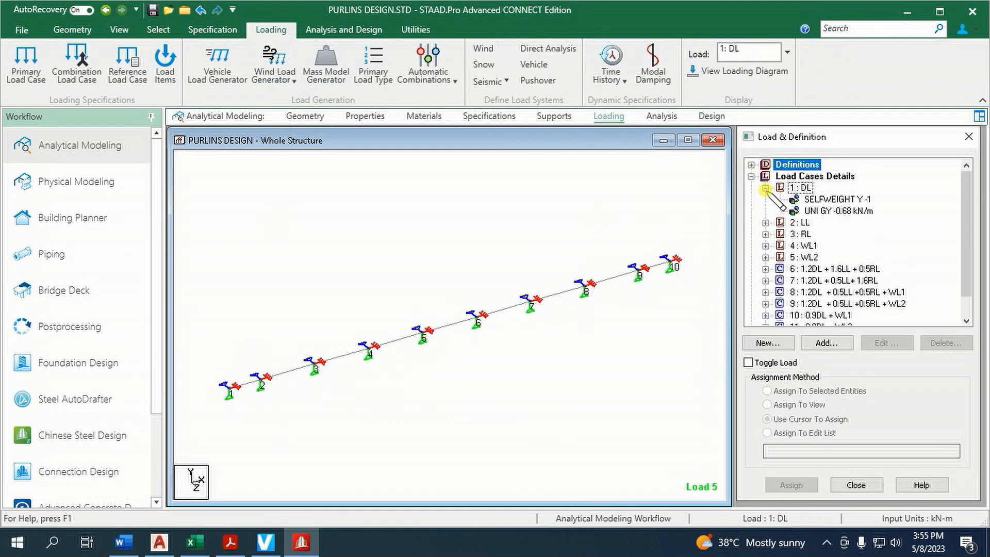
pyautogui.click(841, 212)
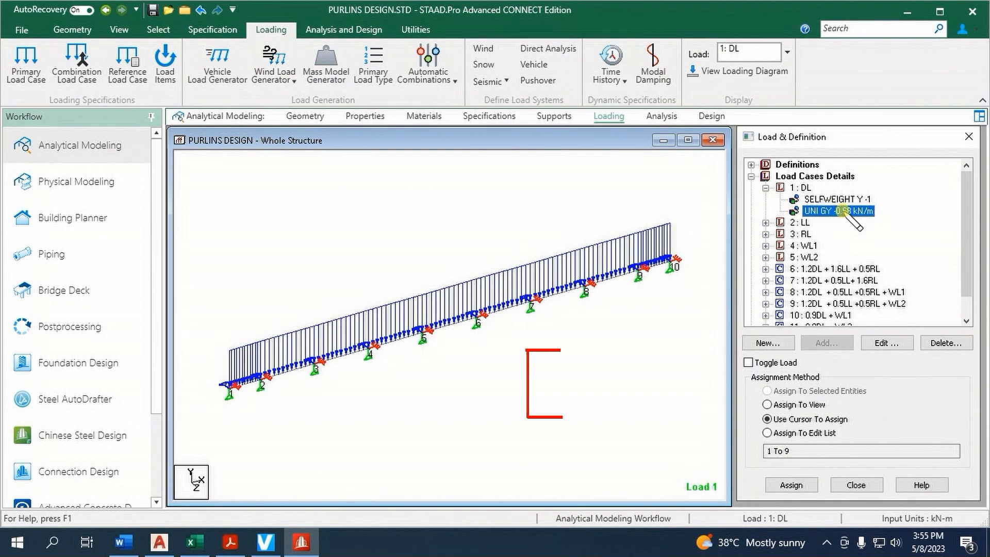
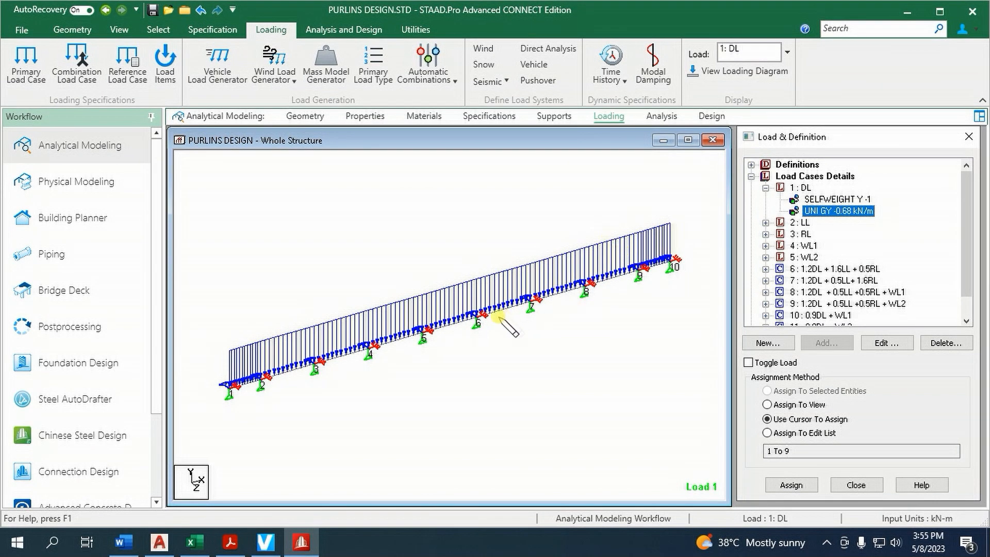
# Examine beam 5's local deflection under the DL load case in the Y and Z directions, then close its details
pyautogui.doubleClick(458, 324)
pyautogui.click(519, 117)
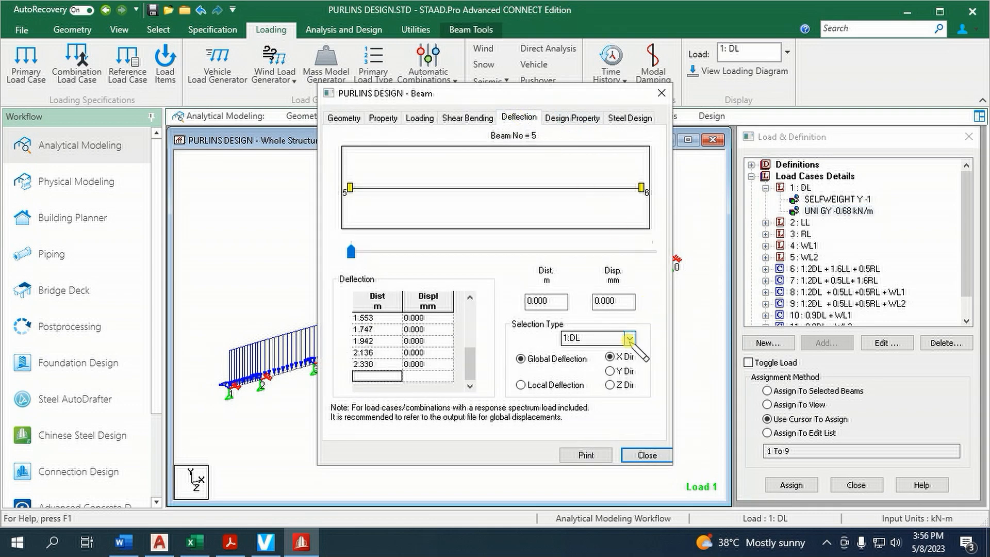
pyautogui.click(622, 370)
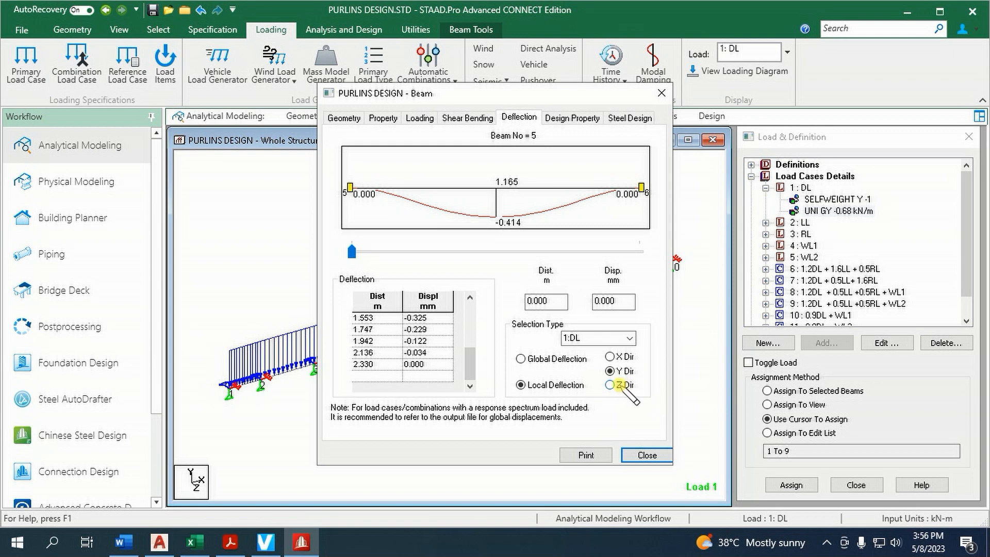
pyautogui.click(610, 385)
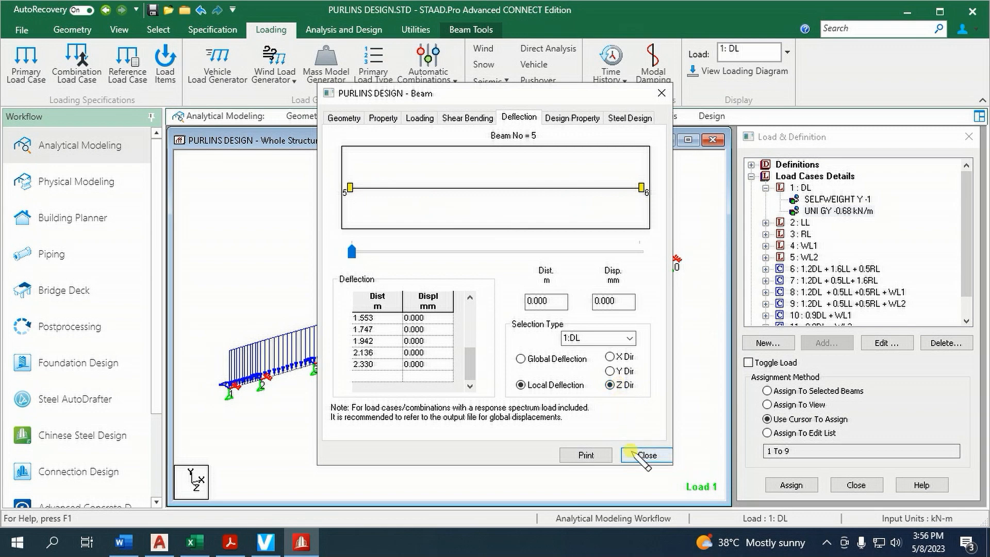
pyautogui.click(640, 455)
pyautogui.click(841, 211)
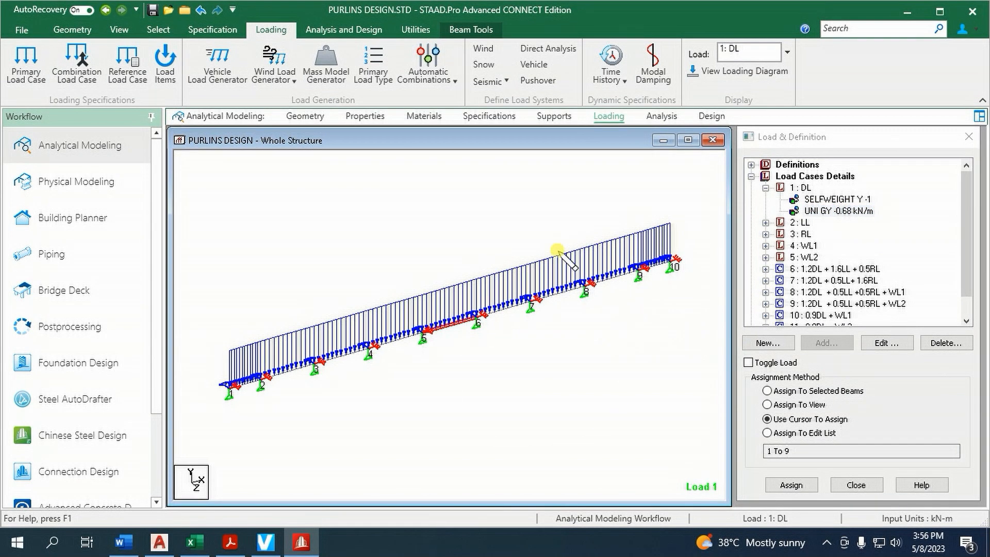
# Create a beta angle of -15 degrees in the member properties and allow the existing result files to be deleted
pyautogui.click(355, 116)
pyautogui.click(820, 214)
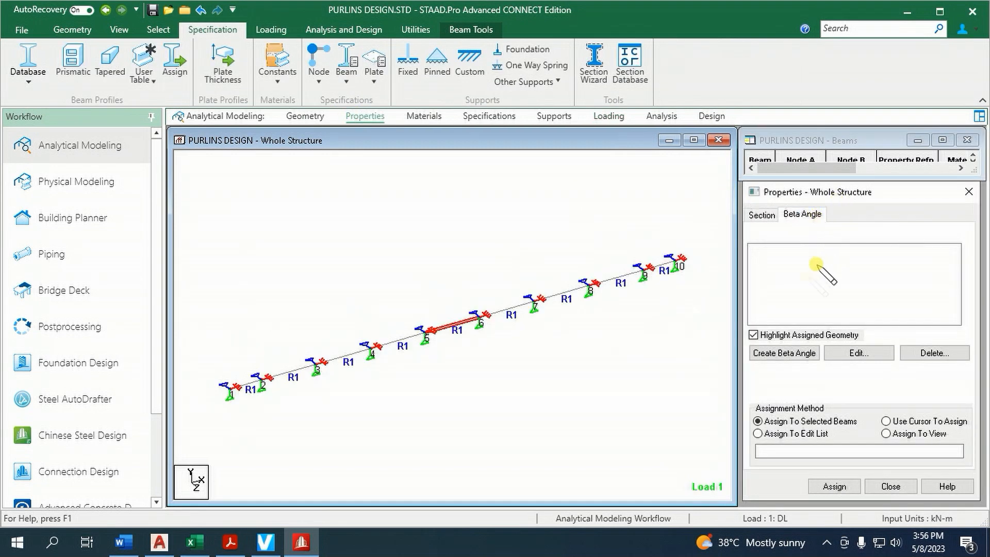
pyautogui.click(786, 353)
pyautogui.doubleClick(900, 298)
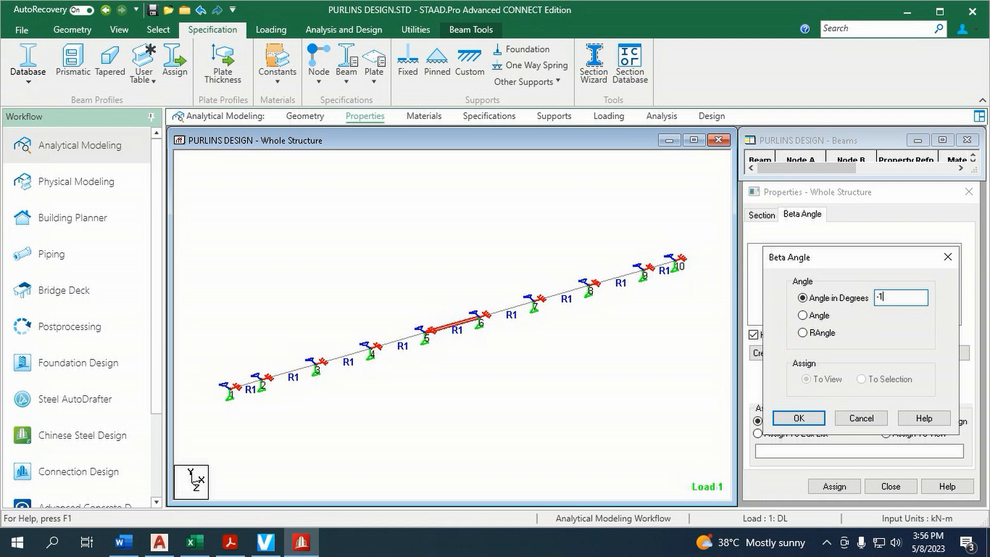
pyautogui.click(826, 413)
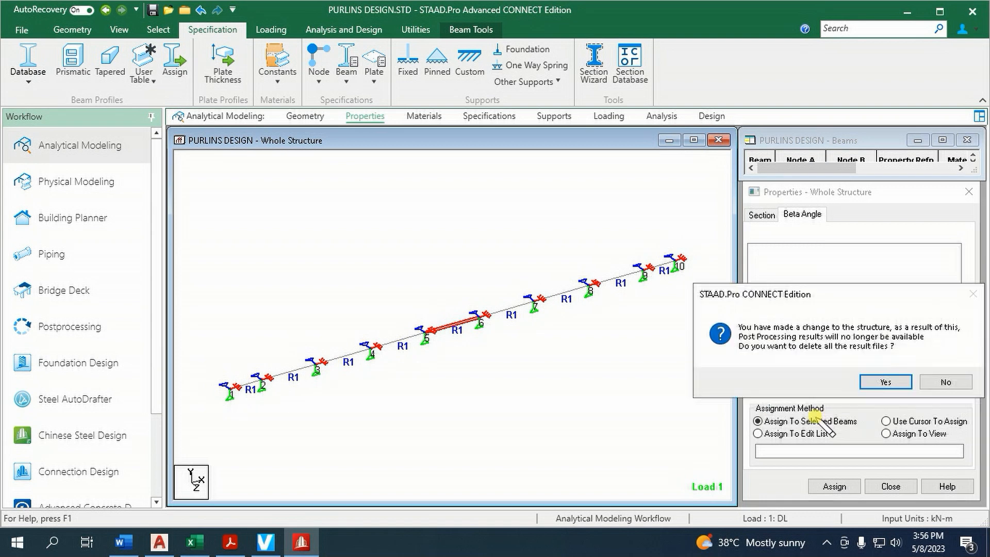
pyautogui.click(877, 382)
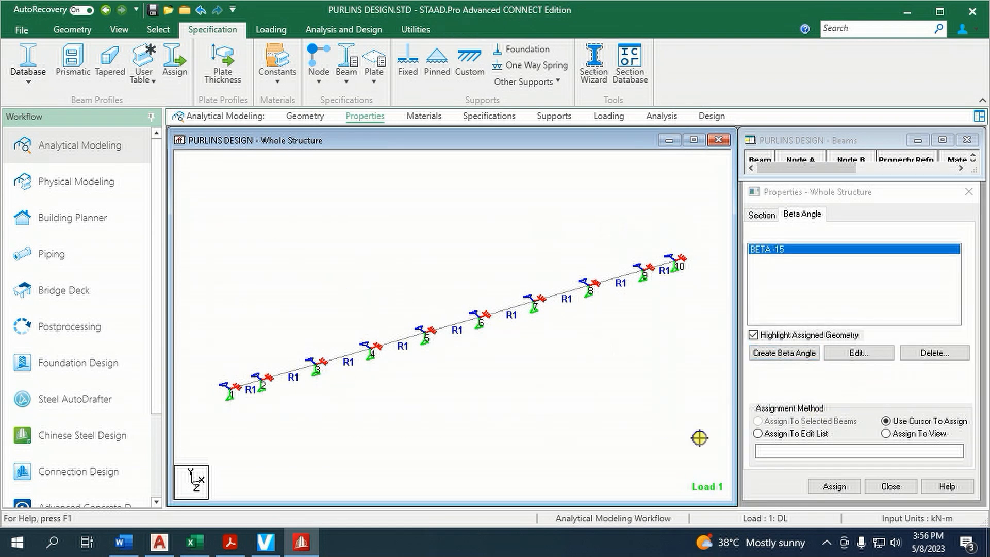
# Assign the -15 degree beta angle to all beams of the purlin and clear the selection
pyautogui.hotkey('ctrl', 'a')
pyautogui.click(822, 488)
pyautogui.click(879, 380)
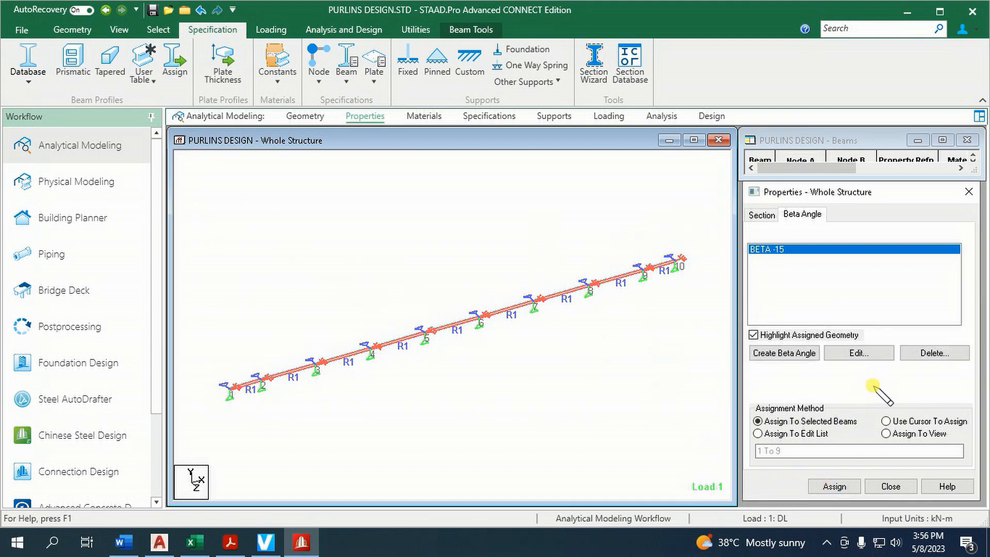
pyautogui.click(647, 367)
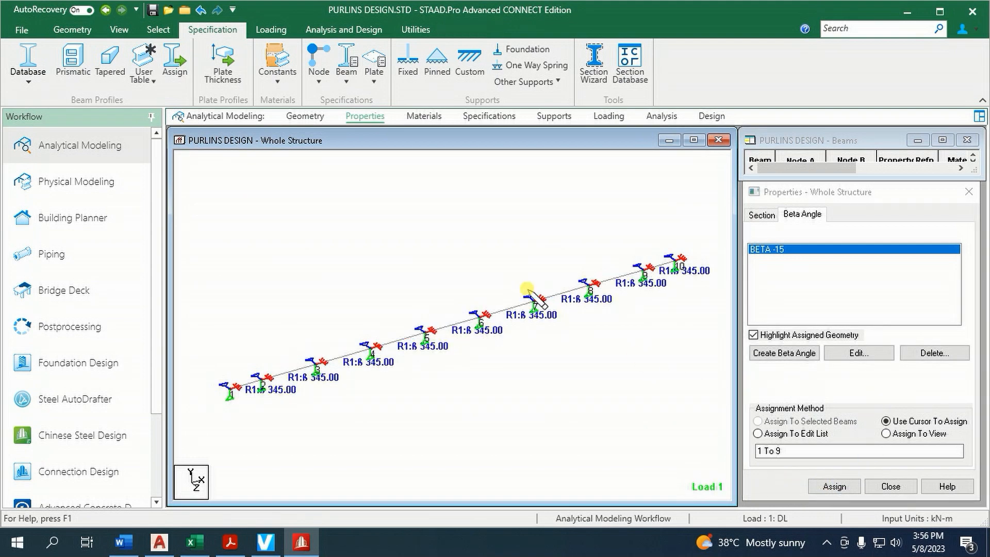
# Run the analysis and design on the rotated purlin model and return to modeling mode
pyautogui.click(361, 30)
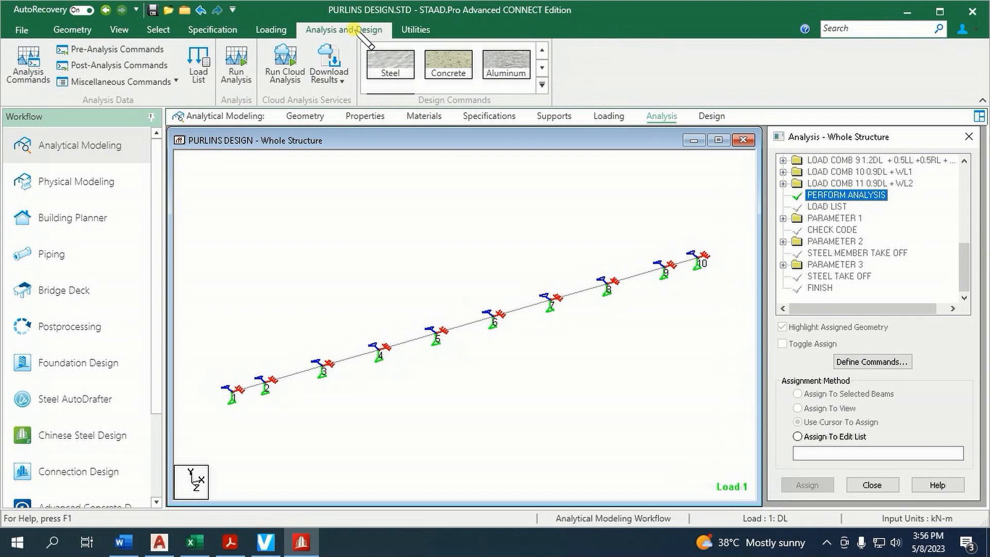
pyautogui.click(237, 72)
pyautogui.click(487, 342)
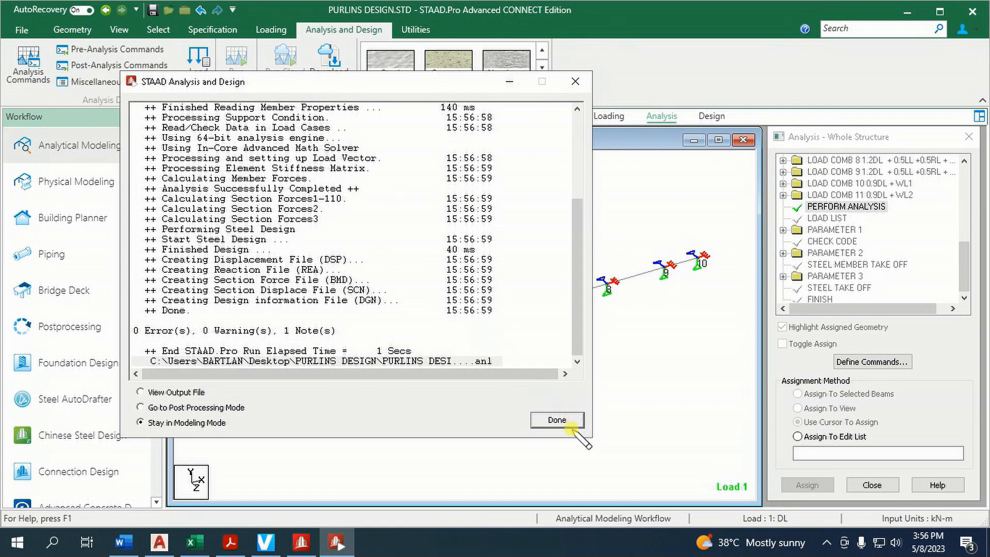
pyautogui.click(557, 421)
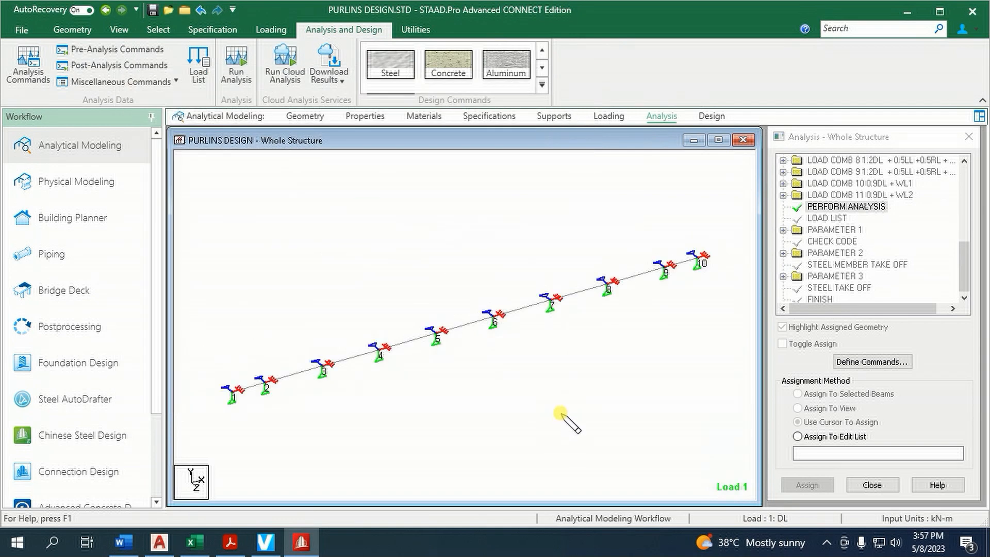
# Examine beam 6's local deflection in the Z direction under the DL load case, then close its details
pyautogui.doubleClick(526, 311)
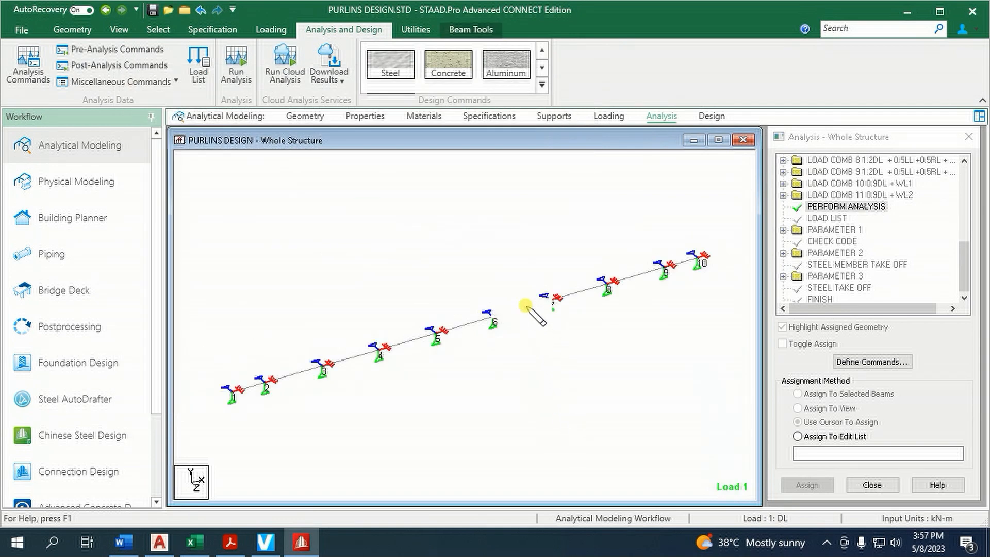
pyautogui.click(519, 118)
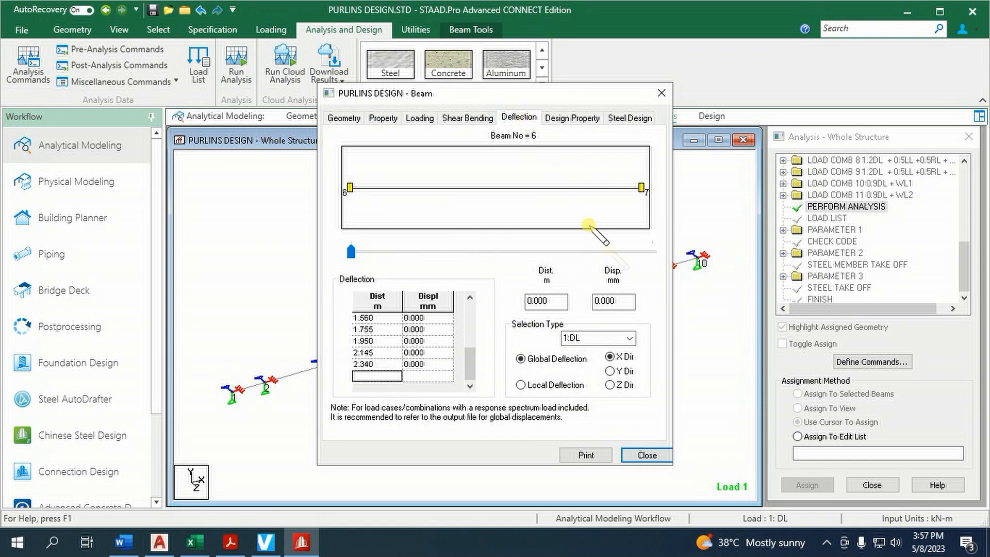
pyautogui.click(622, 384)
pyautogui.click(532, 387)
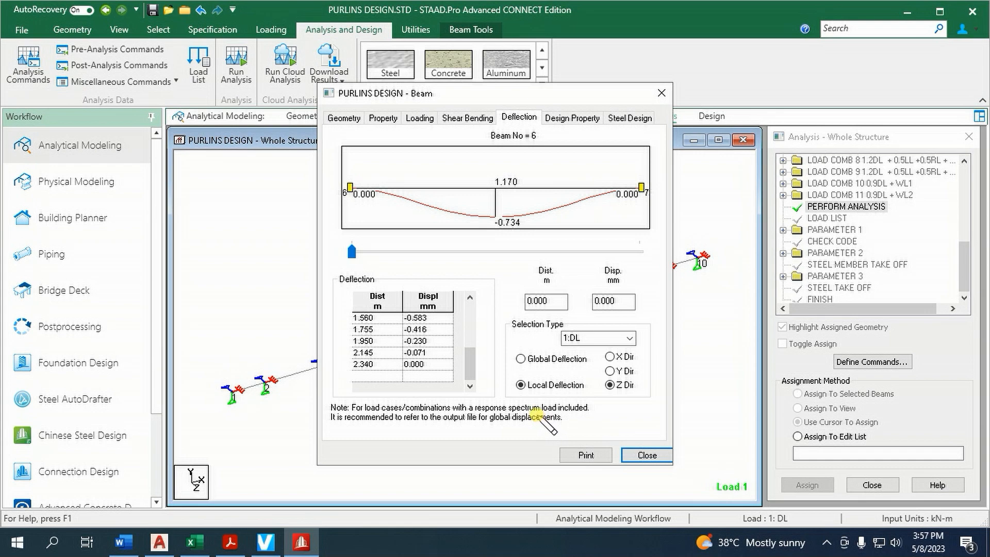
pyautogui.click(646, 455)
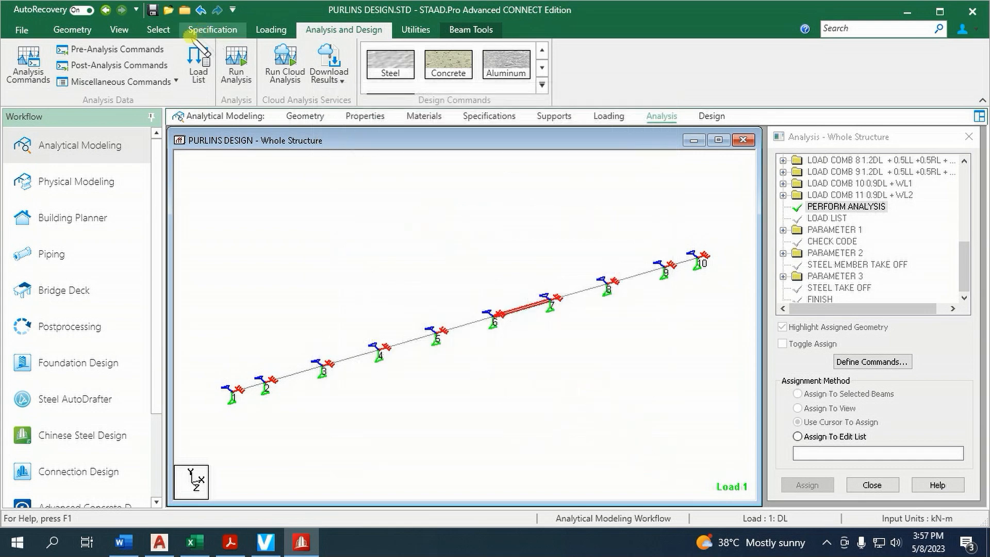
# Check the rotated purlin for failed beams by selecting members with that attribute
pyautogui.click(159, 30)
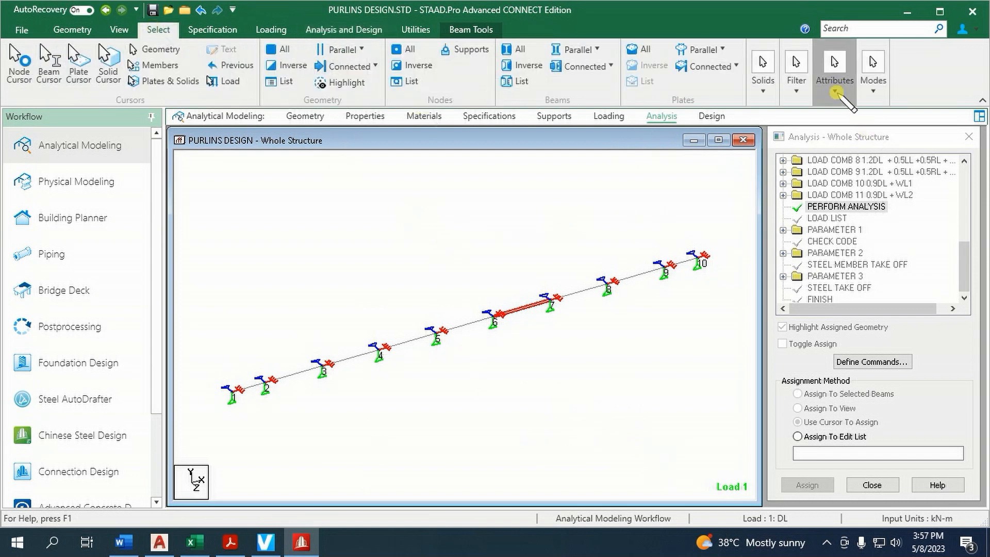
pyautogui.click(834, 72)
pyautogui.moveTo(864, 142)
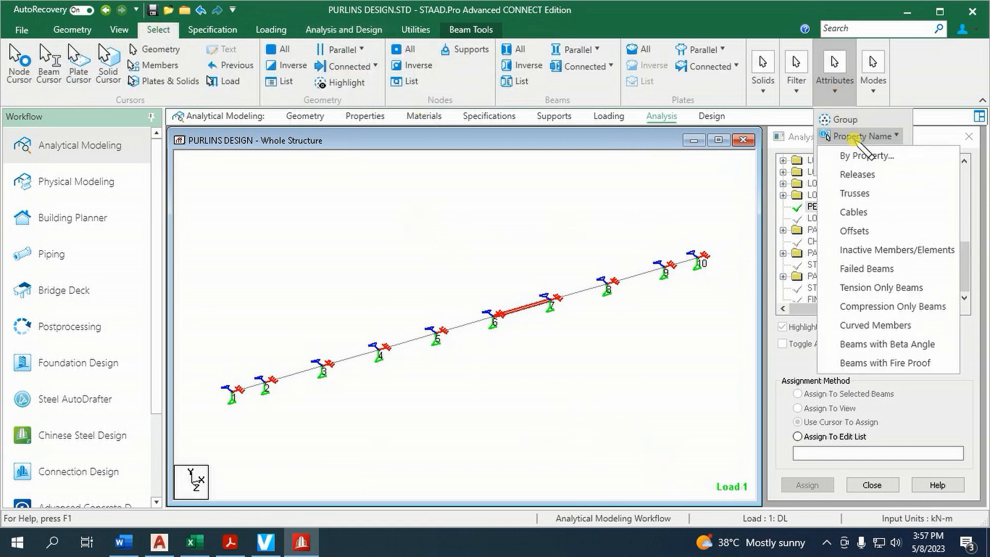
pyautogui.click(872, 268)
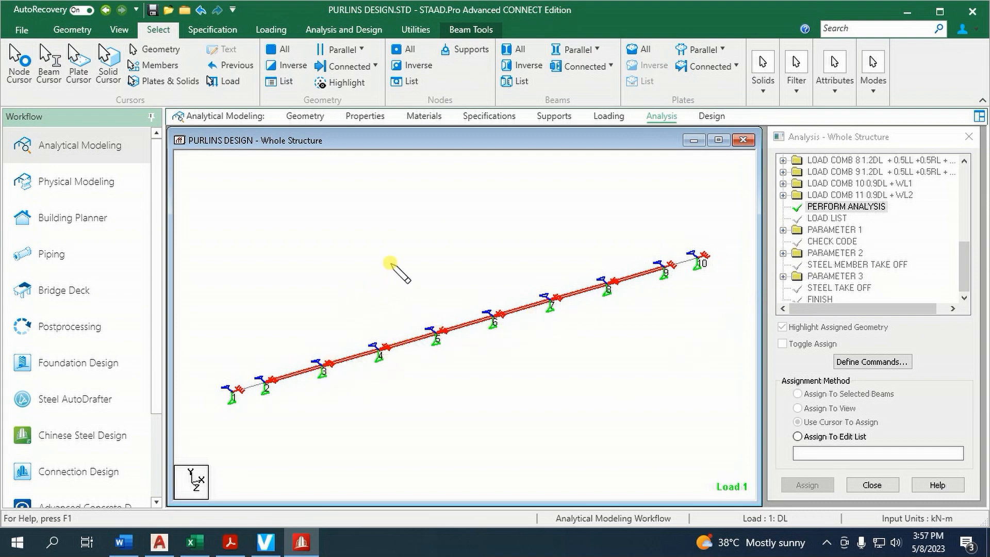
# Create an Enforced But support with FX, FY, MX, MY and MZ released, allowing the existing result files to be deleted
pyautogui.click(554, 116)
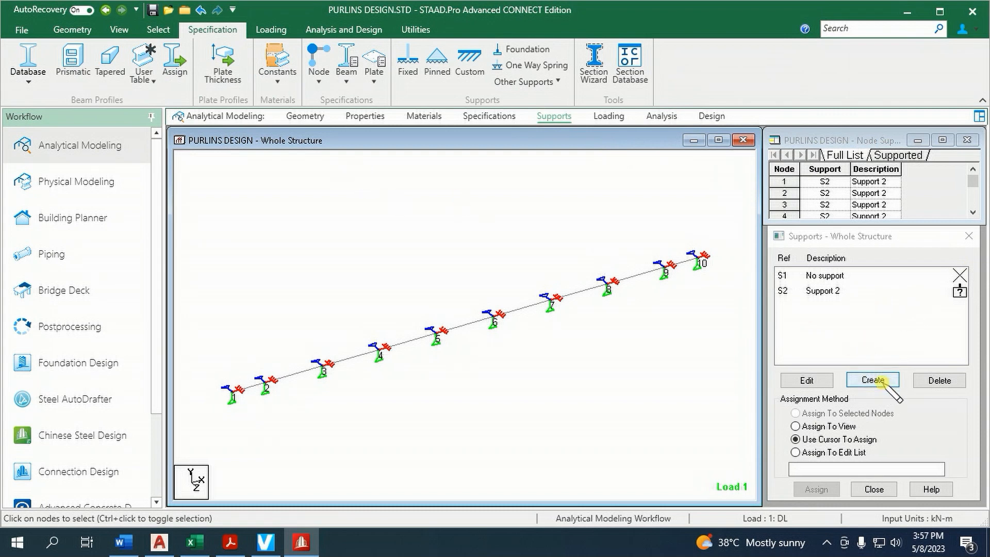
pyautogui.click(885, 385)
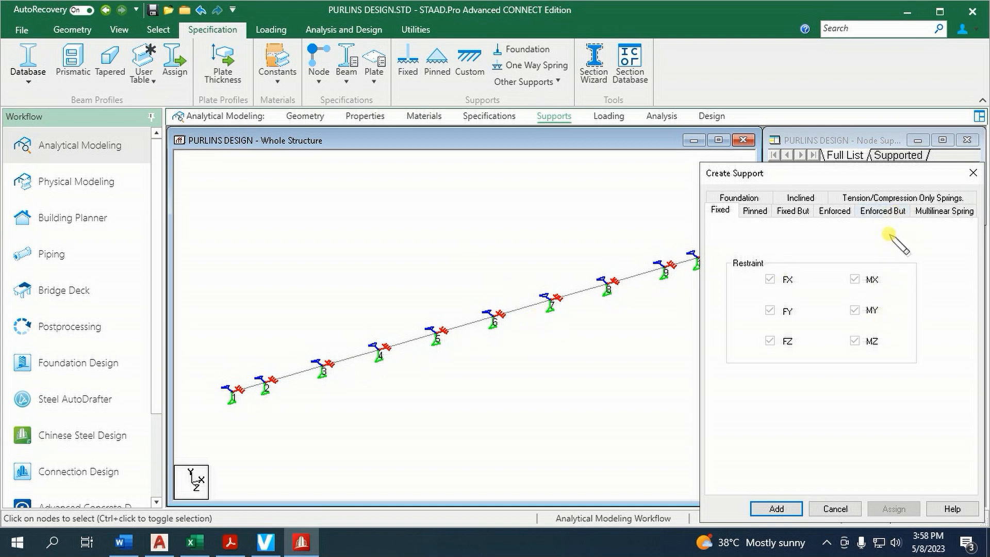
pyautogui.click(884, 211)
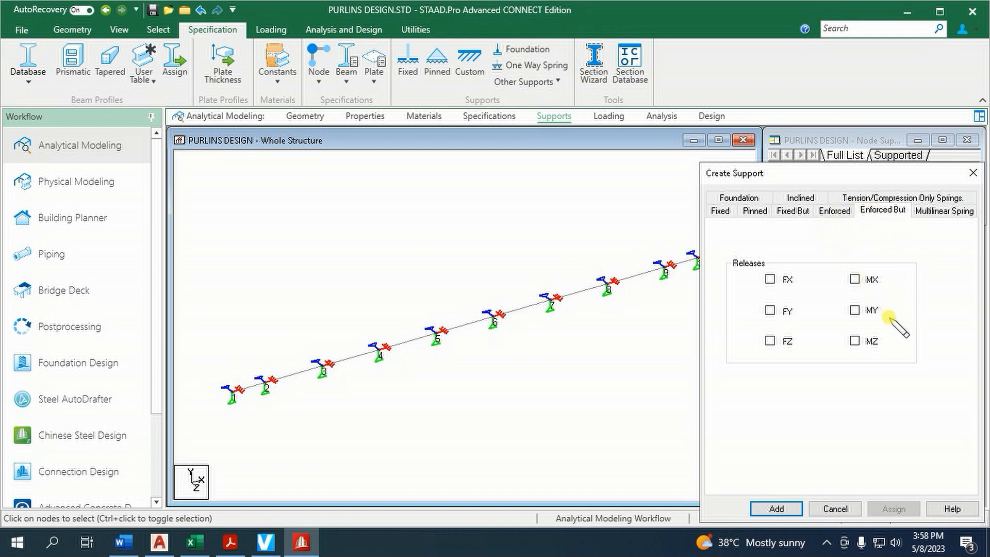
pyautogui.click(770, 279)
pyautogui.click(770, 310)
pyautogui.click(856, 279)
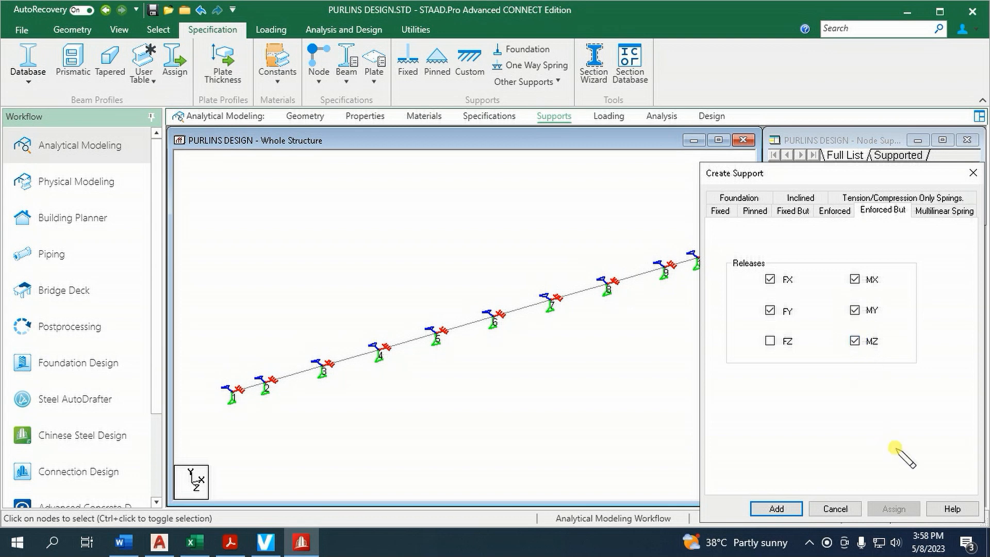
pyautogui.click(777, 509)
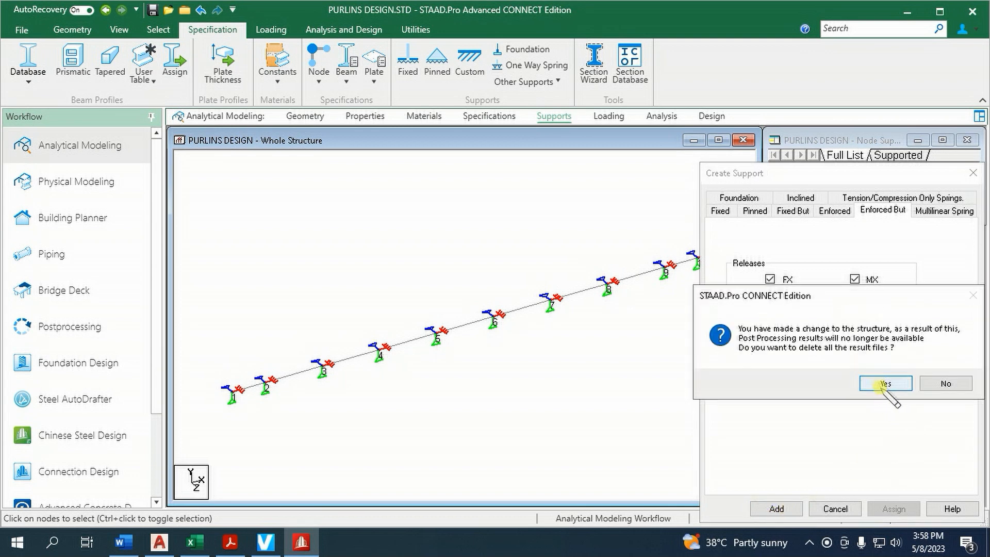
pyautogui.click(878, 381)
pyautogui.click(838, 306)
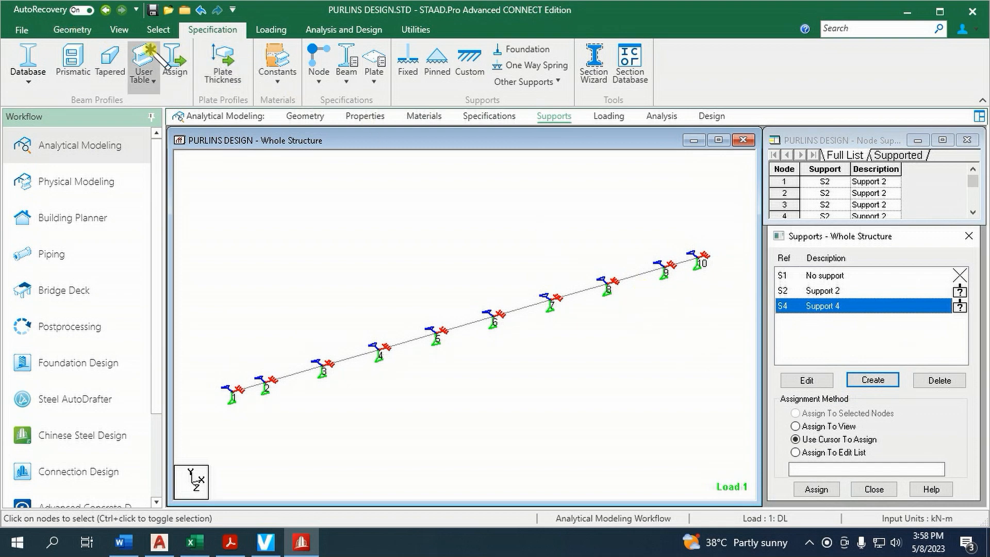
# Insert a midpoint node into each of beams 2, 3 and 4 of the purlin
pyautogui.click(72, 29)
pyautogui.click(330, 65)
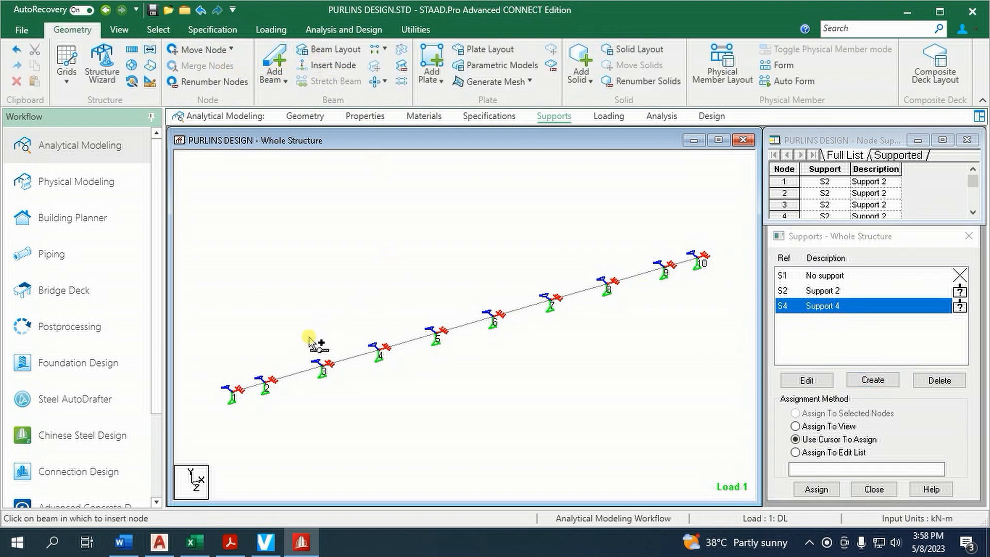
pyautogui.click(298, 376)
pyautogui.click(508, 386)
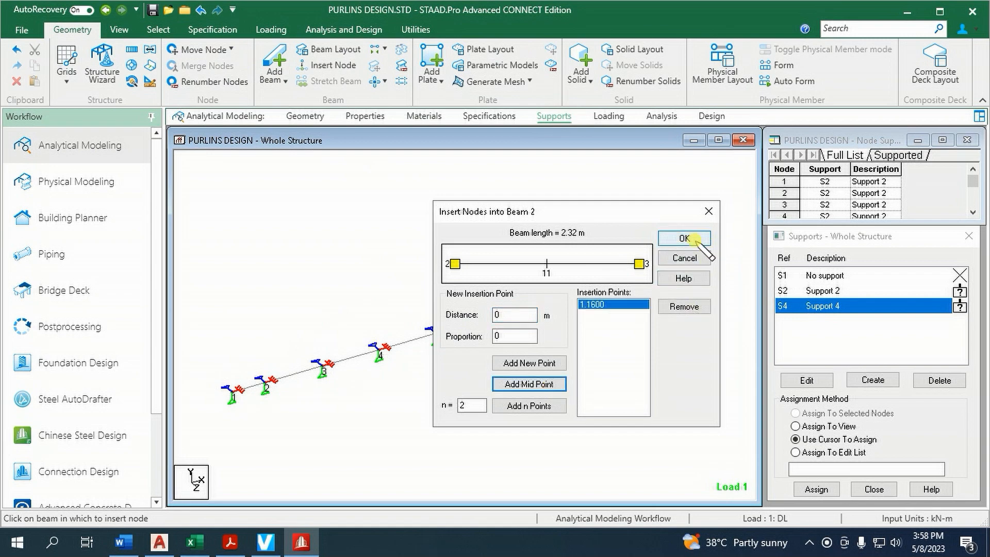
pyautogui.click(684, 238)
pyautogui.click(356, 361)
pyautogui.click(534, 383)
pyautogui.click(686, 239)
pyautogui.click(413, 343)
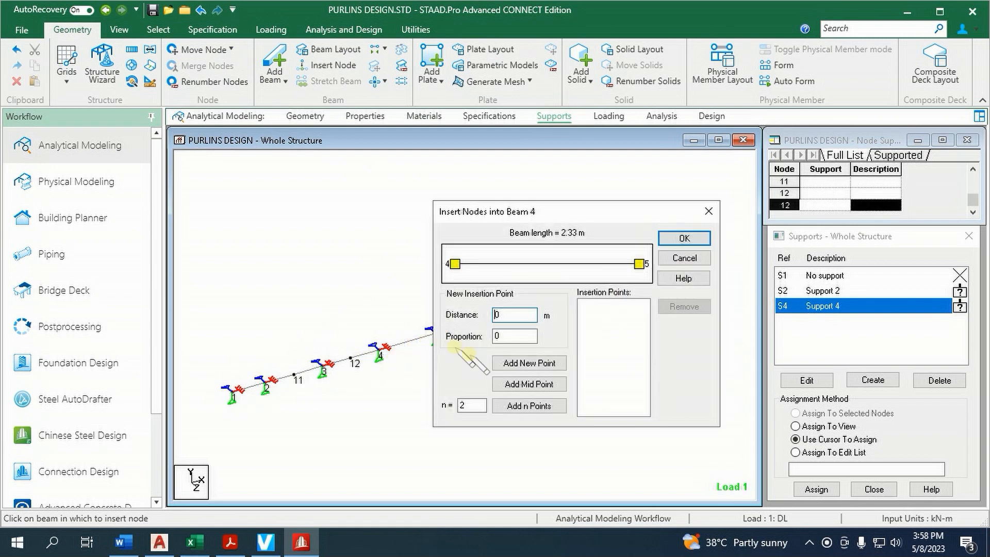
pyautogui.click(532, 385)
pyautogui.click(684, 238)
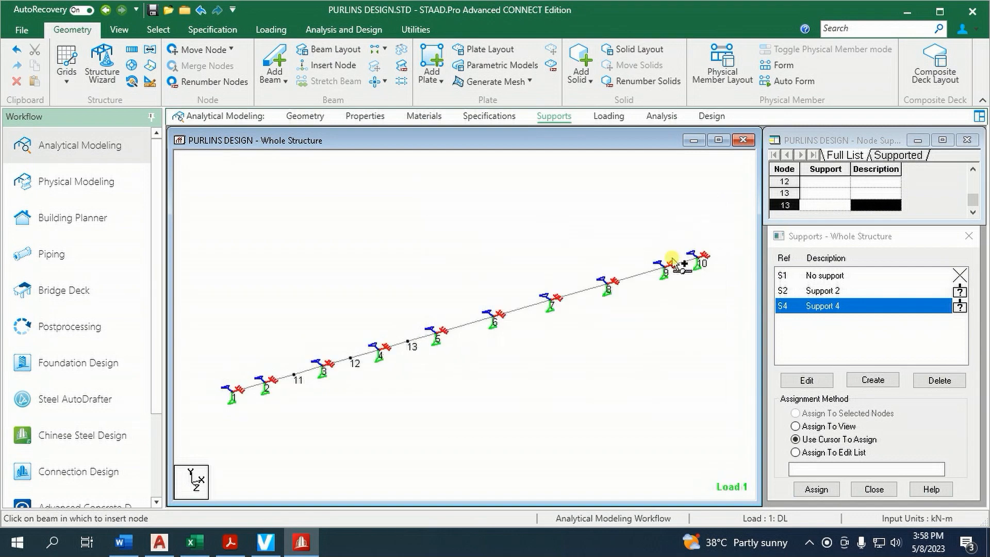
# Insert a midpoint node into each of beams 5, 6, 7 and 8 of the purlin
pyautogui.click(477, 323)
pyautogui.click(531, 384)
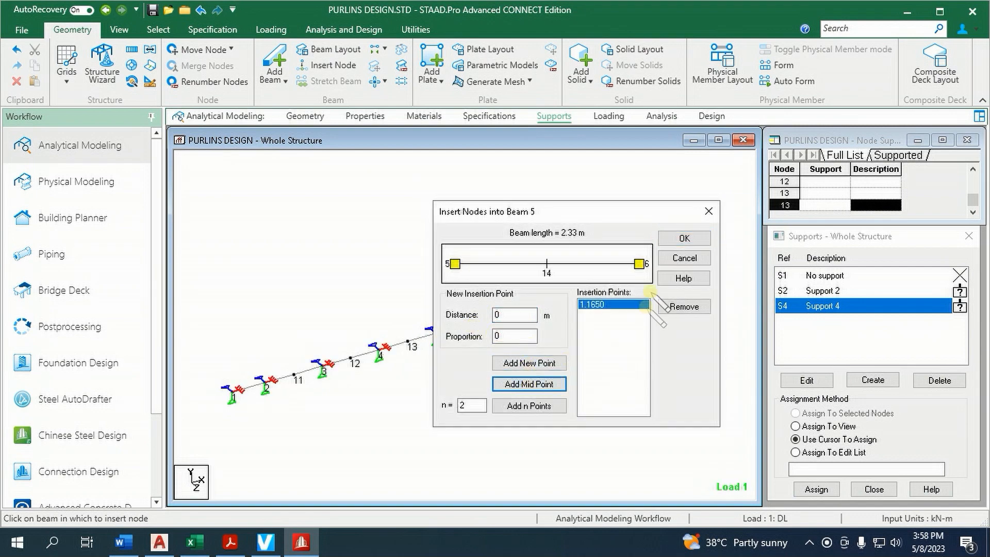
pyautogui.click(685, 238)
pyautogui.click(531, 312)
pyautogui.click(530, 384)
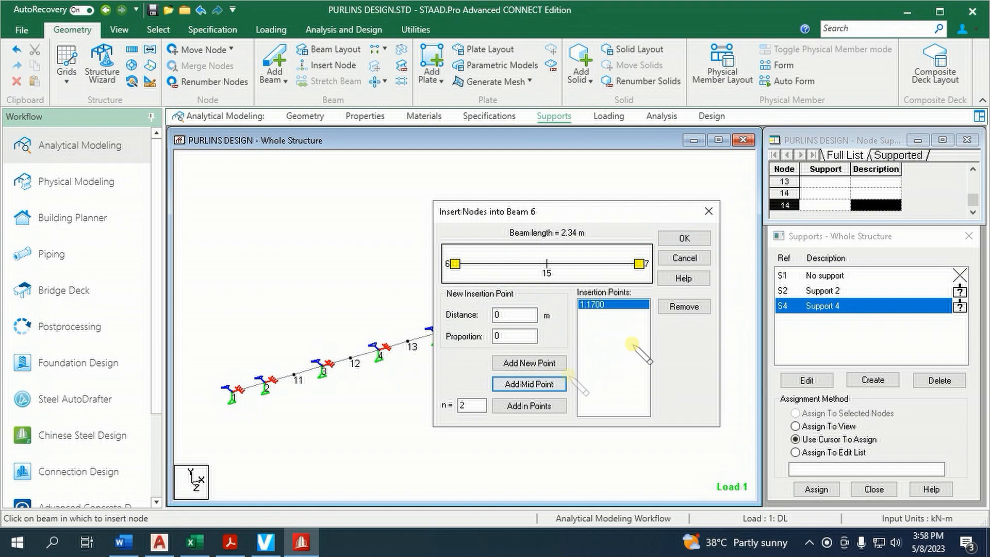
pyautogui.click(684, 238)
pyautogui.click(583, 294)
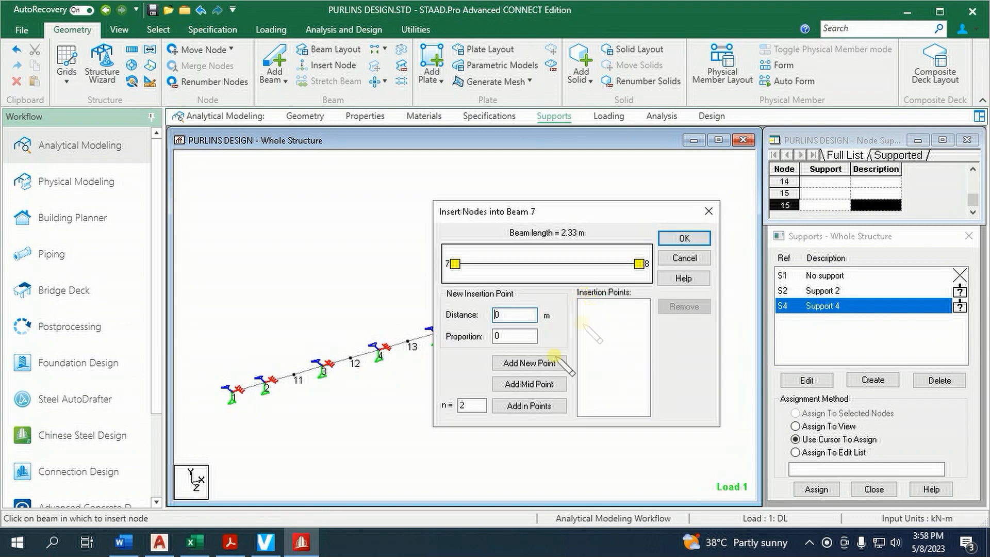
pyautogui.click(531, 384)
pyautogui.click(684, 238)
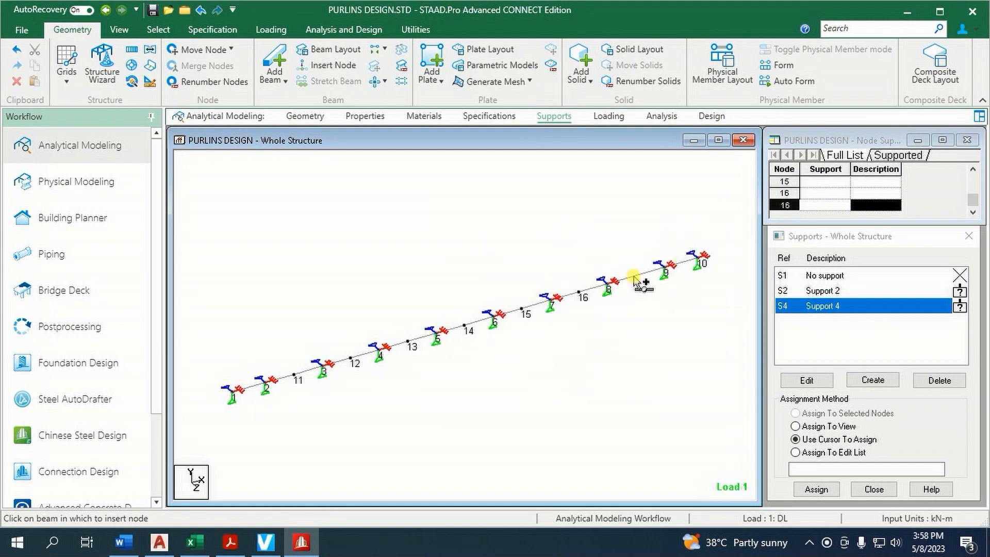
pyautogui.click(637, 281)
pyautogui.click(545, 389)
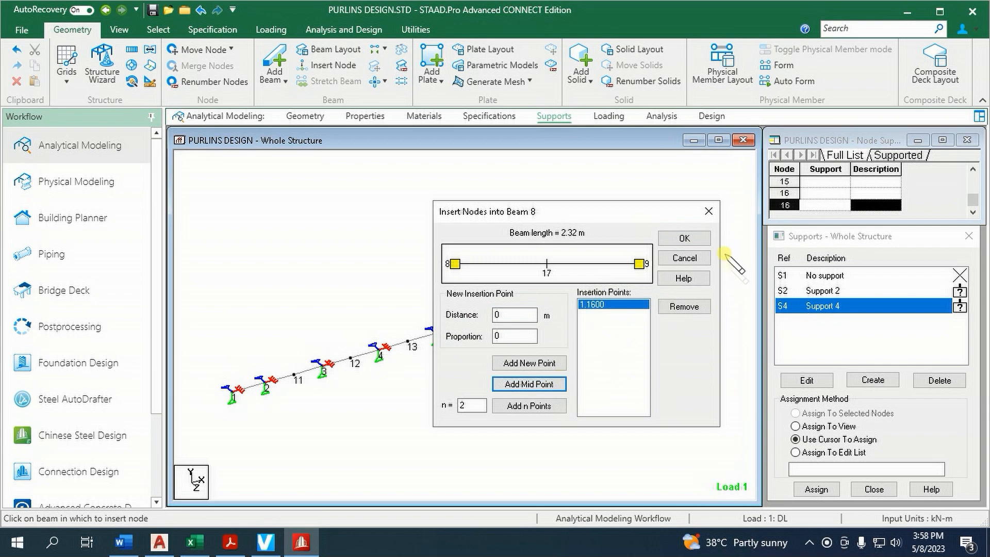
pyautogui.click(686, 238)
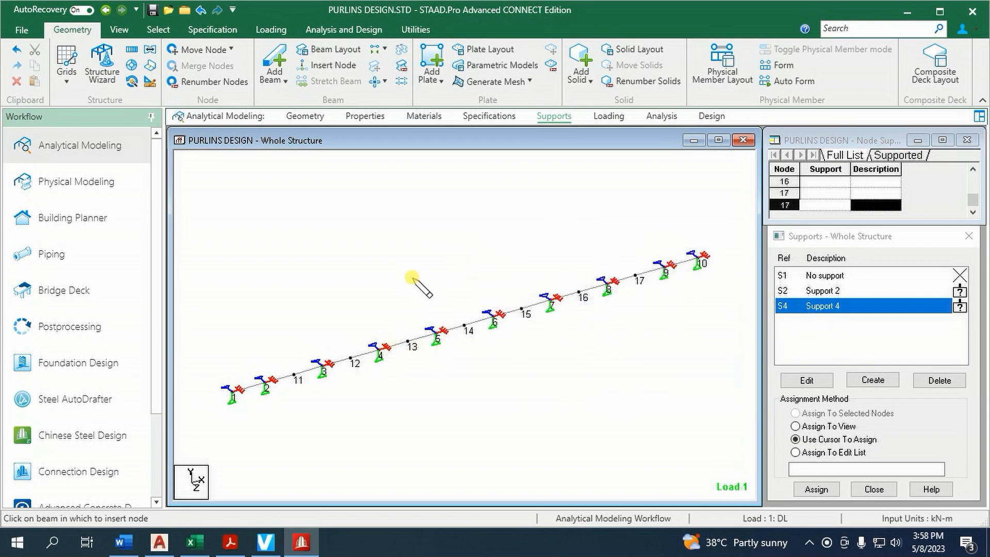
# Select midspan nodes 11 to 17 with the nodes cursor and assign Support 4 to them
pyautogui.rightClick(413, 278)
pyautogui.moveTo(570, 241)
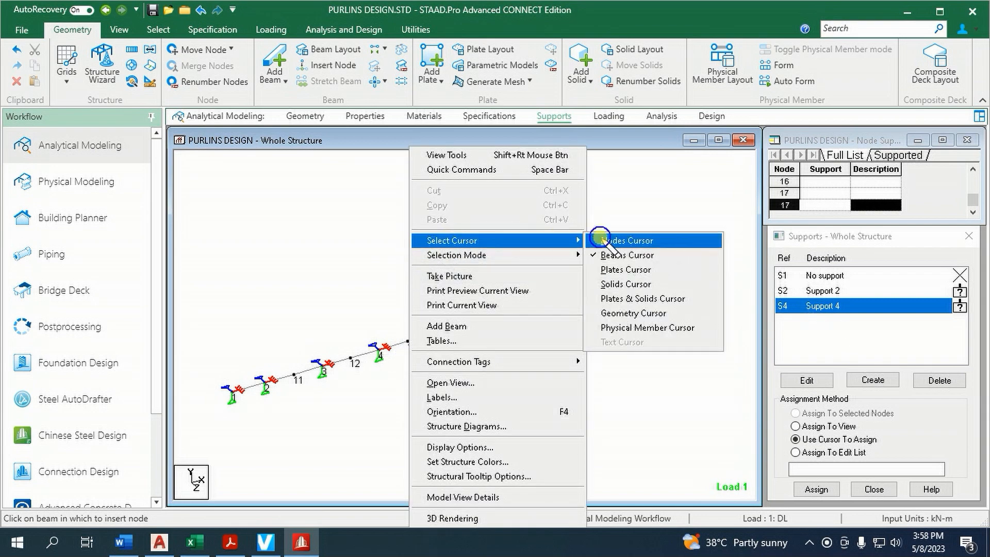
pyautogui.click(603, 241)
pyautogui.click(295, 375)
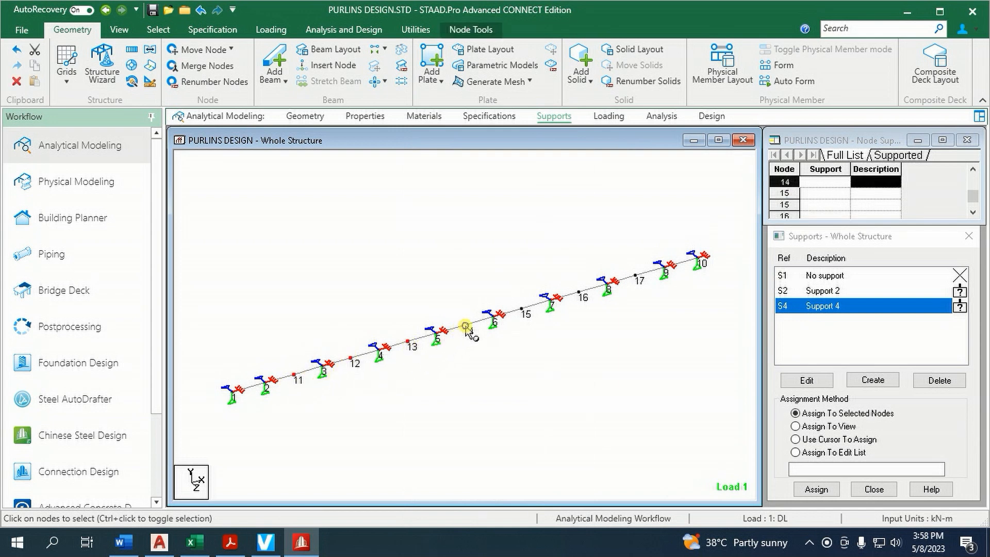
pyautogui.click(579, 292)
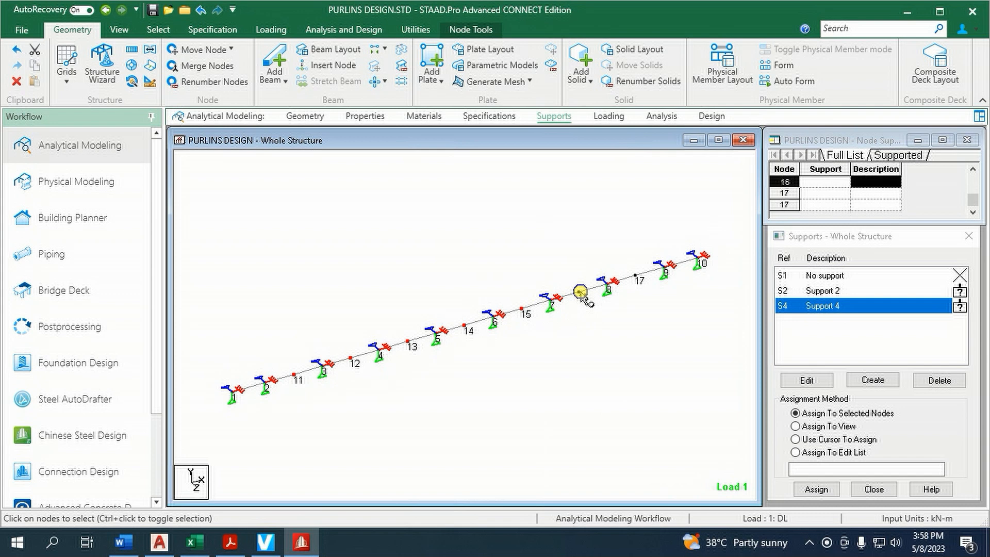
pyautogui.click(638, 275)
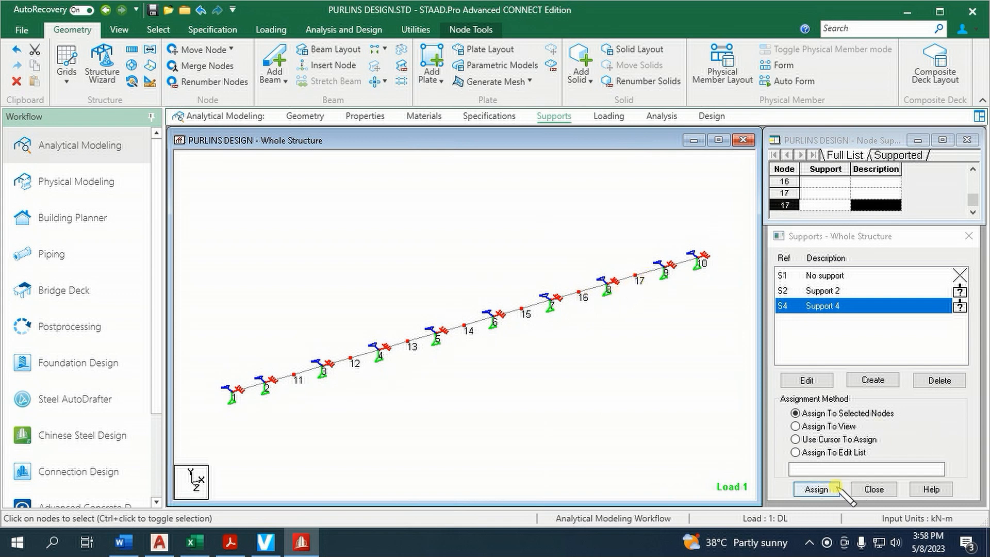
pyautogui.click(816, 489)
pyautogui.click(820, 404)
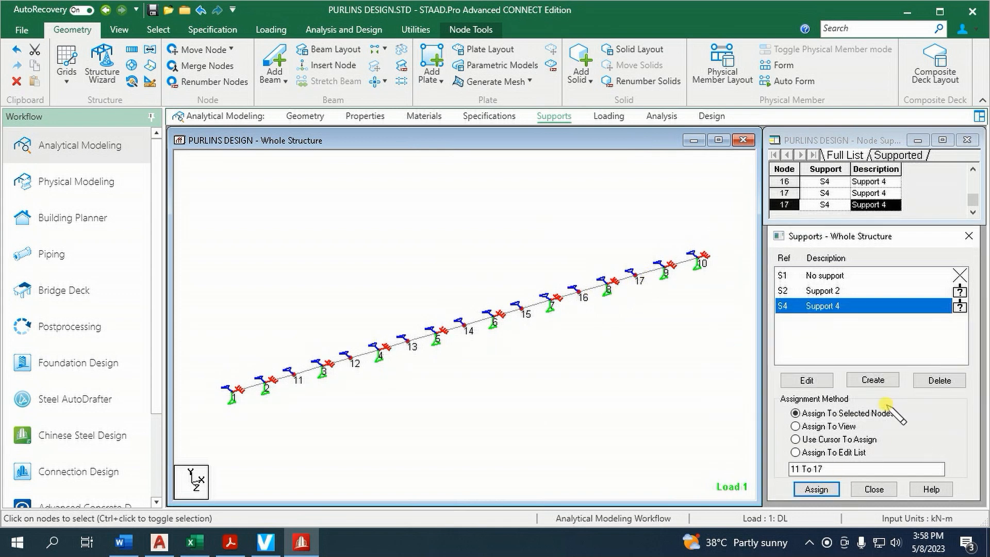
pyautogui.click(795, 439)
# Run the analysis and steel design with the midspan supports, then close the run report while staying in modeling mode
pyautogui.click(344, 30)
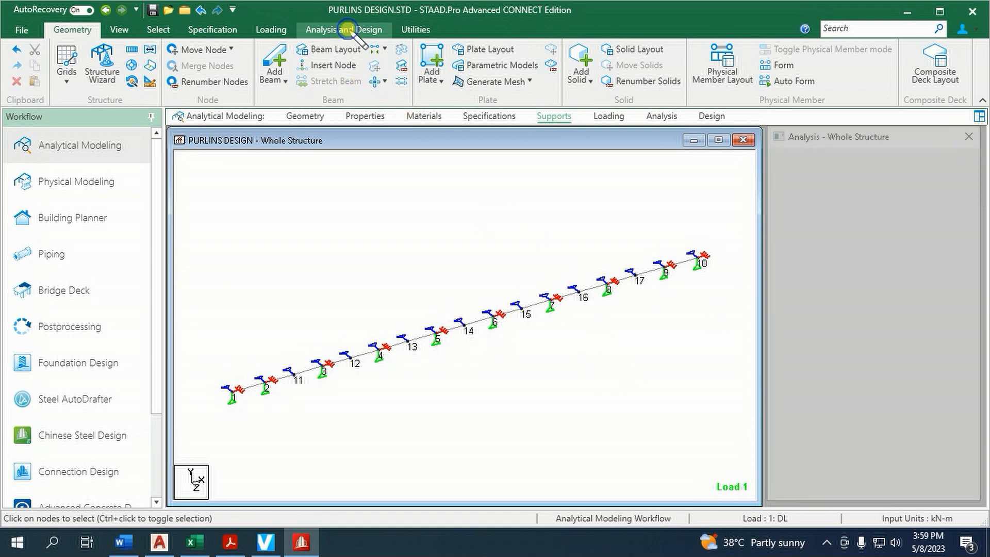
pyautogui.click(237, 67)
pyautogui.click(487, 343)
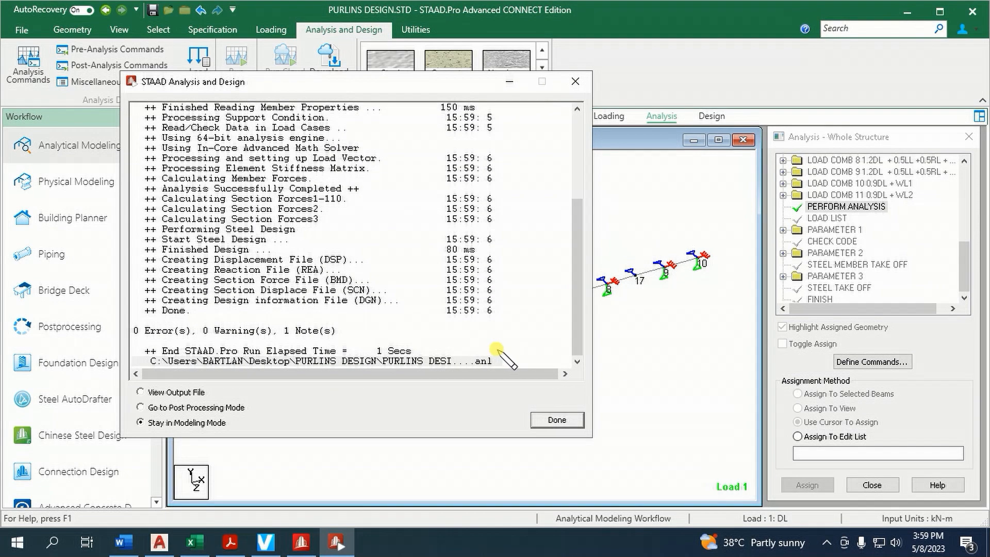
pyautogui.click(557, 419)
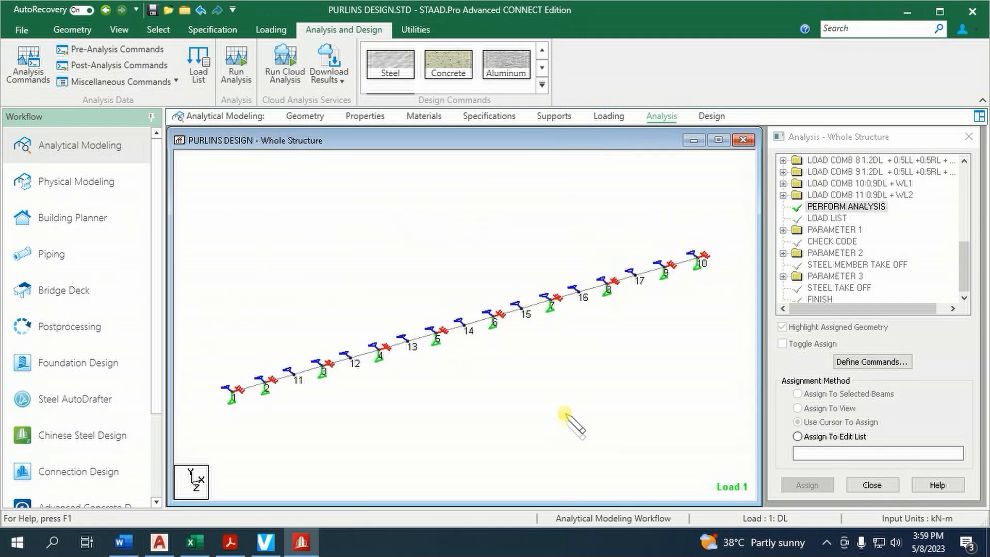
# Check the purlin again for failed beams by selecting members with the failed-beams attribute, and dismiss the resulting message
pyautogui.click(160, 30)
pyautogui.click(836, 83)
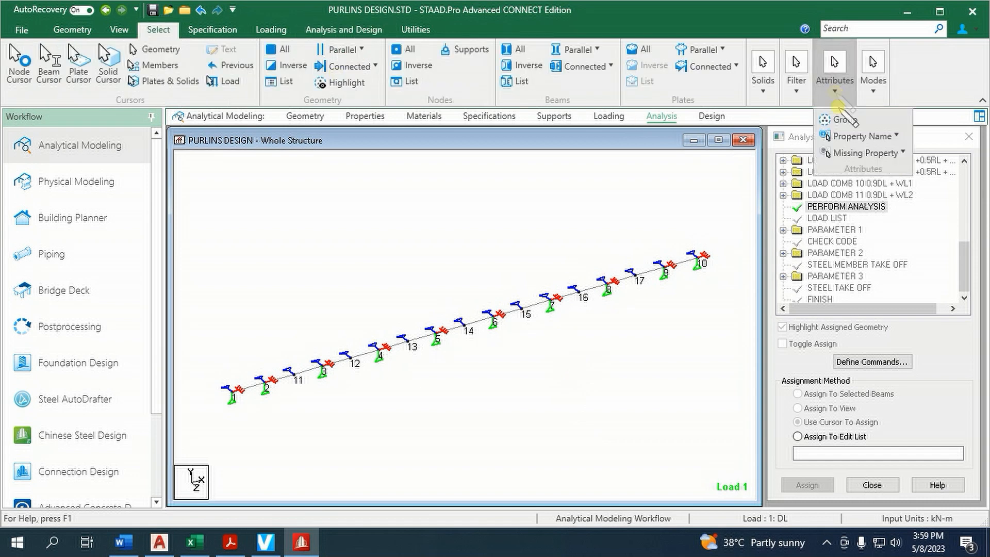
pyautogui.click(857, 138)
pyautogui.click(866, 266)
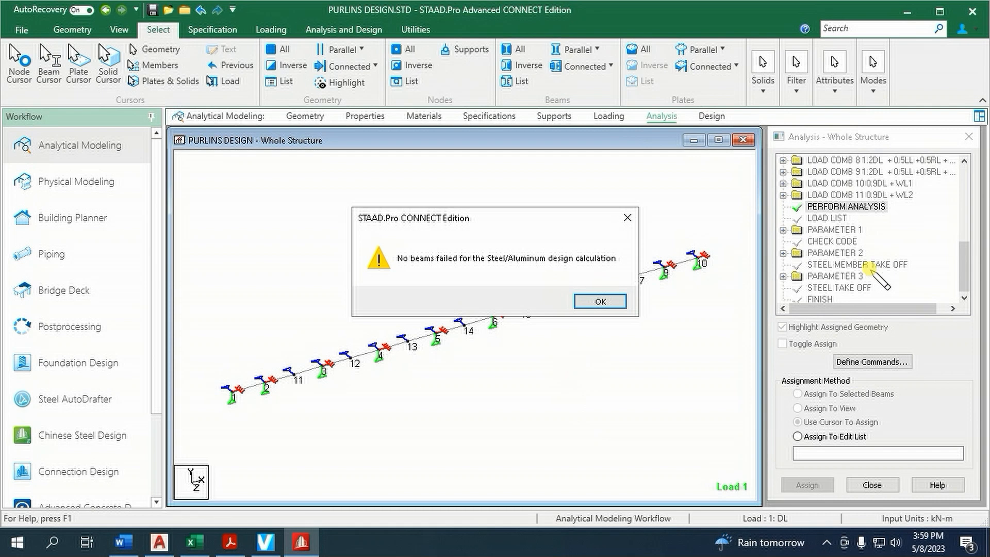
pyautogui.click(601, 302)
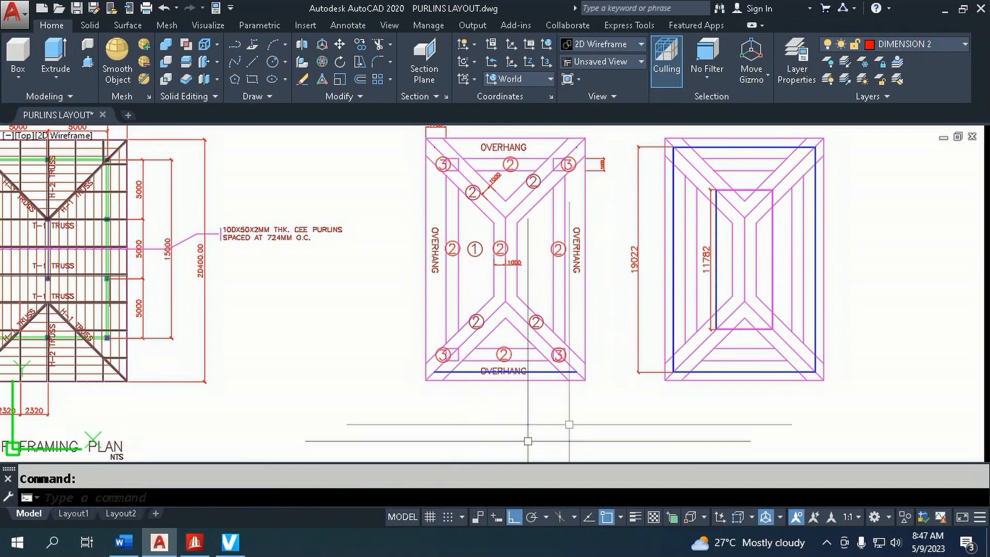
# Select the 11782 purlin line in AutoCAD, then switch to STAAD.Pro and create model PURLINS DESIGN 2 in the Desktop folder PURLINS DESIGN\PURLINS DESIGN 2
pyautogui.click(715, 273)
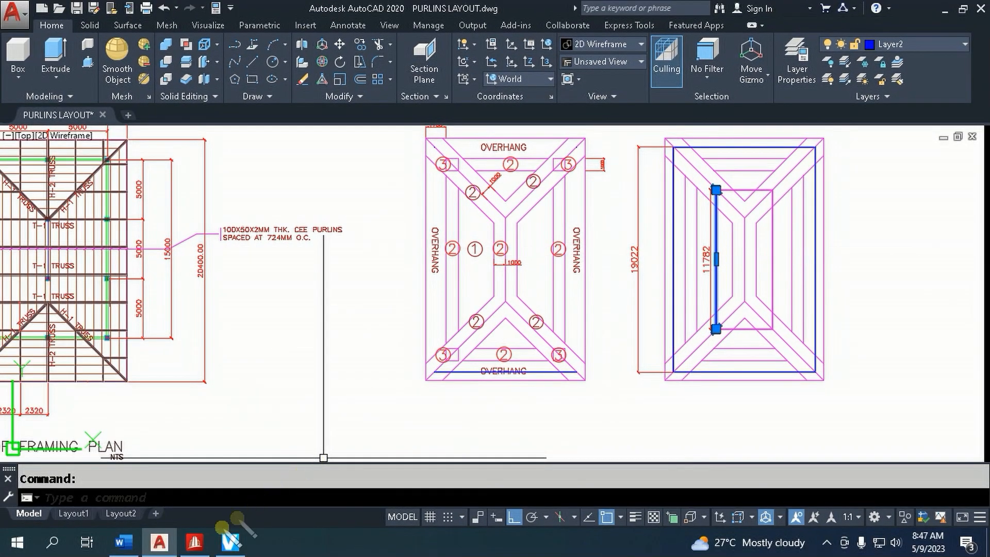
pyautogui.click(192, 543)
pyautogui.doubleClick(454, 129)
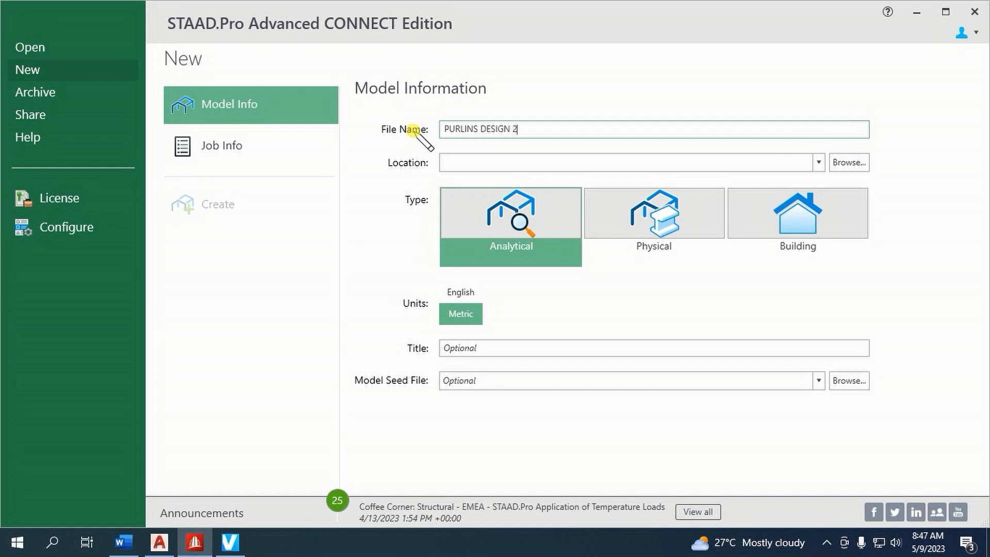
pyautogui.click(849, 162)
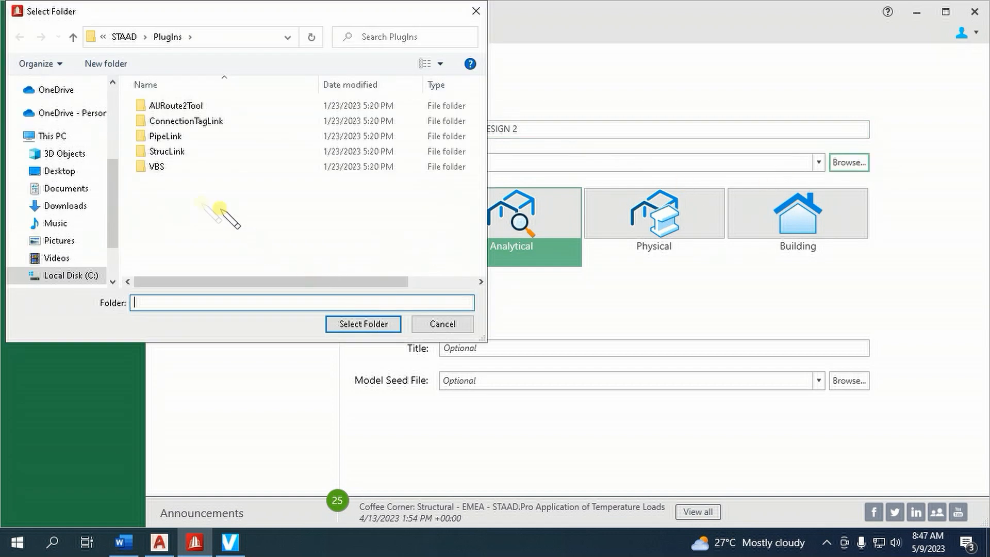
pyautogui.click(58, 171)
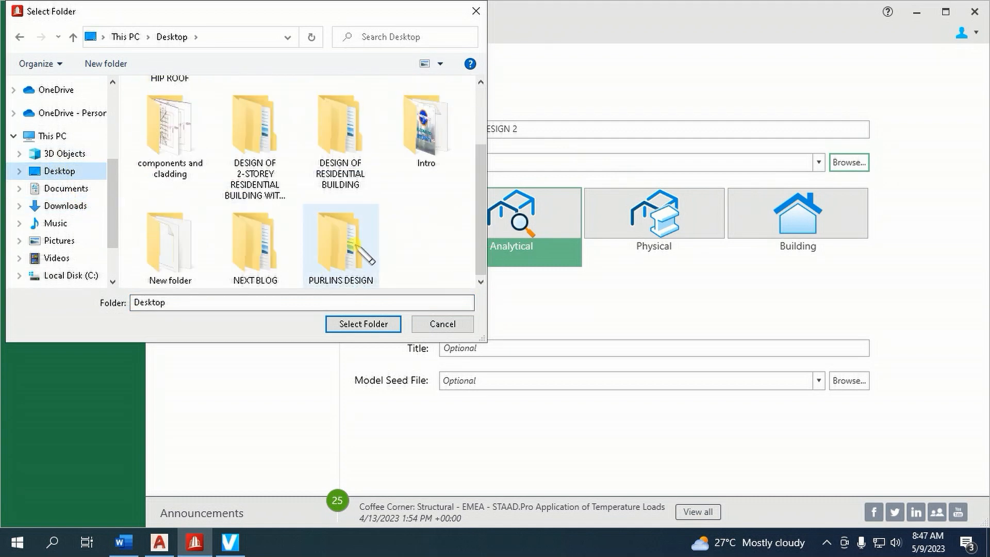
pyautogui.doubleClick(350, 247)
pyautogui.click(204, 121)
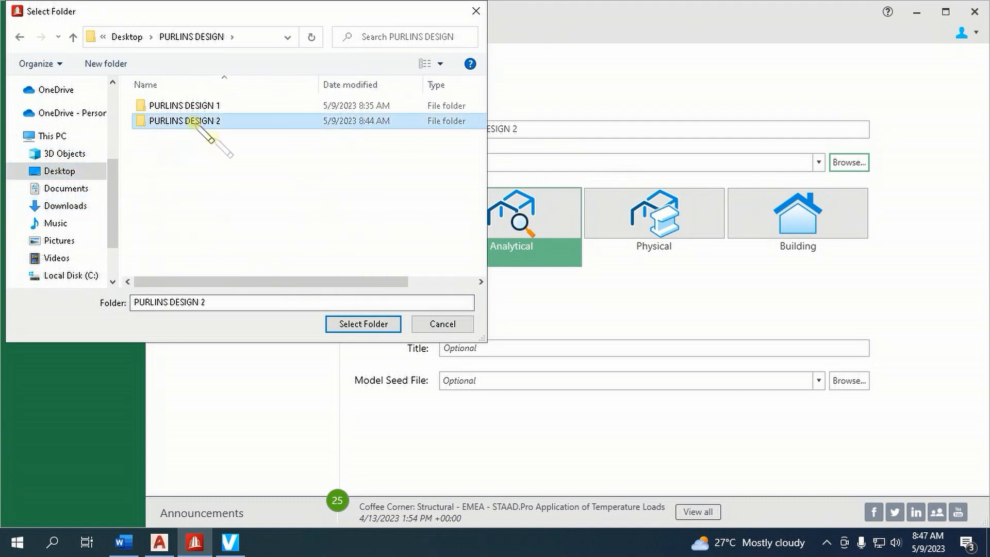
pyautogui.click(350, 324)
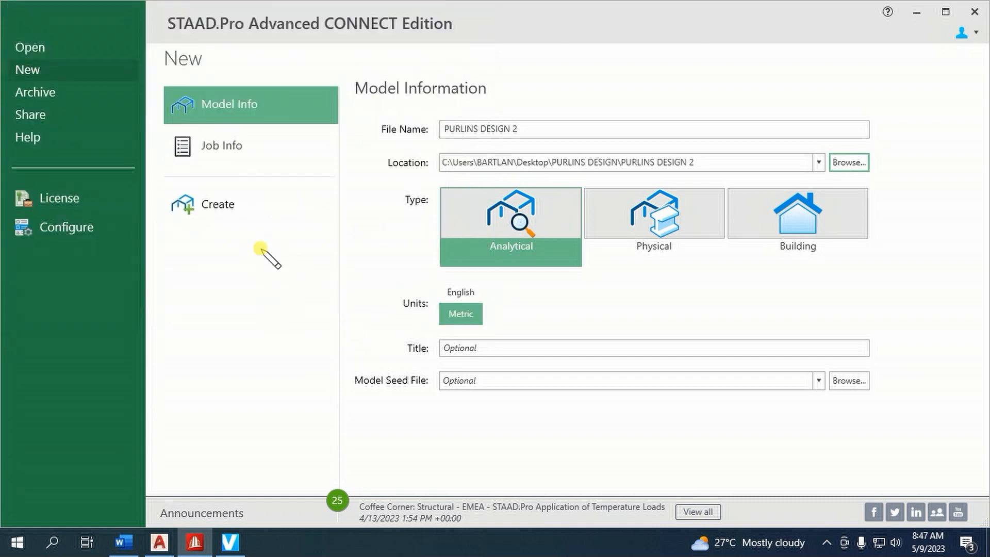
pyautogui.click(219, 205)
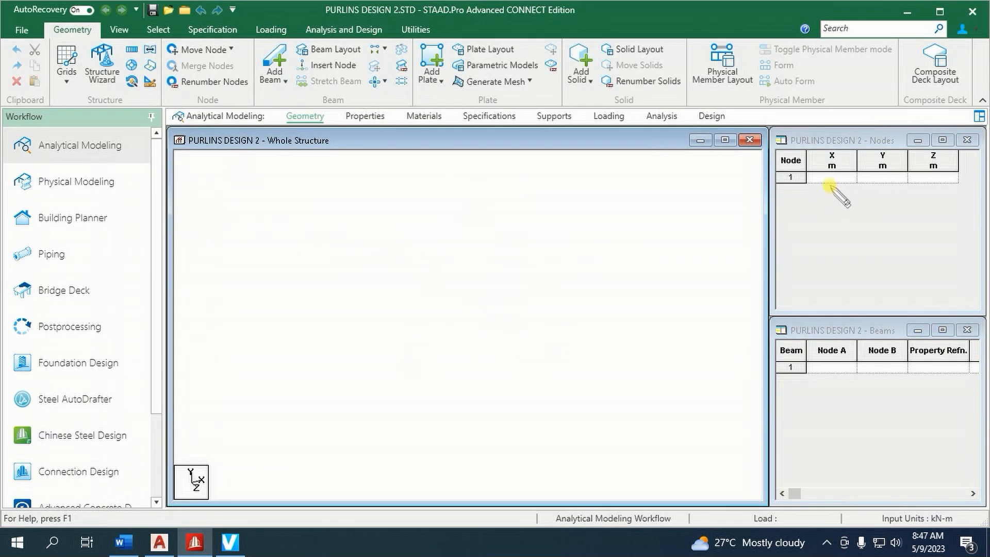
# Add node 1 at the origin with coordinates X 0, Y 0, Z 0
pyautogui.click(829, 180)
pyautogui.write('0')
pyautogui.press('Tab')
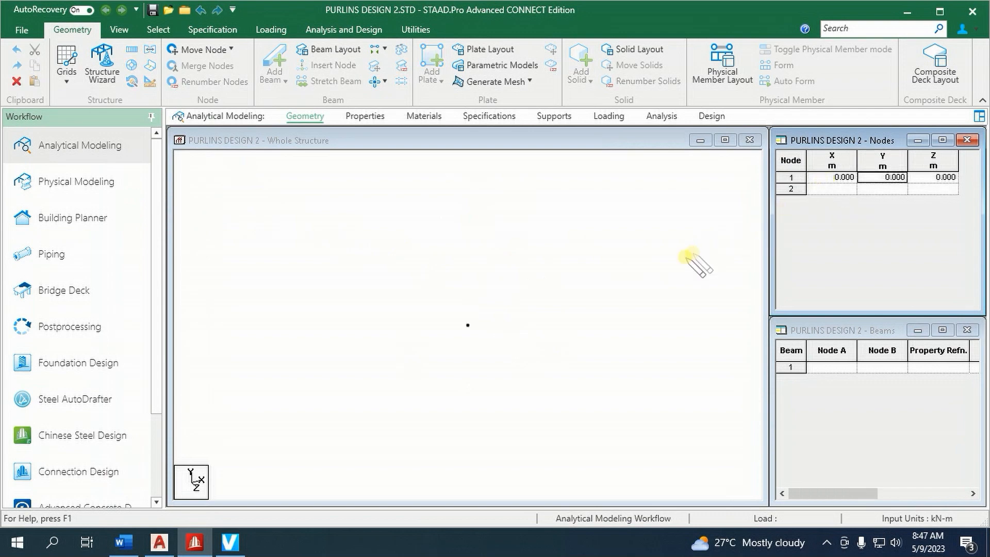
# Switch to AutoCAD and examine the roof framing plan for the truss spacings that divide the selected purlin into spans
pyautogui.click(160, 542)
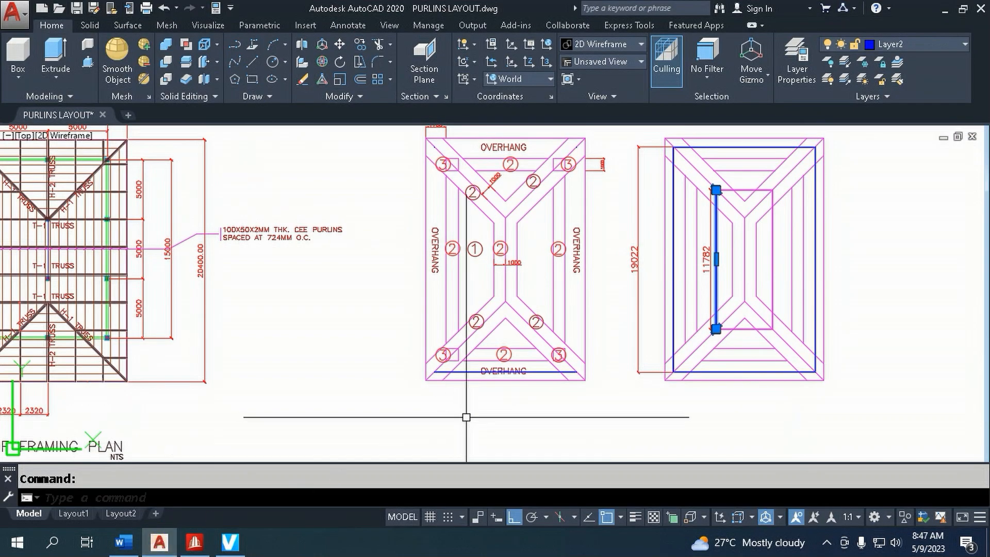
pyautogui.scroll(-2, 380, 384)
pyautogui.scroll(2, 380, 384)
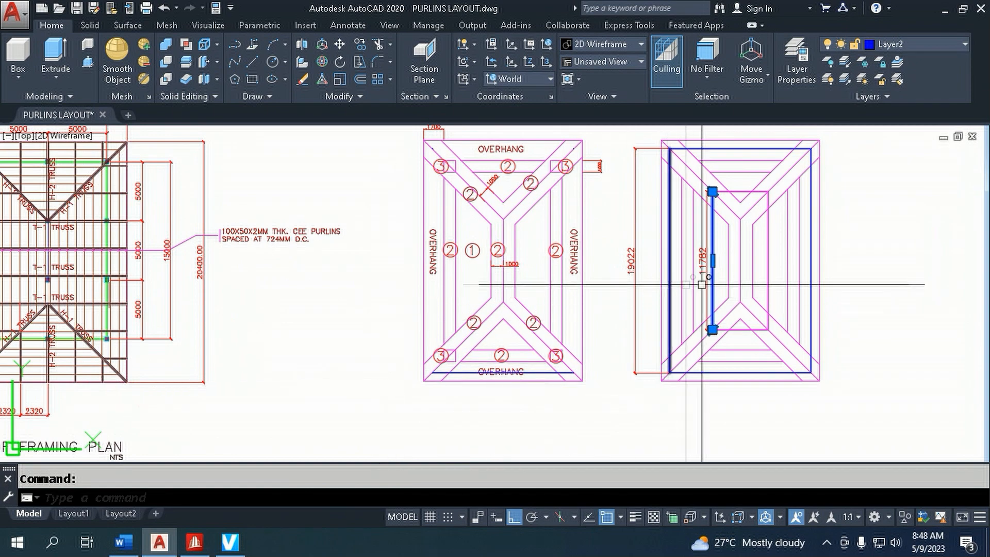
pyautogui.scroll(-2, 314, 310)
pyautogui.scroll(4, 68, 313)
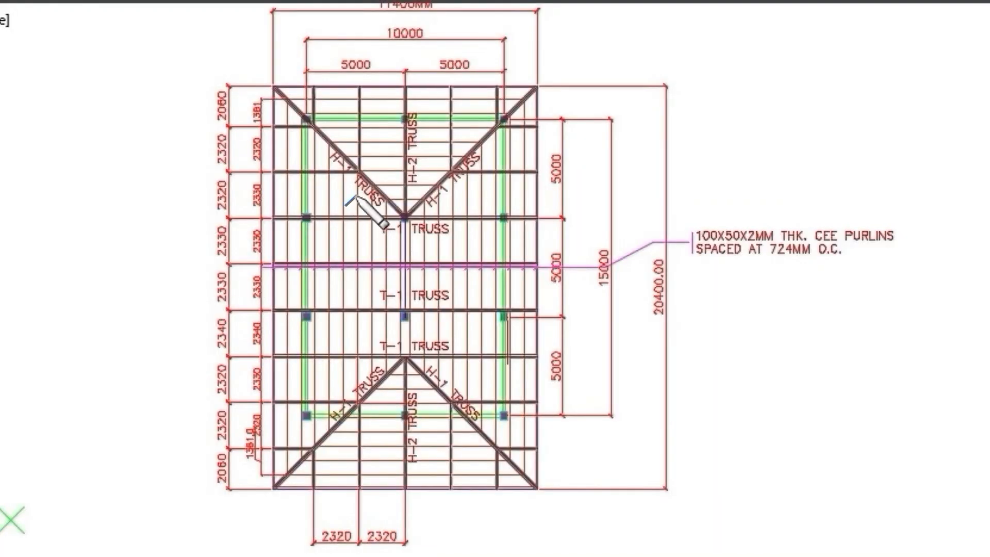
pyautogui.moveTo(357, 198); pyautogui.dragTo(367, 185)
pyautogui.moveTo(345, 248); pyautogui.dragTo(367, 229)
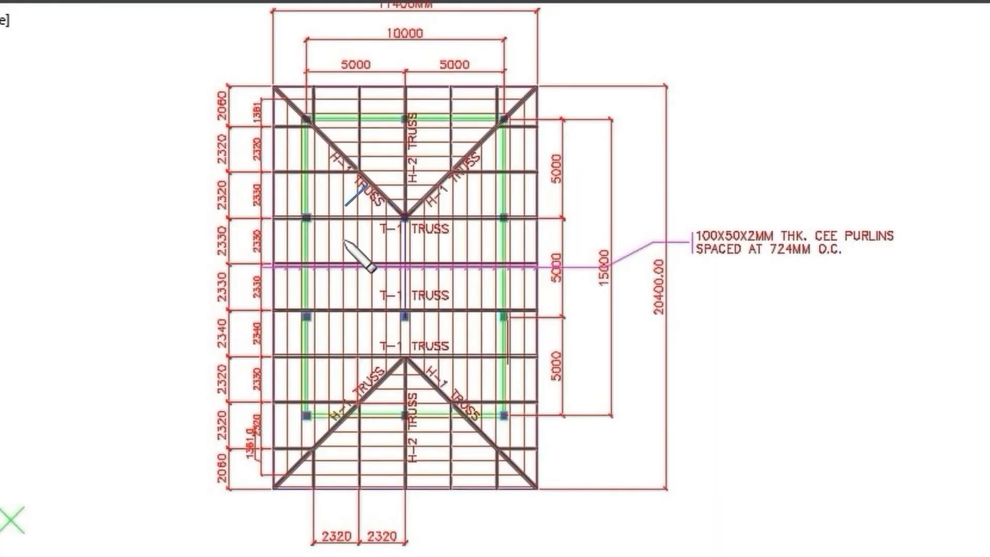
pyautogui.moveTo(346, 294); pyautogui.dragTo(369, 275)
pyautogui.moveTo(345, 344); pyautogui.dragTo(367, 324)
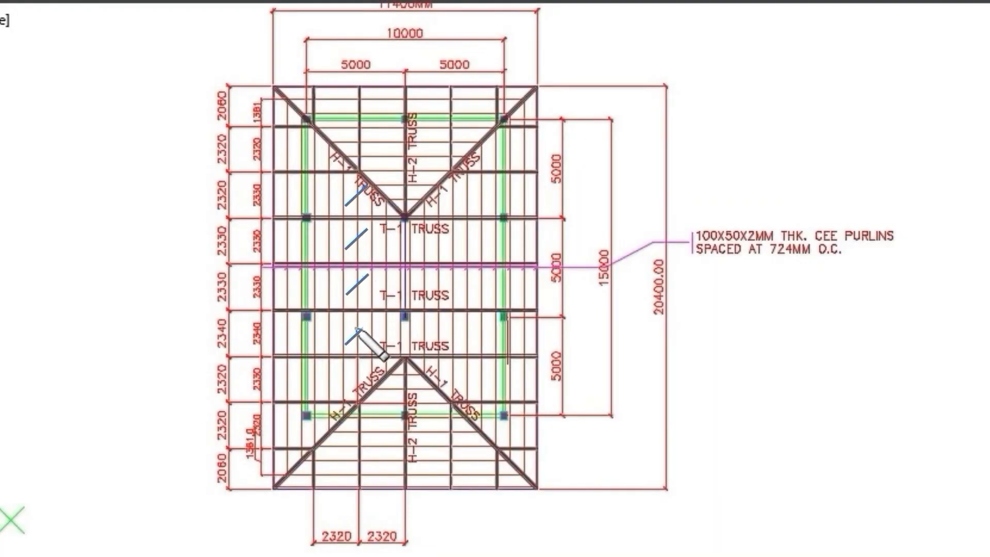
pyautogui.moveTo(346, 388); pyautogui.dragTo(367, 369)
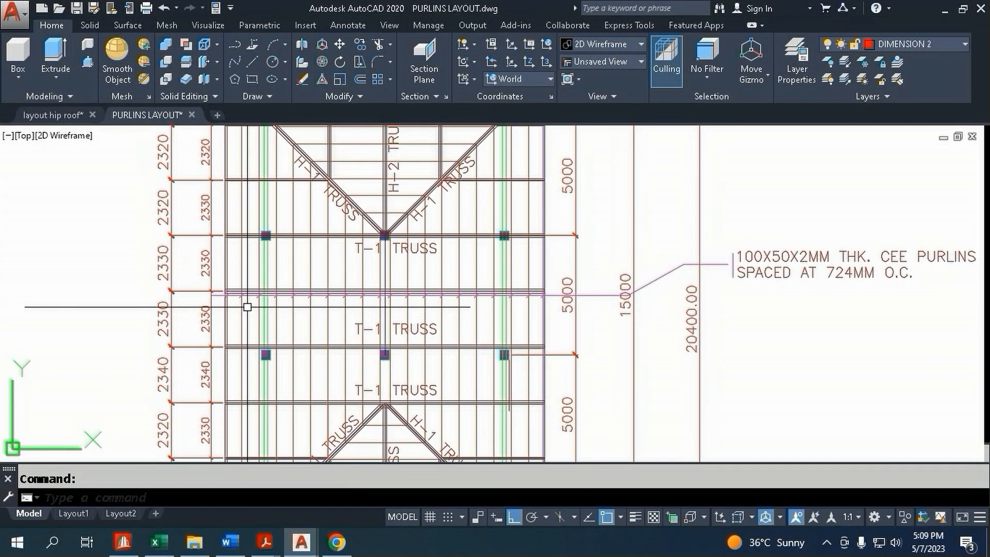
# Switch to STAAD.Pro, select the origin node and set up a Translational Repeat along global X with 5 steps
pyautogui.click(129, 548)
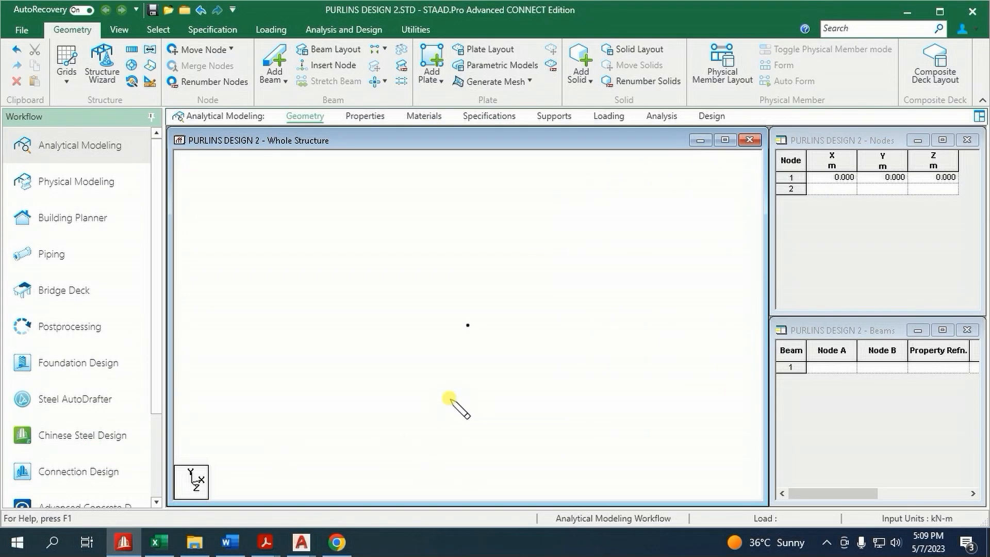
pyautogui.rightClick(377, 297)
pyautogui.moveTo(420, 241)
pyautogui.click(572, 239)
pyautogui.click(468, 325)
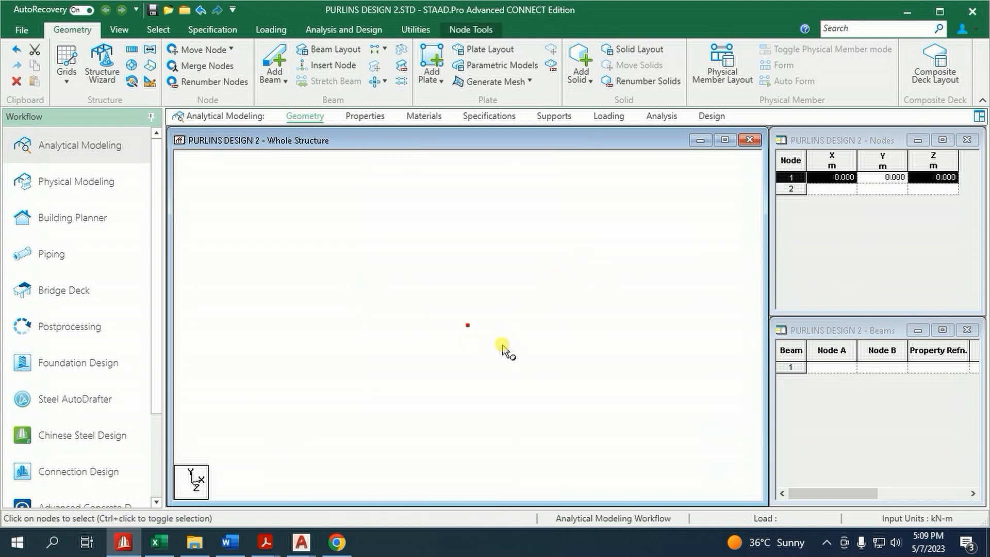
pyautogui.click(132, 50)
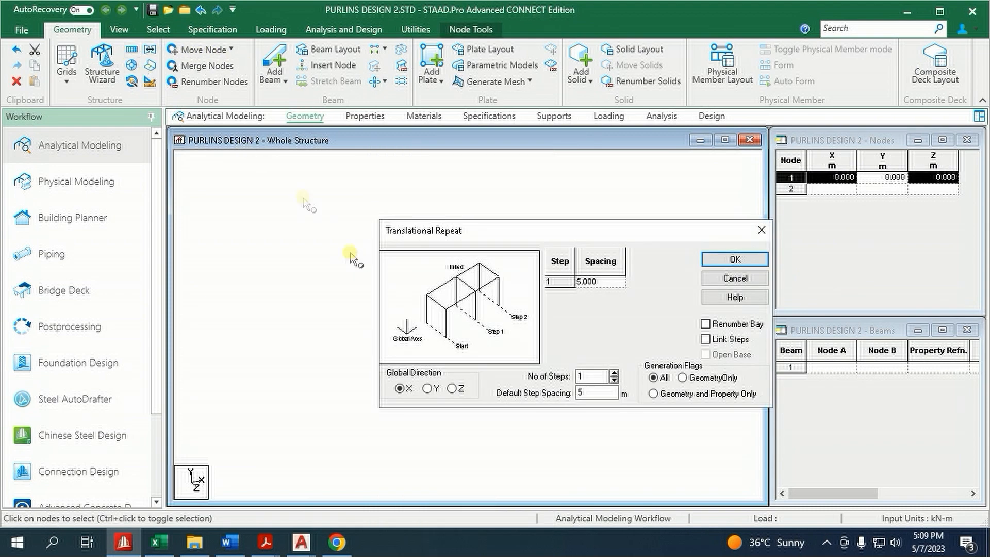
pyautogui.doubleClick(594, 376)
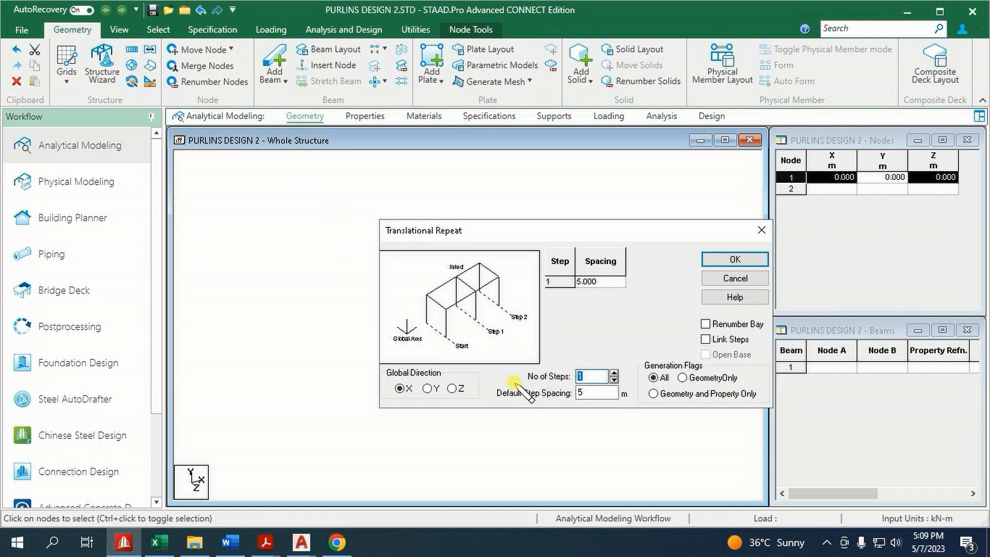
pyautogui.write('5')
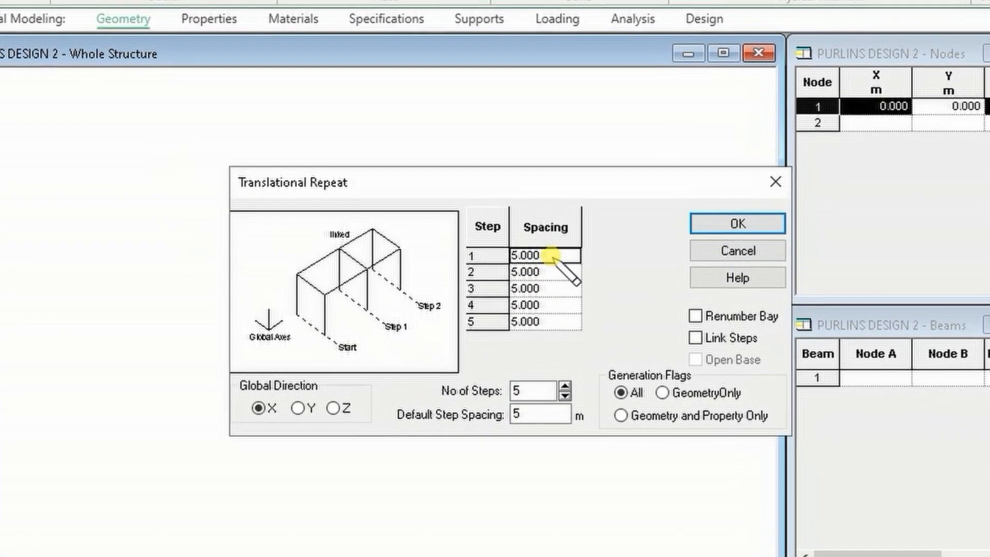
# Generate the purlin spans with step spacings of 2.33, 2.33, 2.33, 2.34 and 2.33 m and the steps linked
pyautogui.doubleClick(605, 281)
pyautogui.write('2')
pyautogui.write('.33')
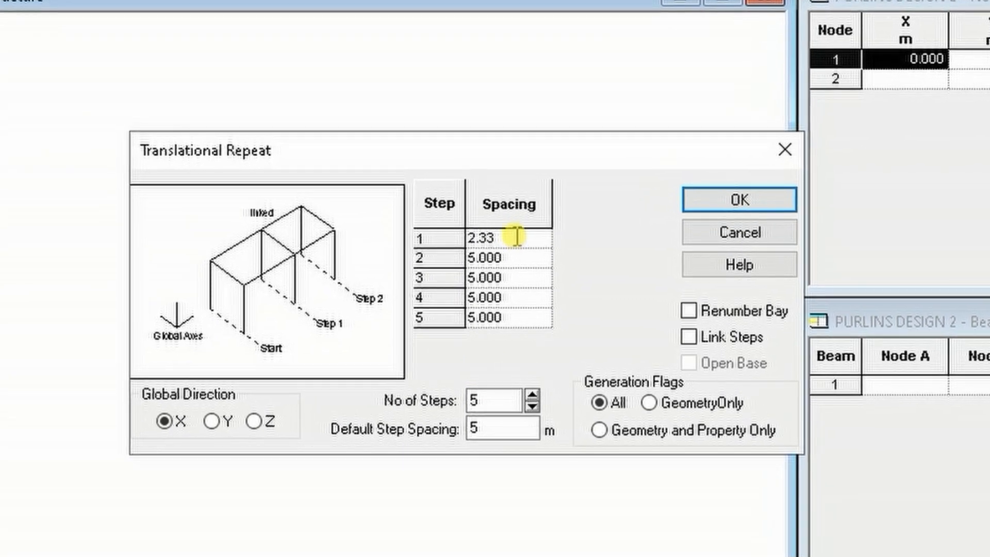
pyautogui.doubleClick(535, 258)
pyautogui.write('2.33')
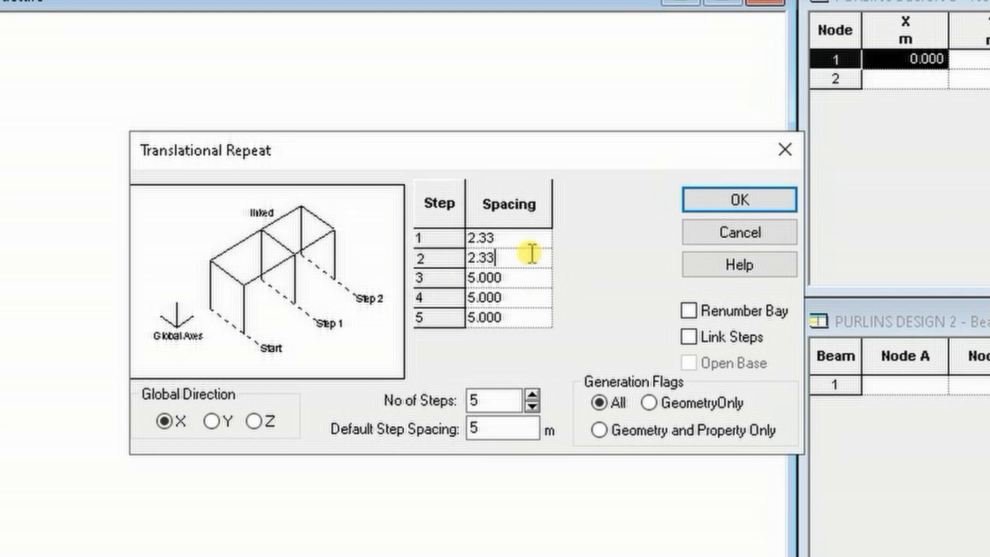
pyautogui.click(532, 282)
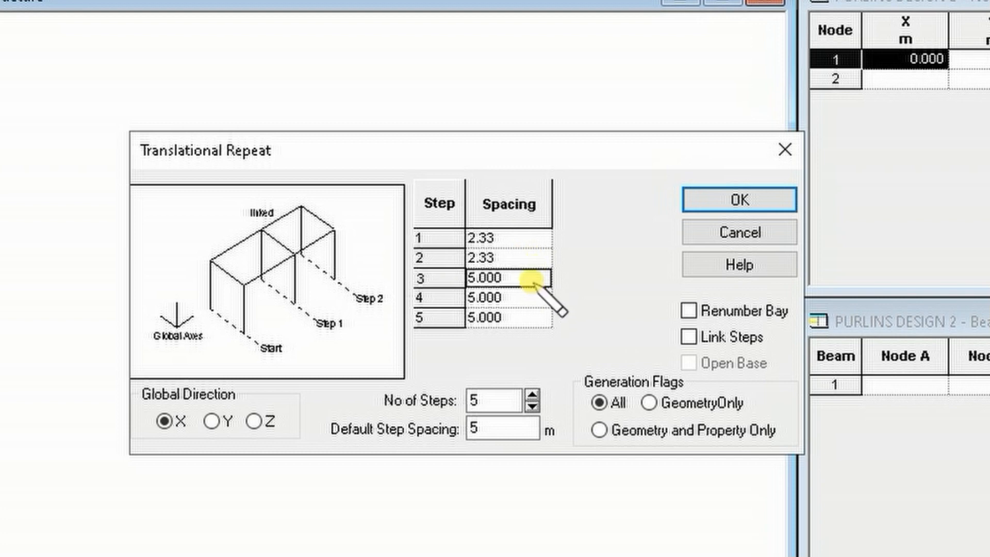
pyautogui.write('2.33')
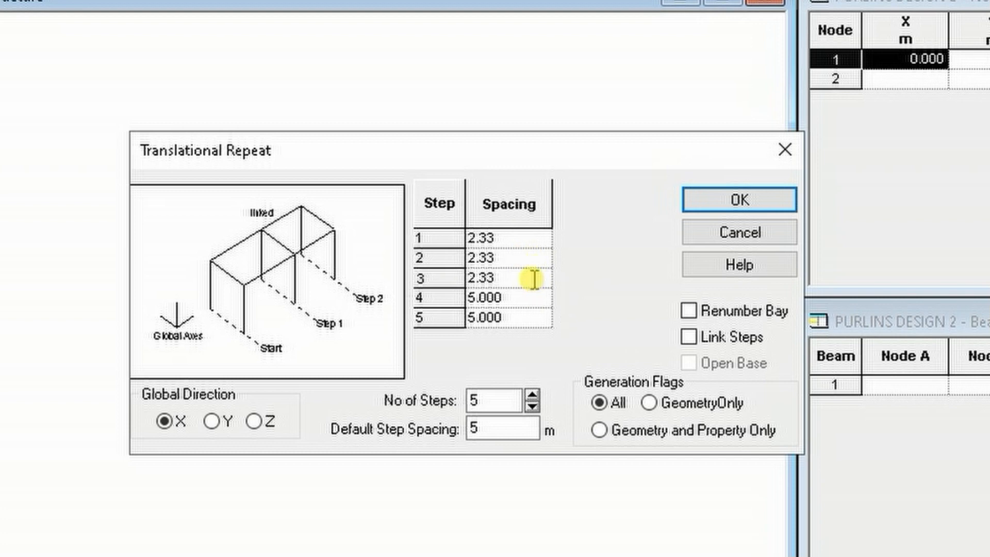
pyautogui.click(530, 299)
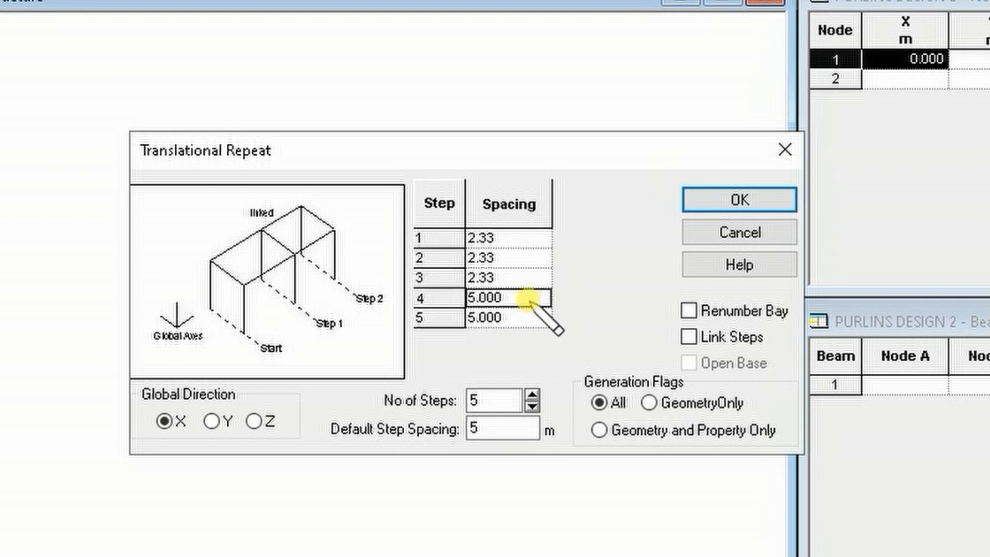
pyautogui.write('2.34')
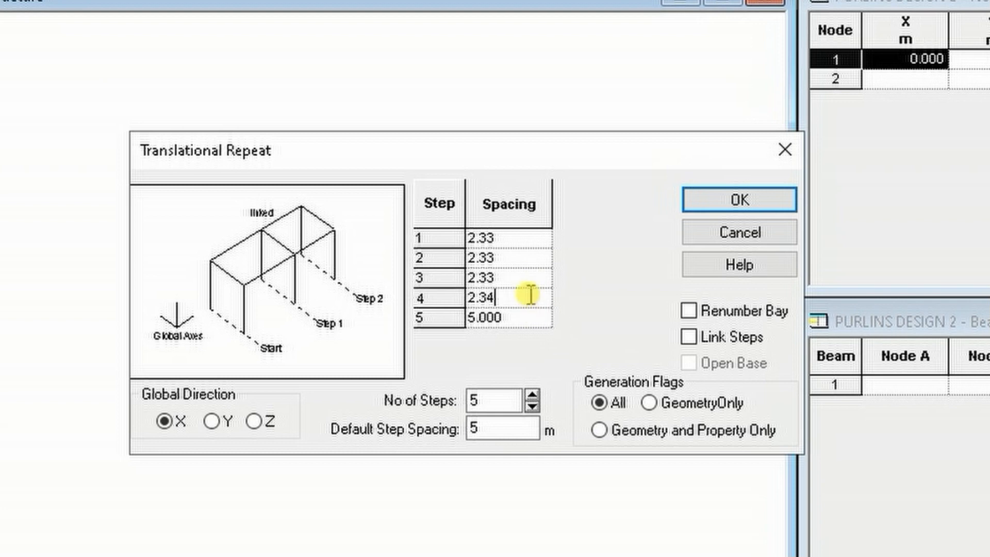
pyautogui.click(523, 323)
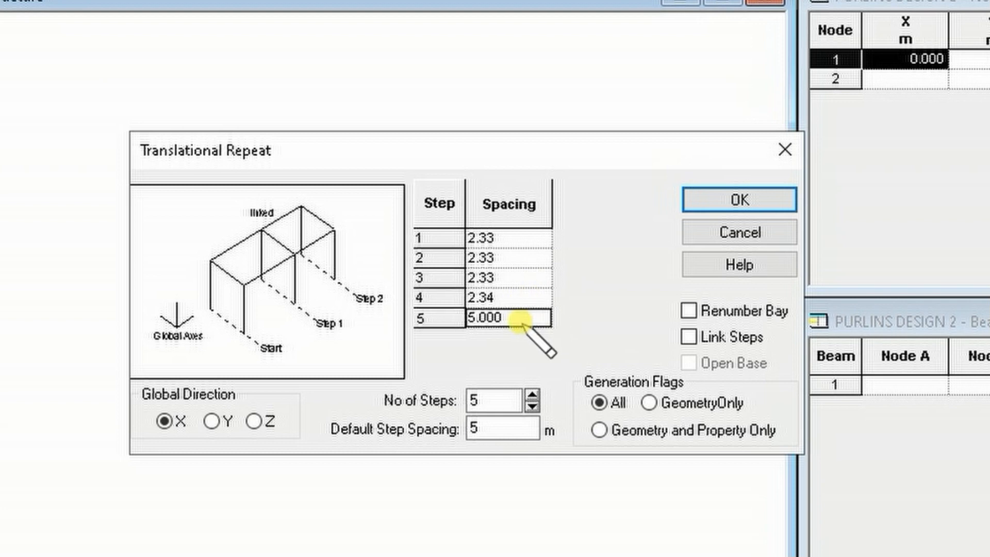
pyautogui.write('2.33')
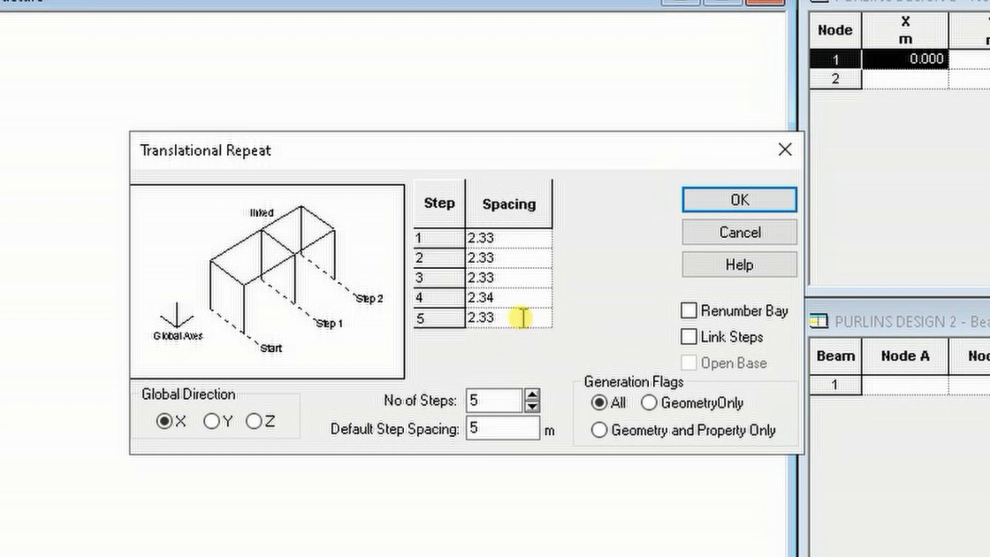
pyautogui.click(688, 336)
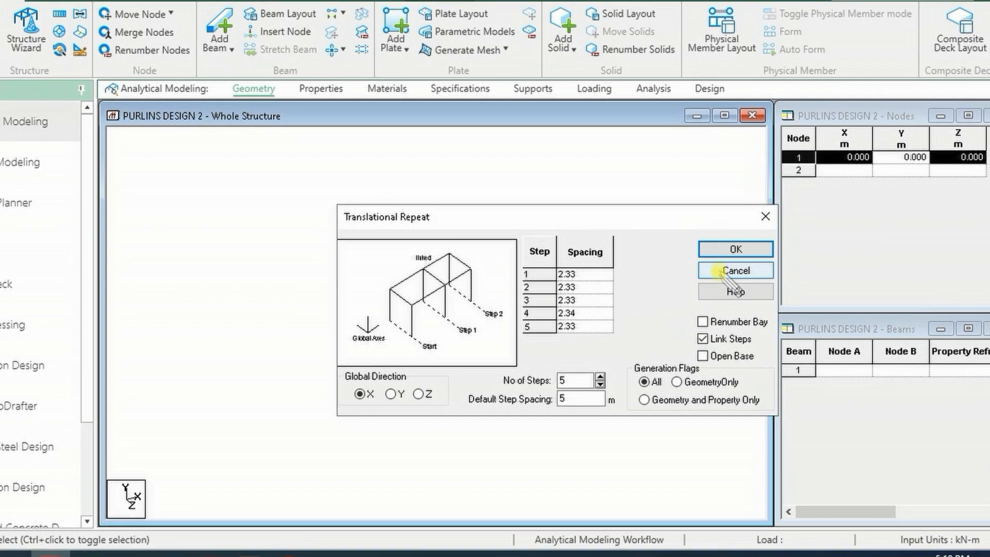
pyautogui.click(732, 250)
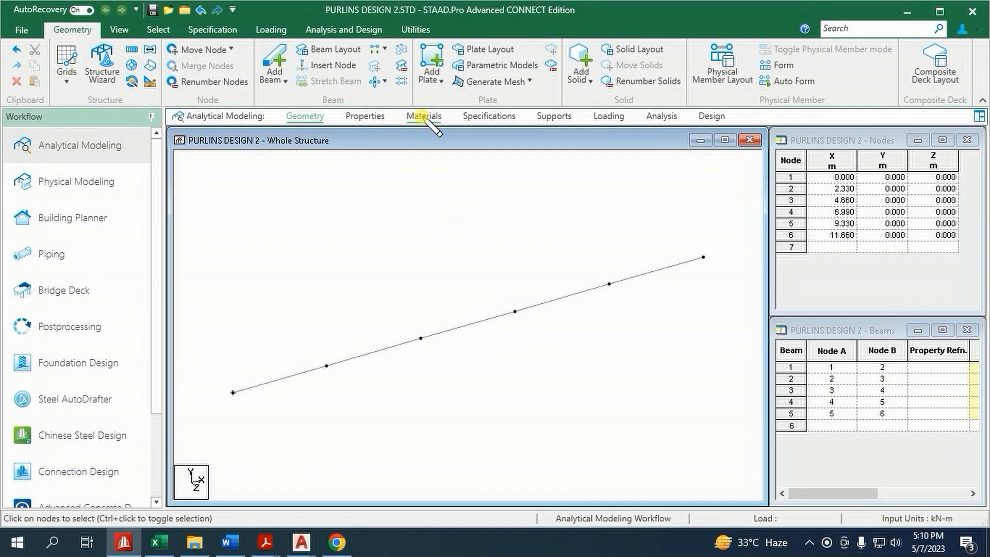
# Create a new user table for beam sections with the section type CHANNEL
pyautogui.click(376, 117)
pyautogui.click(923, 391)
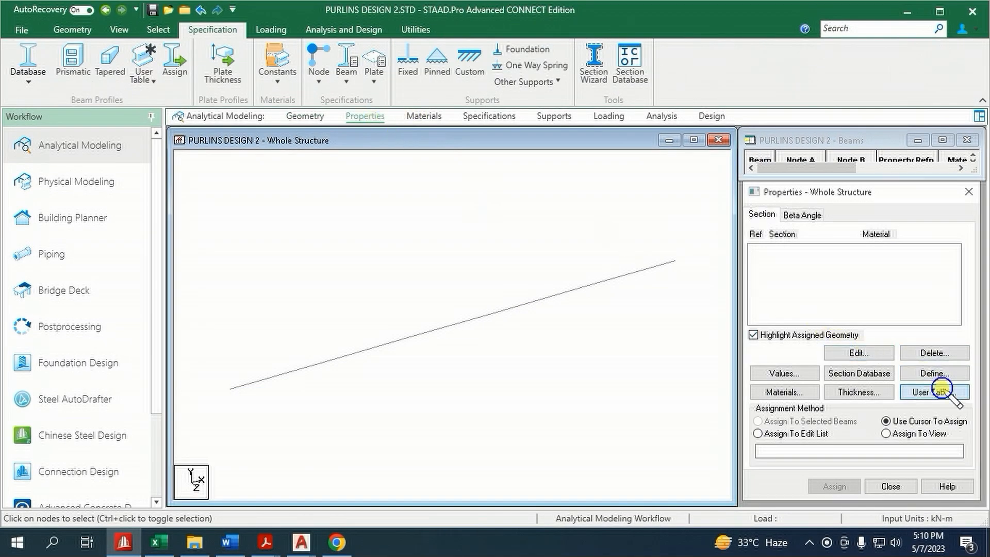
pyautogui.click(851, 382)
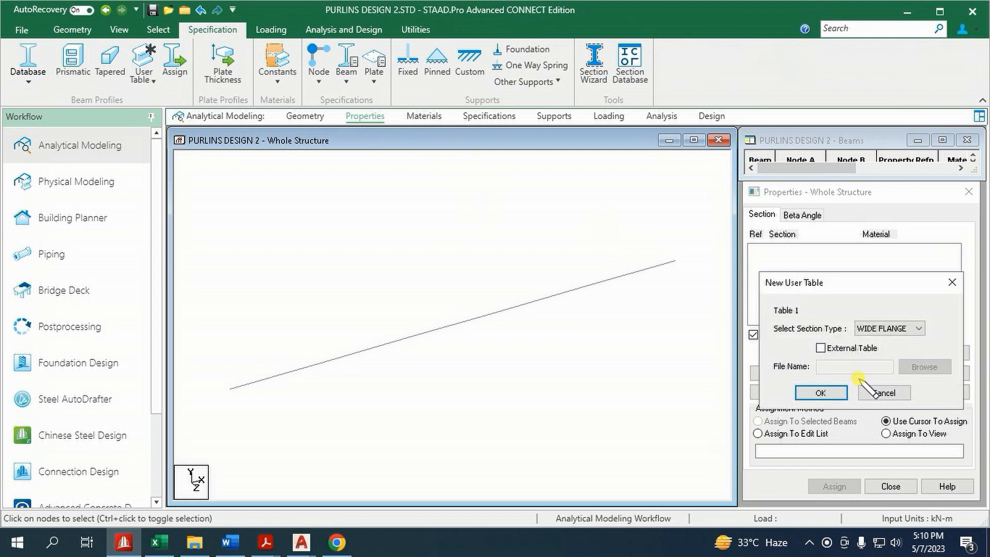
pyautogui.moveTo(884, 283); pyautogui.dragTo(558, 155)
pyautogui.click(563, 199)
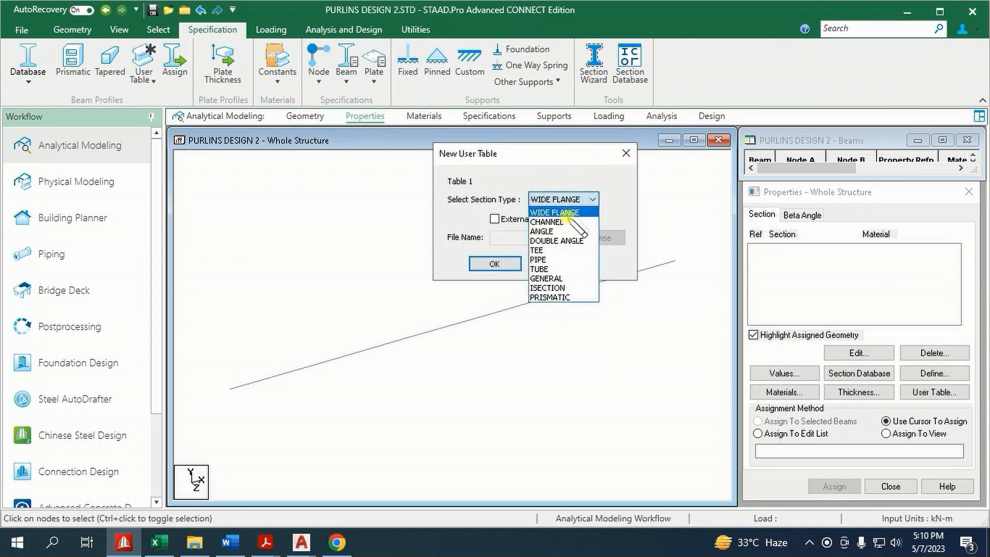
pyautogui.click(547, 221)
pyautogui.click(494, 264)
# Add channel section CEECHANNEL with D 0.1, TF 0.002, WF 0.05 and TW 0.002 m, and calculate its section properties
pyautogui.click(406, 341)
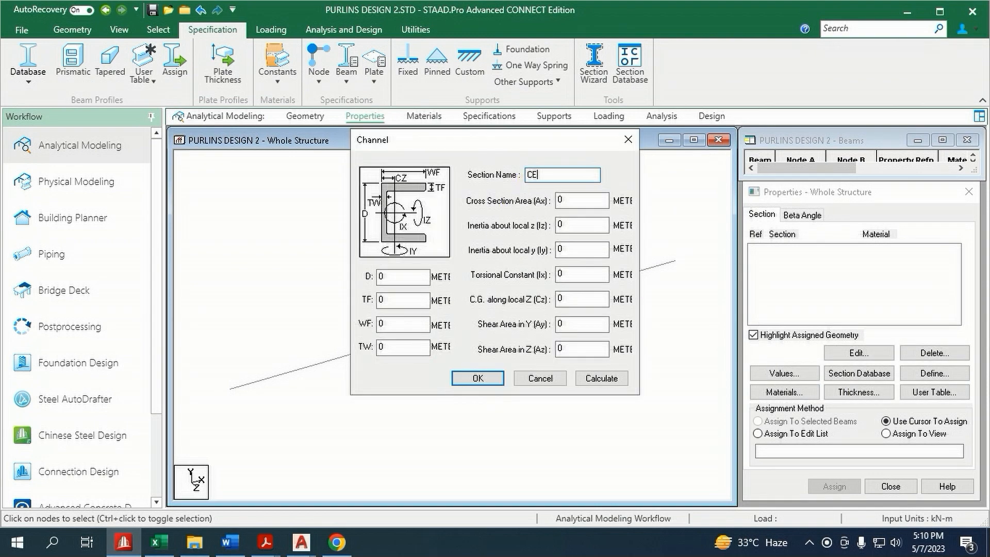
pyautogui.moveTo(393, 281); pyautogui.dragTo(320, 292)
pyautogui.write('0.1')
pyautogui.moveTo(393, 300); pyautogui.dragTo(310, 303)
pyautogui.write('0.002')
pyautogui.moveTo(380, 324); pyautogui.dragTo(409, 347)
pyautogui.write('.05.002')
pyautogui.click(601, 378)
pyautogui.click(478, 378)
pyautogui.click(579, 303)
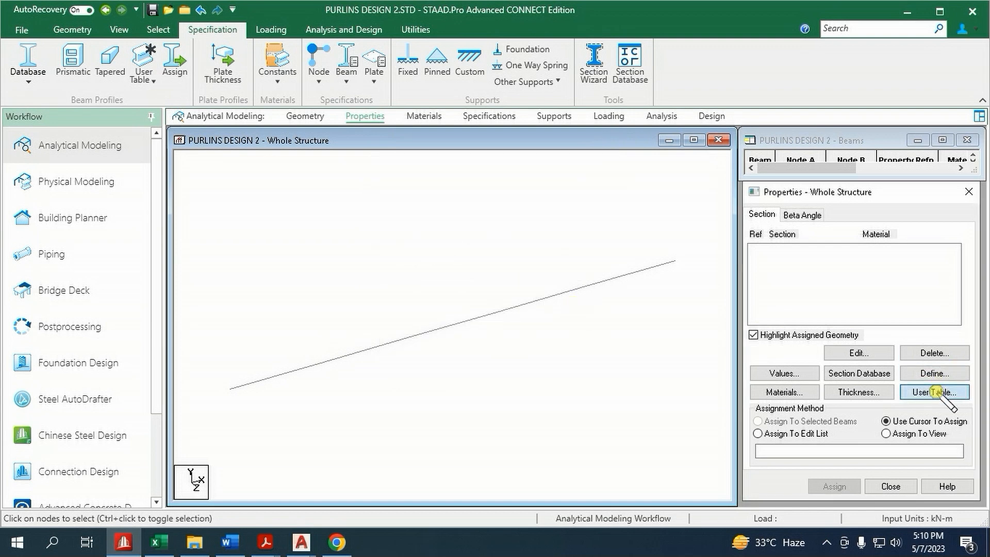
# Add the CEECHANNEL user table section with material STEEL_36_KSI to the model's section properties
pyautogui.click(935, 392)
pyautogui.click(850, 391)
pyautogui.click(851, 521)
pyautogui.click(769, 481)
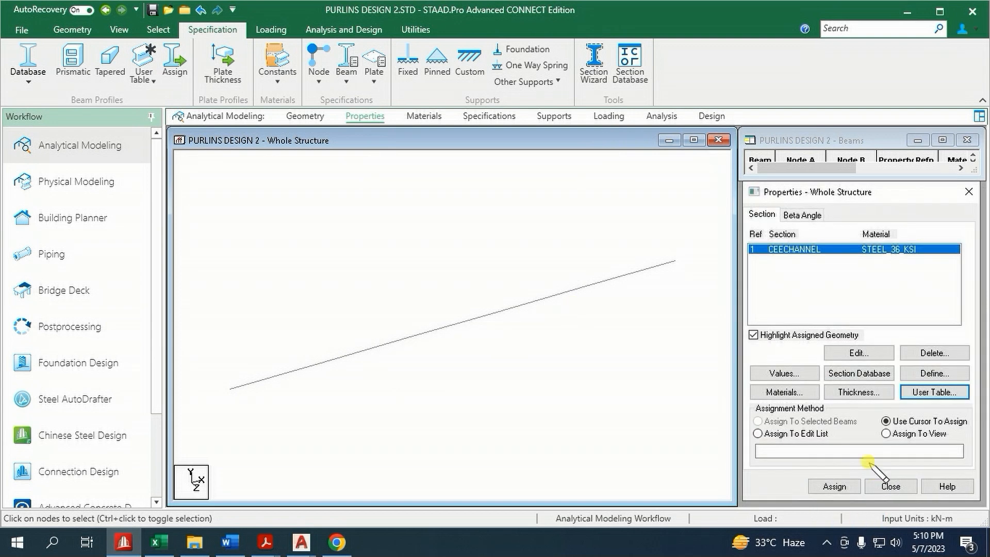
# Assign the CEECHANNEL section to all five purlin beams
pyautogui.moveTo(197, 227); pyautogui.dragTo(690, 461)
pyautogui.click(838, 485)
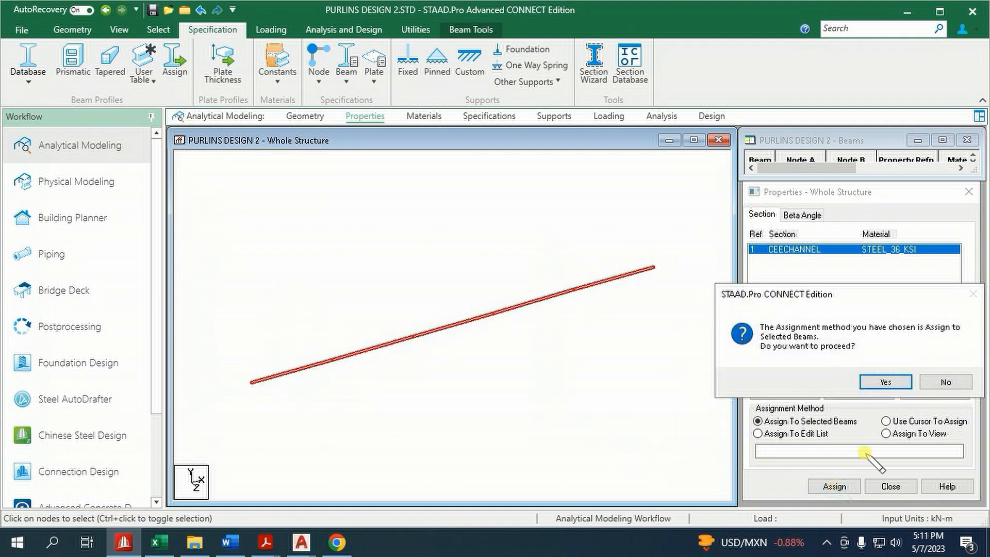
pyautogui.click(881, 382)
pyautogui.click(646, 349)
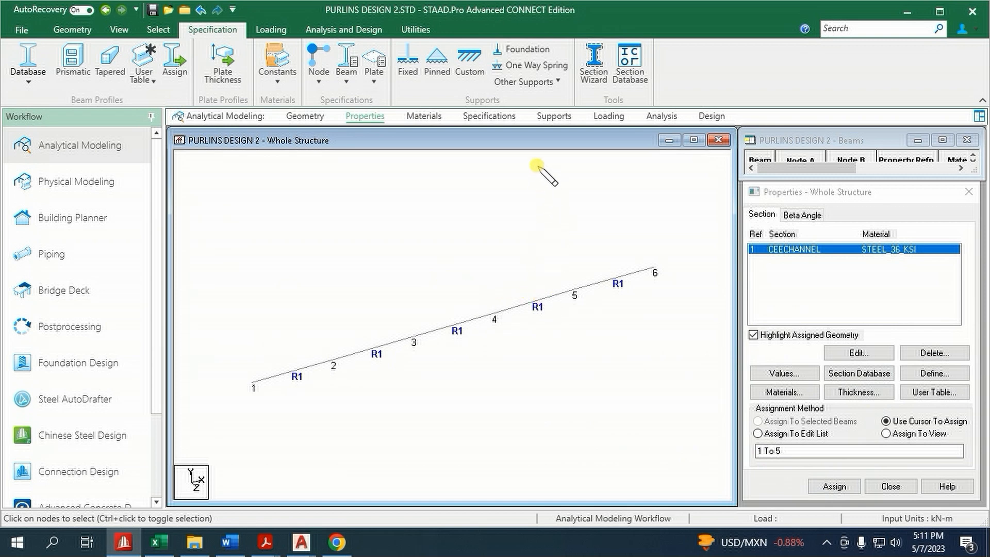
# Create an Enforced But support with MY and MZ released
pyautogui.click(554, 116)
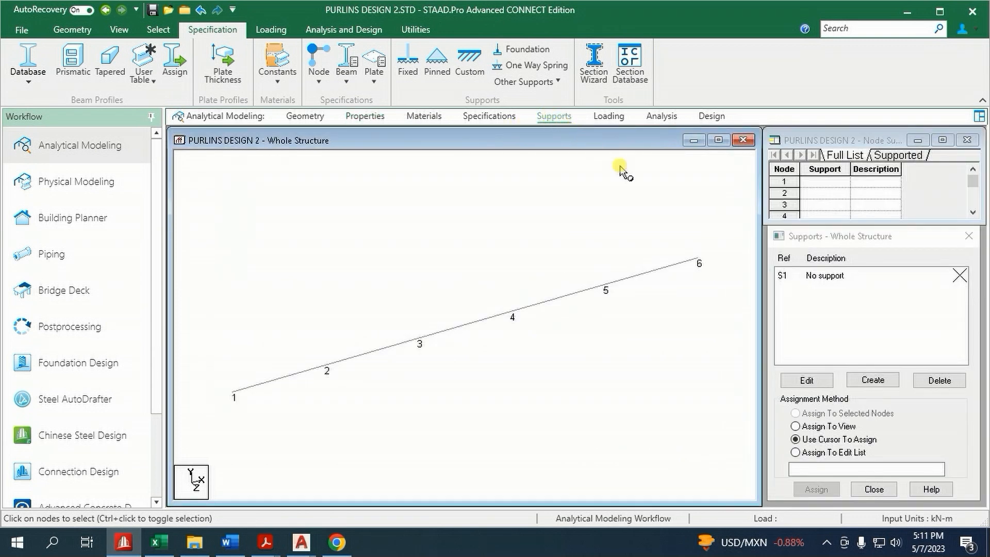
pyautogui.click(876, 381)
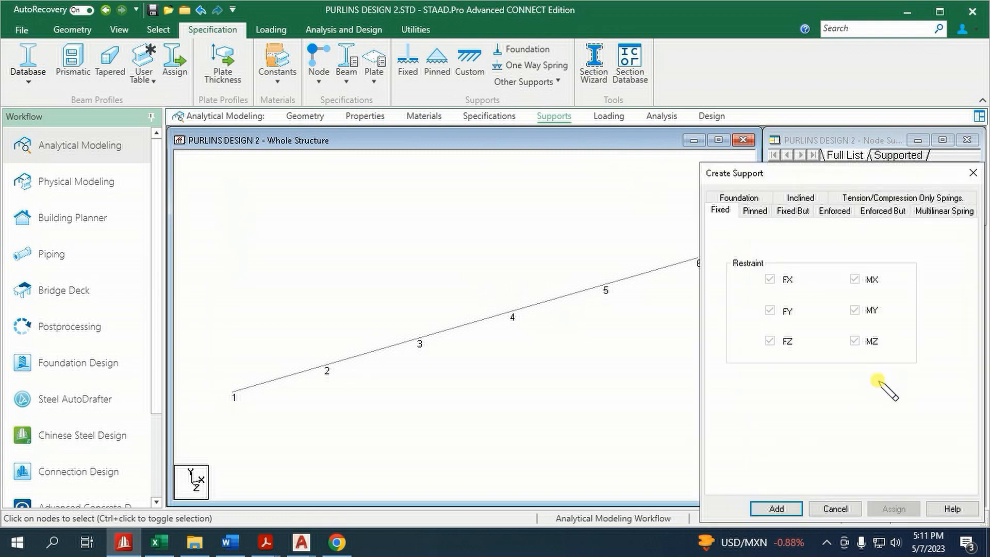
pyautogui.click(883, 211)
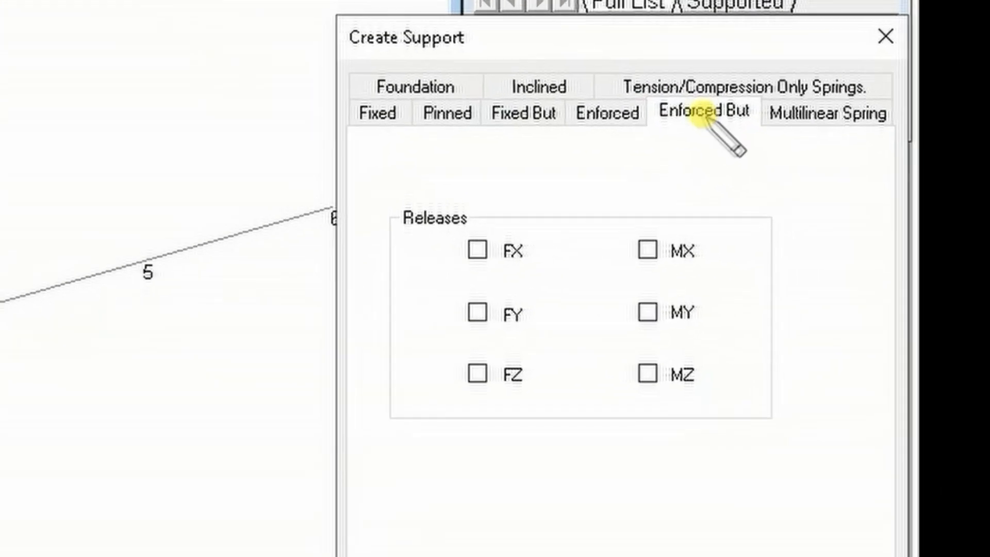
pyautogui.click(648, 312)
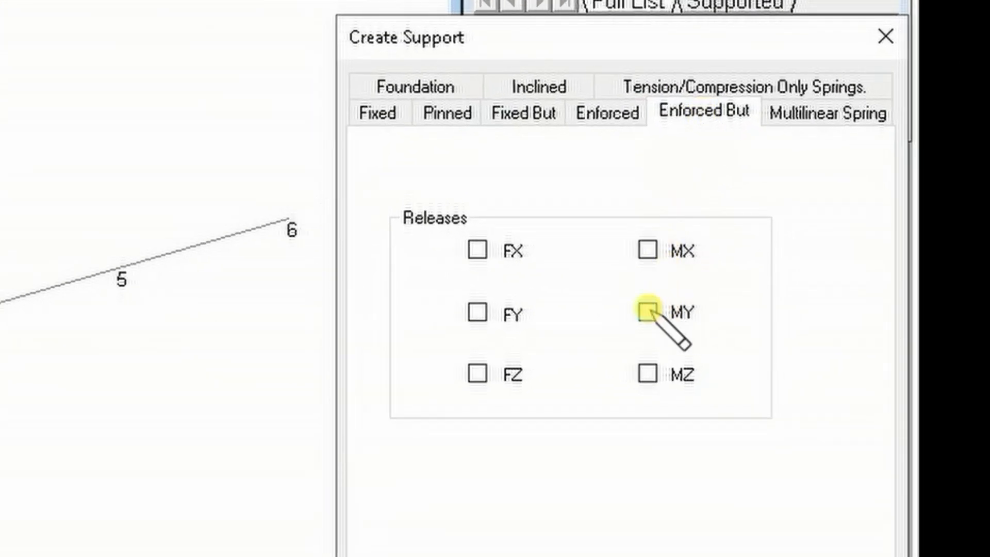
pyautogui.click(649, 372)
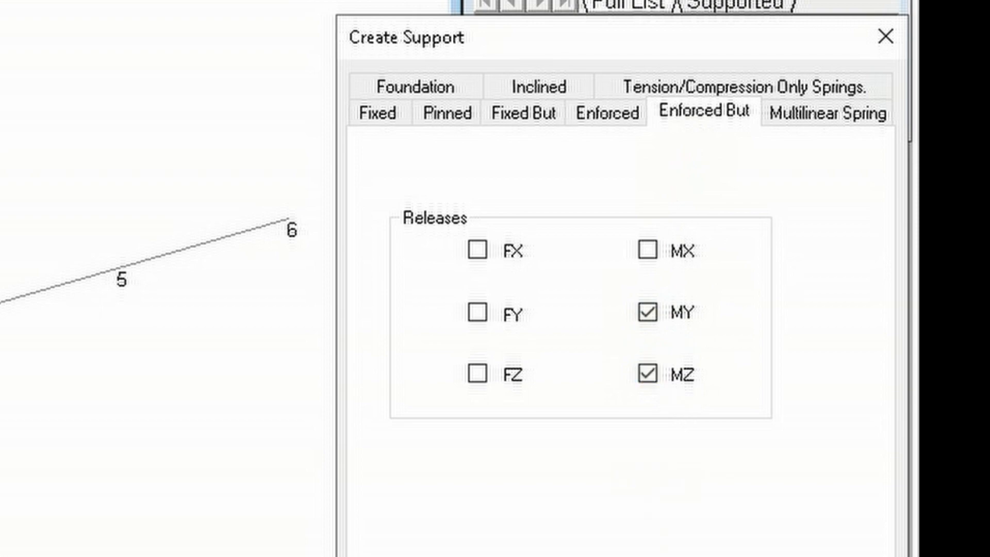
pyautogui.click(454, 556)
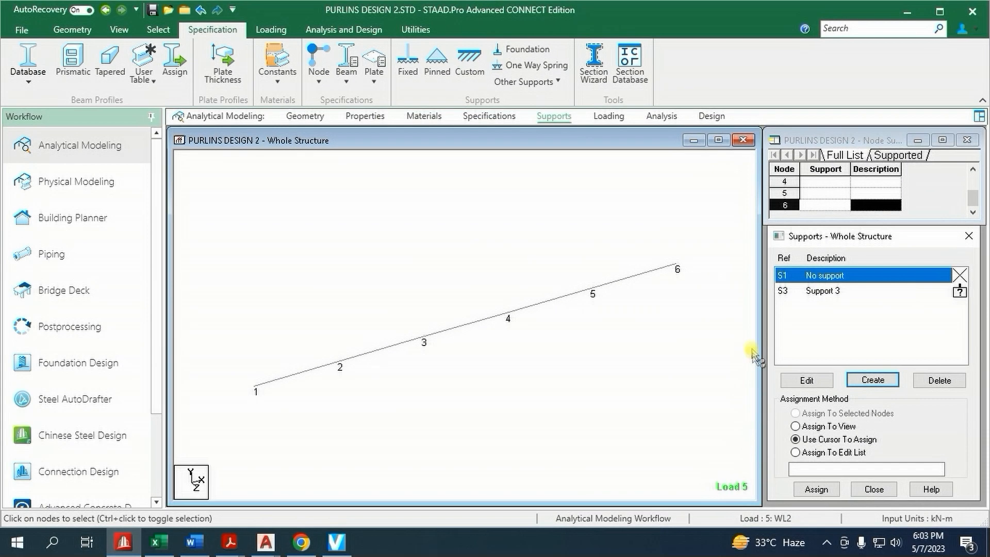
# Assign the new Enforced But support to all purlin nodes, 1 to 6
pyautogui.click(601, 275)
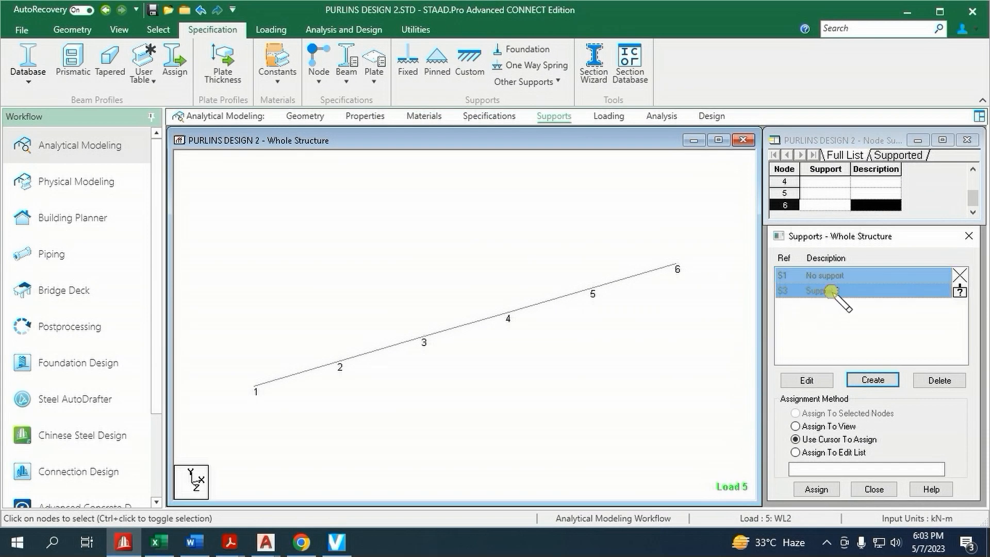
pyautogui.moveTo(216, 233); pyautogui.dragTo(751, 440)
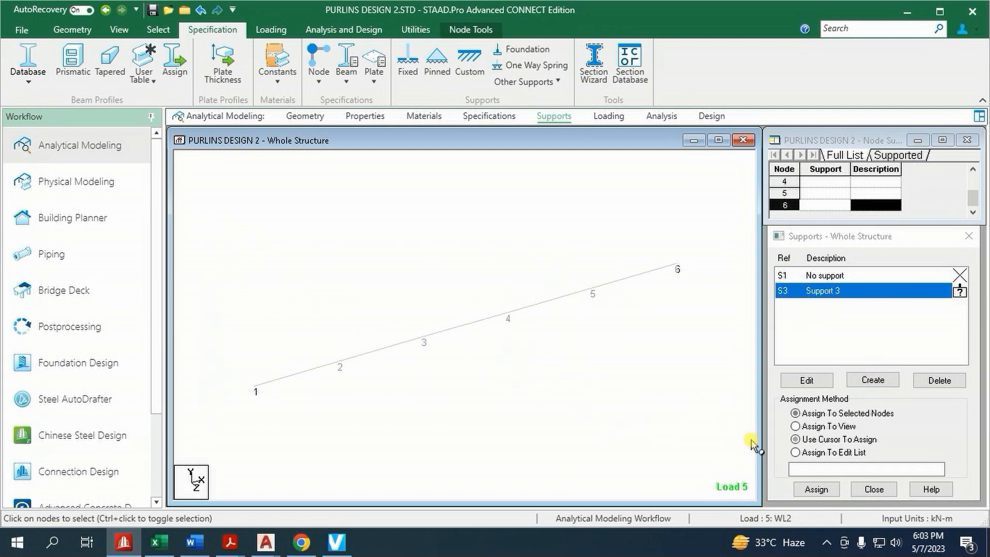
pyautogui.click(816, 488)
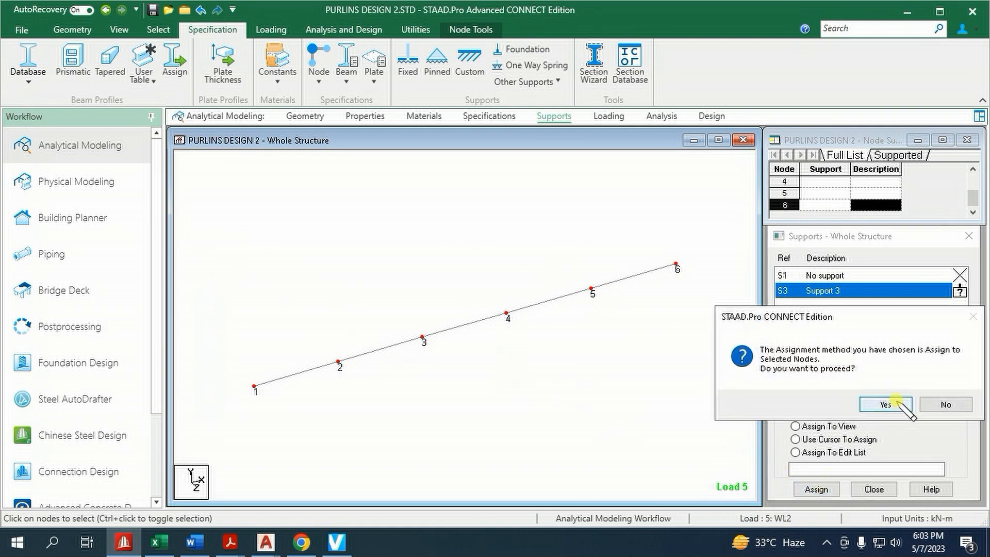
pyautogui.click(885, 405)
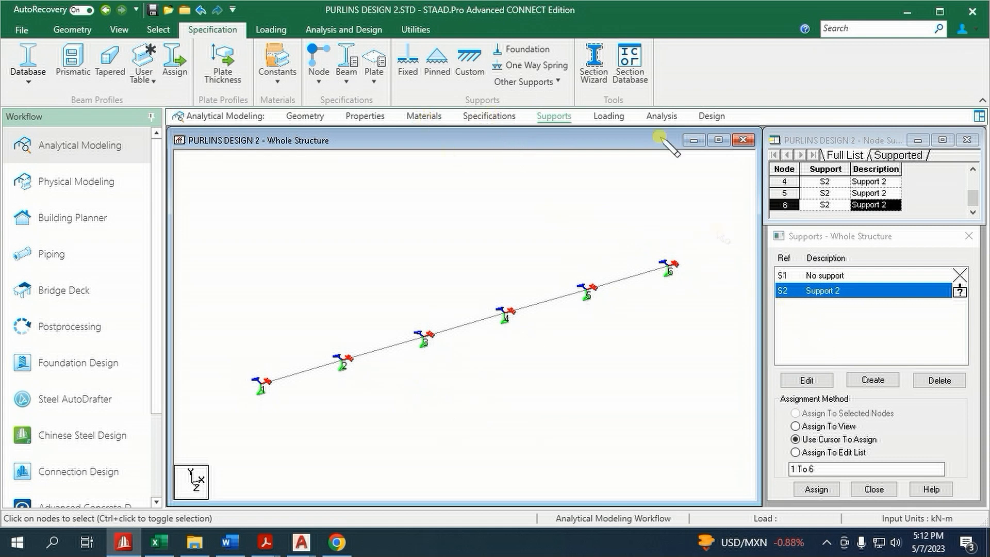
# Add primary load case 1 with loading type Dead and title DL
pyautogui.click(610, 116)
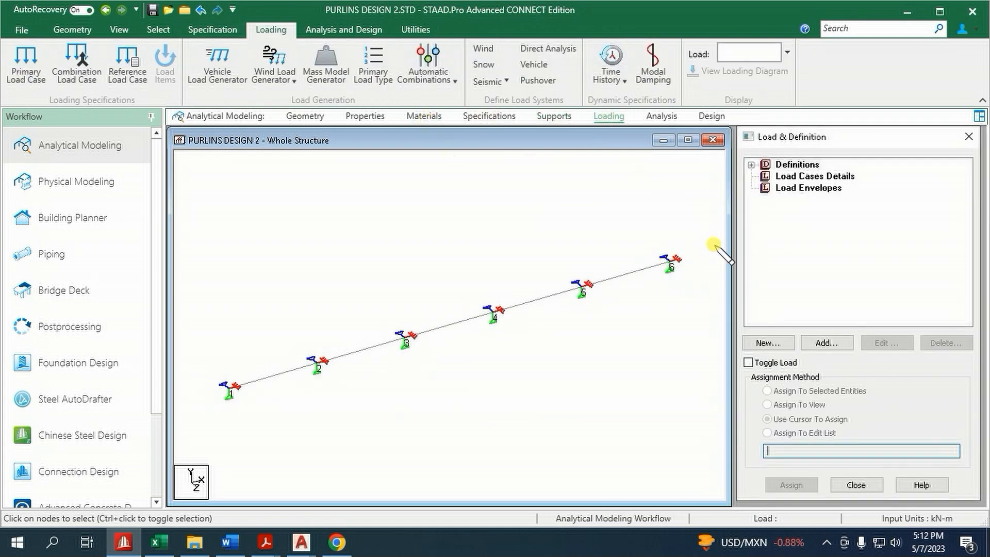
pyautogui.click(796, 176)
pyautogui.click(827, 343)
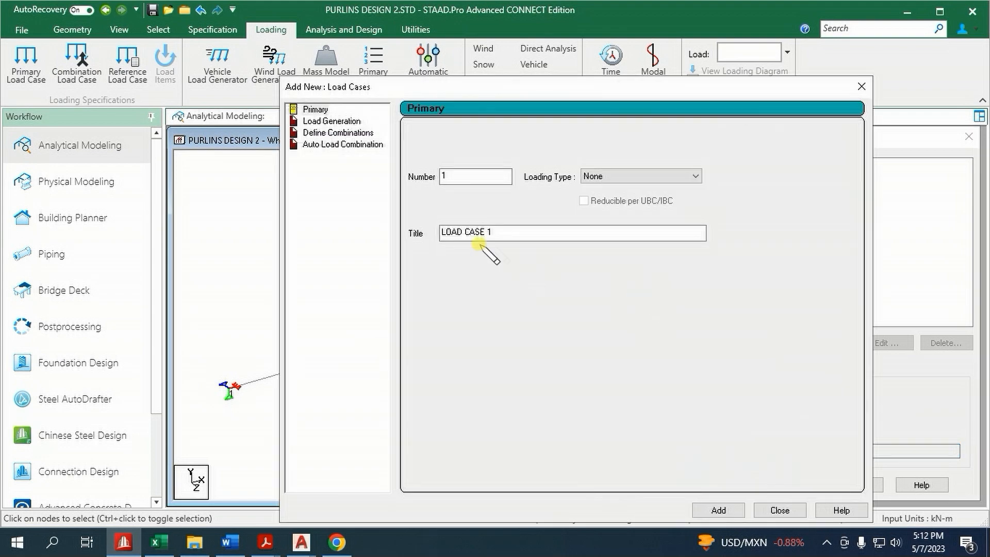
pyautogui.click(326, 122)
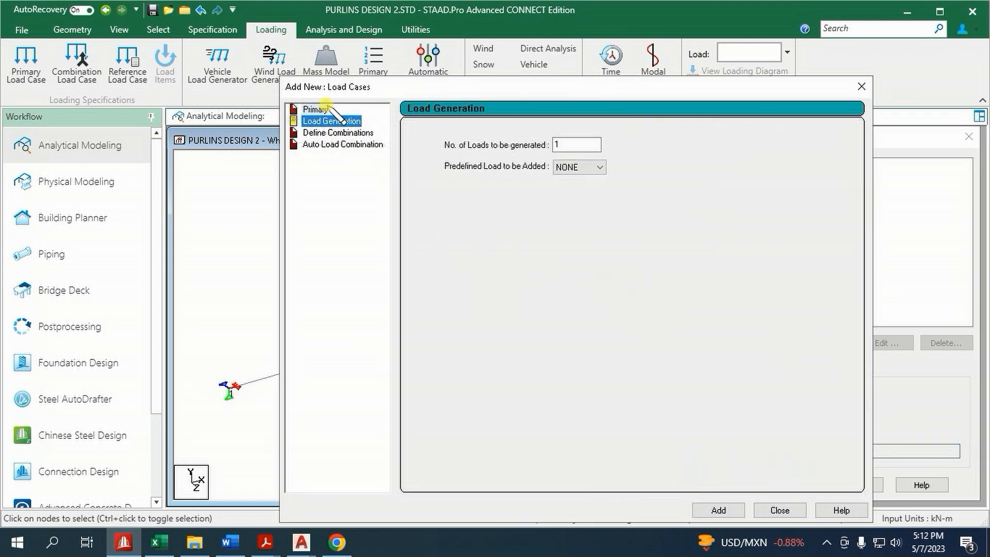
pyautogui.click(314, 110)
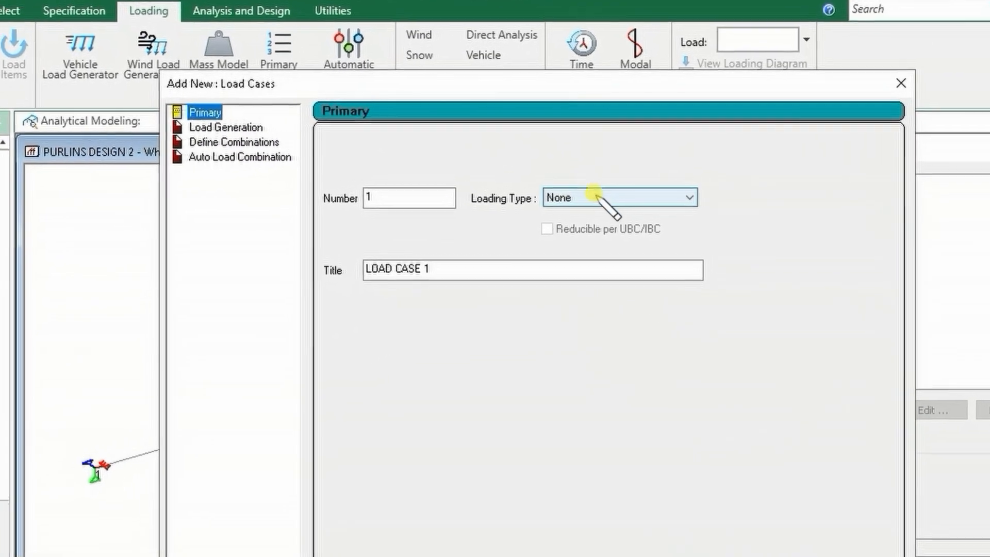
pyautogui.click(597, 196)
pyautogui.click(612, 213)
pyautogui.moveTo(513, 266); pyautogui.dragTo(206, 281)
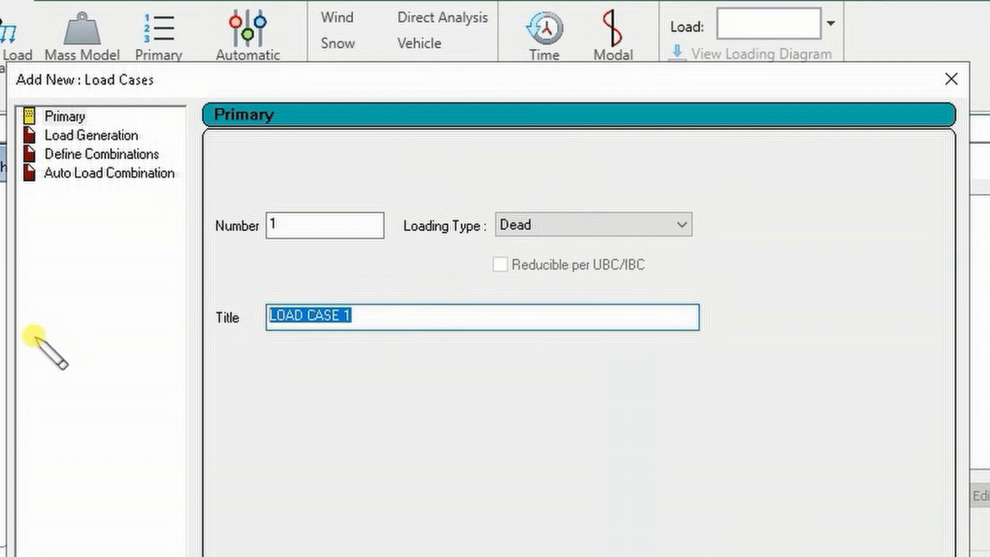
pyautogui.write('DL')
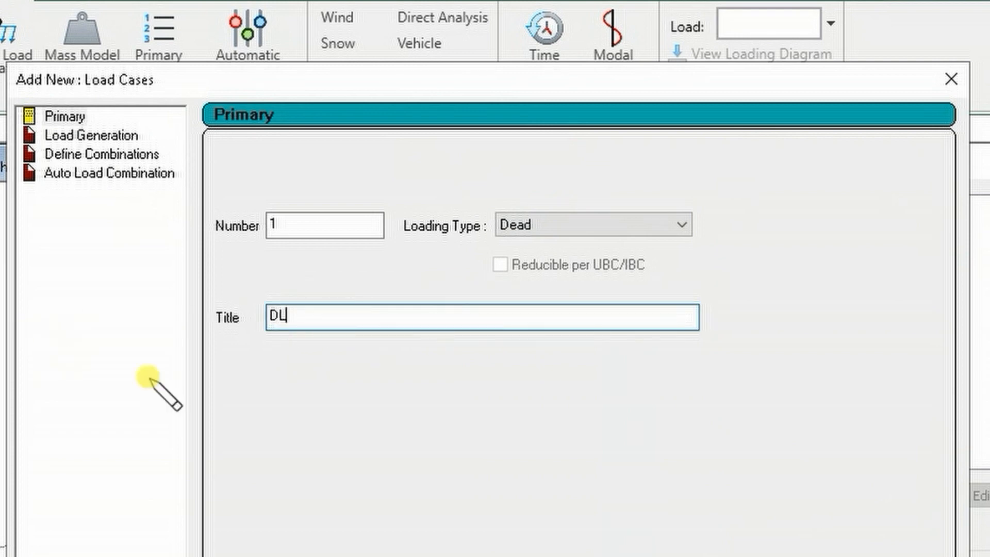
pyautogui.click(585, 556)
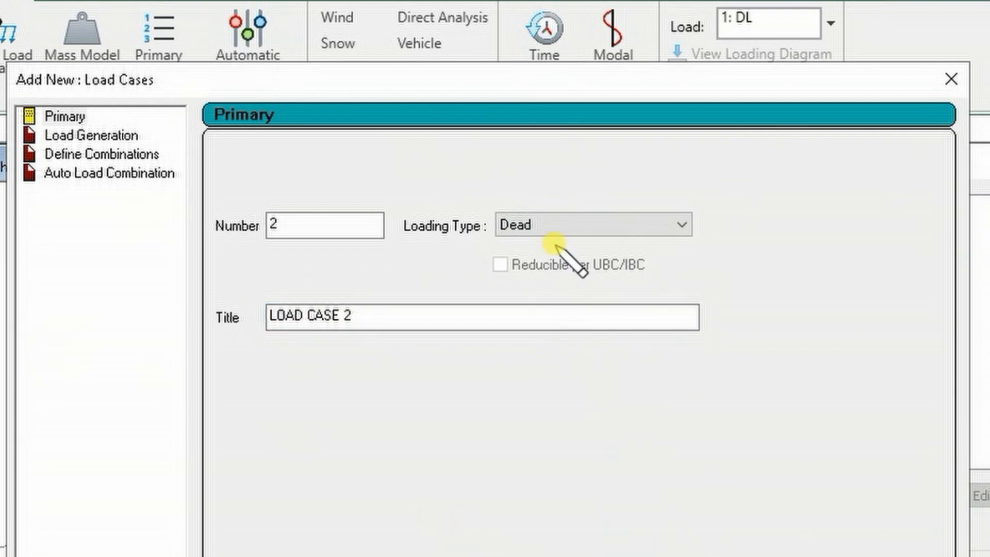
# Add primary load case 2 with loading type Live and title LL
pyautogui.click(545, 224)
pyautogui.click(567, 256)
pyautogui.click(393, 317)
pyautogui.moveTo(393, 317); pyautogui.dragTo(57, 352)
pyautogui.write('LL')
pyautogui.press('Return')
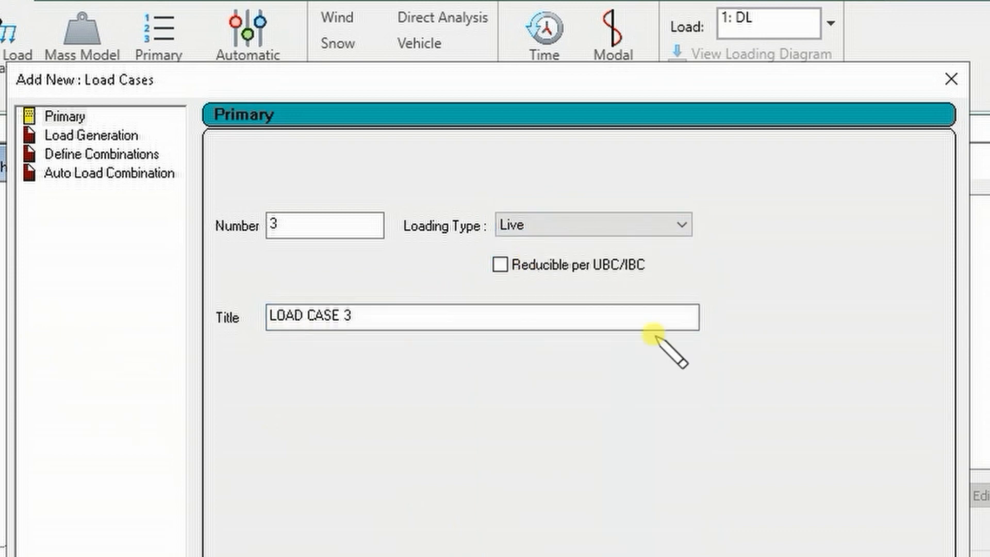
# Add primary load case 3 with loading type Roof Live and title RL
pyautogui.click(570, 225)
pyautogui.click(564, 276)
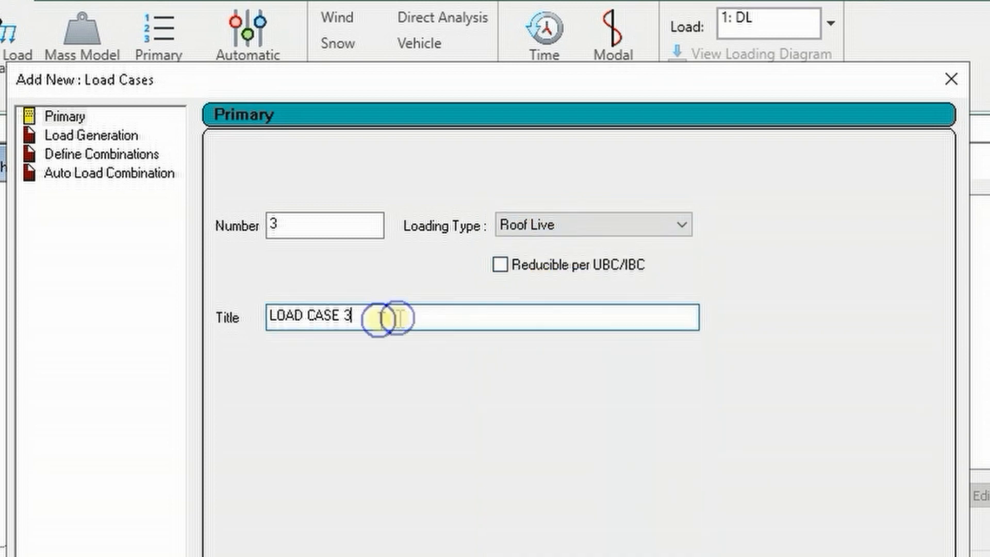
pyautogui.moveTo(393, 316); pyautogui.dragTo(268, 317)
pyautogui.write('RL')
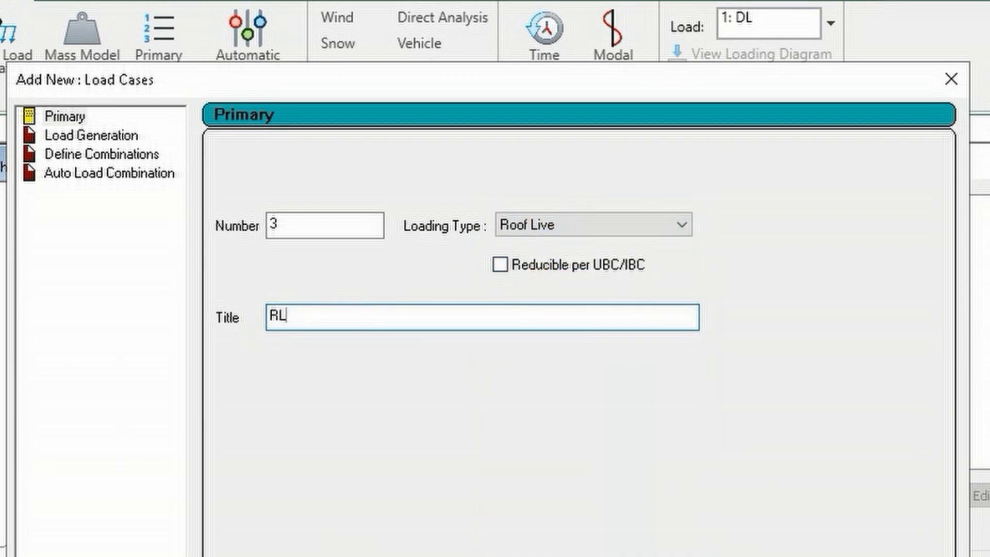
pyautogui.press('Return')
# Add primary load case 4 with loading type Wind and title WL1
pyautogui.click(581, 226)
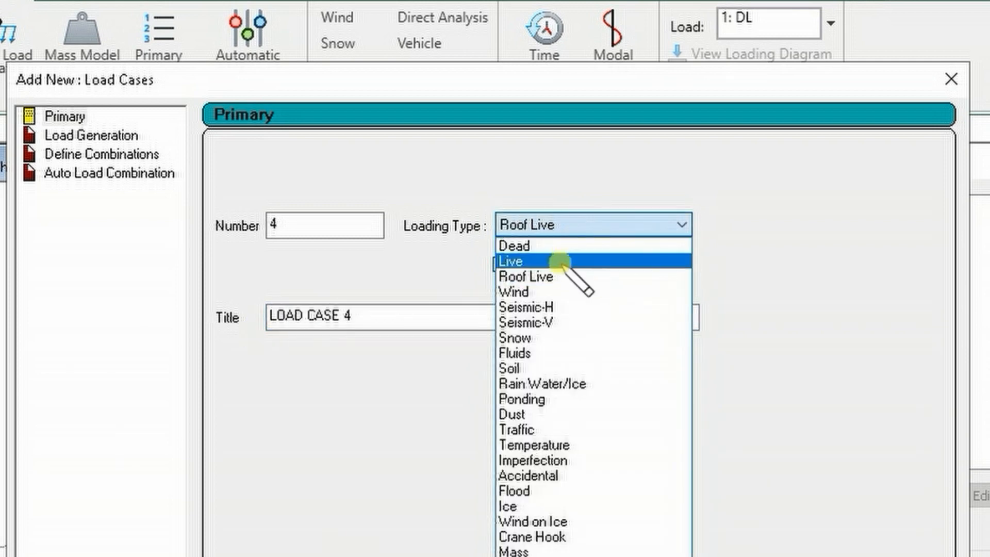
pyautogui.click(564, 289)
pyautogui.moveTo(402, 321); pyautogui.dragTo(268, 316)
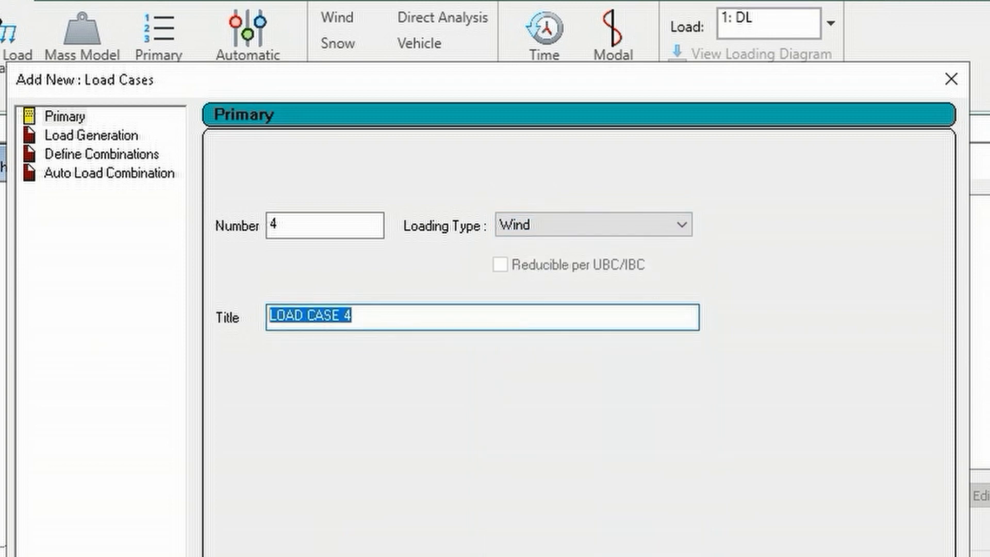
pyautogui.write('WL1')
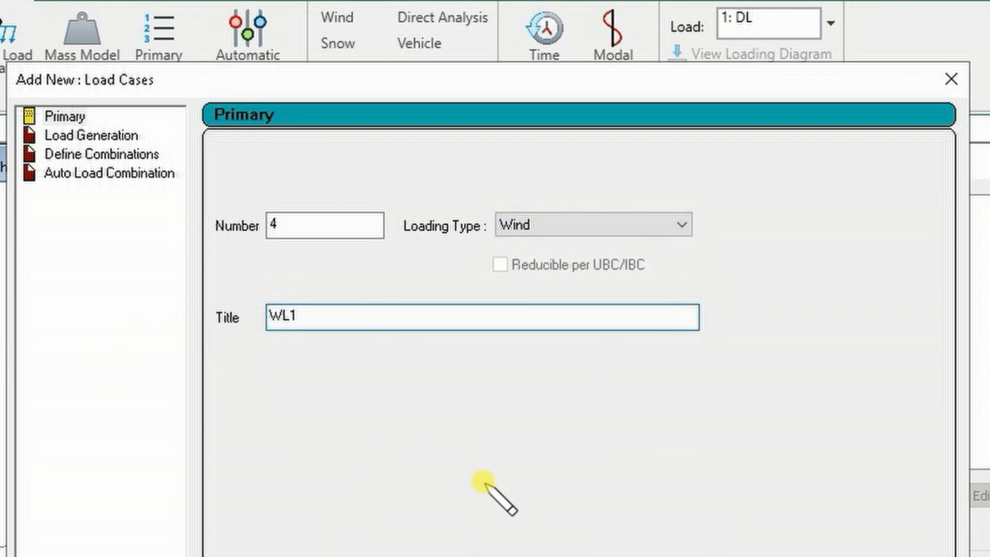
pyautogui.press('Return')
# Add primary load case 5 of type Wind titled WL2 and finish creating load cases
pyautogui.moveTo(372, 316); pyautogui.dragTo(150, 316)
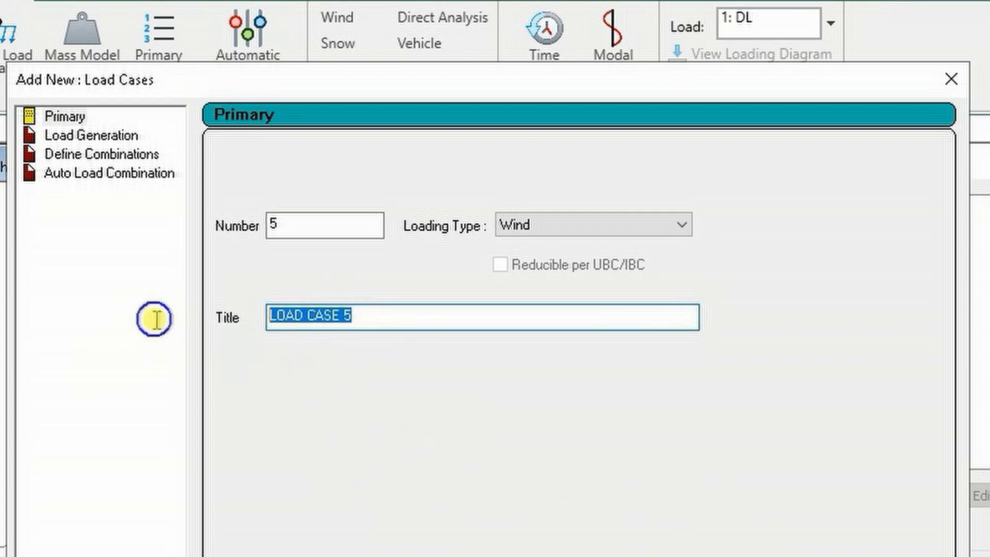
pyautogui.write('WL2')
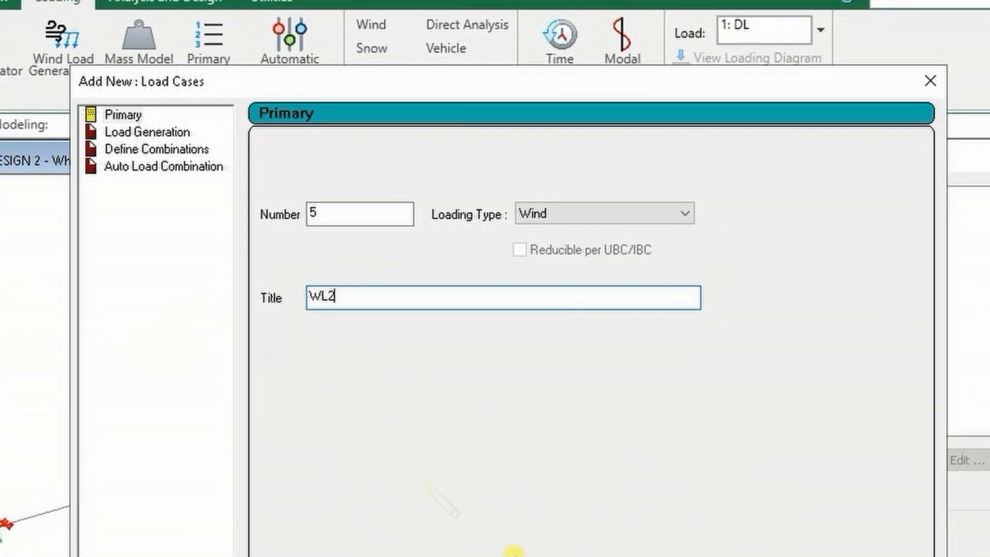
pyautogui.click(514, 556)
pyautogui.click(594, 556)
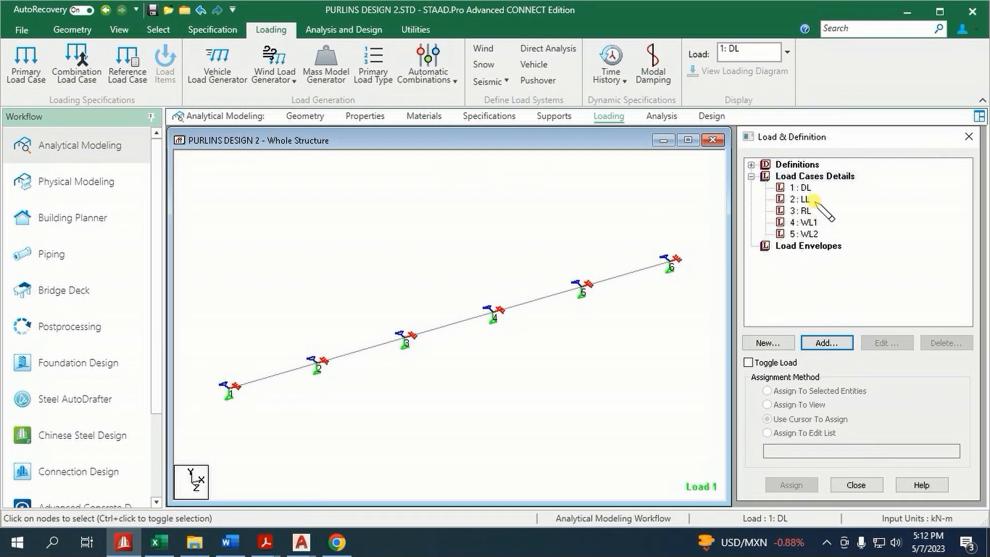
# Add a selfweight load in the Y direction with factor -1 to the DL load case
pyautogui.click(803, 187)
pyautogui.click(827, 342)
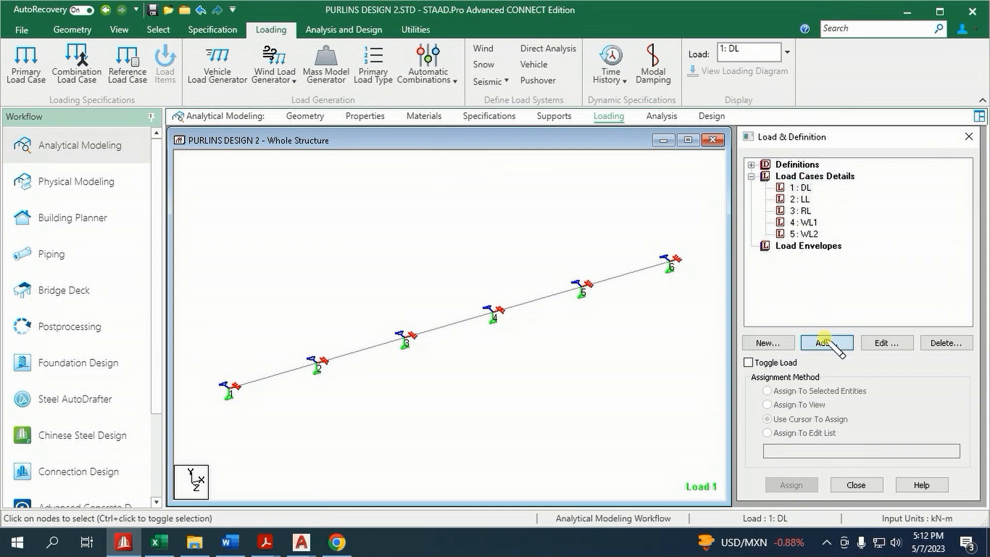
pyautogui.click(777, 510)
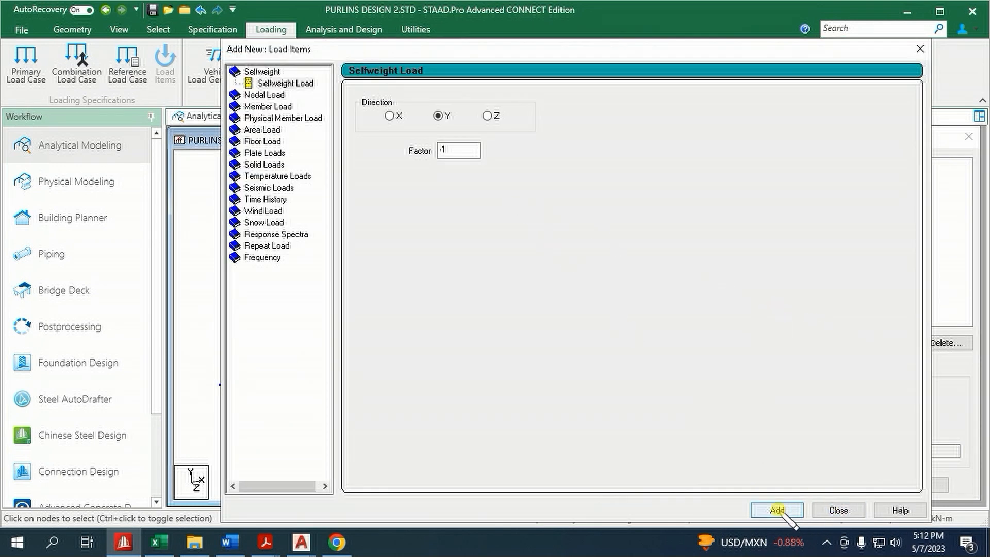
pyautogui.click(839, 510)
# Assign the DL selfweight load to all purlin beams in the view
pyautogui.click(826, 200)
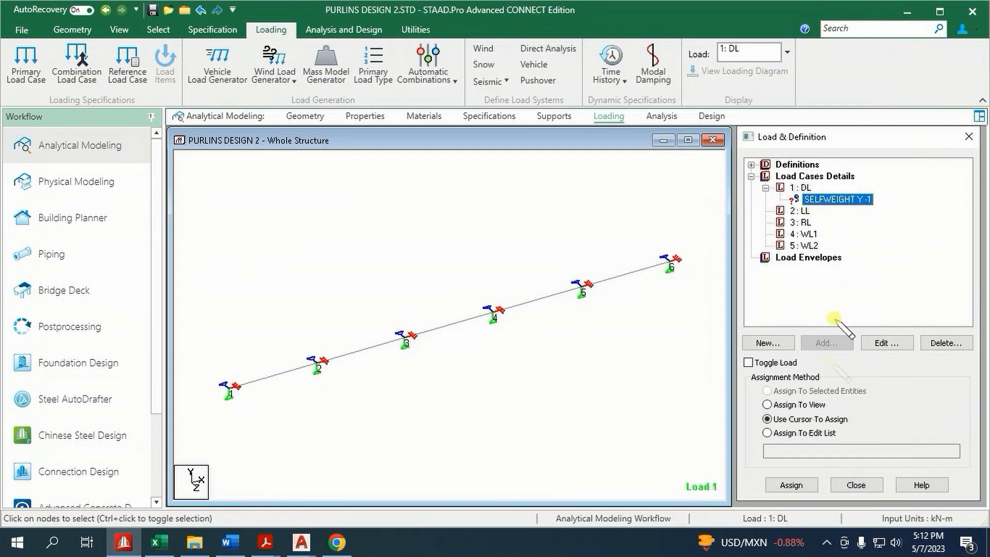
pyautogui.click(814, 405)
pyautogui.click(790, 484)
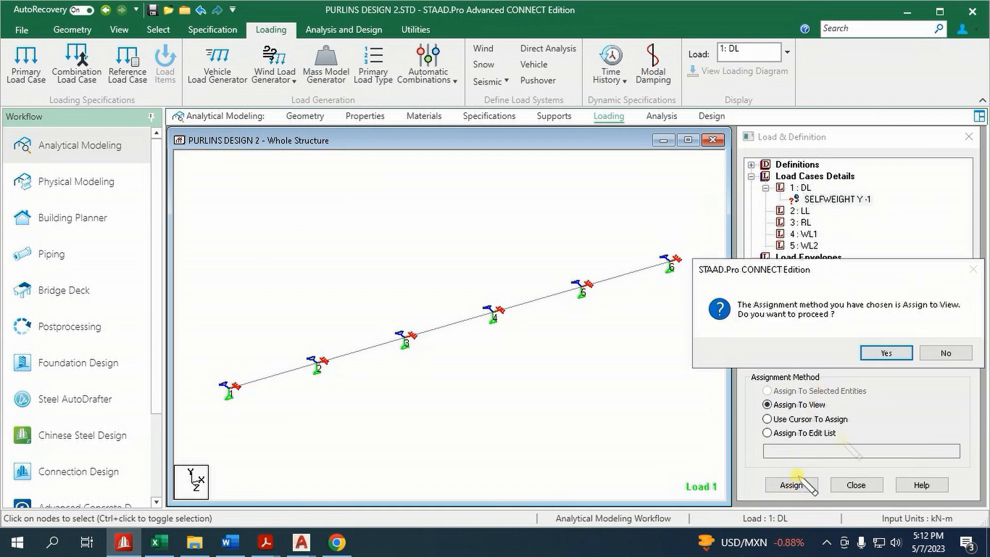
pyautogui.click(881, 350)
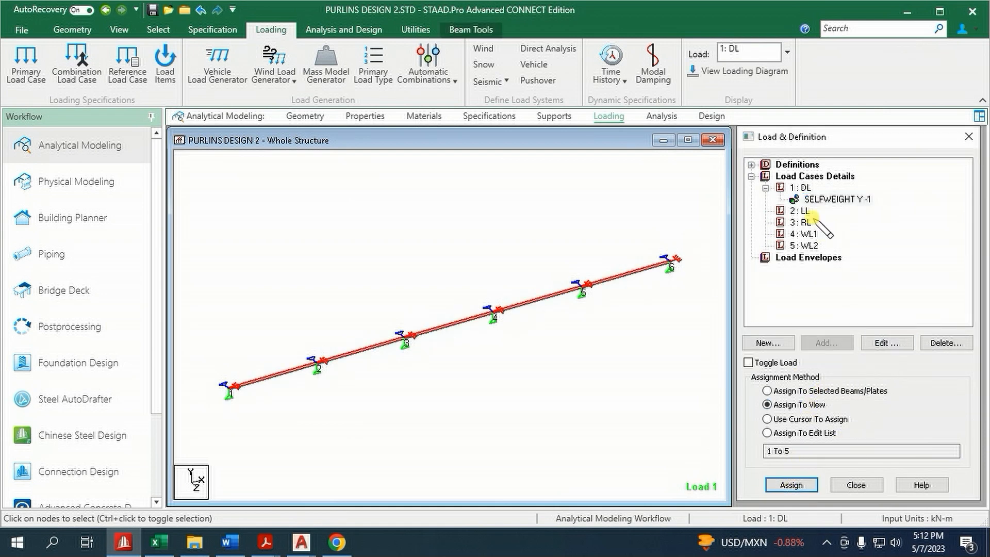
# Check the purlin deadload in the Design Data workbook and add a -0.68 kN/m GY uniform force to the DL load case
pyautogui.click(805, 188)
pyautogui.click(827, 343)
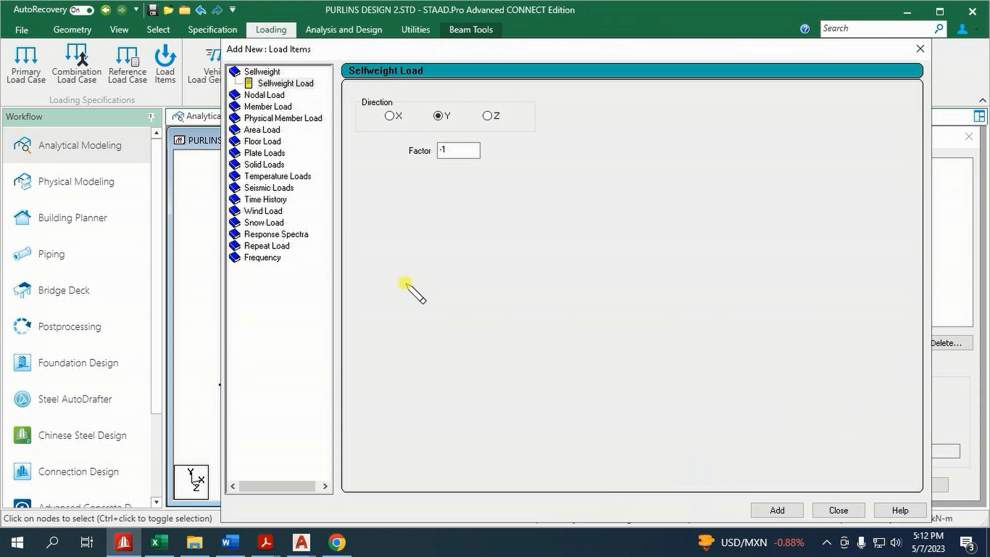
pyautogui.click(267, 107)
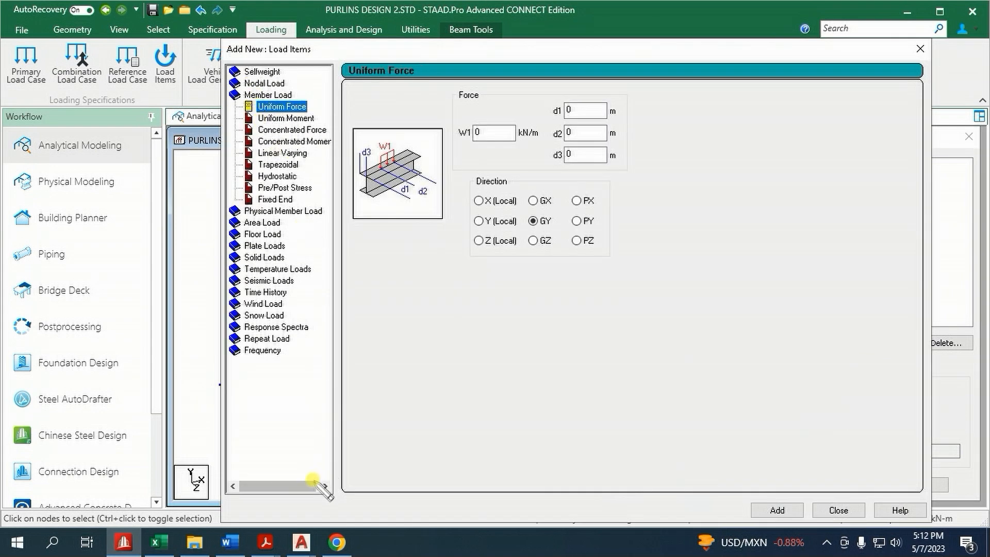
pyautogui.click(159, 542)
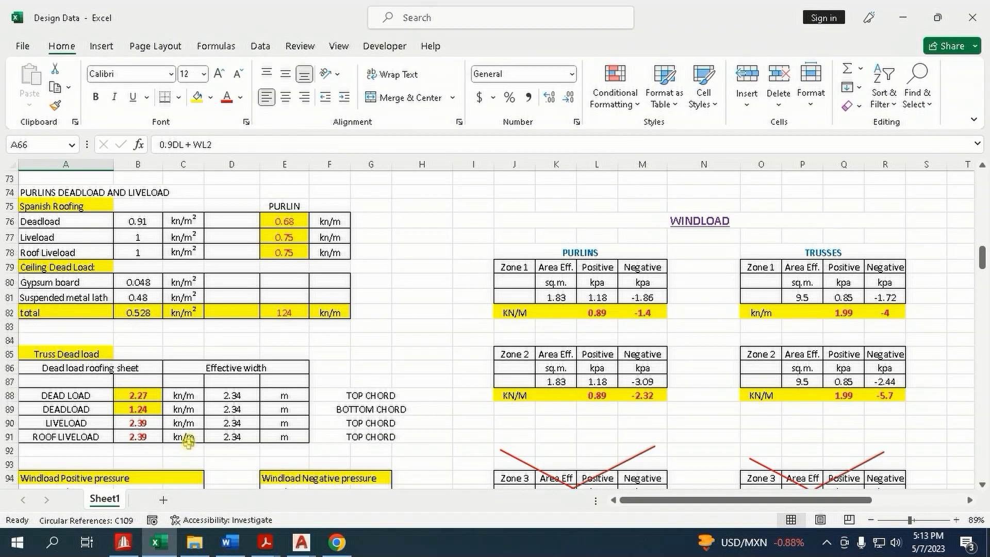
pyautogui.scroll(1, 144, 379)
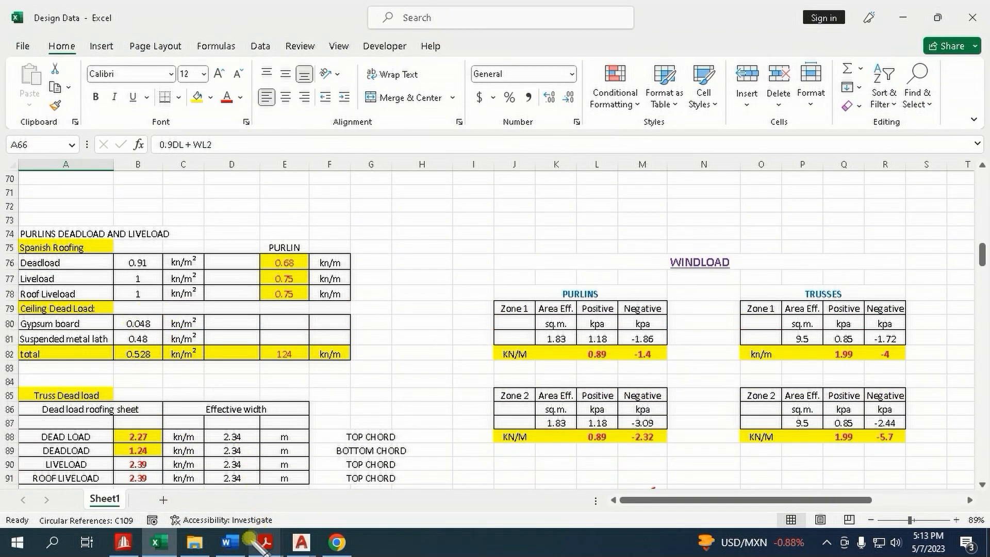
pyautogui.click(123, 543)
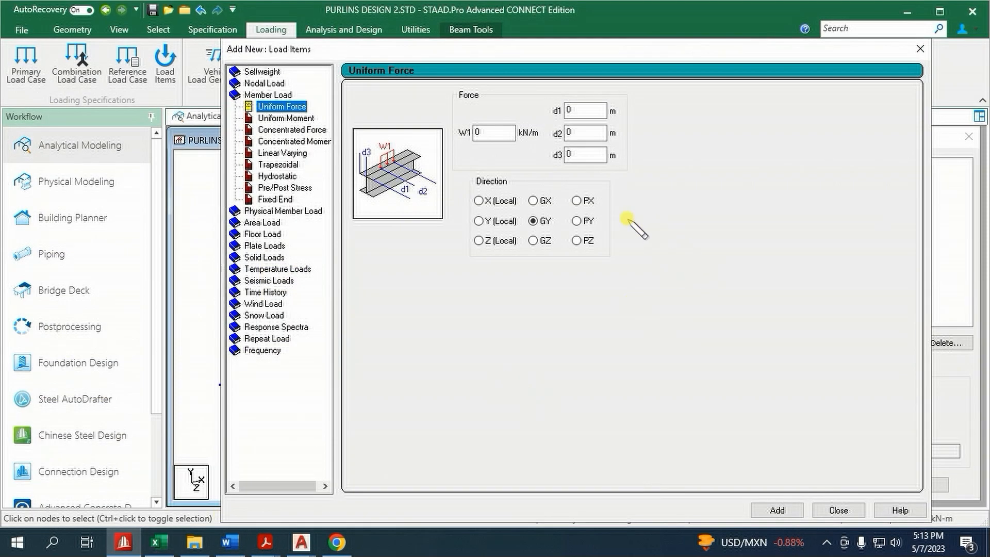
pyautogui.click(494, 133)
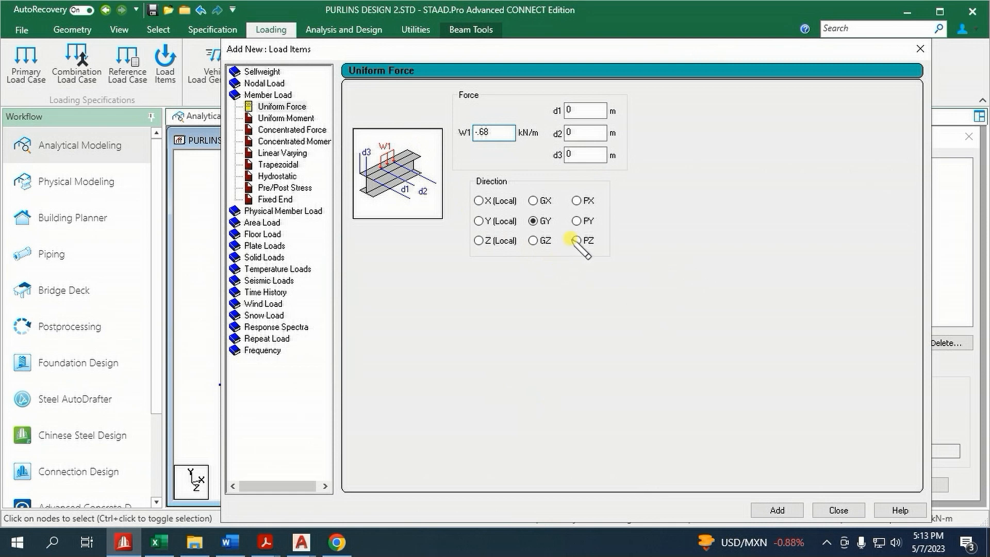
pyautogui.click(777, 509)
pyautogui.click(838, 509)
# Assign the -0.68 kN/m uniform dead load to the selected purlin beams, 1 to 5
pyautogui.click(841, 211)
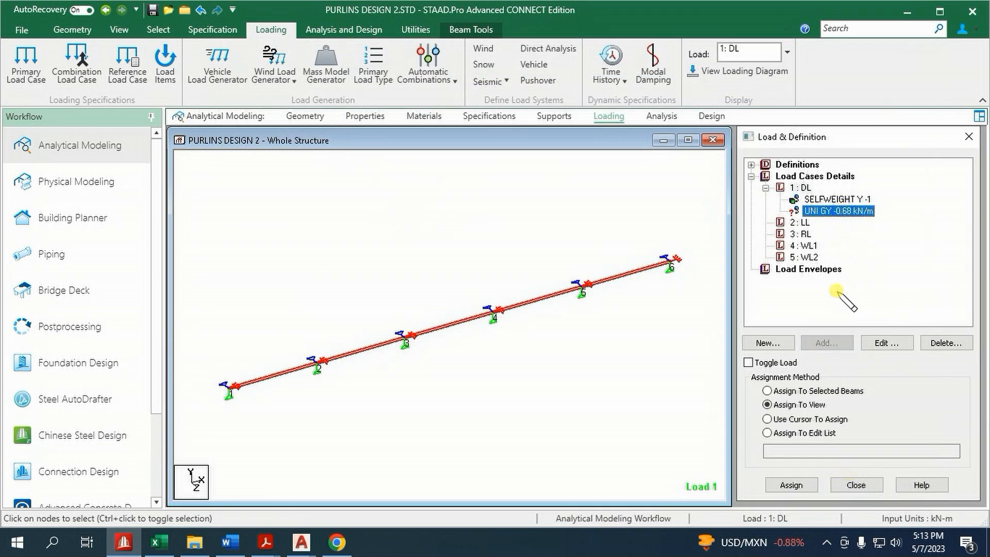
pyautogui.click(790, 391)
pyautogui.click(792, 485)
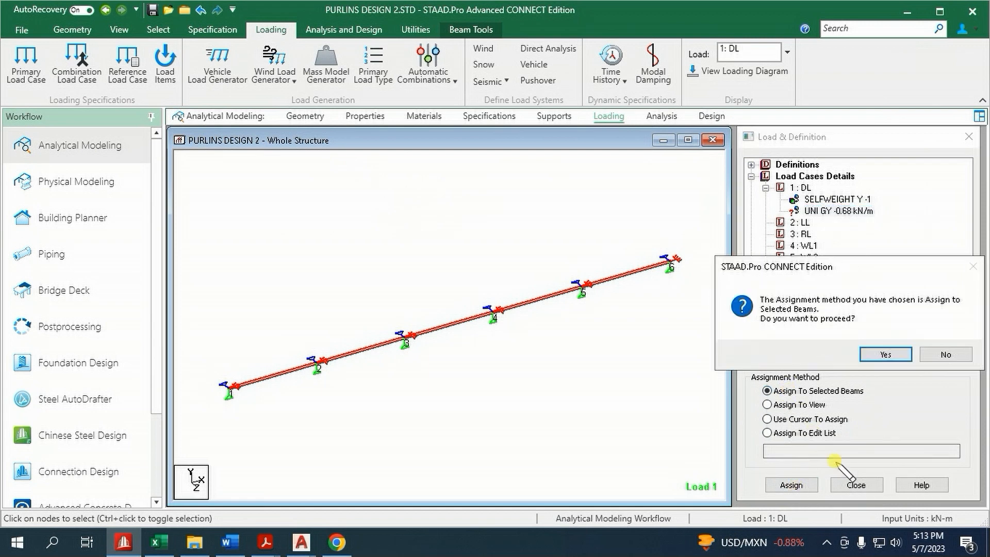
pyautogui.click(879, 354)
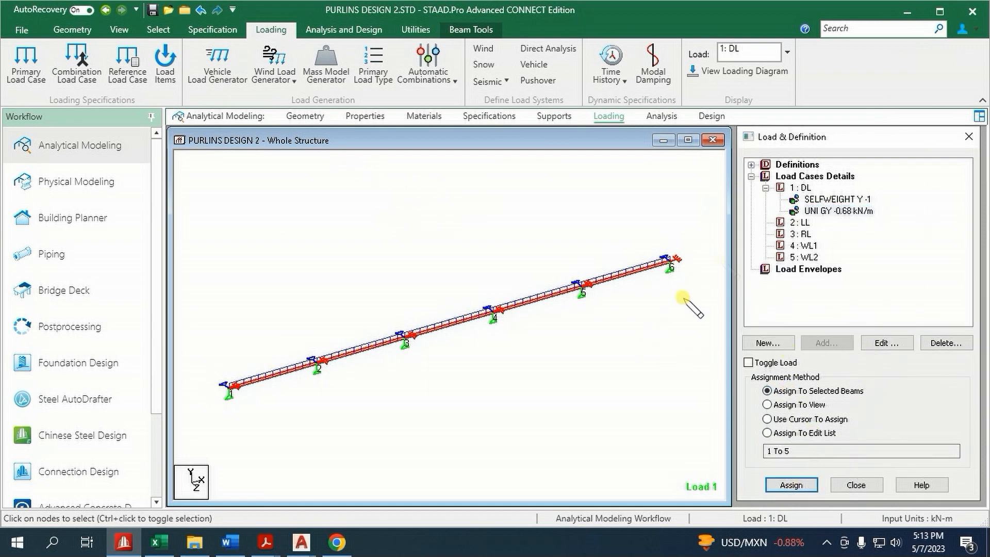
# Add a uniform member force of -0.75 kN/m in the GY direction to the LL load case
pyautogui.click(801, 223)
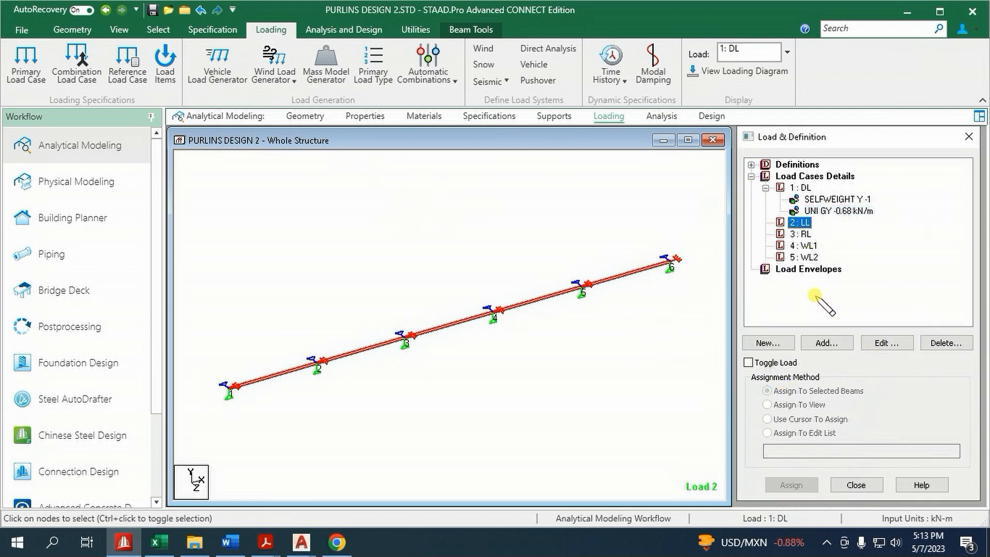
pyautogui.click(828, 340)
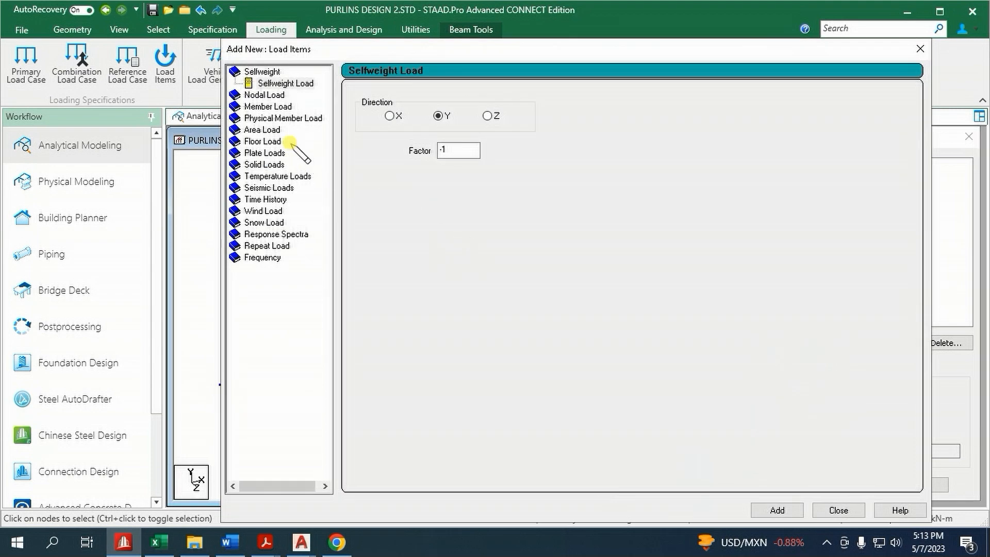
pyautogui.click(276, 107)
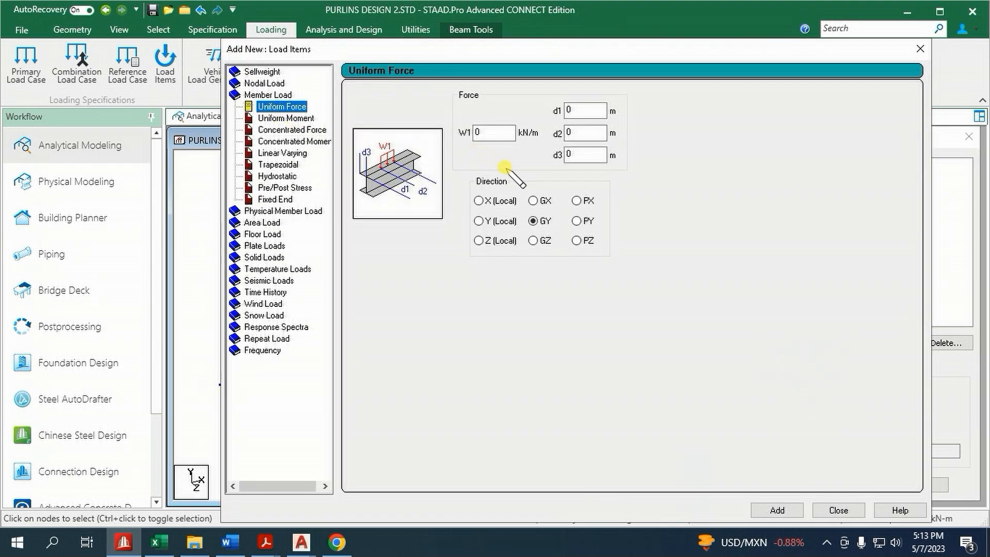
pyautogui.click(496, 133)
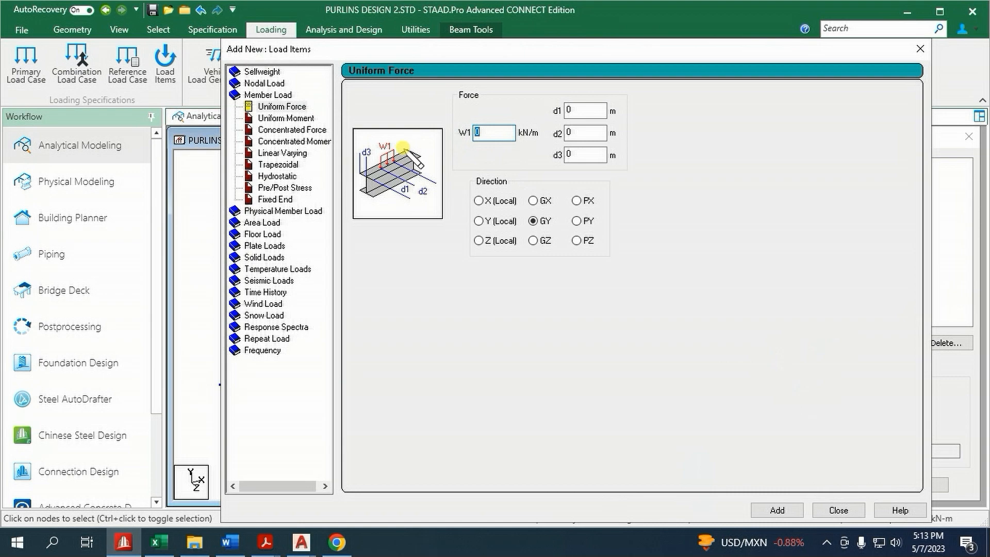
pyautogui.write('-.75')
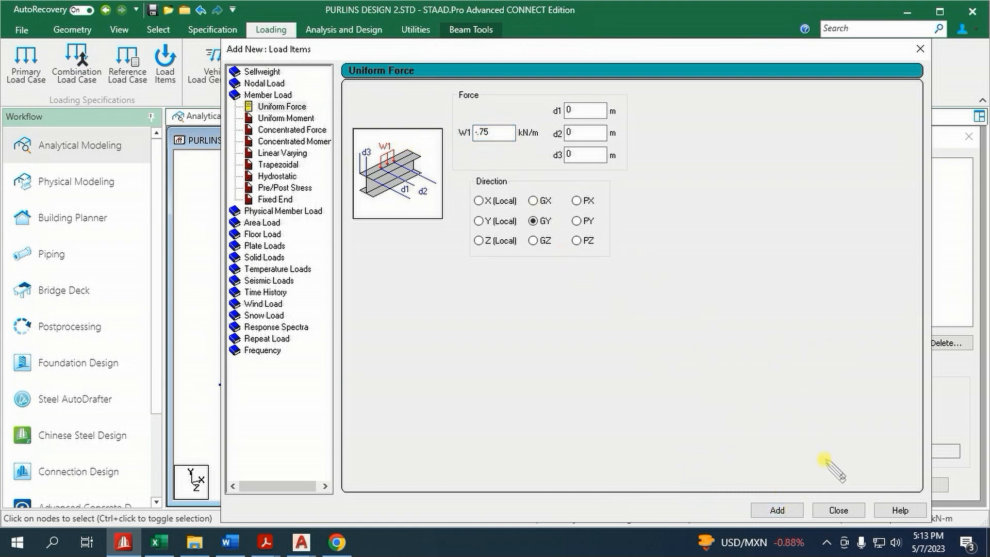
pyautogui.click(839, 510)
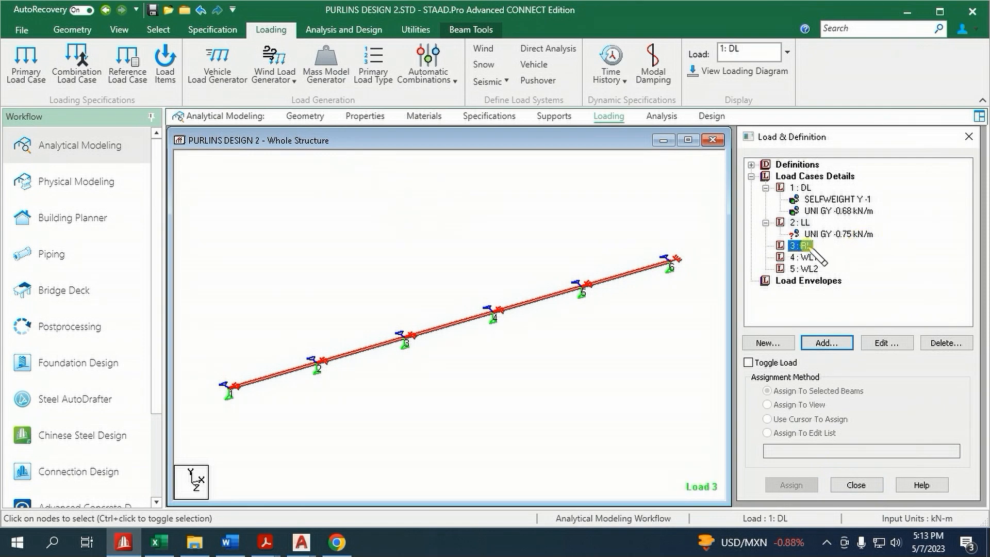
# Add a uniform member force of -0.75 kN/m in the GY direction to the RL load case
pyautogui.click(827, 343)
pyautogui.click(268, 106)
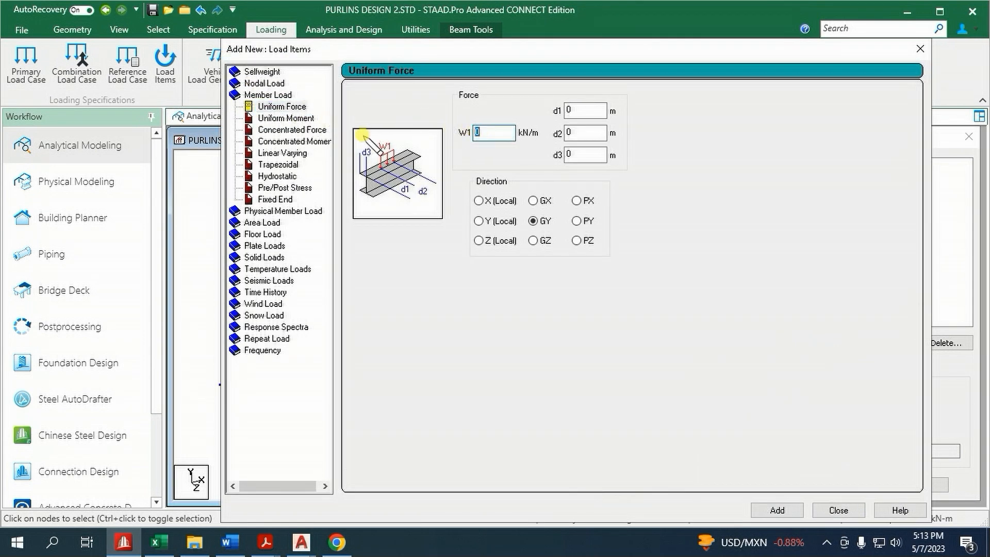
pyautogui.click(769, 510)
pyautogui.click(835, 510)
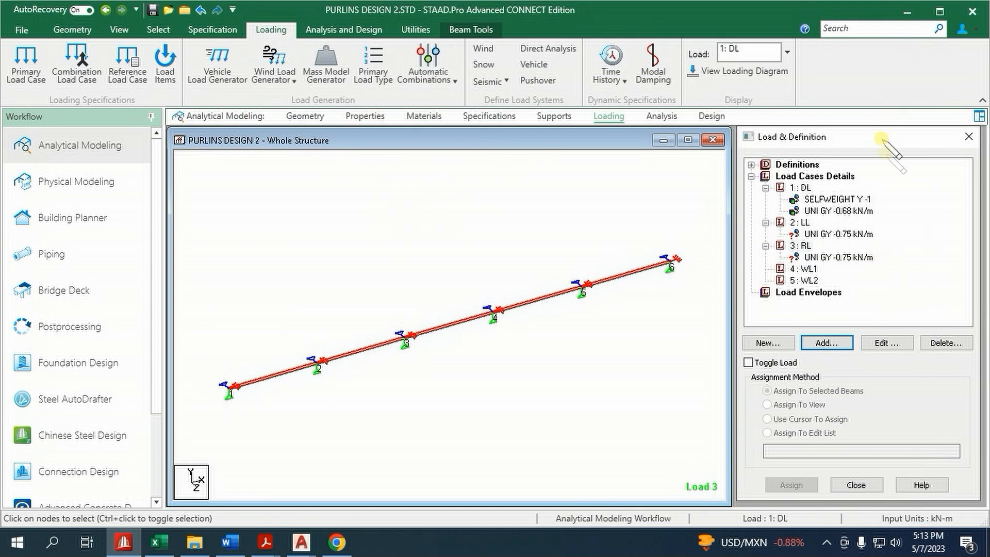
# Assign the -0.75 kN/m uniform loads of the LL and RL cases to the selected purlin beams, 1 to 5
pyautogui.click(822, 234)
pyautogui.click(808, 485)
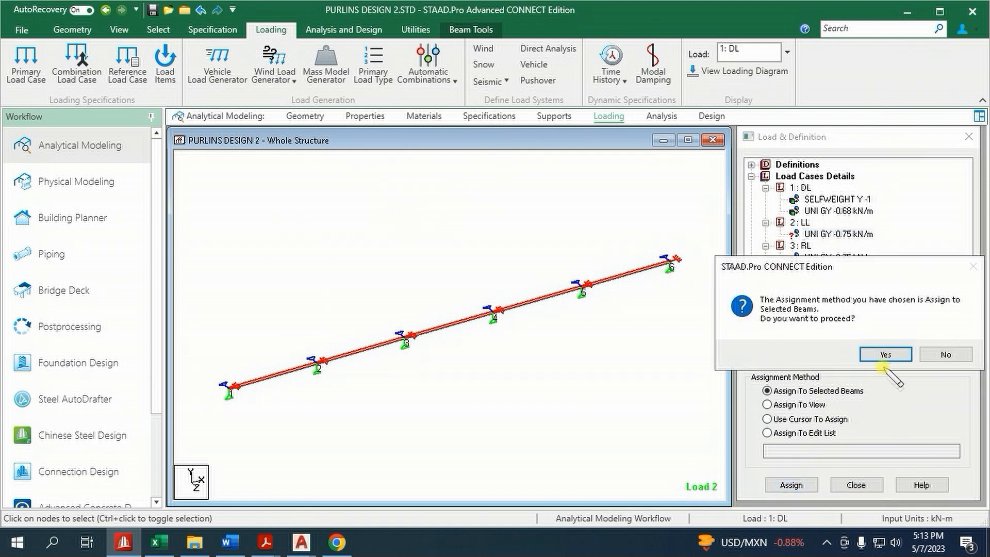
pyautogui.click(886, 355)
pyautogui.click(839, 257)
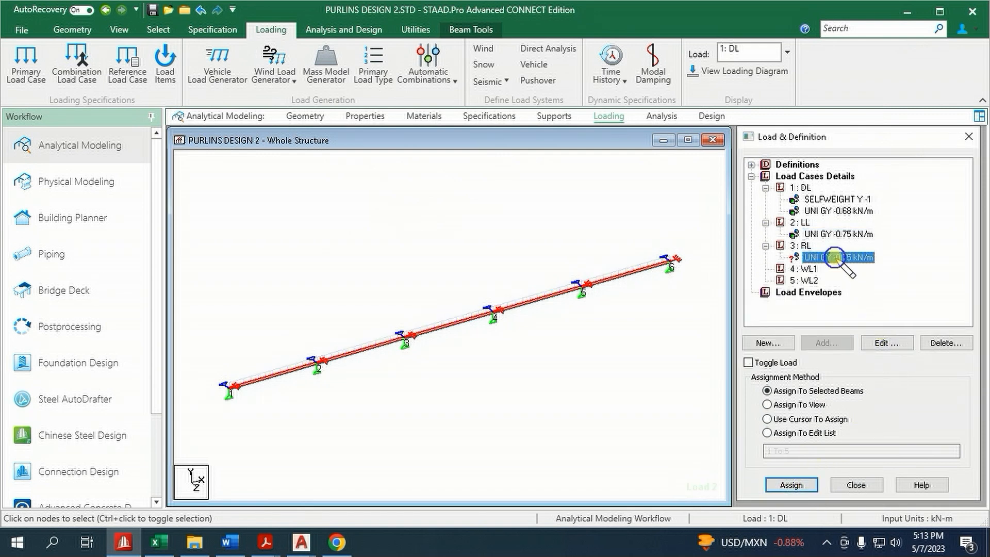
pyautogui.click(809, 485)
pyautogui.click(886, 355)
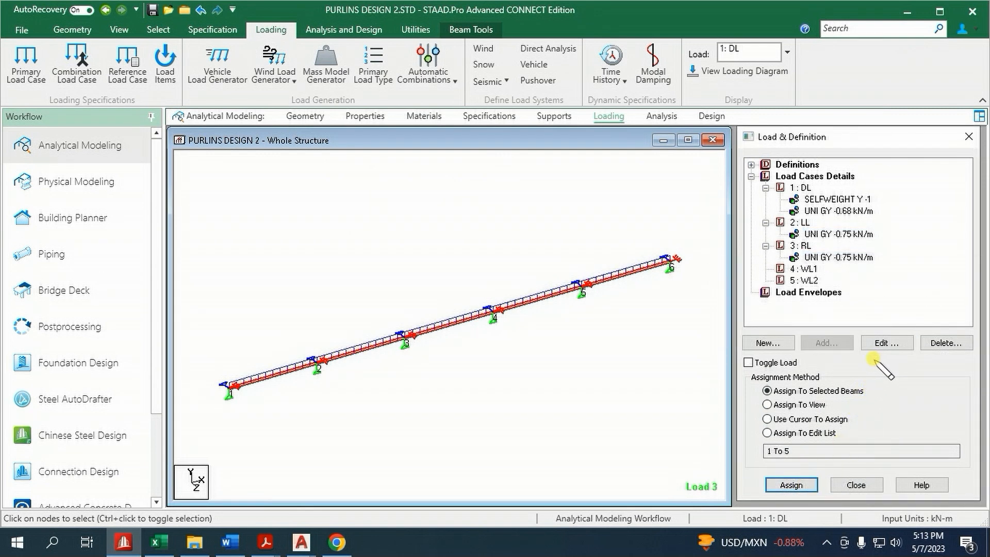
# Check the positive purlin wind load in the Excel workbook and add a -0.89 kN/m uniform force in local Y to the WL1 load case
pyautogui.click(808, 269)
pyautogui.click(827, 343)
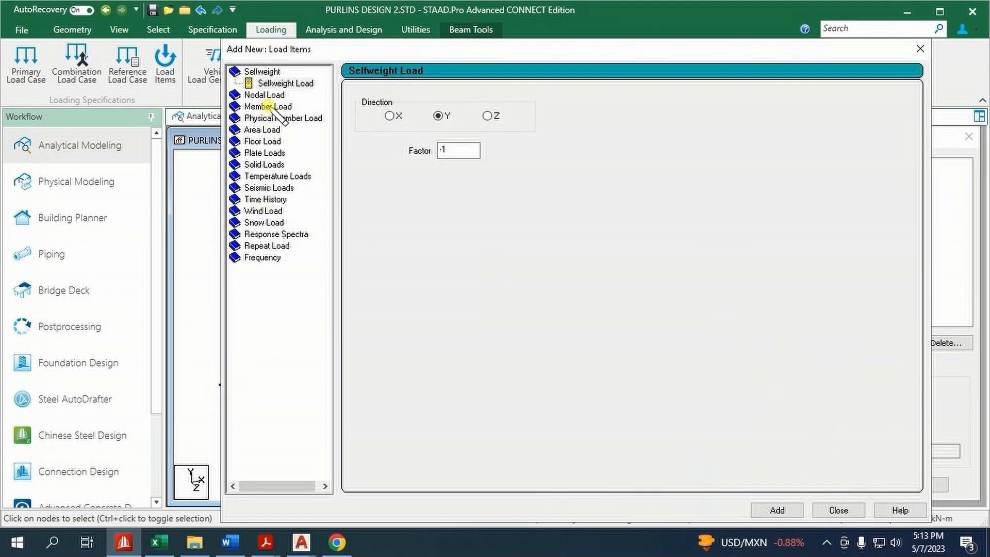
pyautogui.click(268, 106)
pyautogui.click(133, 539)
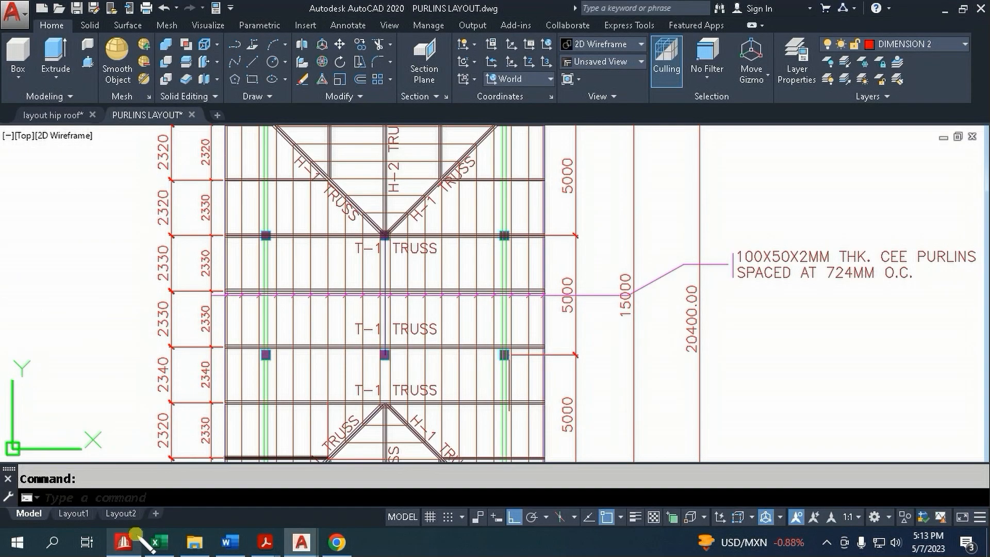
pyautogui.scroll(-2, 170, 392)
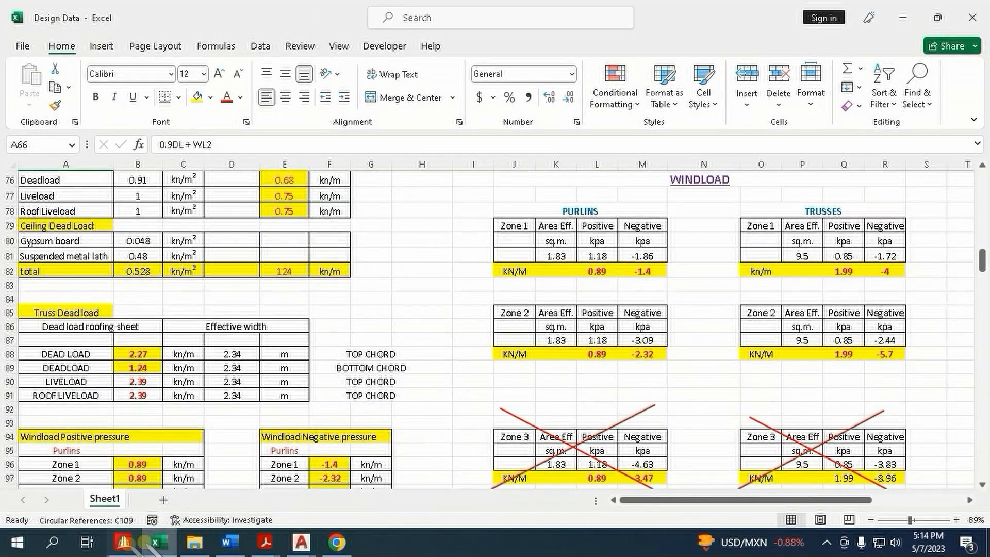
pyautogui.click(124, 542)
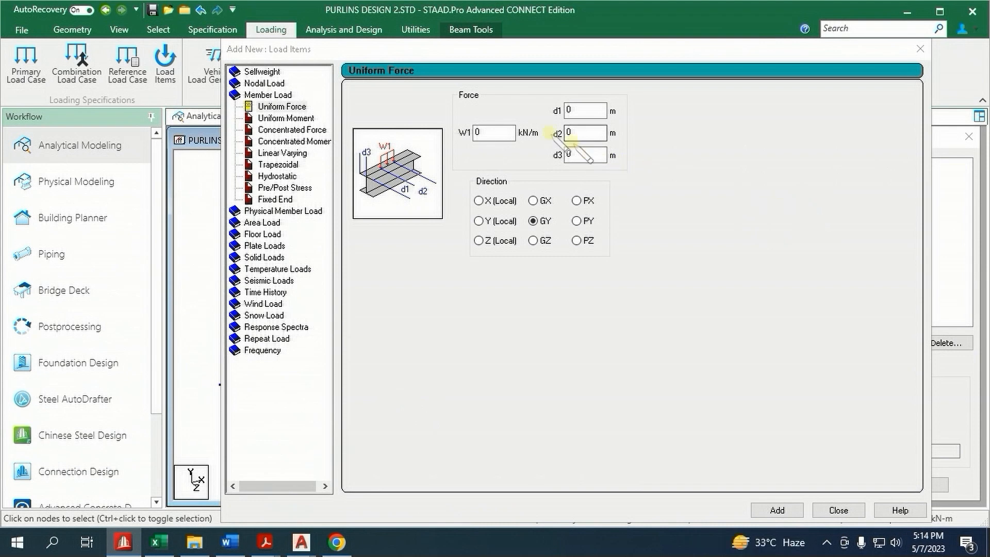
pyautogui.doubleClick(475, 133)
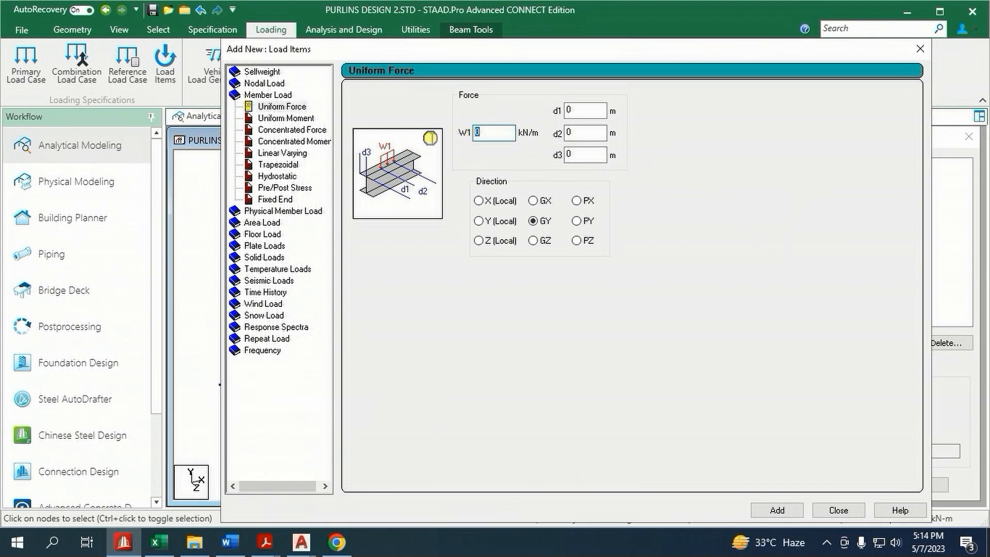
pyautogui.write('-.89')
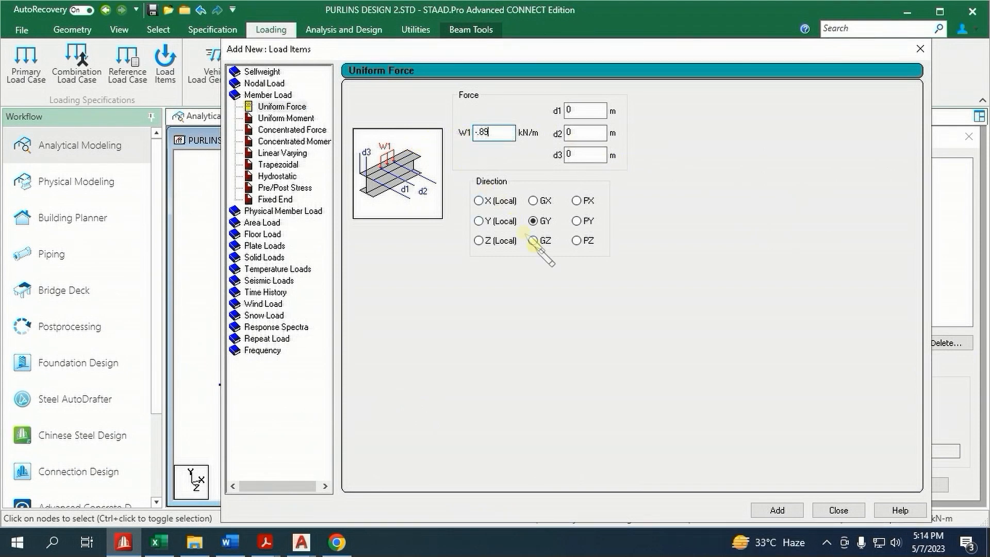
pyautogui.click(777, 510)
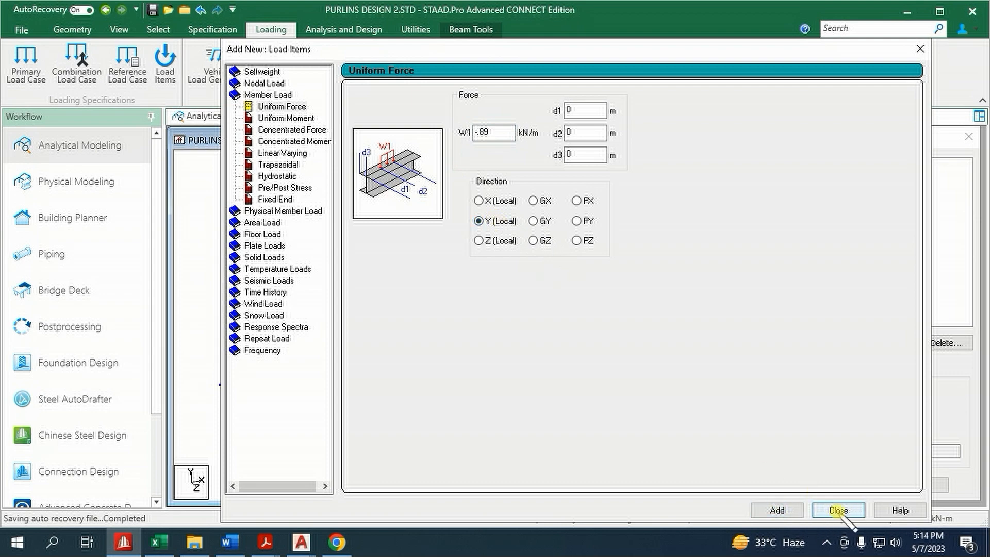
pyautogui.click(839, 510)
# Assign the -0.89 kN/m WL1 wind load to the selected purlin beams, 1 to 5
pyautogui.click(825, 281)
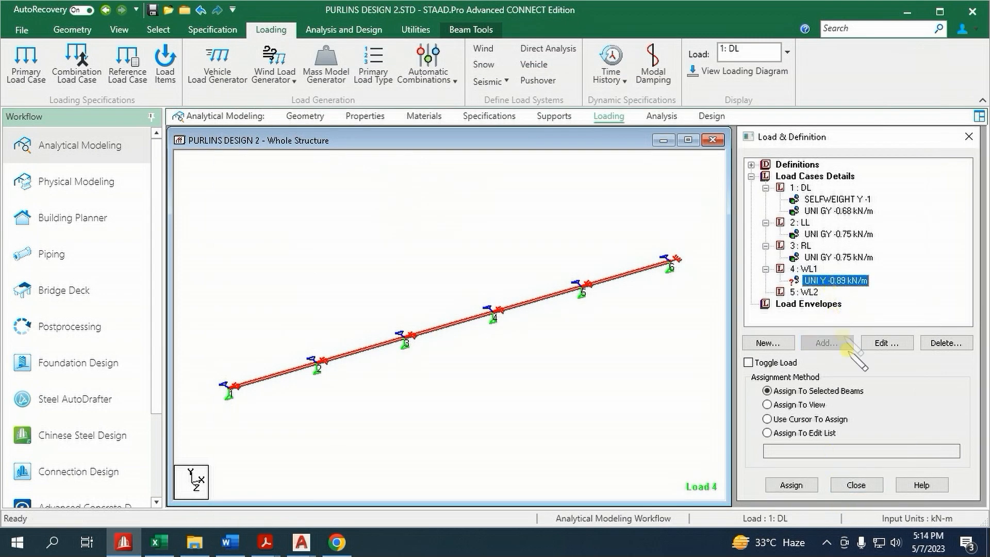
pyautogui.click(811, 479)
pyautogui.click(885, 355)
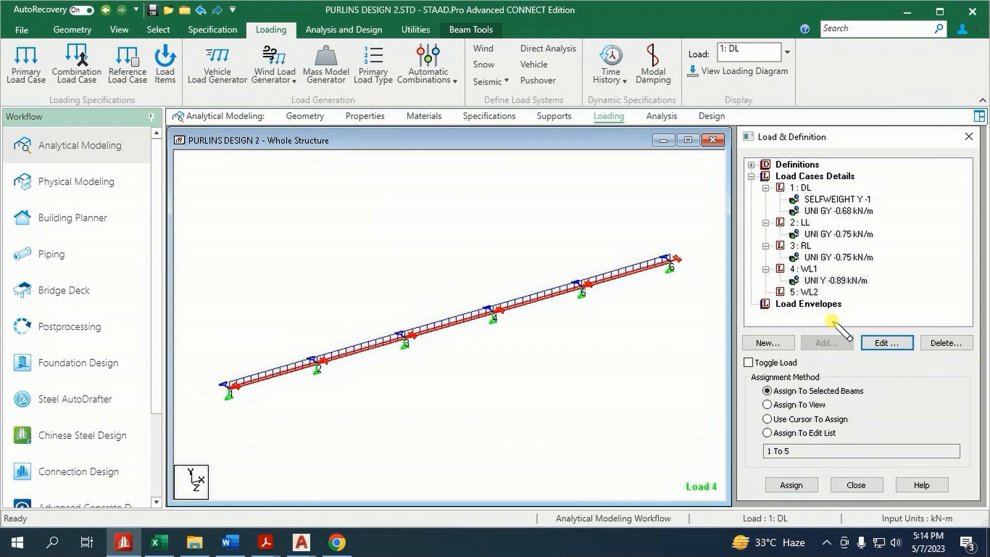
# Check the negative purlin wind loads in Excel and add a 2.32 kN/m local Y uniform force with d2 of 1 m to WL2
pyautogui.click(803, 291)
pyautogui.click(827, 344)
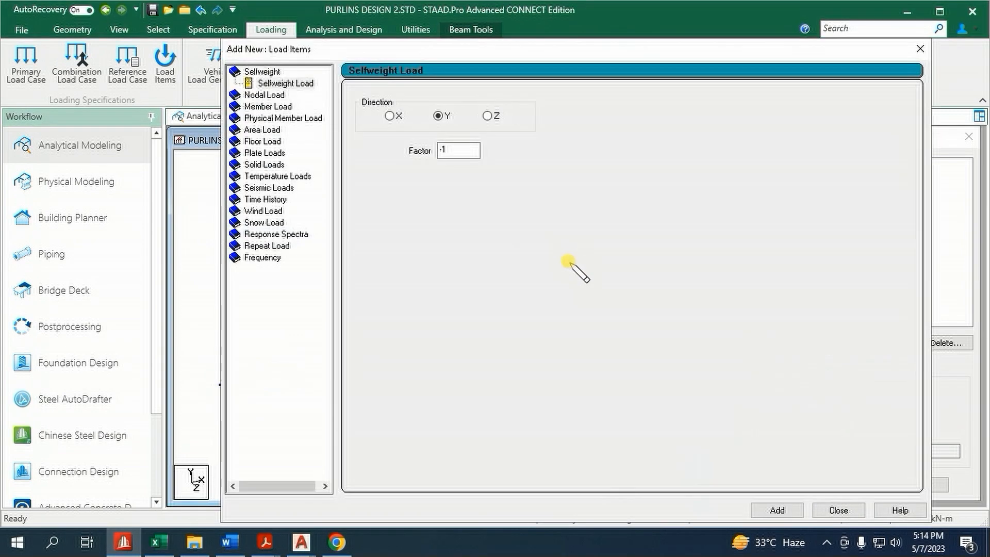
pyautogui.click(276, 106)
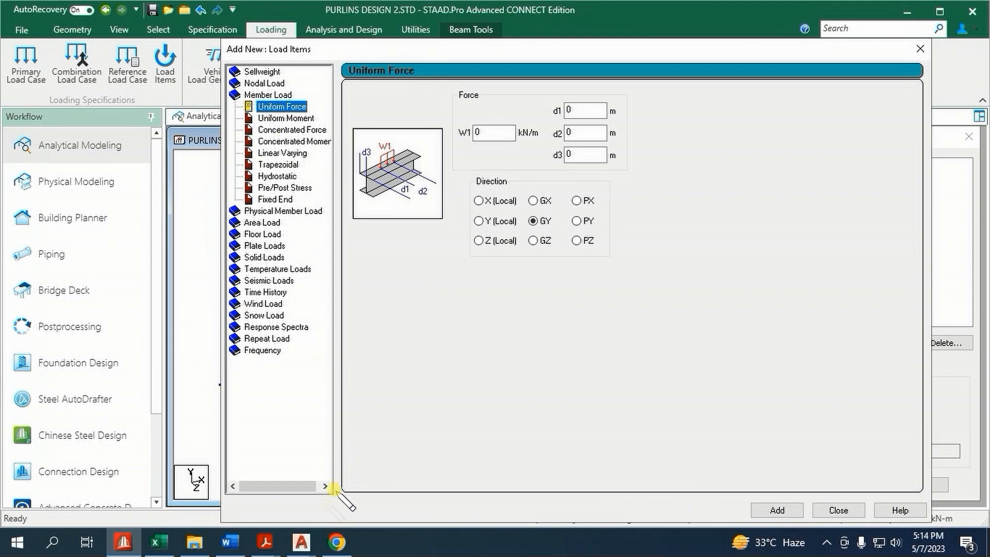
pyautogui.click(159, 542)
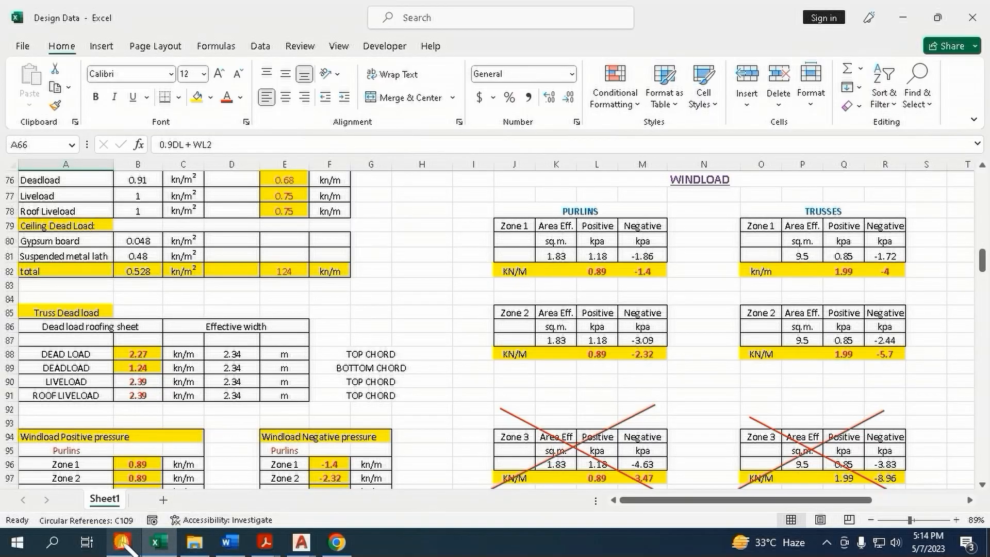
pyautogui.click(125, 544)
pyautogui.click(484, 133)
pyautogui.moveTo(484, 133); pyautogui.dragTo(458, 132)
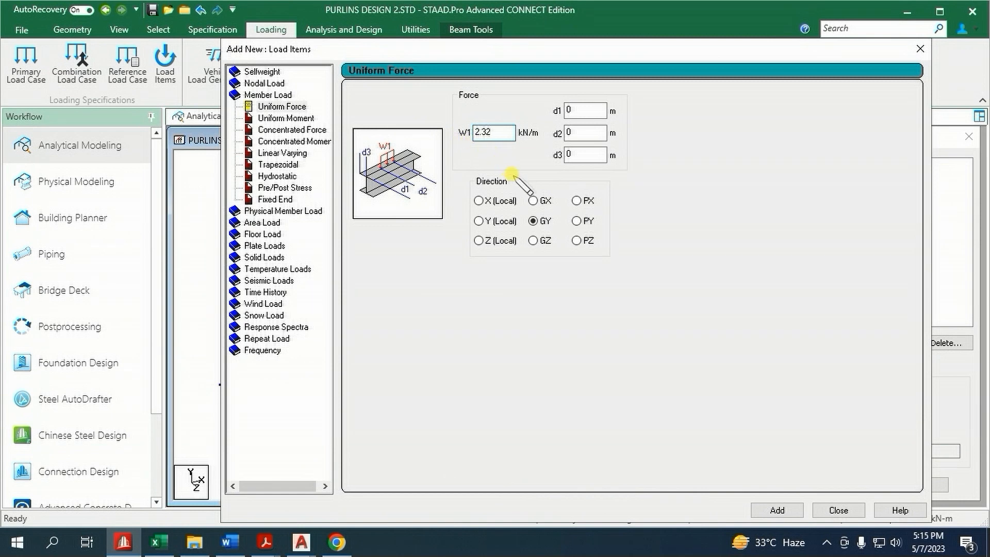
pyautogui.click(594, 133)
pyautogui.moveTo(595, 133); pyautogui.dragTo(535, 142)
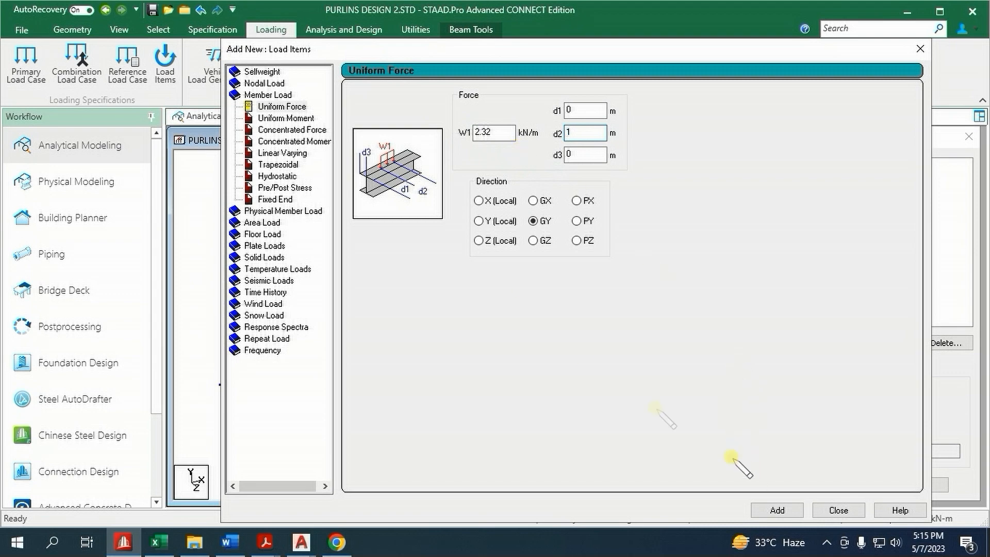
pyautogui.click(480, 221)
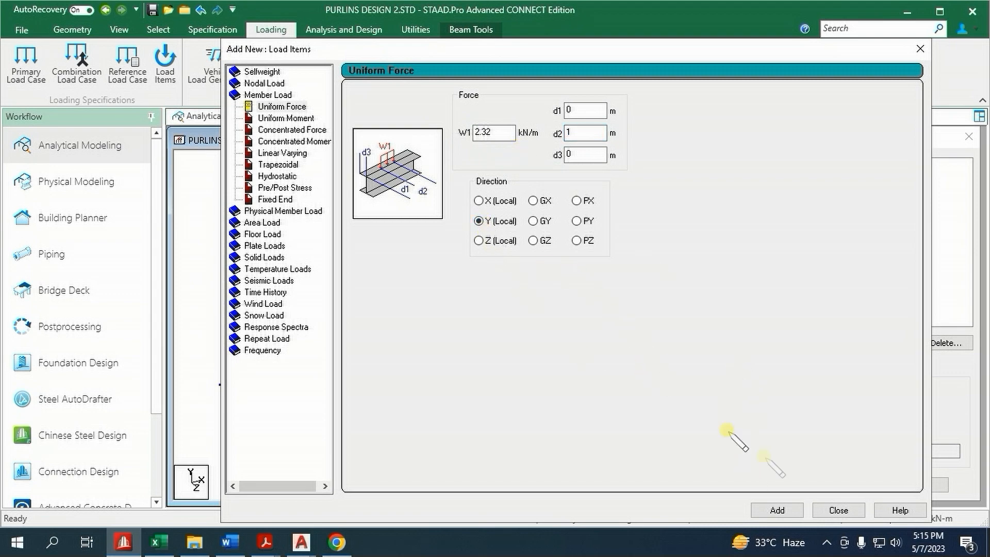
pyautogui.click(778, 510)
pyautogui.click(837, 510)
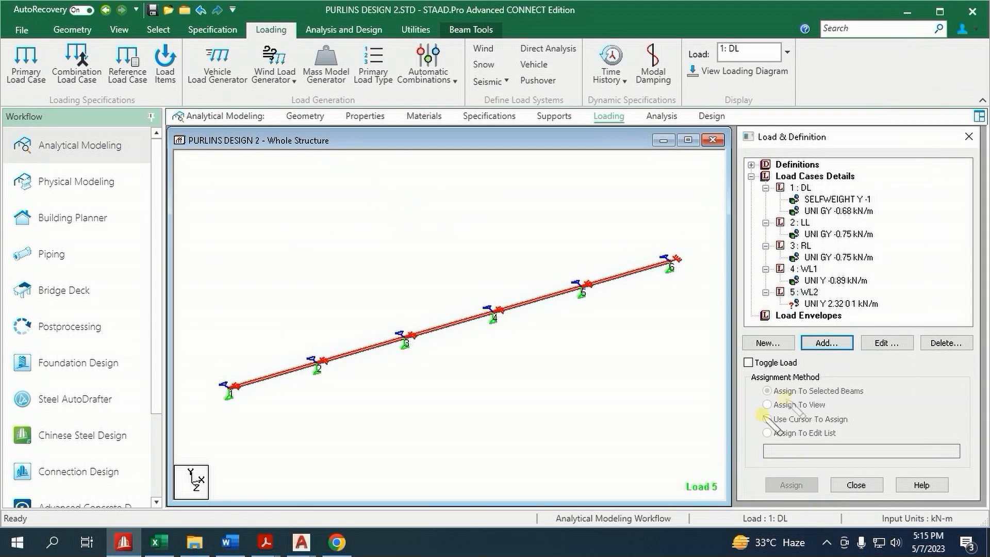
# Assign the 2.32 kN/m WL2 wind load to beam 1 only, between nodes 1 and 2
pyautogui.click(839, 304)
pyautogui.click(271, 378)
pyautogui.click(779, 486)
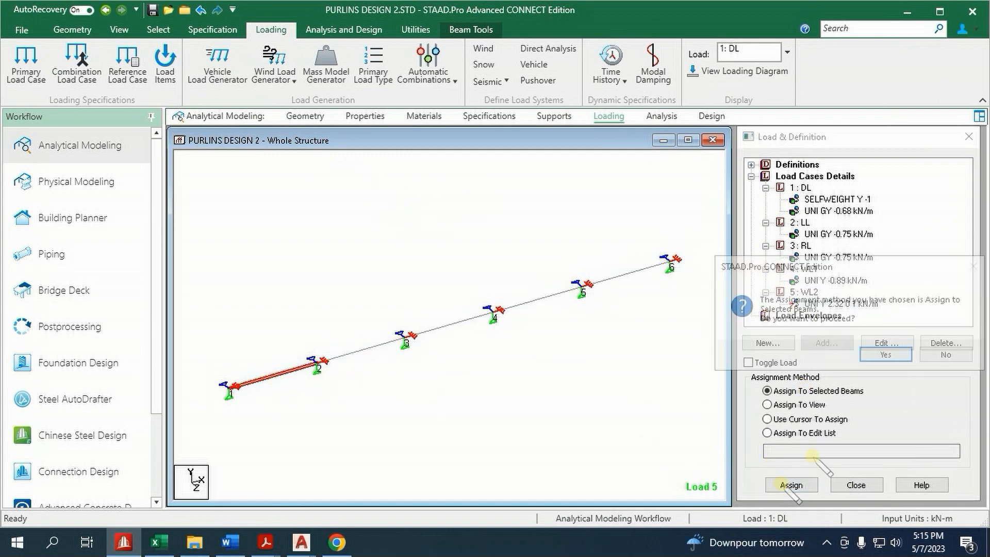
pyautogui.click(883, 356)
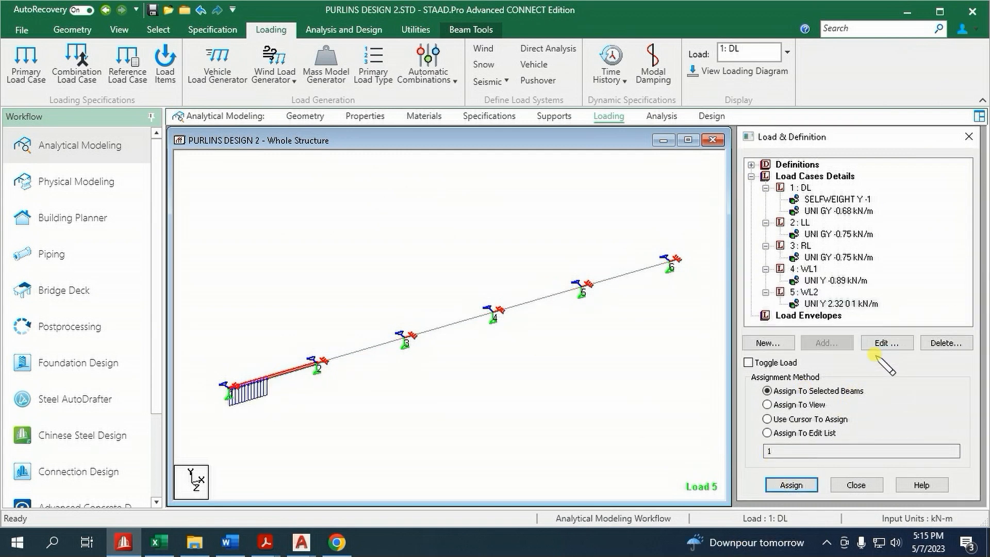
pyautogui.click(808, 293)
pyautogui.click(827, 343)
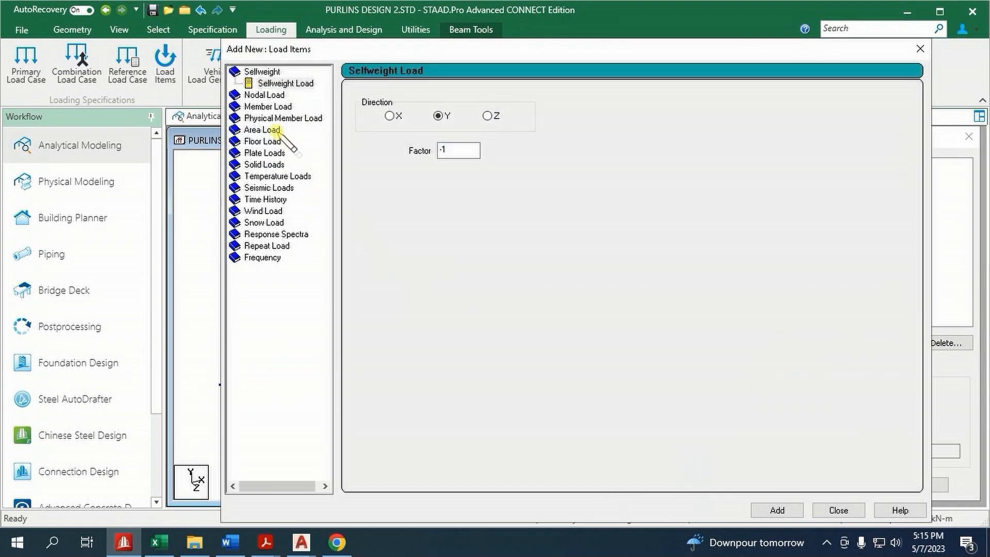
pyautogui.click(268, 106)
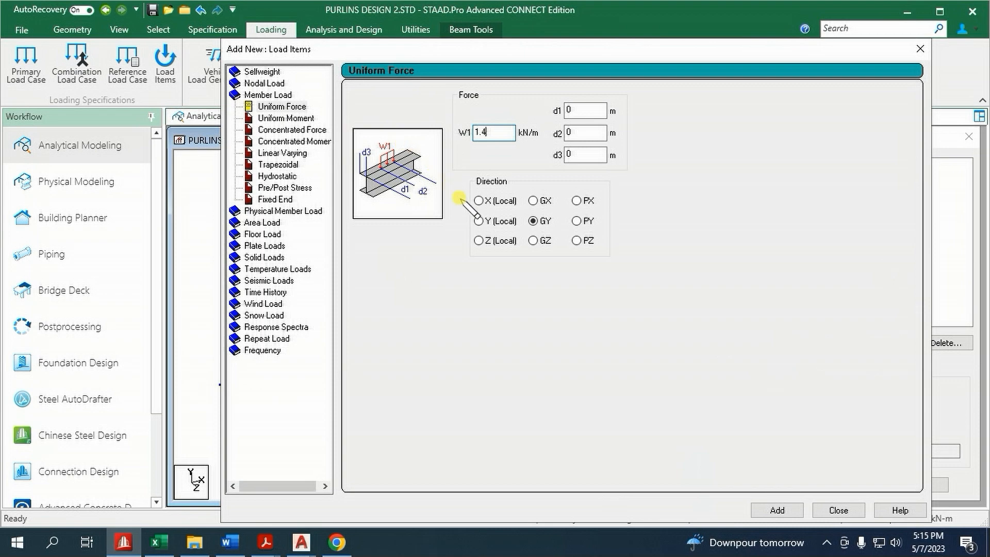
pyautogui.click(483, 222)
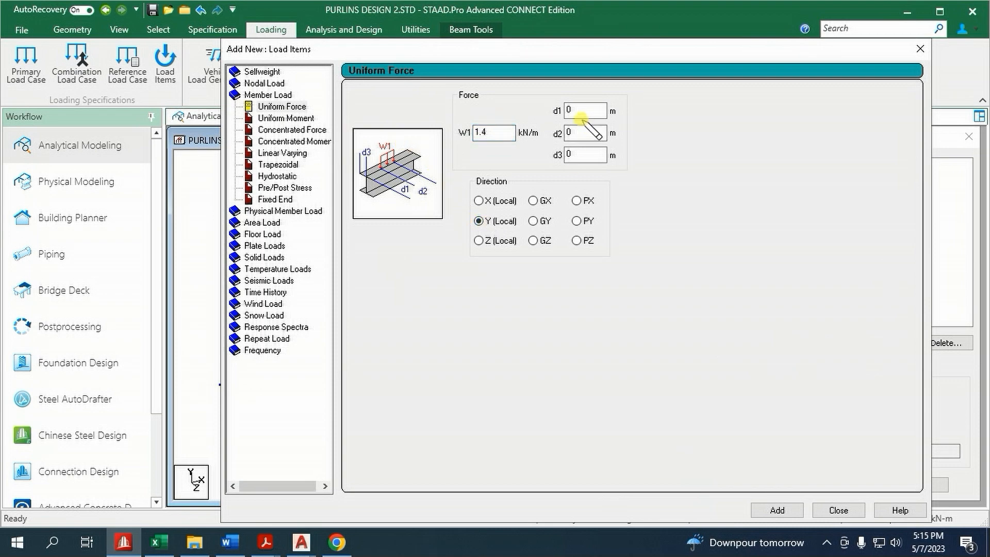
pyautogui.click(839, 510)
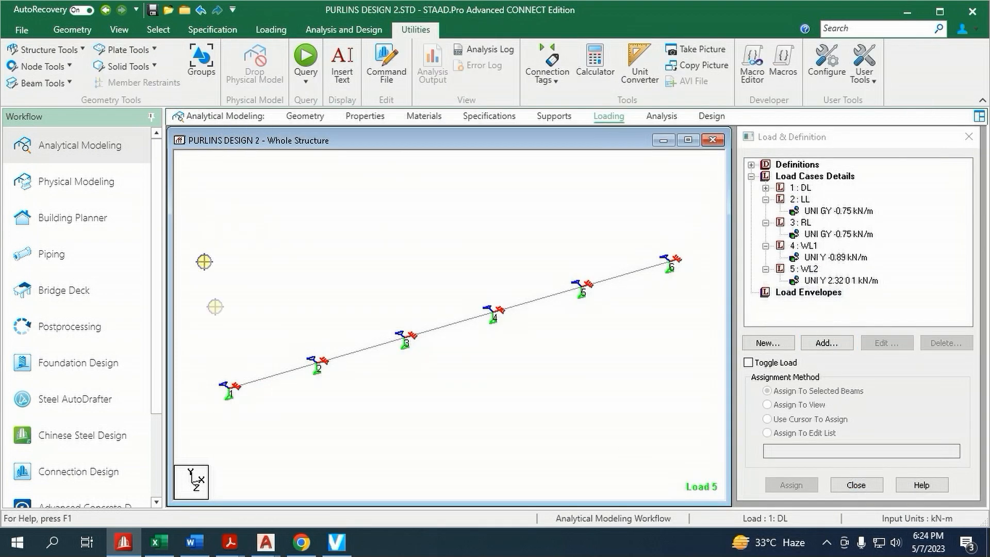
# Select all purlin beams, display their length dimensions in the model view, and clear the selection
pyautogui.moveTo(205, 205); pyautogui.dragTo(679, 453)
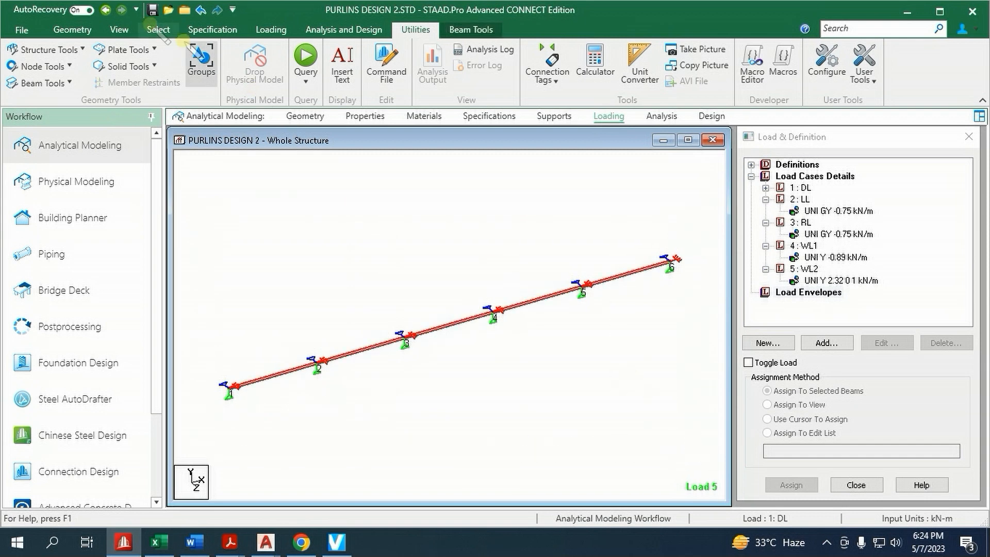
pyautogui.click(65, 84)
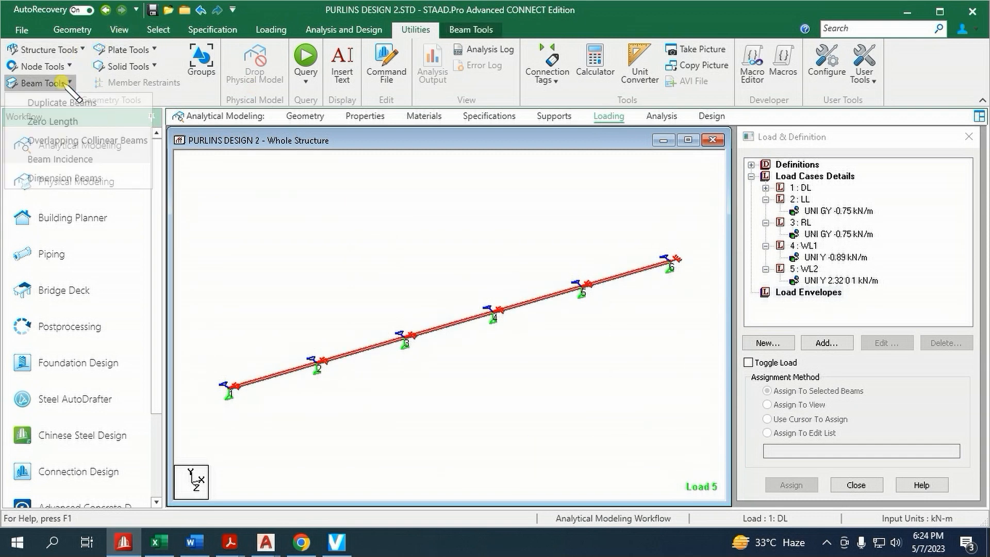
pyautogui.click(77, 178)
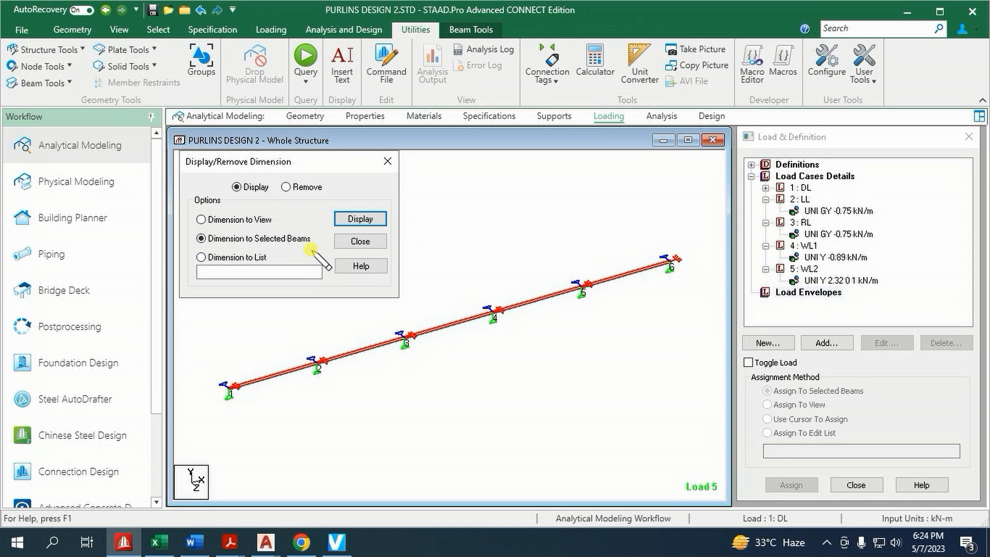
pyautogui.click(360, 219)
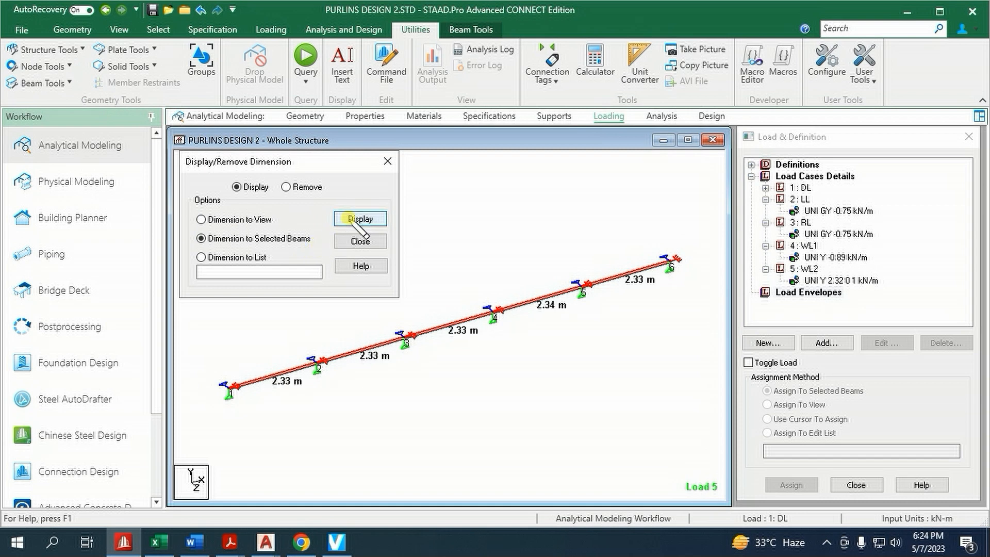
pyautogui.click(360, 241)
pyautogui.click(564, 416)
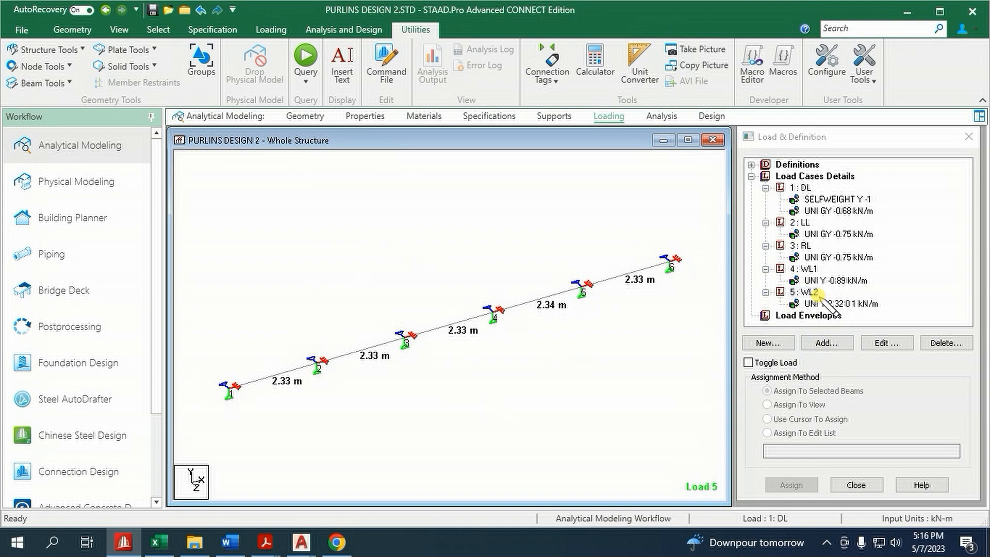
# Add a 1.4 kN/m local Y uniform force to WL2 with d1 of 1 m and d2 of 2.33 m
pyautogui.click(820, 294)
pyautogui.click(827, 343)
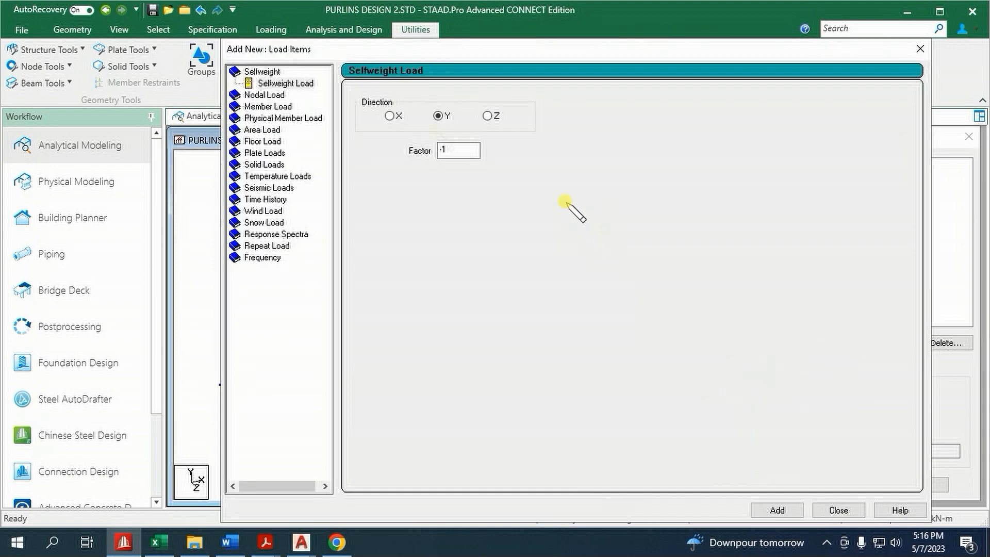
pyautogui.click(276, 106)
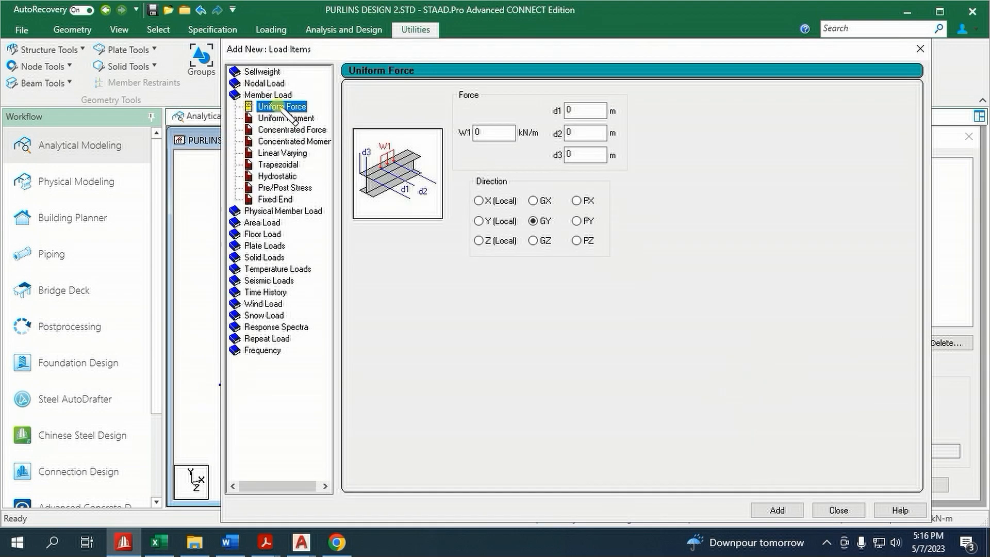
pyautogui.click(491, 134)
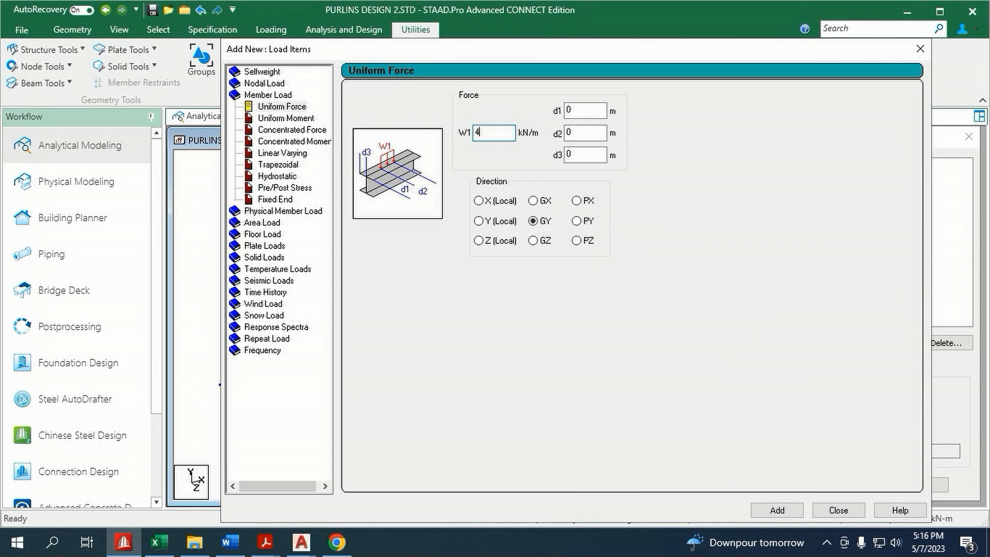
pyautogui.write('1.4')
pyautogui.click(576, 133)
pyautogui.click(574, 116)
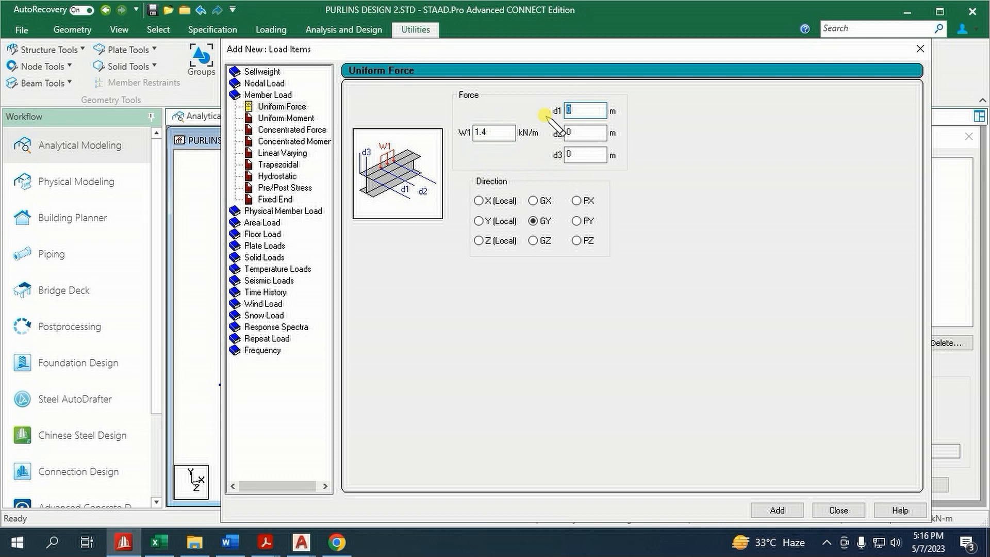
pyautogui.write('1')
pyautogui.click(572, 134)
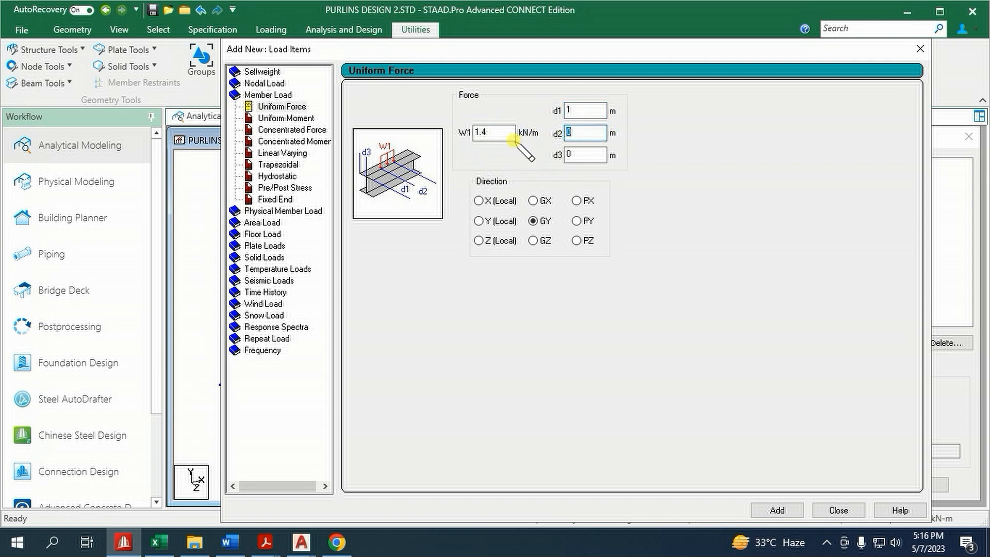
pyautogui.click(513, 222)
pyautogui.click(778, 508)
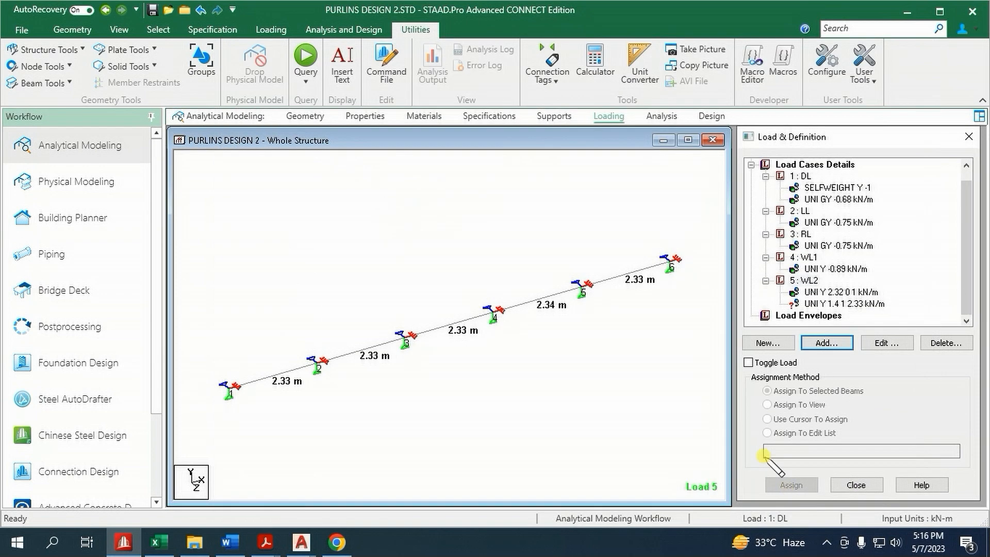
# Assign the 1.4 kN/m WL2 load running from 1 to 2.33 m to the beam between nodes 1 and 2
pyautogui.click(826, 304)
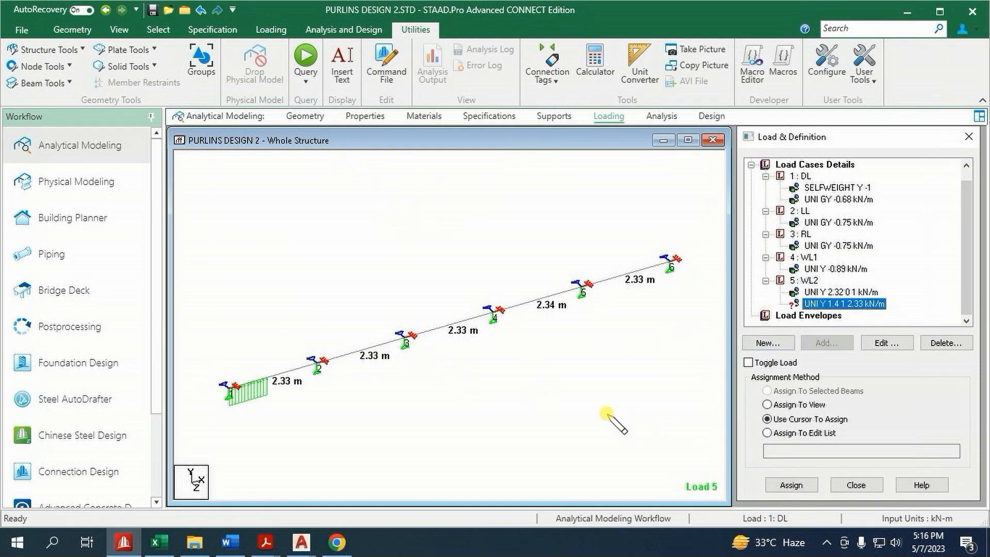
pyautogui.click(292, 371)
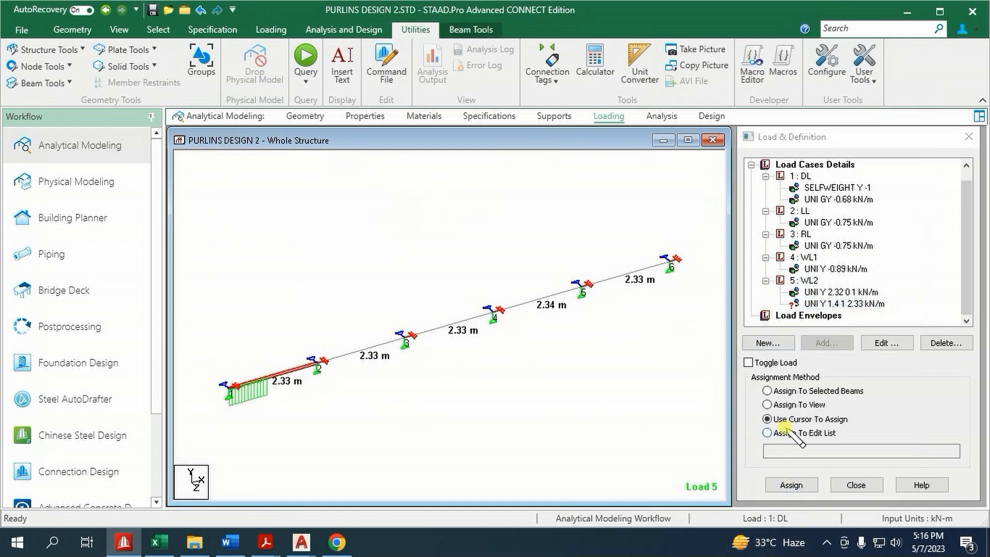
pyautogui.click(778, 391)
pyautogui.click(791, 485)
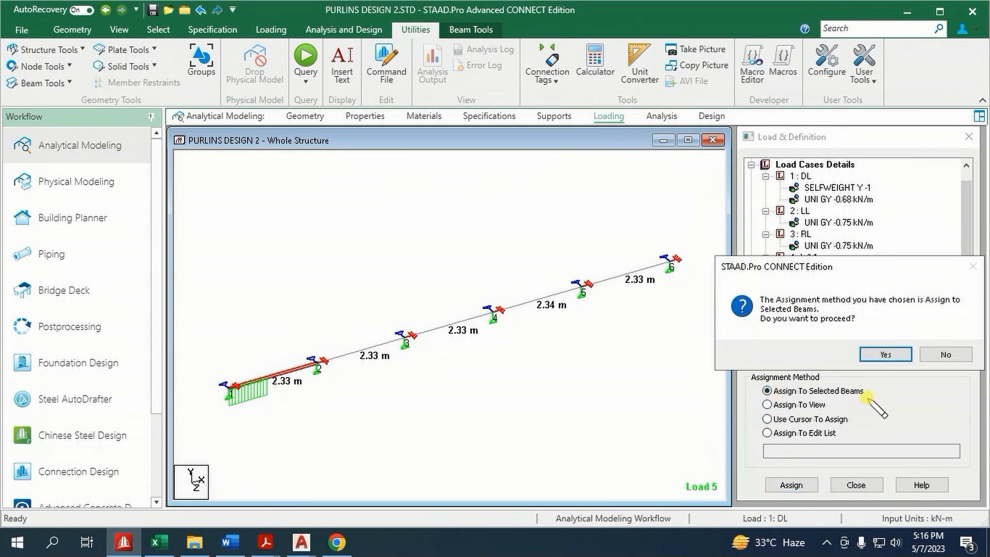
pyautogui.click(884, 355)
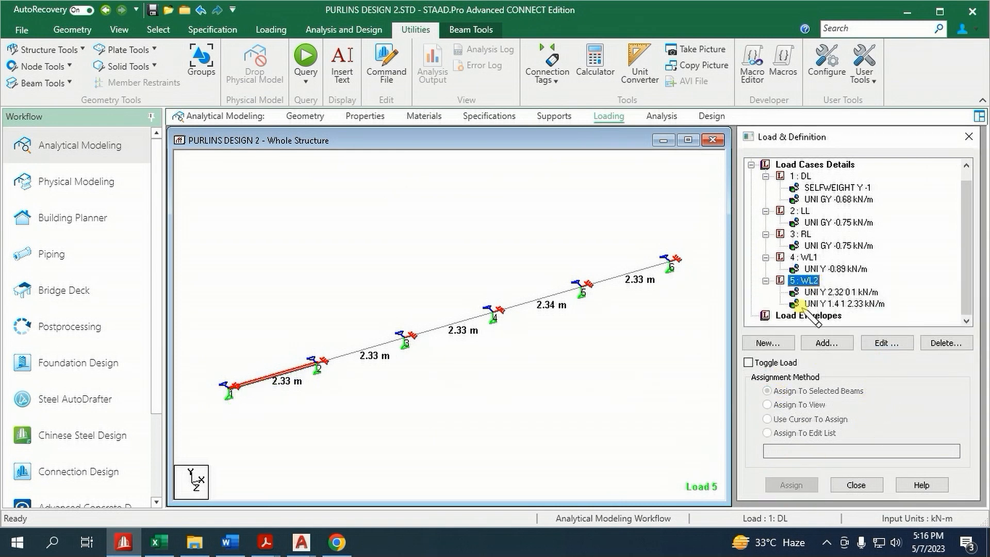
# Add a full-length 1.4 kN/m local Y uniform force to load case WL2
pyautogui.click(825, 343)
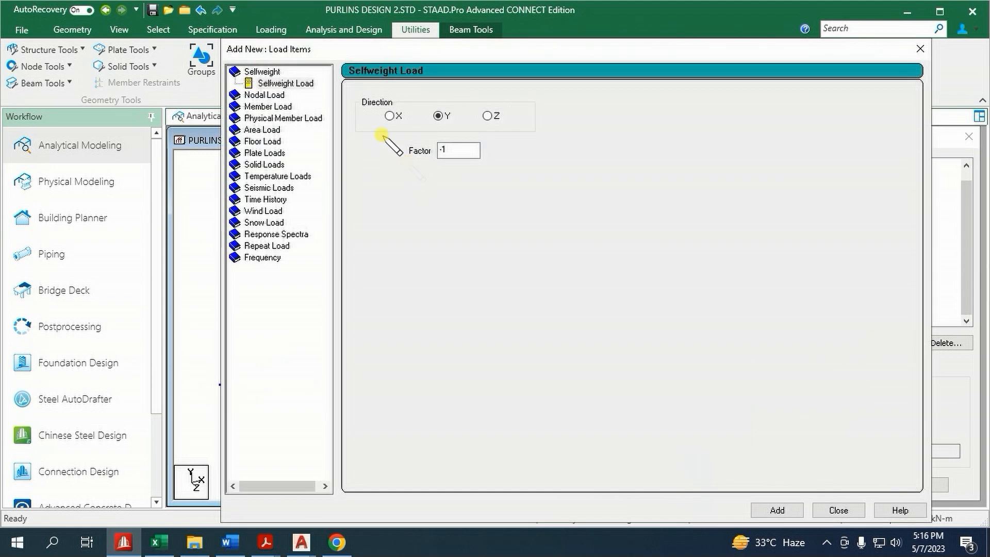
pyautogui.click(263, 107)
pyautogui.click(476, 133)
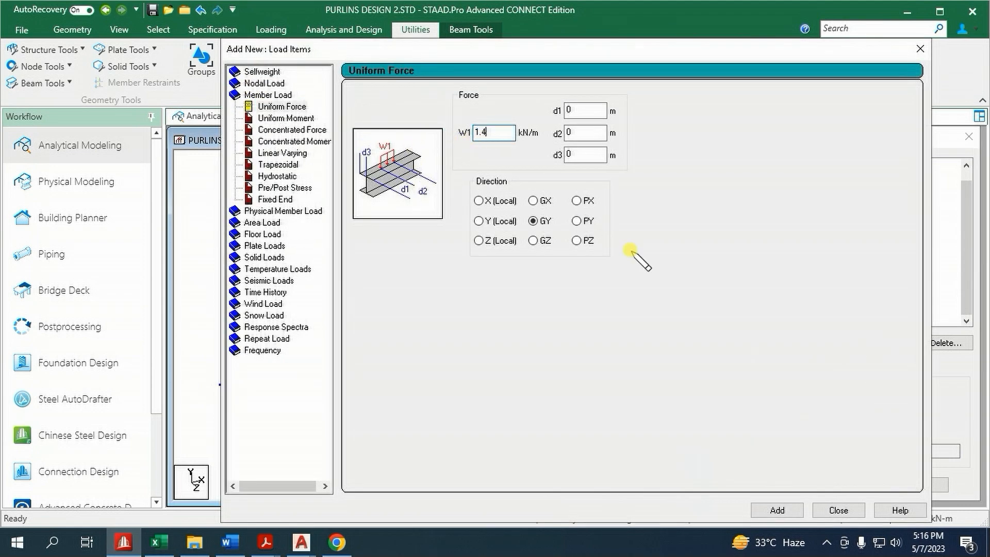
pyautogui.click(494, 220)
pyautogui.click(777, 510)
pyautogui.click(838, 510)
# Assign the full-length 1.4 kN/m WL2 load to the three middle beams, 2 to 4
pyautogui.click(823, 304)
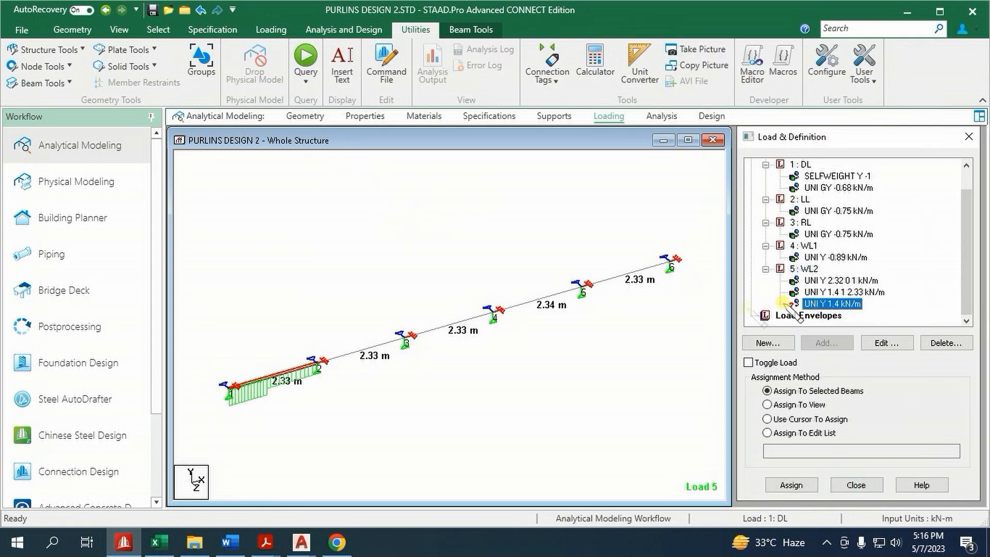
pyautogui.click(379, 345)
pyautogui.keyDown('ctrl'); pyautogui.click(454, 322); pyautogui.keyUp('ctrl')
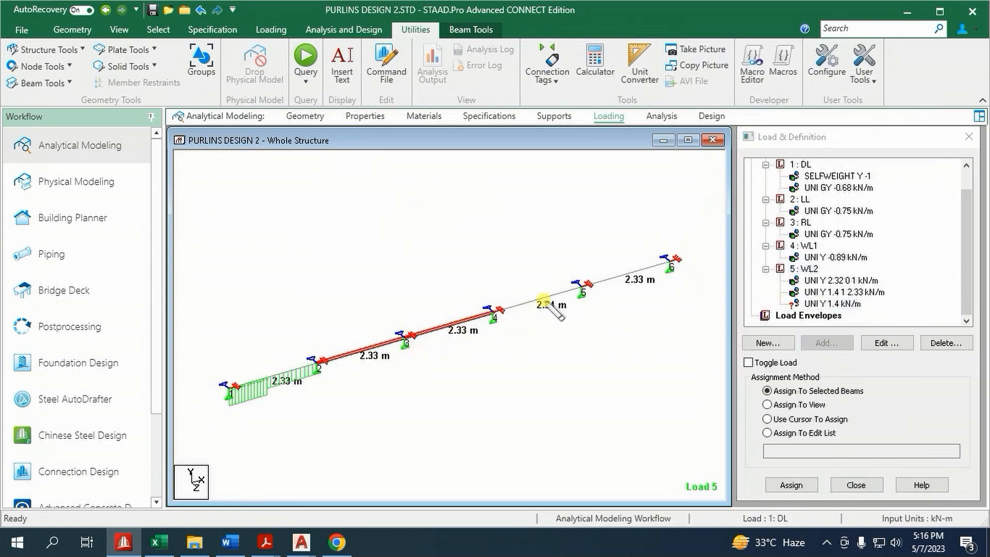
pyautogui.keyDown('ctrl'); pyautogui.click(542, 305); pyautogui.keyUp('ctrl')
pyautogui.click(791, 484)
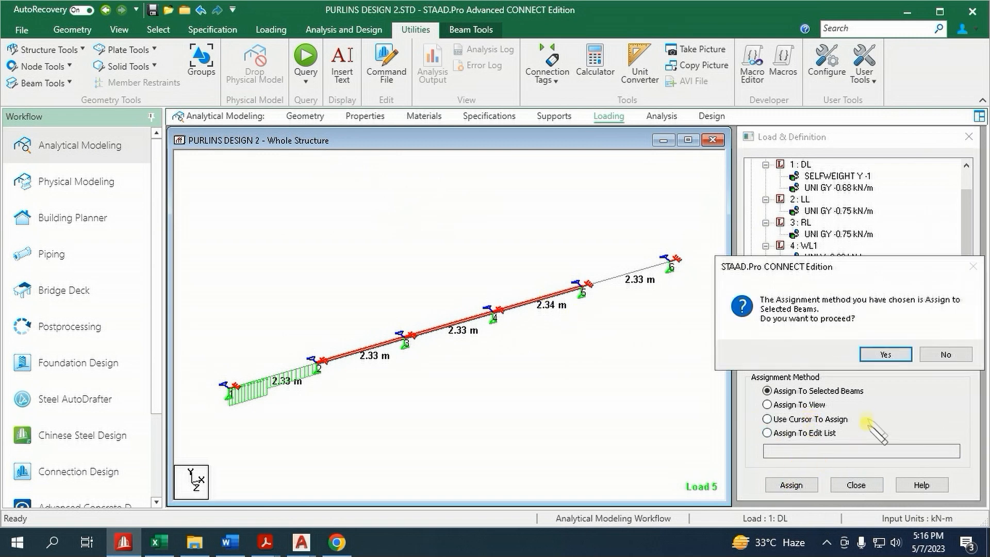
pyautogui.click(883, 354)
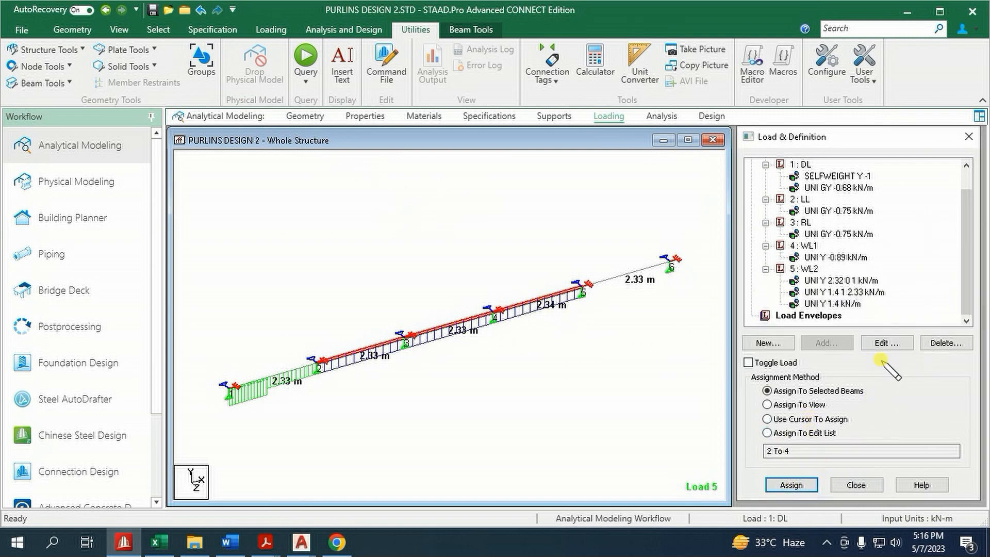
# Add a 2.32 kN/m local Y uniform force to WL2 with d1 of 1.33 m and d2 of 2.33 m
pyautogui.click(810, 269)
pyautogui.click(827, 343)
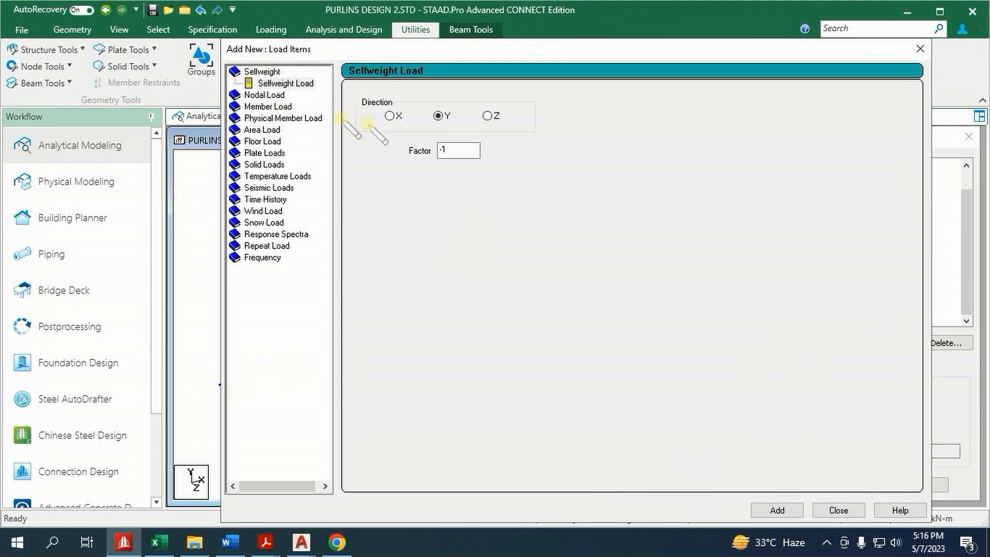
pyautogui.click(268, 106)
pyautogui.click(492, 133)
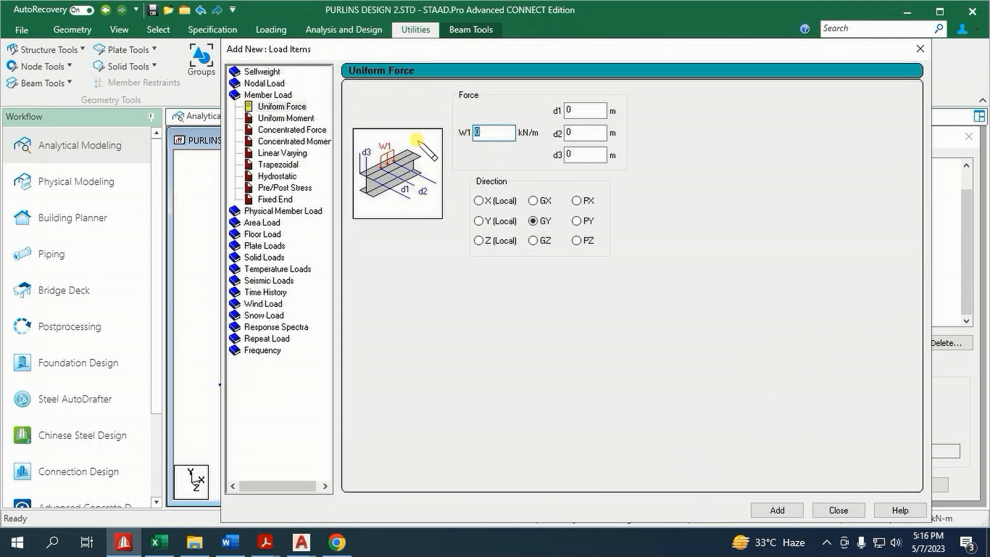
pyautogui.press('Tab')
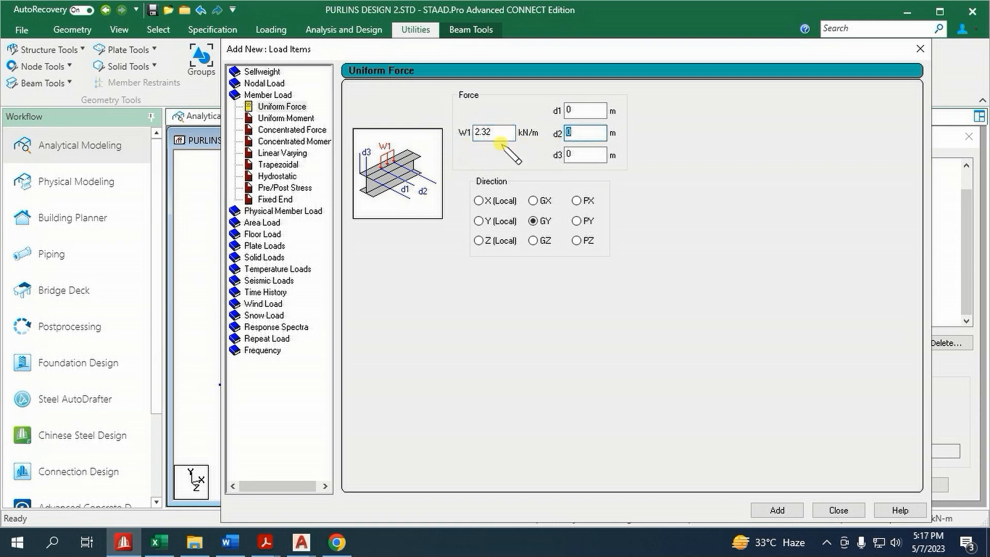
pyautogui.click(571, 110)
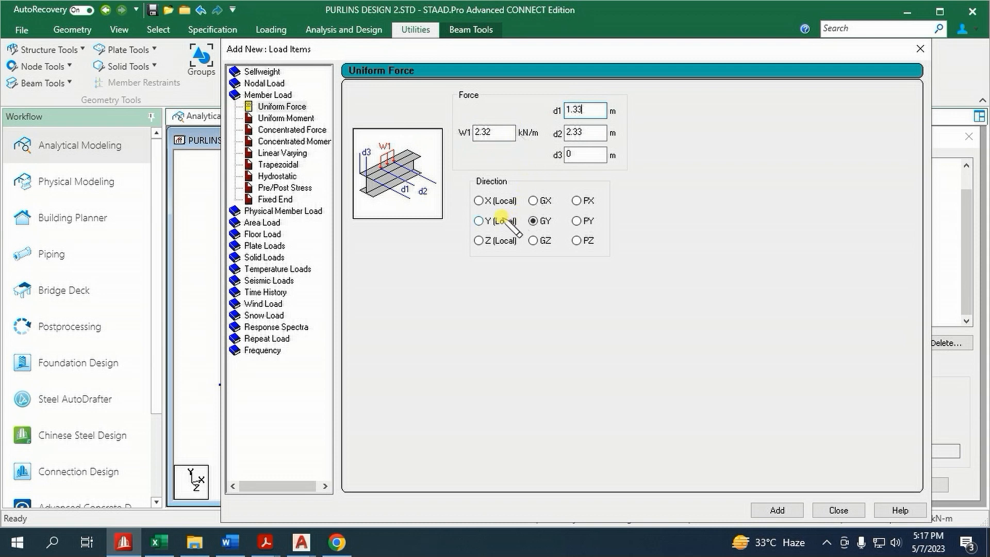
pyautogui.click(769, 510)
pyautogui.click(830, 510)
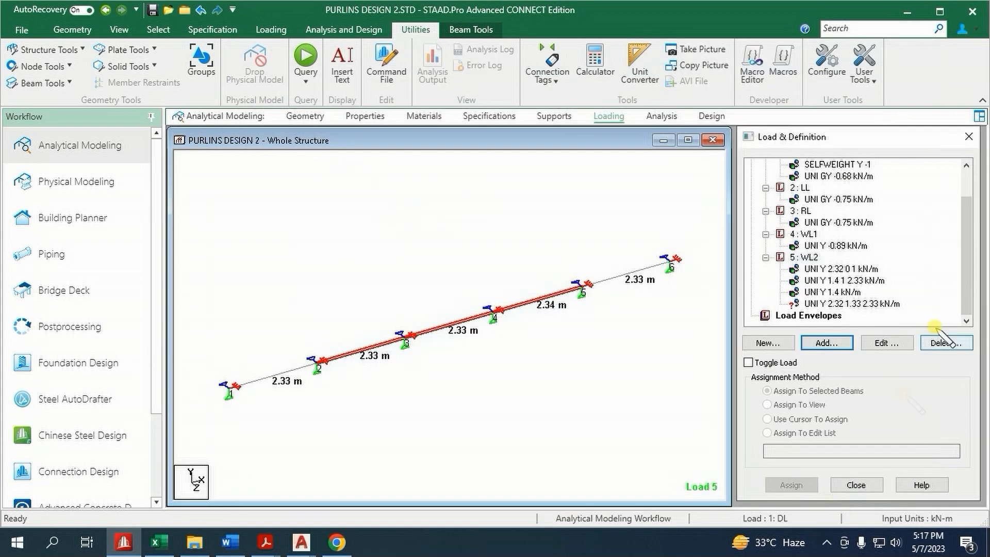
# Assign the 2.32 kN/m WL2 load running from 1.33 to 2.33 m to beam 5, between nodes 5 and 6
pyautogui.click(851, 305)
pyautogui.click(652, 268)
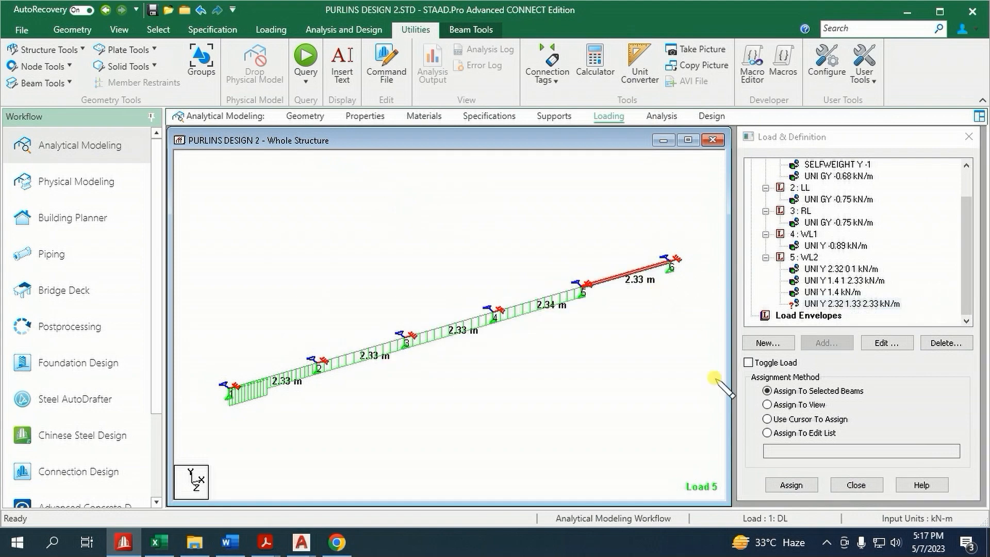
pyautogui.click(791, 485)
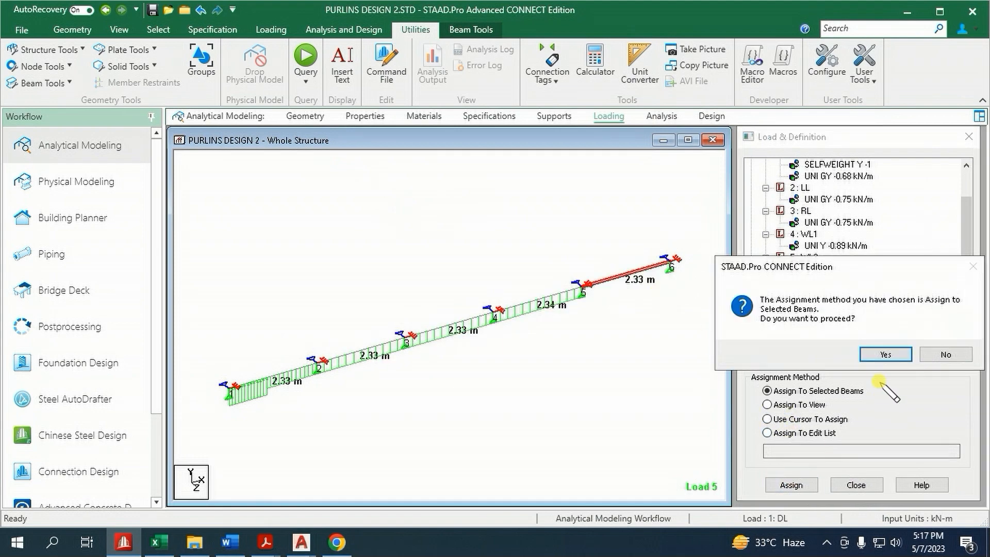
pyautogui.click(881, 353)
# Add a 1.4 kN/m local Y uniform force to WL2 with d1 of 0 and d2 of 1.33 m
pyautogui.click(808, 257)
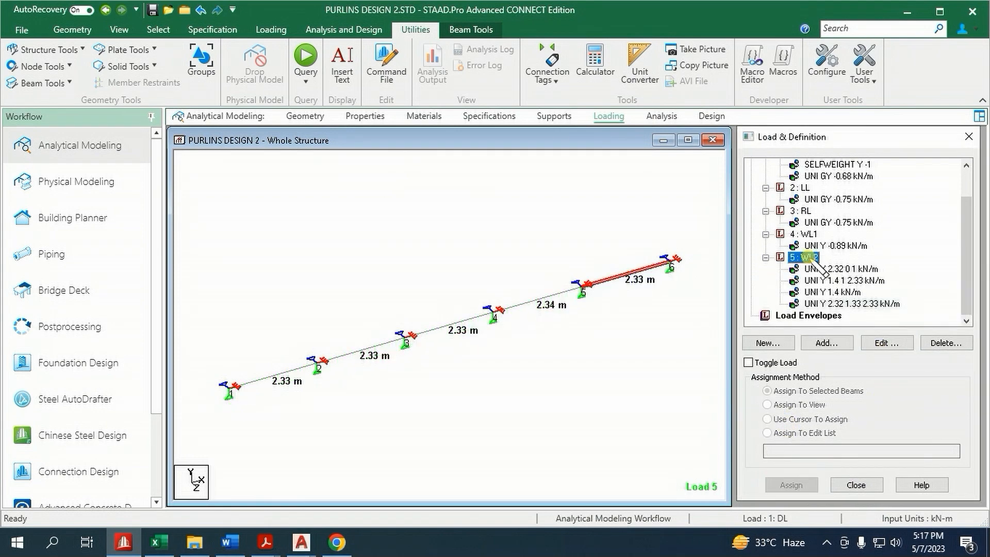
pyautogui.click(827, 343)
pyautogui.click(268, 106)
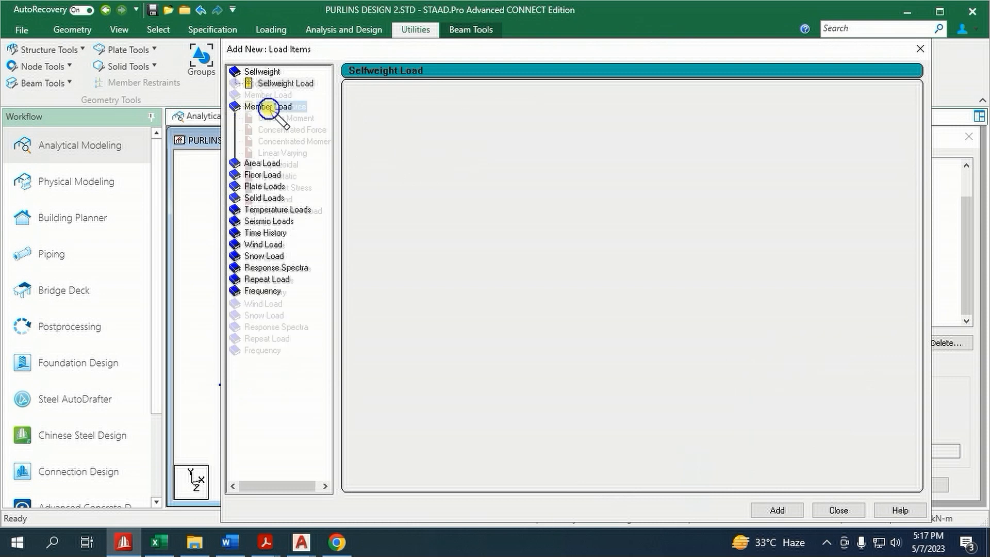
pyautogui.write('1.4')
pyautogui.click(582, 133)
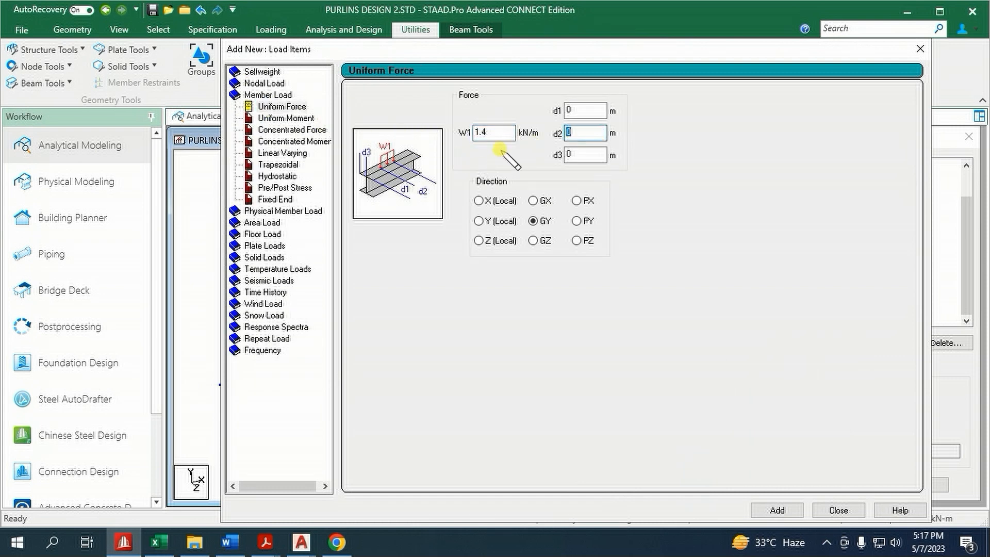
pyautogui.click(485, 221)
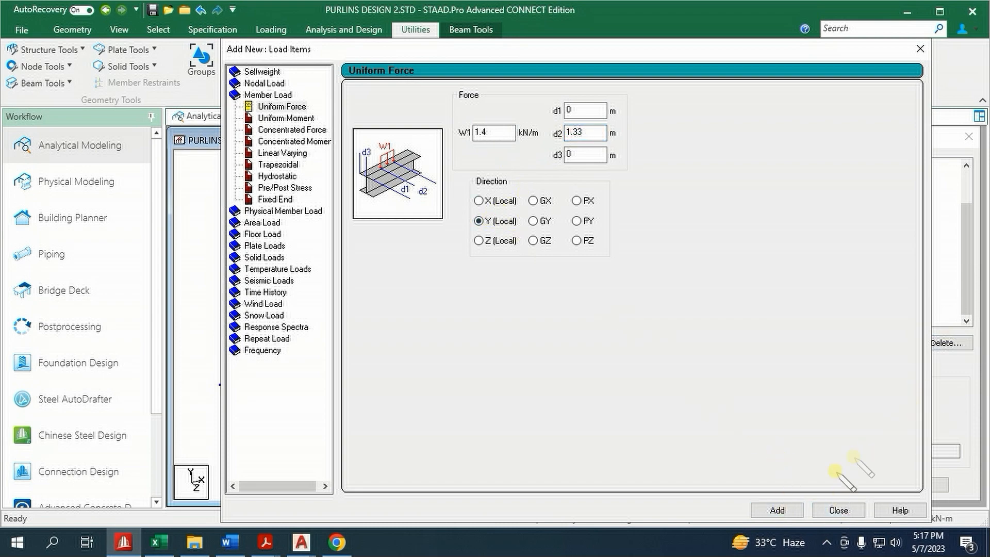
pyautogui.click(838, 511)
# Assign the 1.4 kN/m WL2 load running from 0 to 1.33 m to beam 5 and clear the beam selection
pyautogui.click(856, 305)
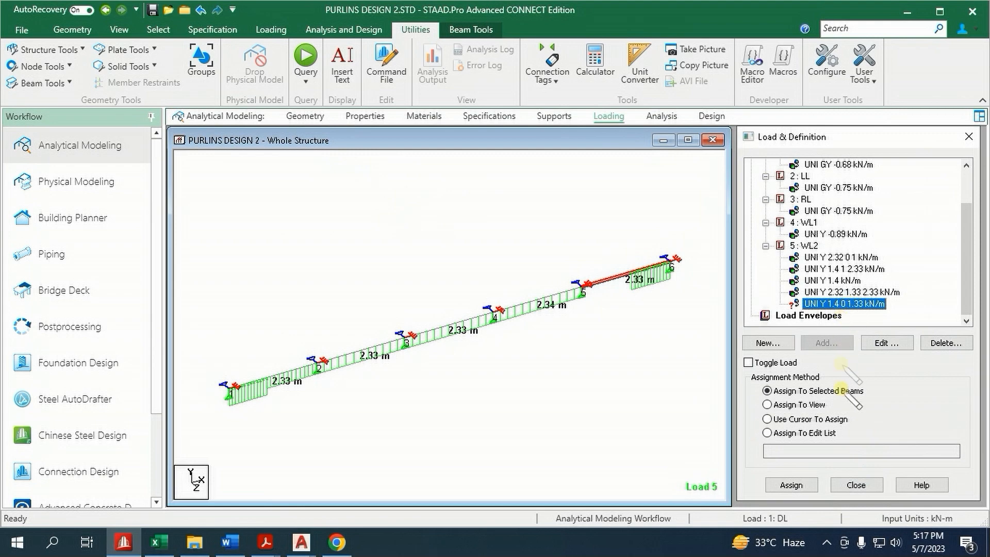
pyautogui.click(791, 485)
pyautogui.click(876, 354)
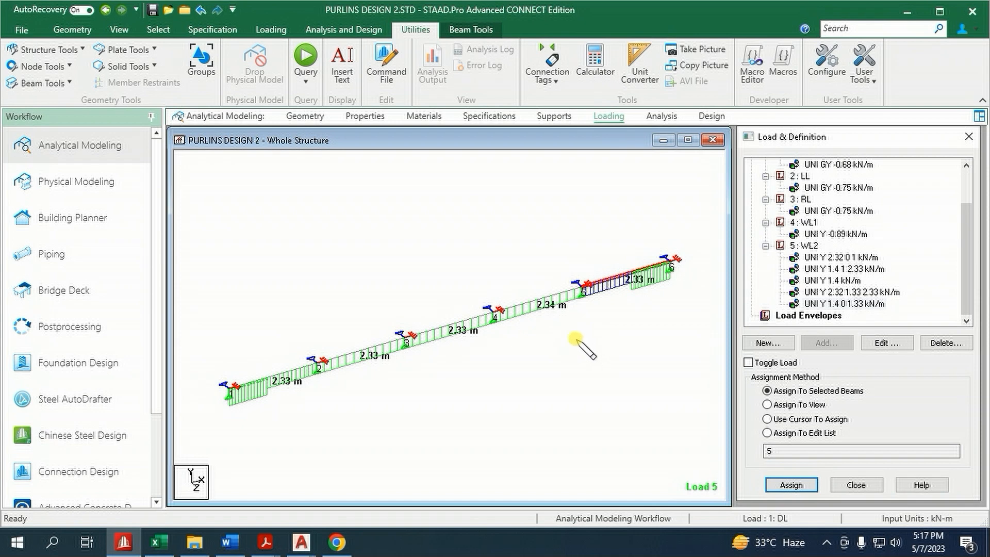
pyautogui.click(535, 256)
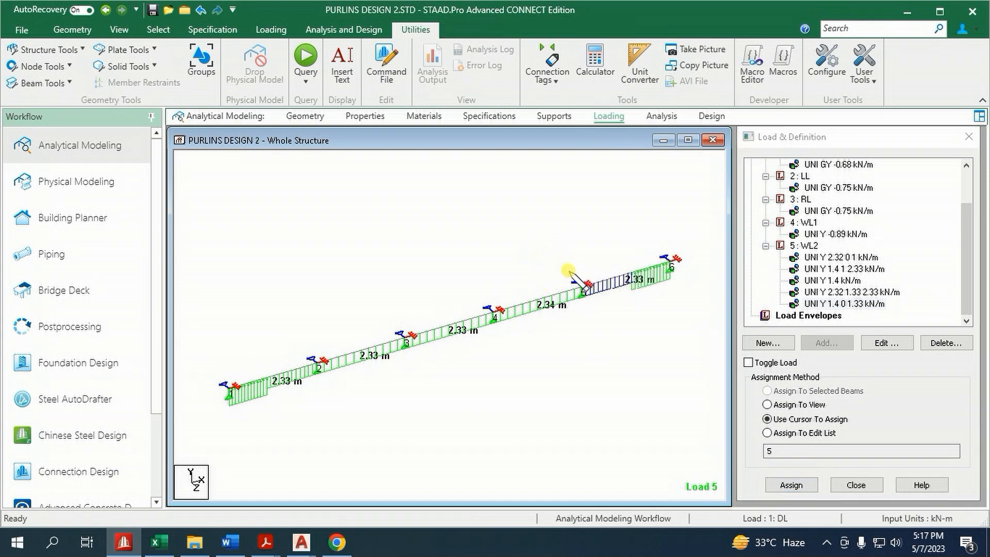
# Start defining load combination 6 and name it 1.2DL + 1.6LL + 0.5RL, copying the text from the Excel load combination list
pyautogui.scroll(2, 845, 237)
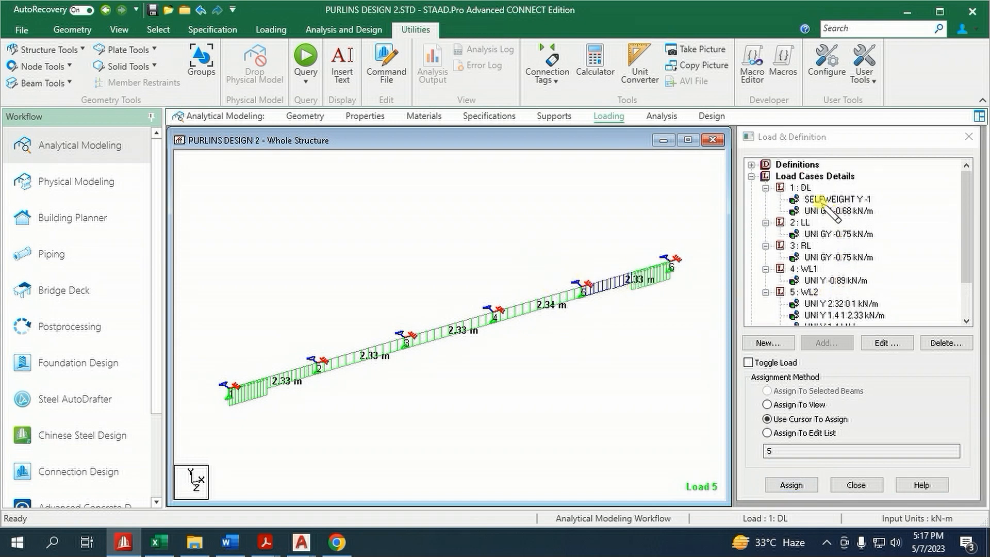
pyautogui.click(805, 177)
pyautogui.click(826, 343)
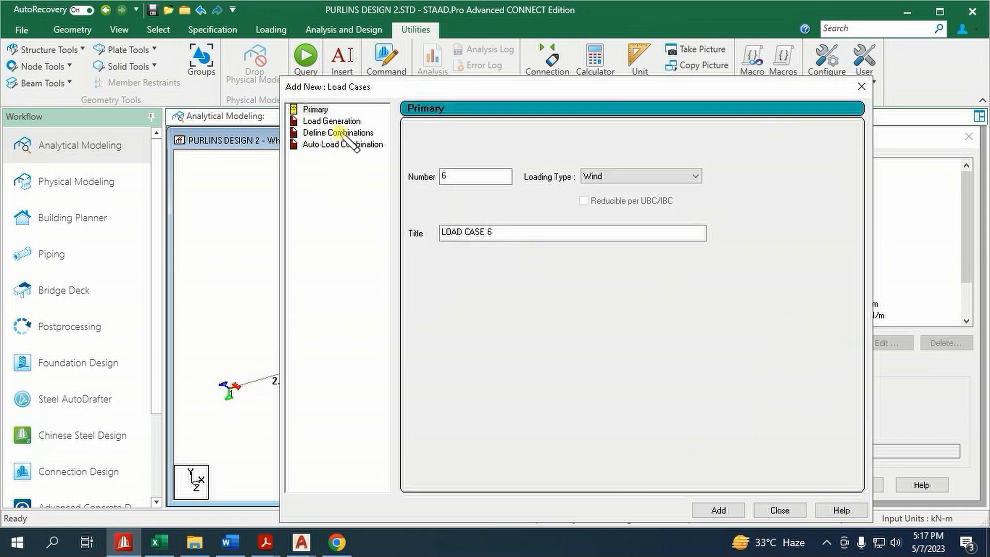
pyautogui.click(341, 133)
pyautogui.click(159, 542)
pyautogui.scroll(12, 164, 396)
pyautogui.scroll(-3, 148, 381)
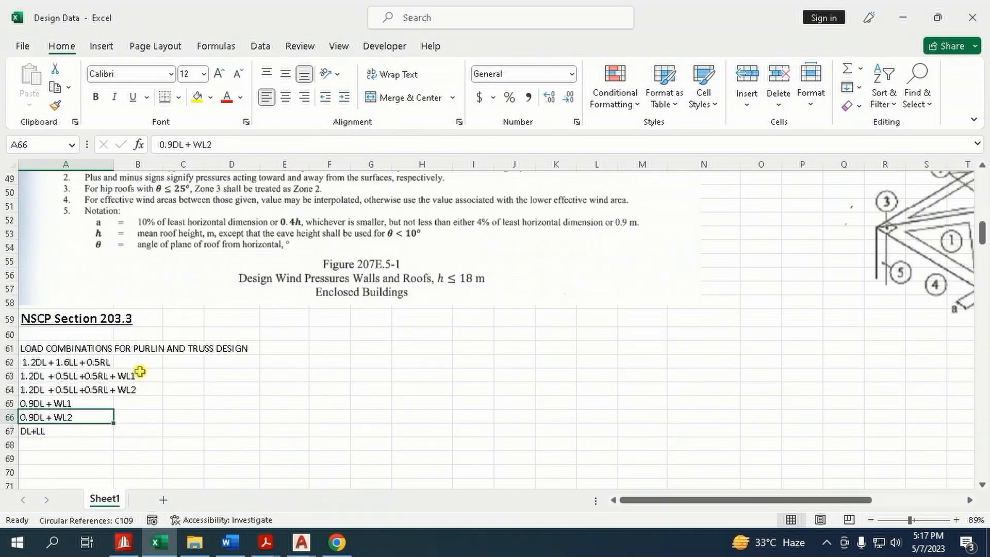
pyautogui.click(110, 364)
pyautogui.hotkey('ctrl', 'c')
pyautogui.click(123, 543)
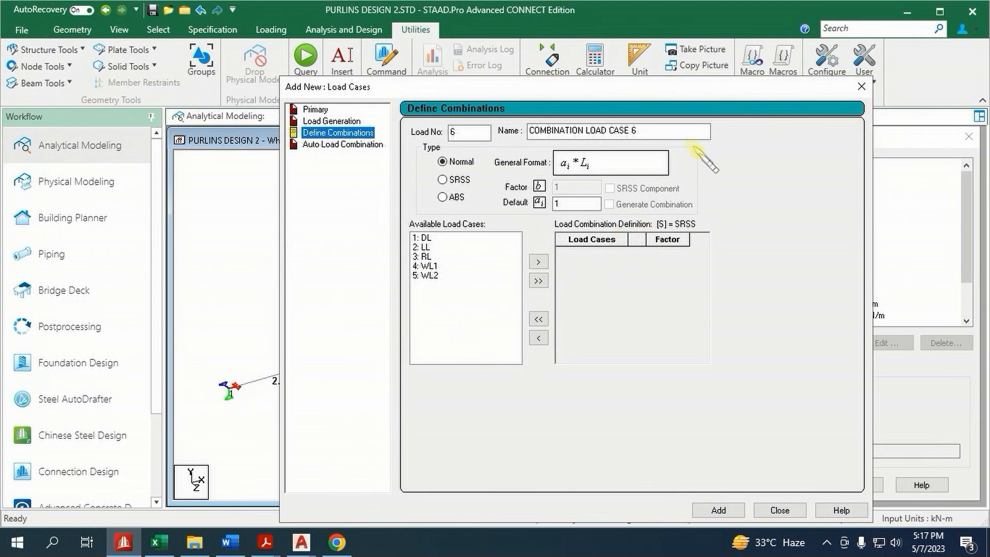
pyautogui.moveTo(664, 130); pyautogui.dragTo(464, 129)
pyautogui.hotkey('ctrl', 'v')
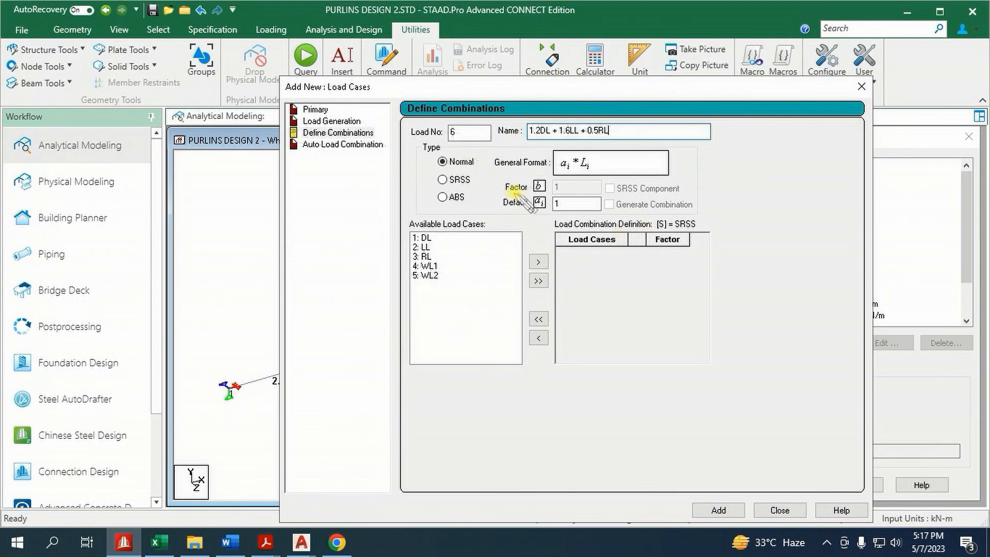
# Include DL, LL and RL in combination 6 with factors 1.2, 1.6 and 0.5, and add the combination
pyautogui.click(426, 238)
pyautogui.keyDown('ctrl'); pyautogui.click(426, 248); pyautogui.keyUp('ctrl')
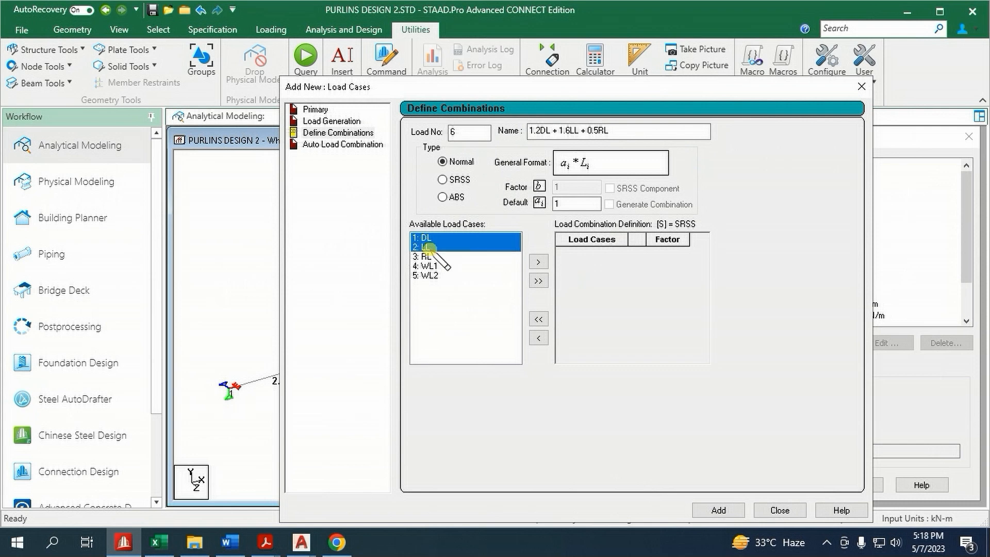
pyautogui.keyDown('ctrl'); pyautogui.click(427, 257); pyautogui.keyUp('ctrl')
pyautogui.click(538, 263)
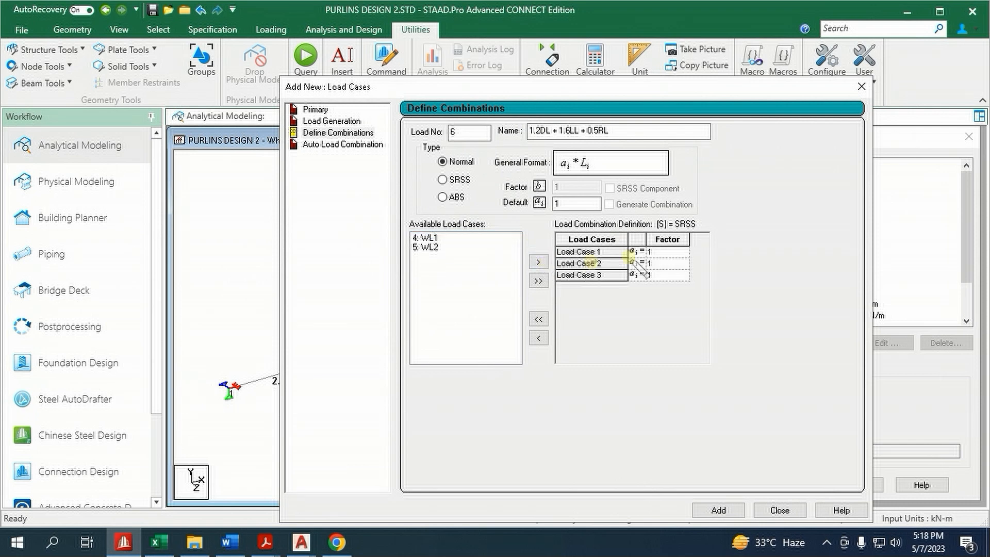
pyautogui.click(674, 252)
pyautogui.write('.2')
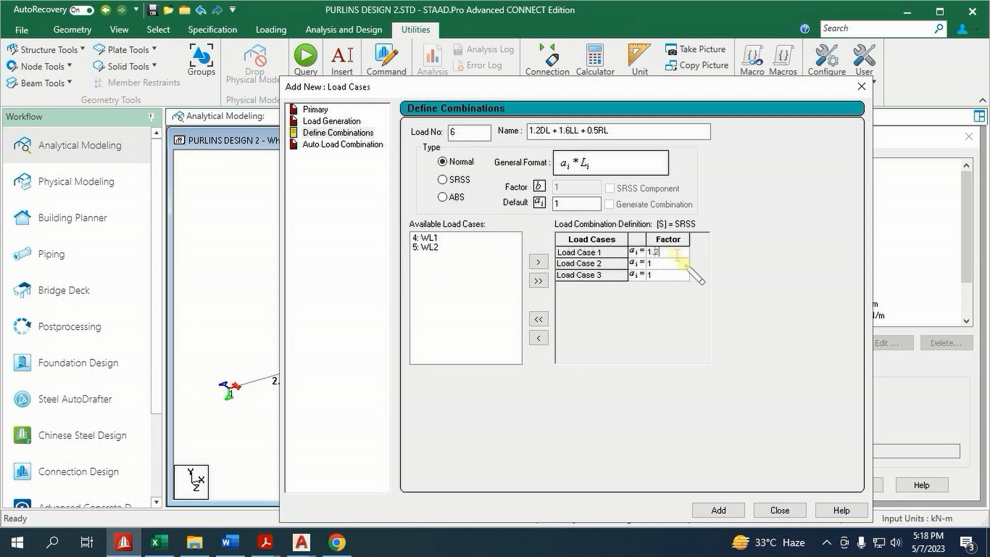
pyautogui.click(673, 264)
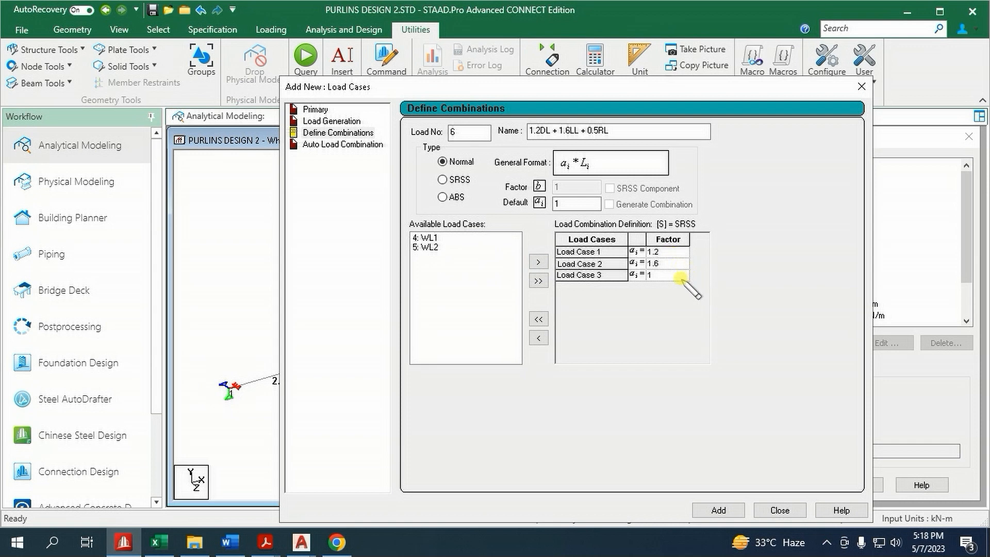
pyautogui.click(673, 276)
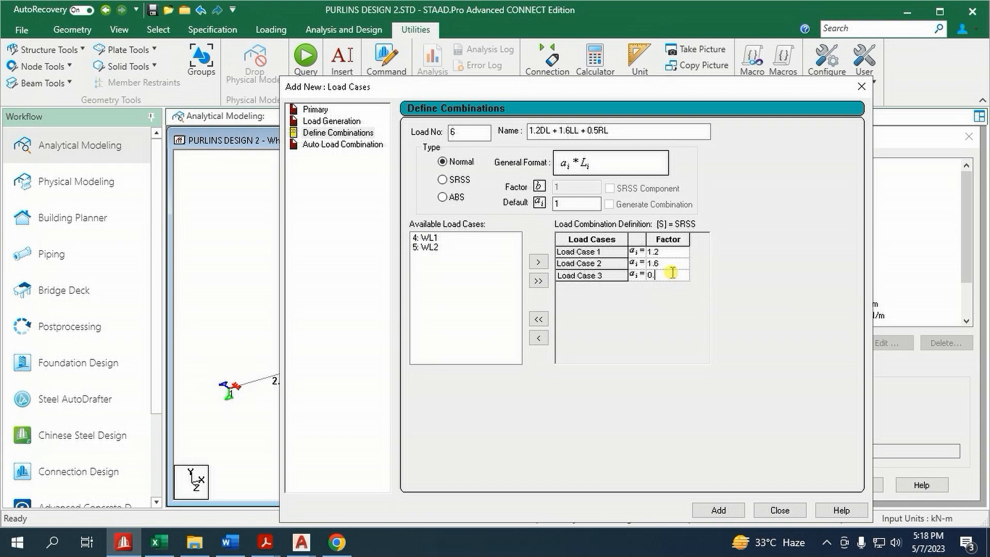
pyautogui.click(722, 511)
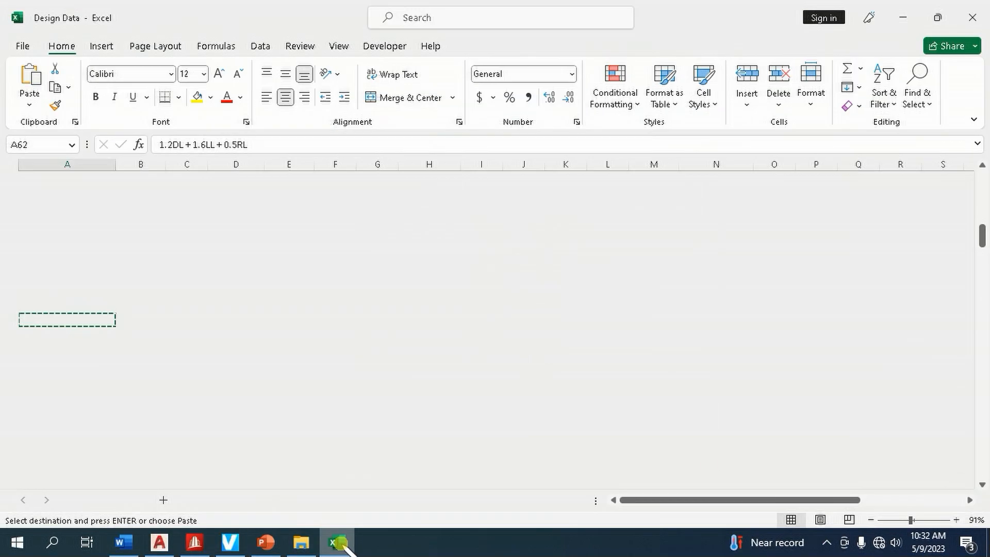
# Name load combination 7 as 1.2DL + 0.5LL+ 1.6RL, copying the text from the Excel load combination list
pyautogui.click(337, 542)
pyautogui.press('Escape')
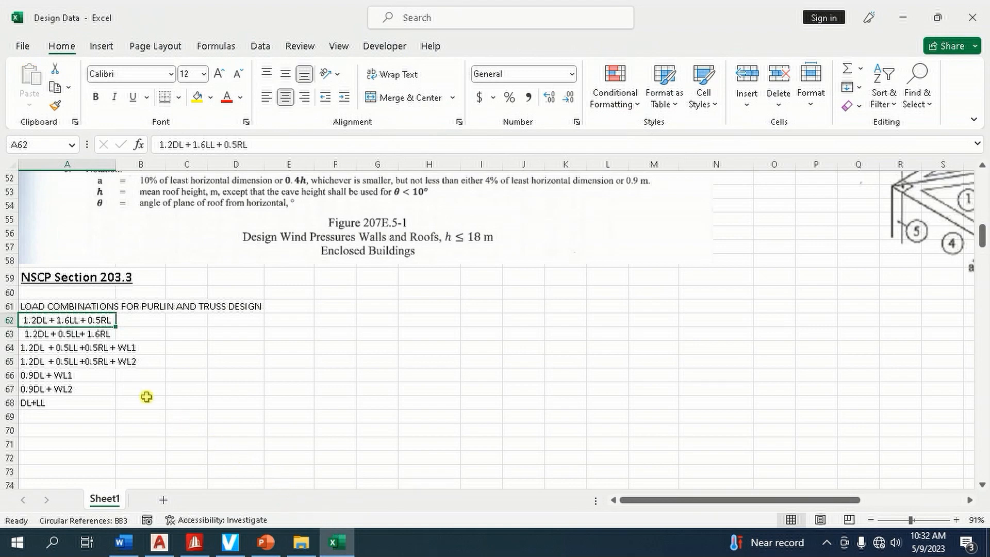
pyautogui.click(82, 335)
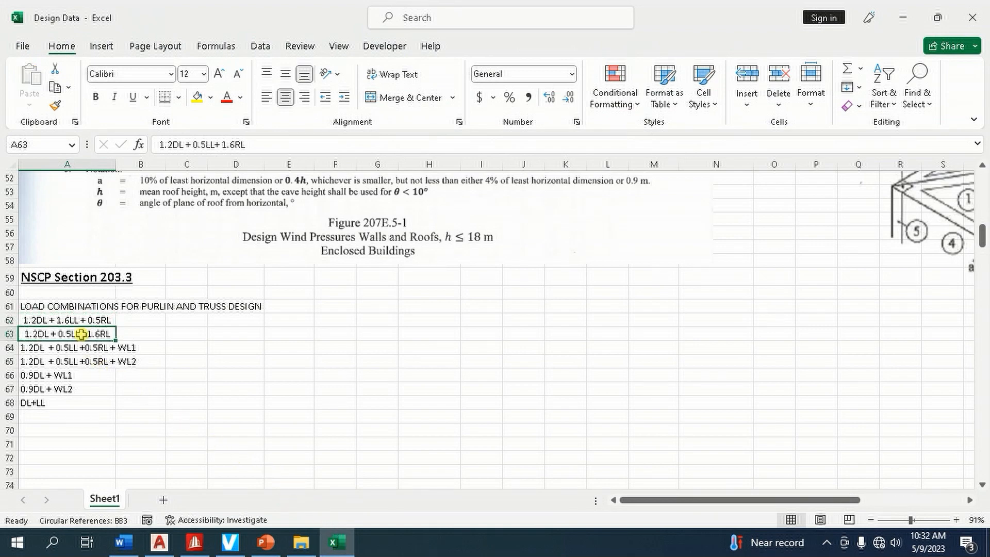
pyautogui.hotkey('ctrl', 'c')
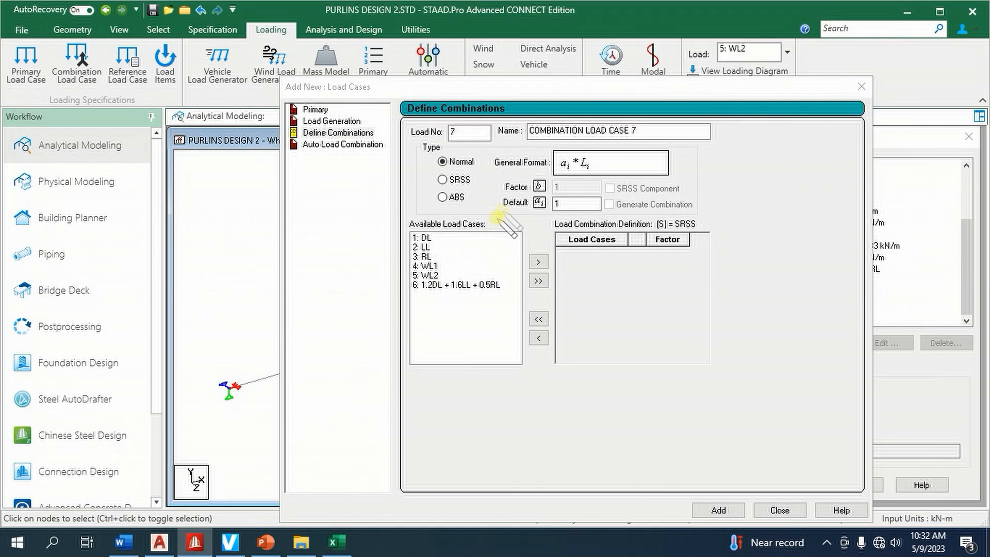
pyautogui.click(195, 542)
pyautogui.click(651, 158)
pyautogui.hotkey('ctrl', 'v')
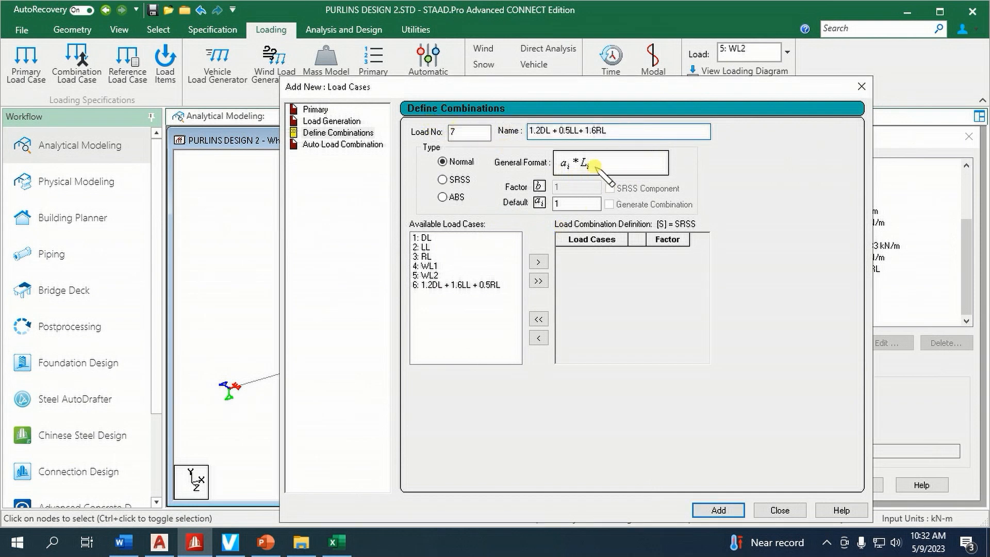
# Include DL, LL and RL in combination 7 with factors 1.2, .5 and 1.6, and add the combination
pyautogui.click(435, 238)
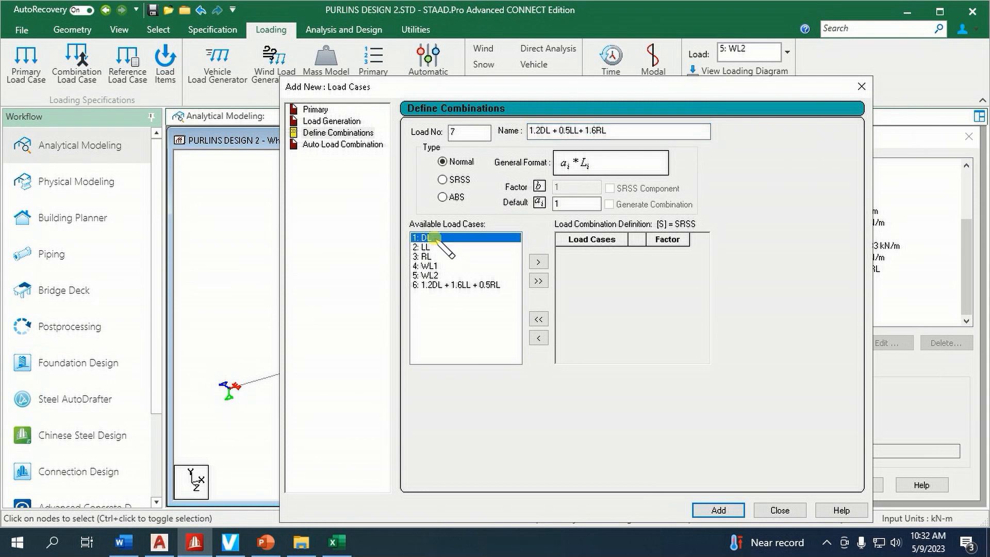
pyautogui.moveTo(435, 248); pyautogui.dragTo(435, 257)
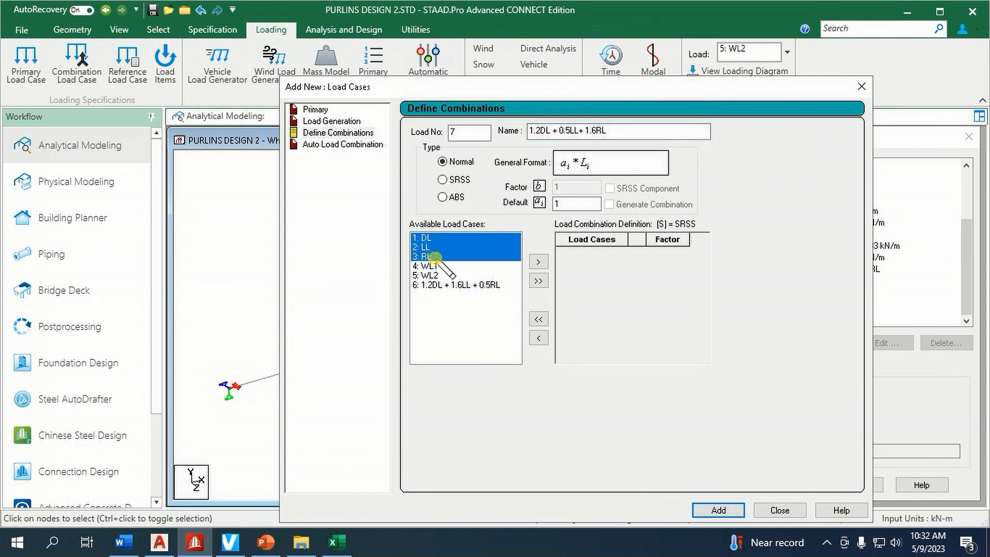
pyautogui.click(538, 262)
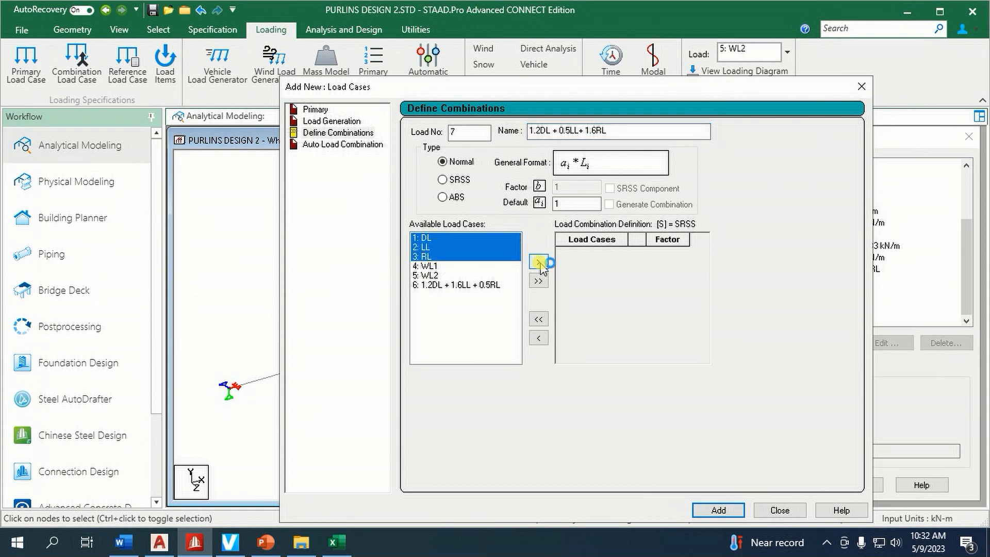
pyautogui.click(674, 253)
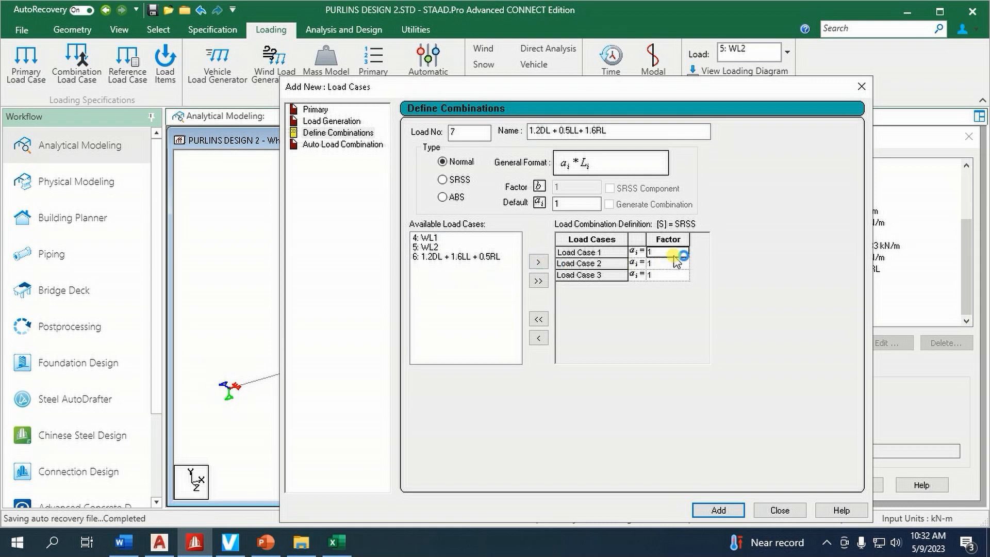
pyautogui.click(673, 264)
pyautogui.write('.5')
pyautogui.click(674, 276)
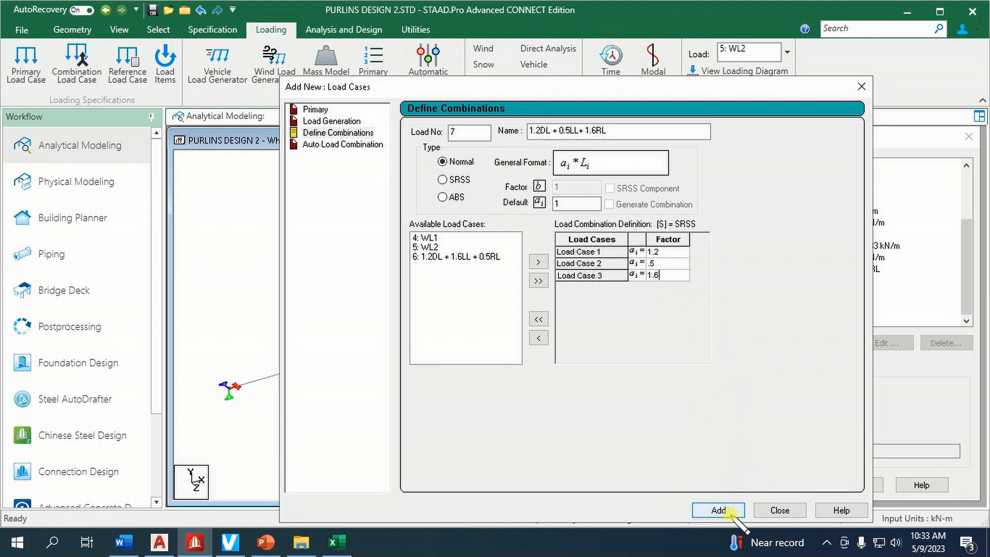
pyautogui.click(732, 510)
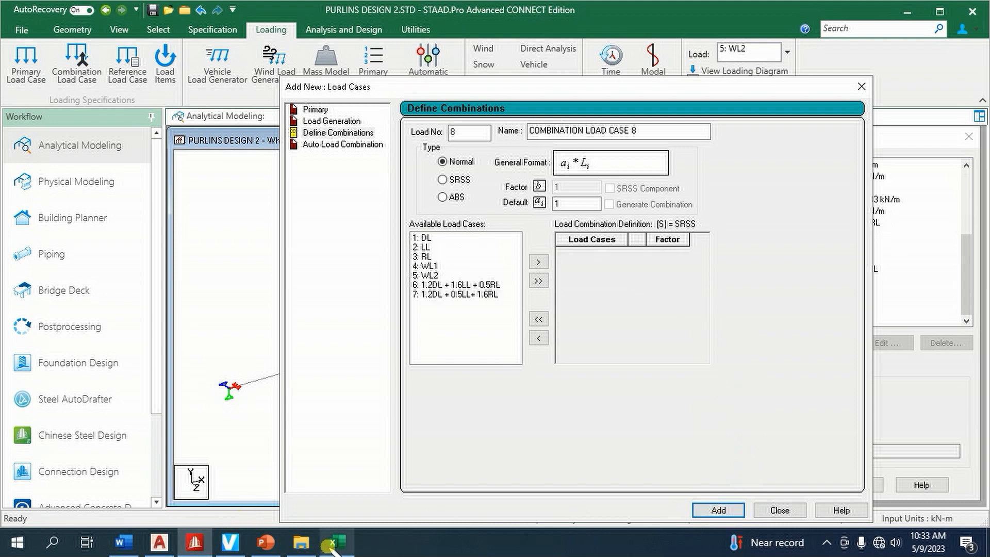
# Name load combination 8 as 1.2DL + 0.5LL +0.5RL + WL1, copying the text from the Excel load combination list
pyautogui.click(333, 548)
pyautogui.press('Escape')
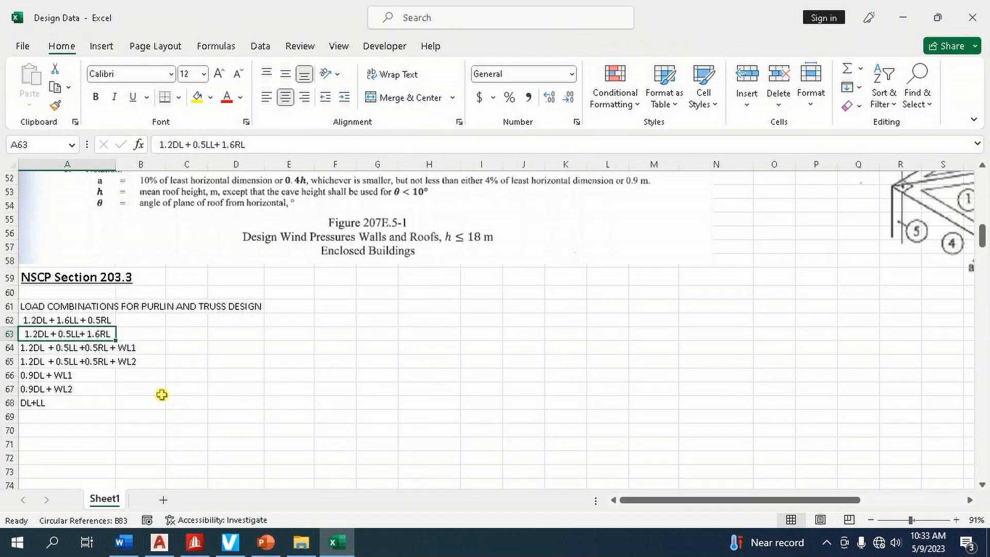
pyautogui.click(109, 351)
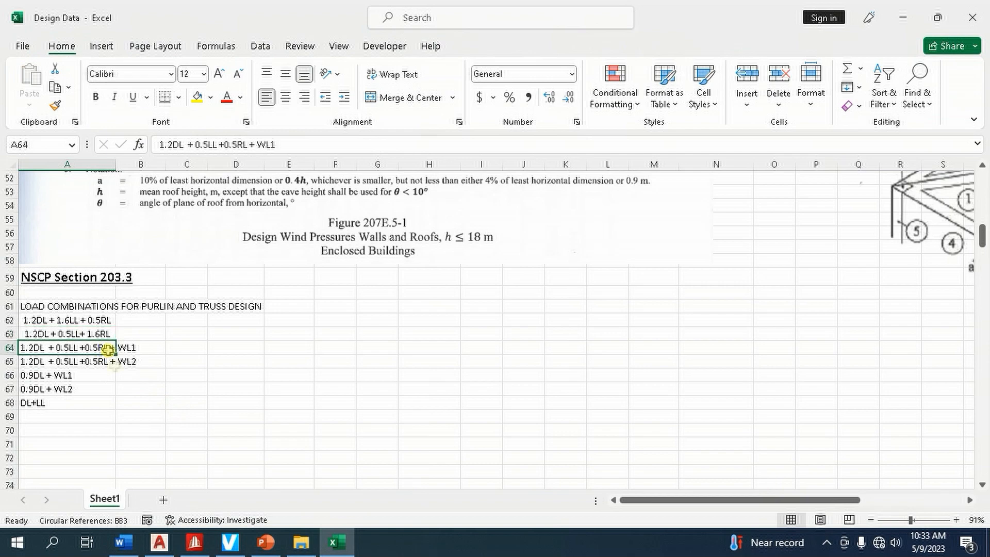
pyautogui.hotkey('ctrl', 'c')
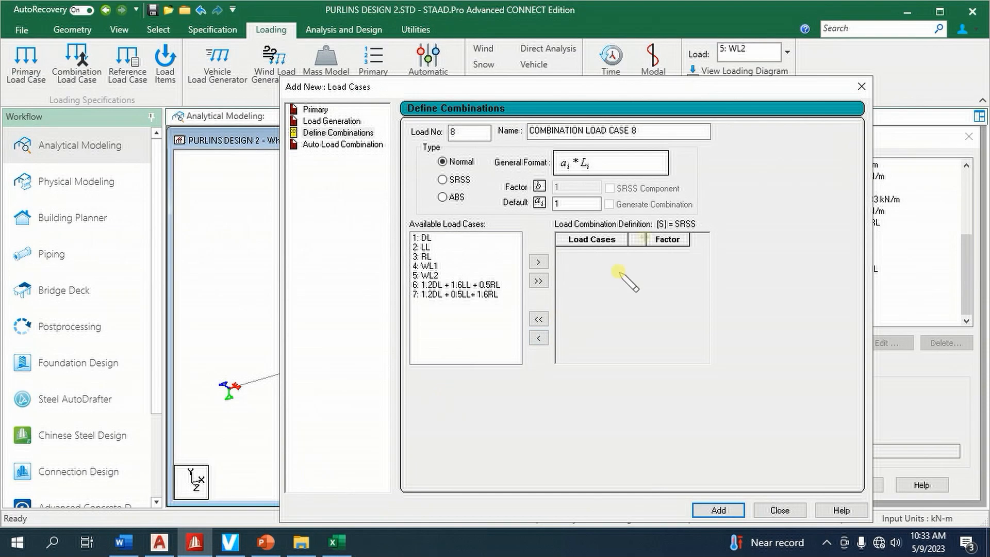
pyautogui.click(194, 542)
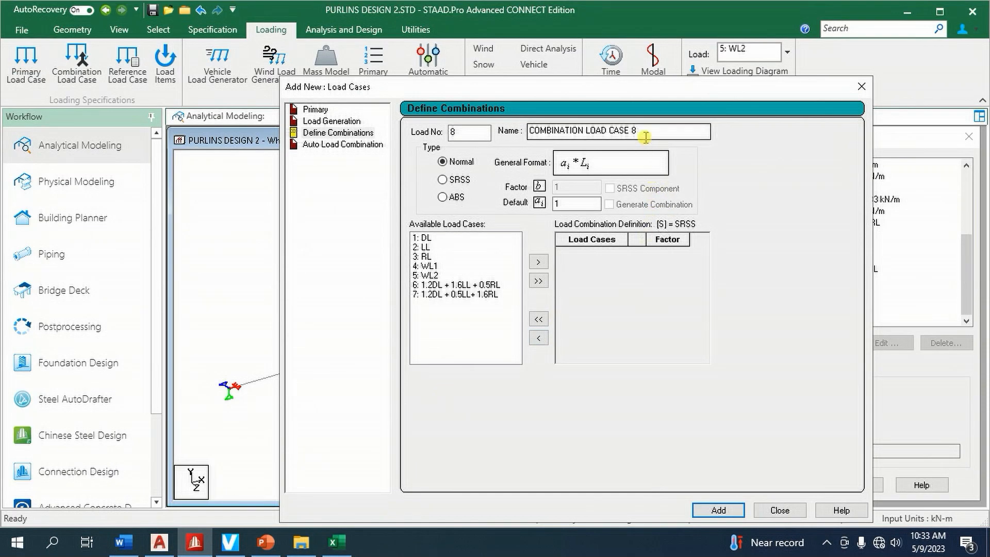
pyautogui.moveTo(646, 137); pyautogui.dragTo(510, 145)
pyautogui.hotkey('ctrl', 'v')
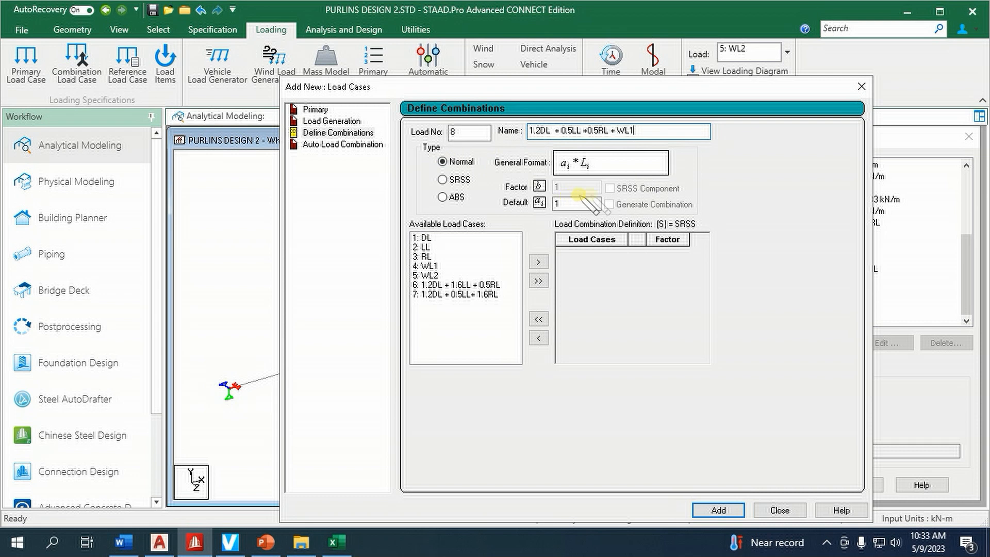
# Include load cases DL, LL, RL and WL1 in the definition of combination 8
pyautogui.click(434, 240)
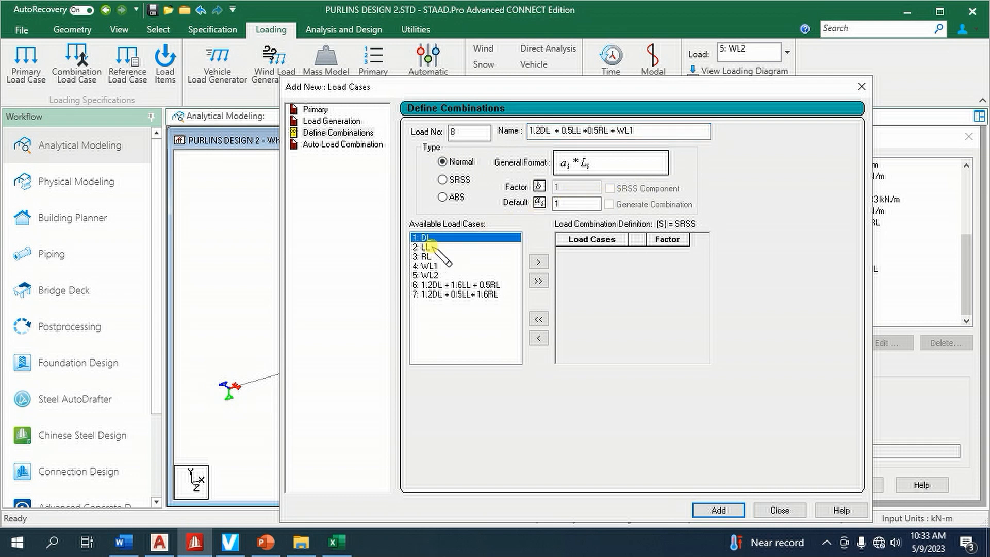
pyautogui.keyDown('shift'); pyautogui.click(432, 247); pyautogui.keyUp('shift')
pyautogui.keyDown('shift'); pyautogui.click(432, 257); pyautogui.keyUp('shift')
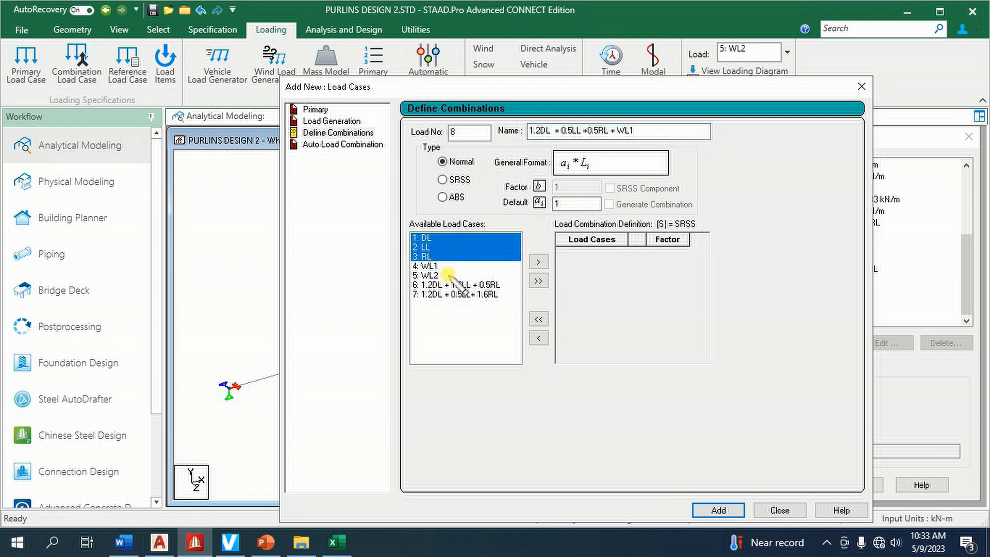
pyautogui.keyDown('shift'); pyautogui.click(444, 266); pyautogui.keyUp('shift')
pyautogui.click(538, 261)
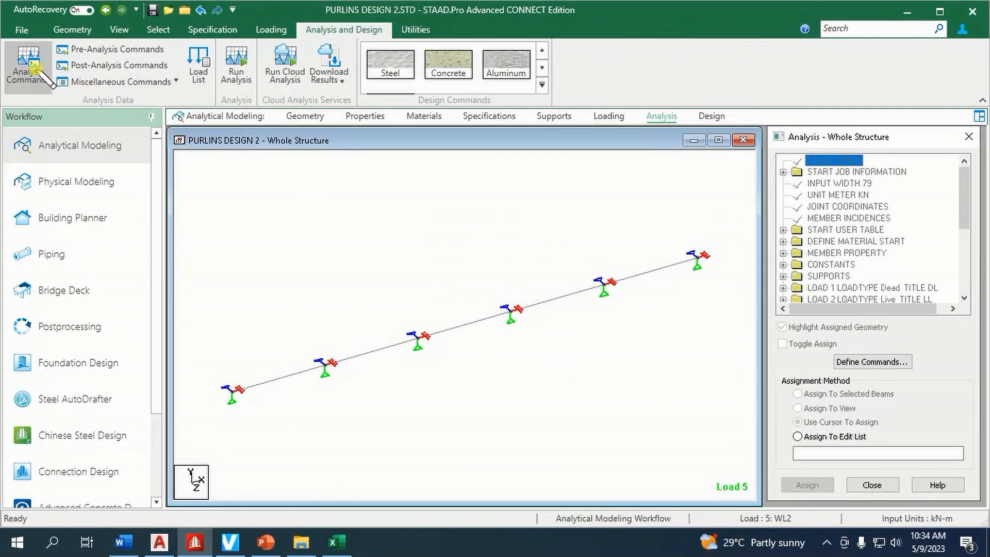
# Add a Perform Analysis command with the No Print option
pyautogui.click(28, 63)
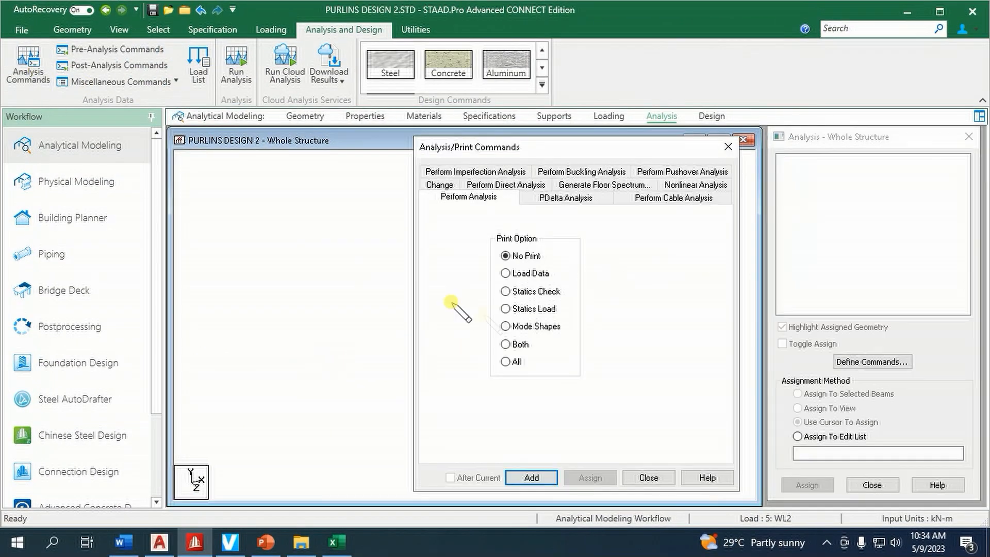
pyautogui.click(537, 476)
pyautogui.click(647, 477)
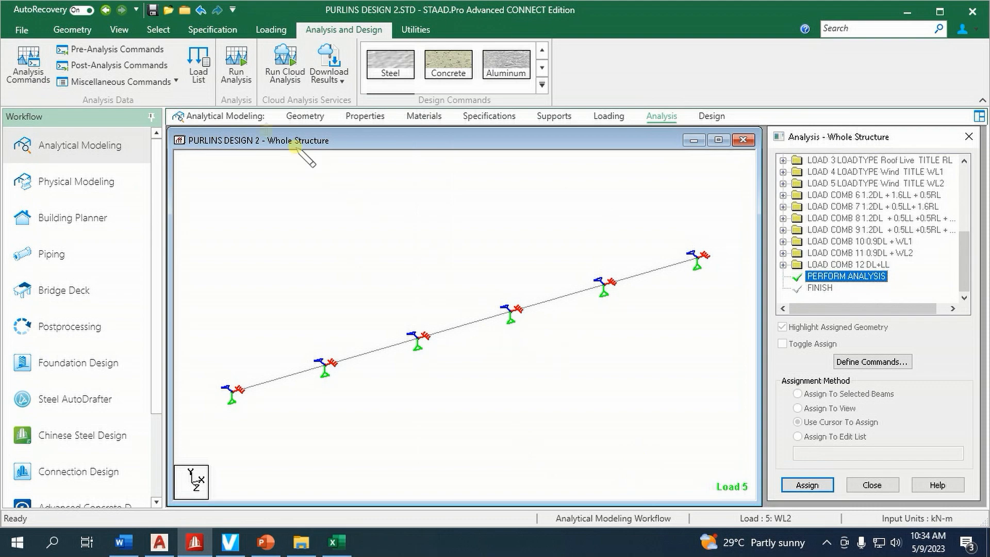
# Add a post-analysis load list containing the factored combinations 6 to 11
pyautogui.click(119, 65)
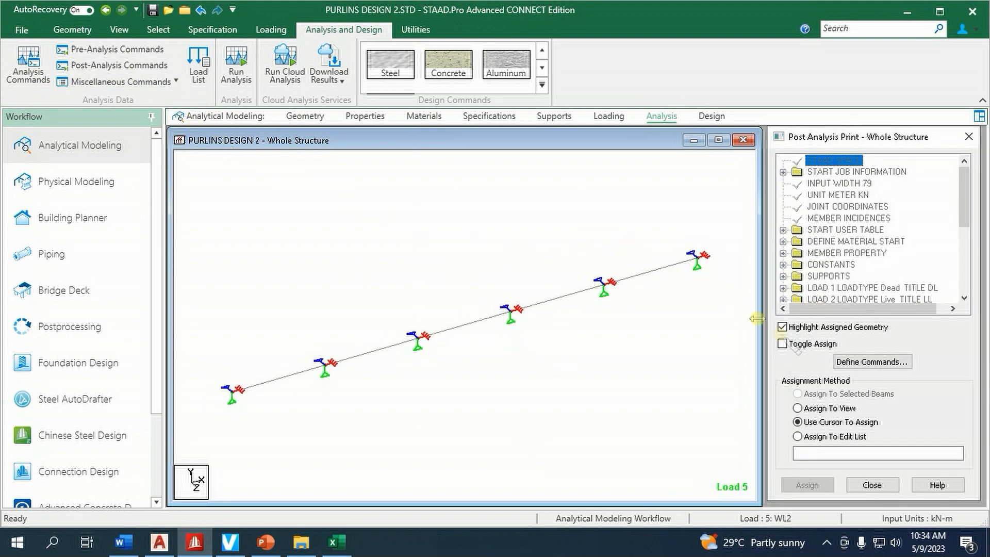
pyautogui.click(871, 362)
pyautogui.click(477, 379)
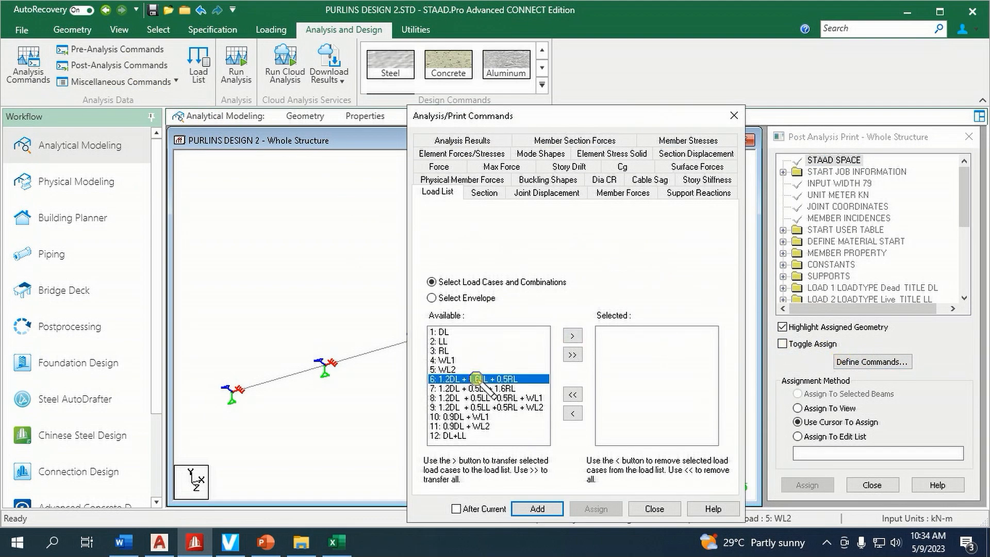
pyautogui.keyDown('shift'); pyautogui.click(478, 424); pyautogui.keyUp('shift')
pyautogui.click(573, 335)
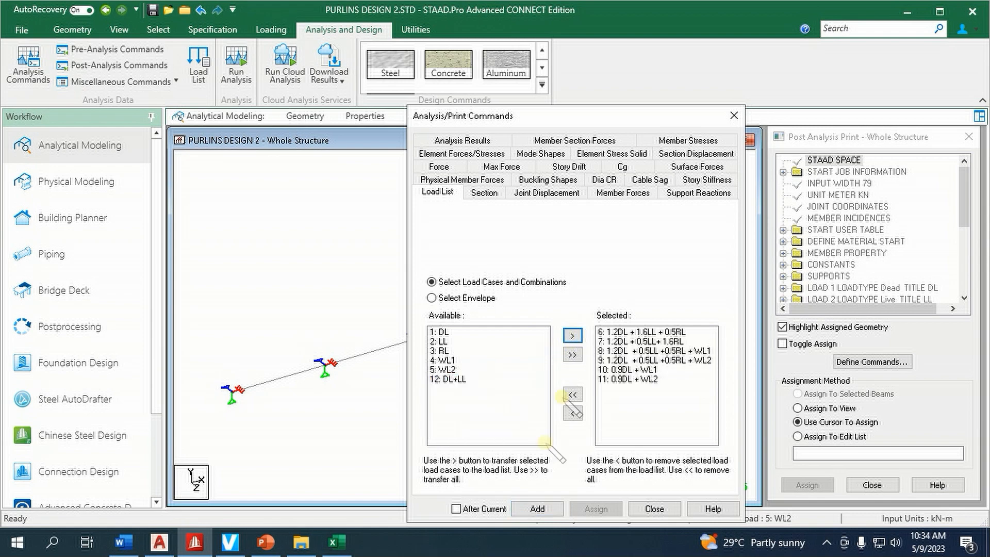
pyautogui.click(538, 507)
pyautogui.click(654, 507)
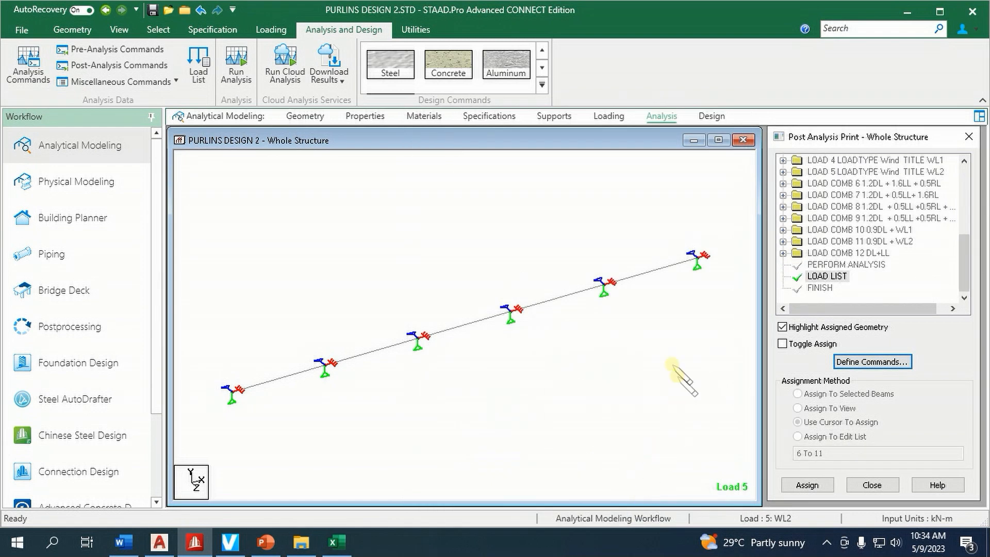
# Add the FYLD steel design parameter under AISC 360-16 with a yield strength of 248275 kN/m2
pyautogui.click(712, 116)
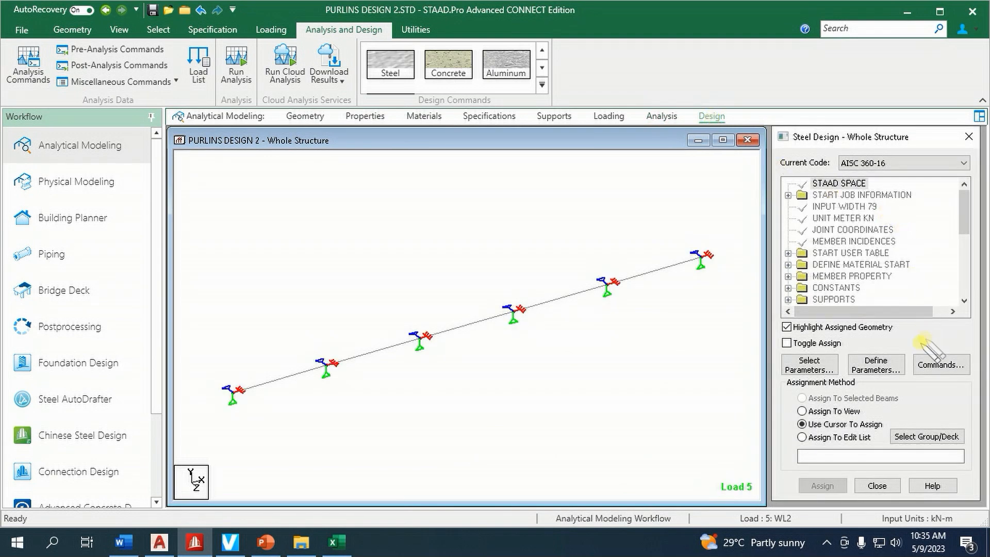
pyautogui.click(893, 366)
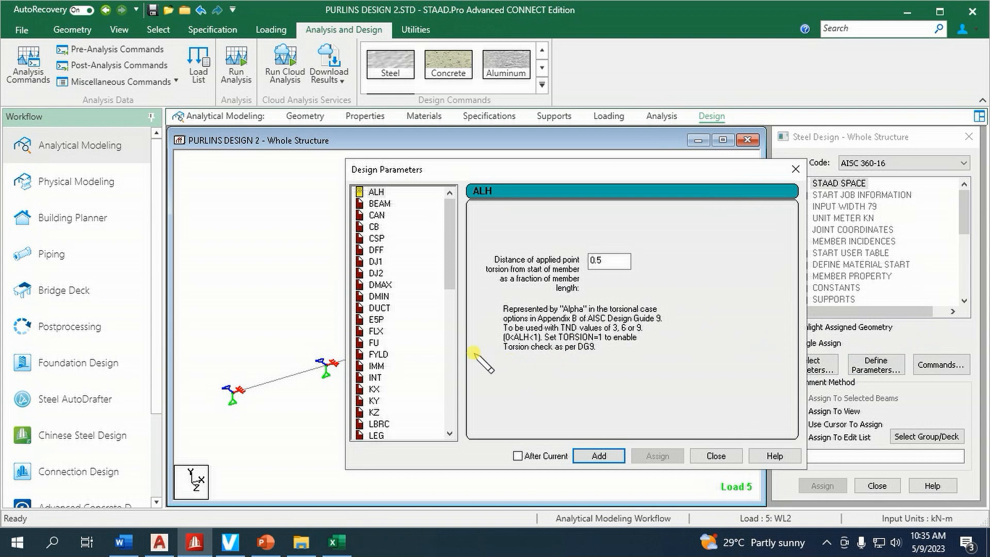
pyautogui.scroll(-2, 408, 338)
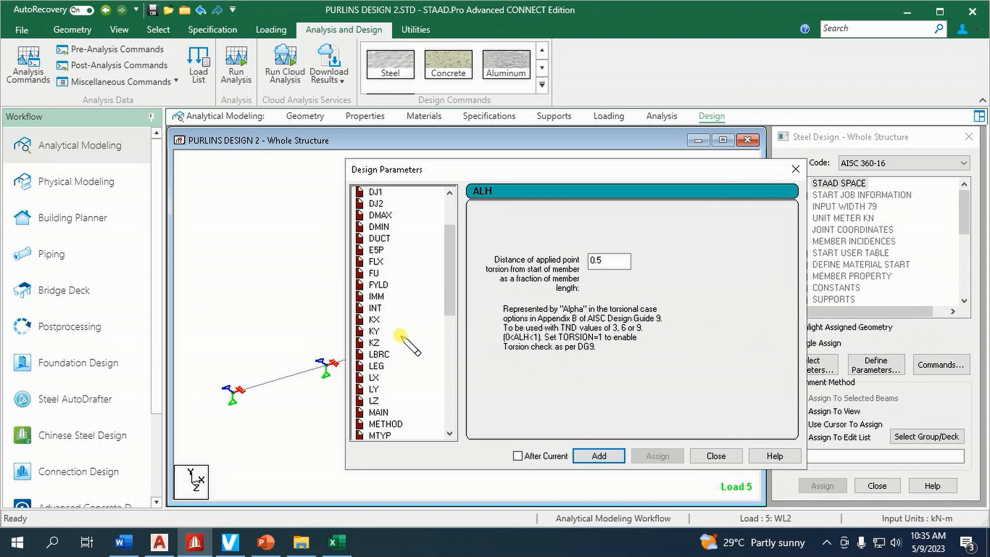
pyautogui.click(381, 286)
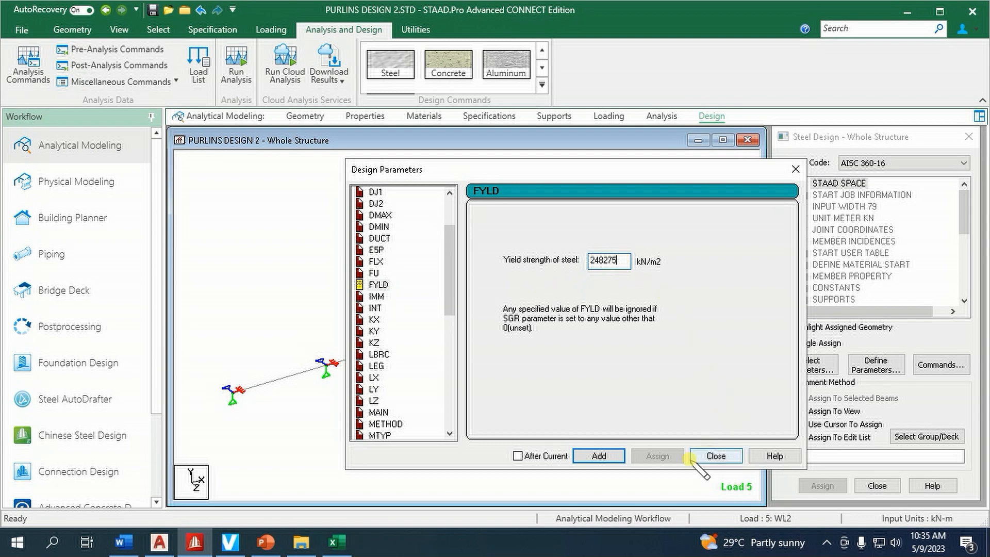
pyautogui.click(601, 455)
# Add the METHOD design parameter set to LRFD and finish defining parameters
pyautogui.click(395, 423)
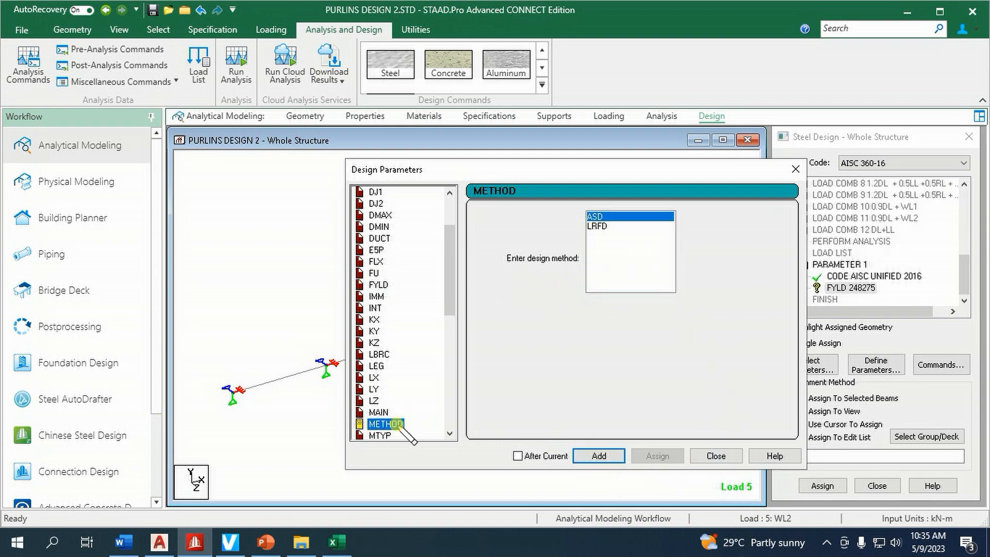
pyautogui.click(599, 226)
pyautogui.click(599, 455)
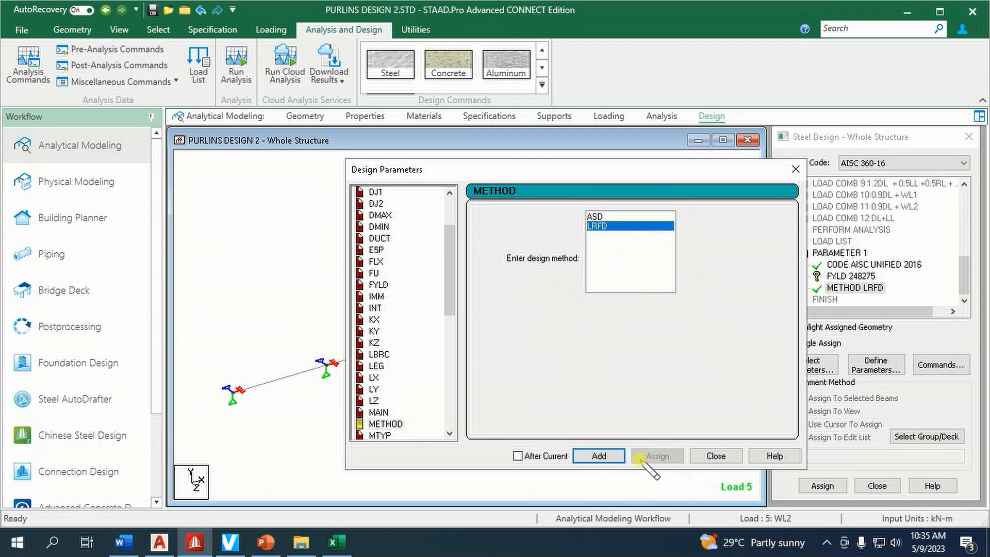
pyautogui.click(716, 455)
pyautogui.click(883, 285)
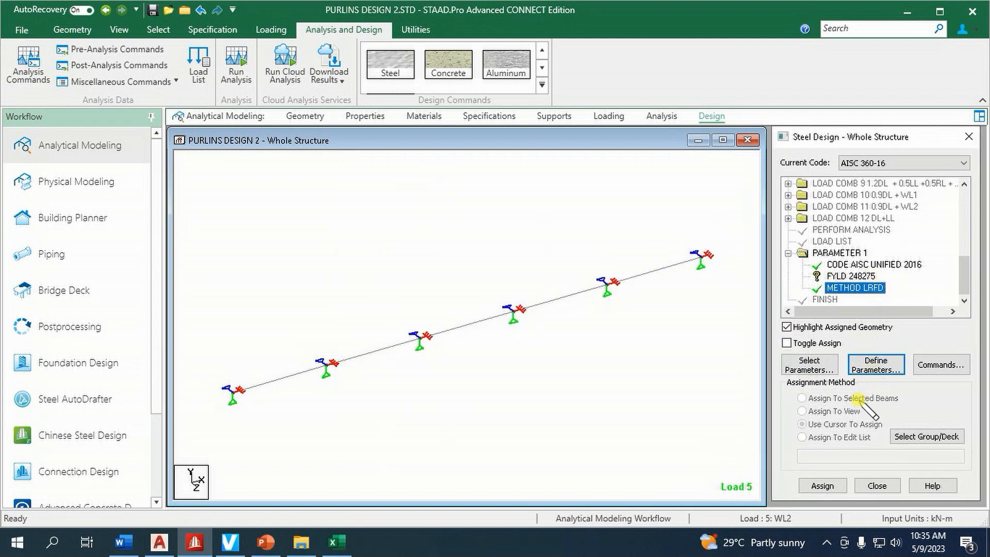
# Assign the FYLD 248275 design parameter to all purlin members in the view
pyautogui.click(838, 411)
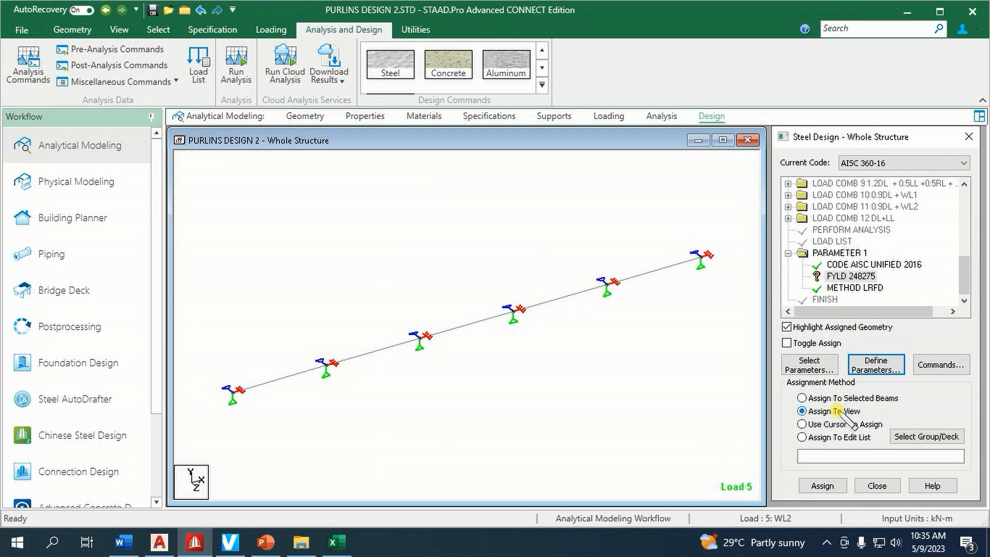
pyautogui.click(822, 484)
pyautogui.click(886, 353)
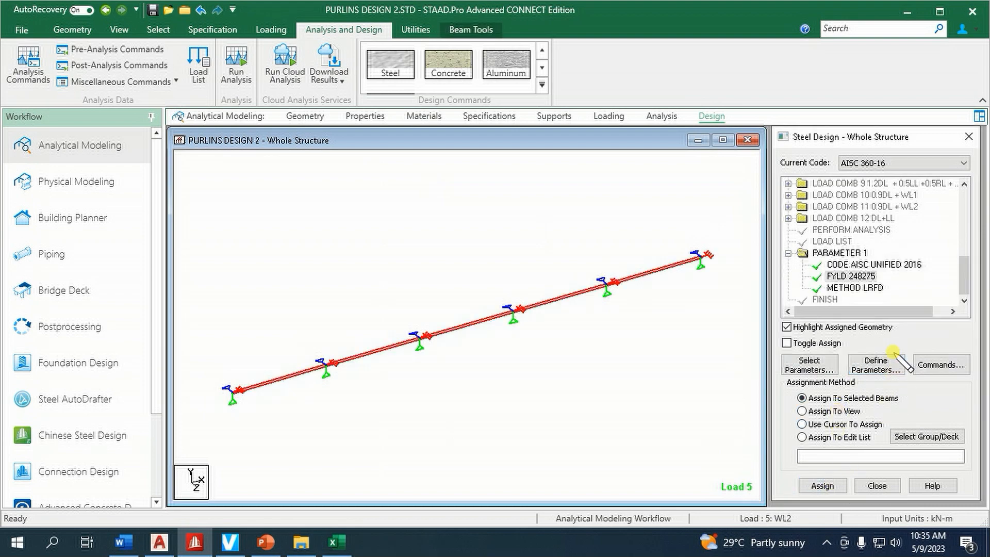
# Assign the CHECK CODE, MEMBER TAKE OFF and TAKE OFF steel design commands to beams 1 to 5
pyautogui.click(939, 364)
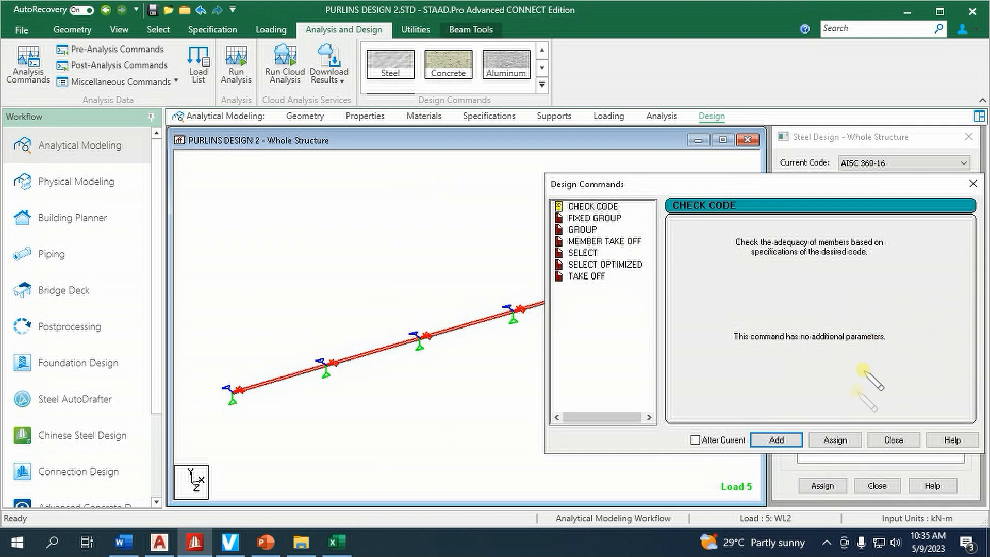
pyautogui.click(835, 440)
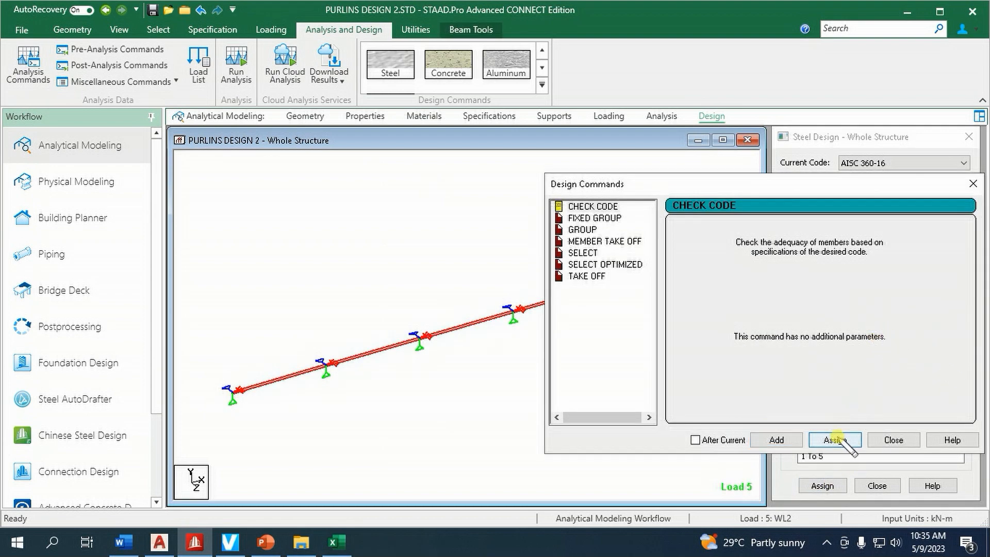
pyautogui.click(615, 242)
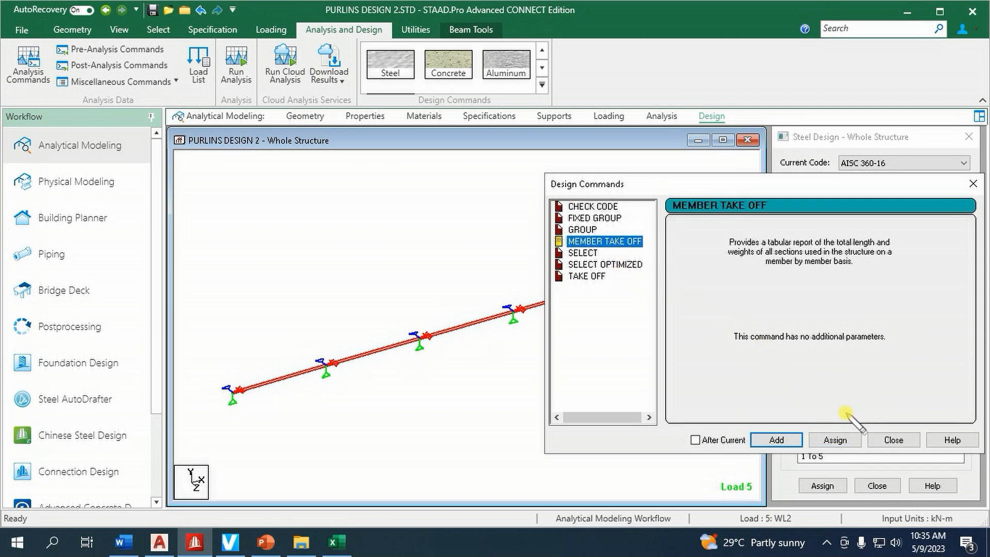
pyautogui.click(835, 440)
pyautogui.click(588, 277)
pyautogui.click(835, 440)
pyautogui.click(894, 440)
pyautogui.click(614, 217)
# Run the analysis and steel design on the purlin model, staying in modeling mode when it finishes
pyautogui.click(236, 70)
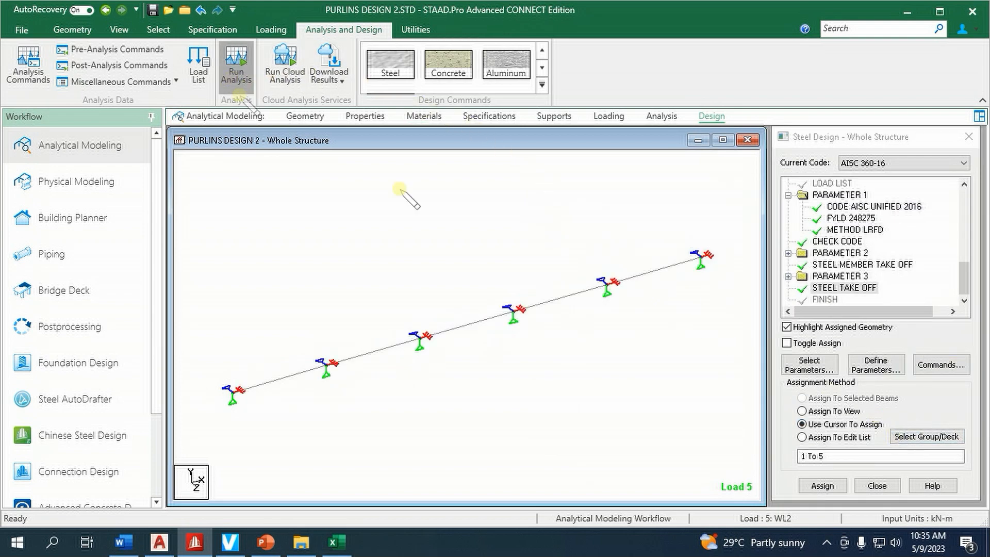
pyautogui.click(485, 340)
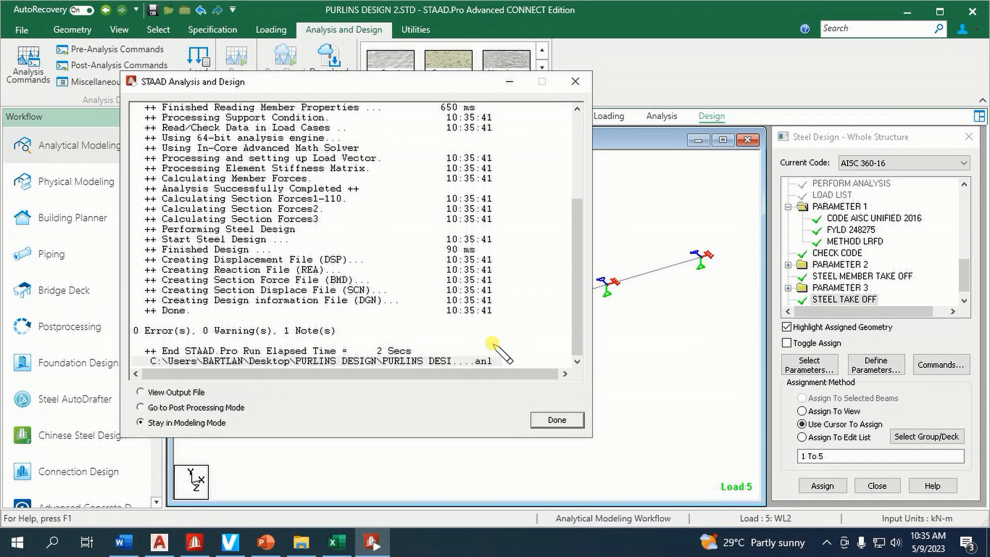
pyautogui.click(559, 421)
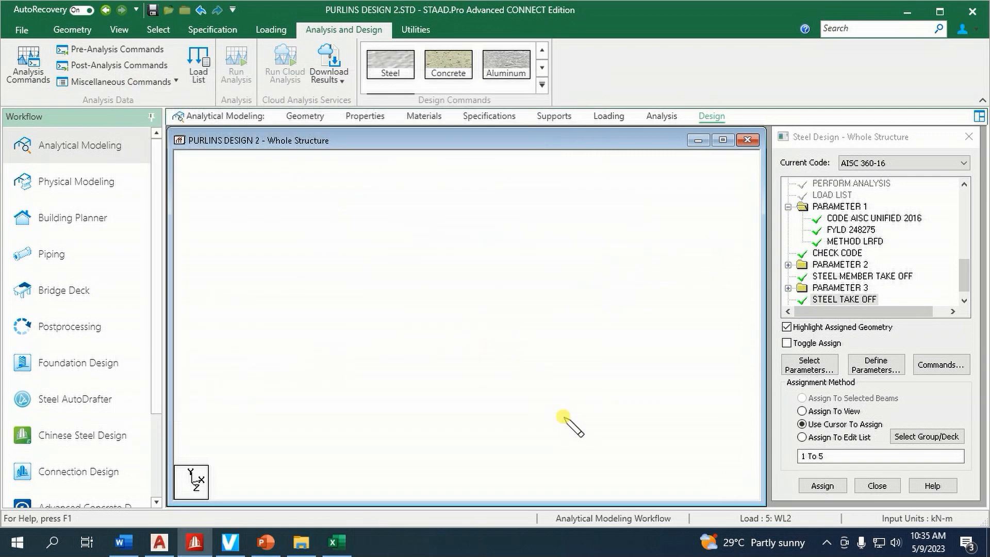
# Check the model for failed beams by selecting members with the Failed Beams attribute
pyautogui.click(158, 29)
pyautogui.click(835, 70)
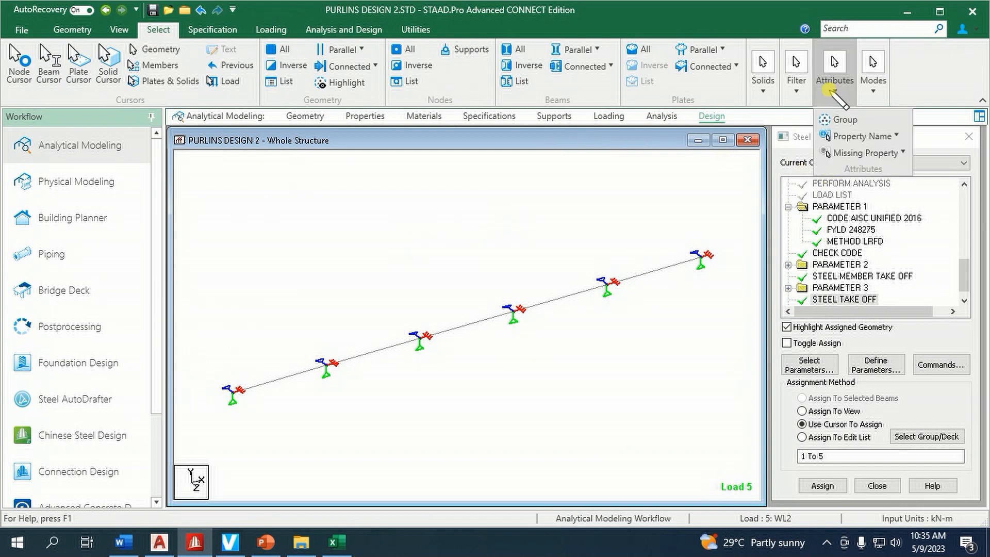
pyautogui.click(863, 137)
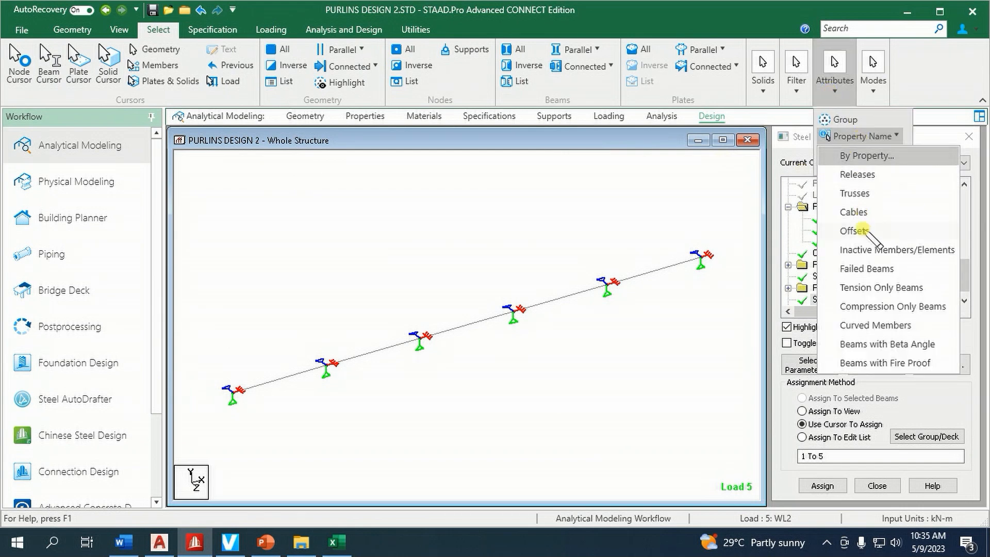
pyautogui.click(872, 265)
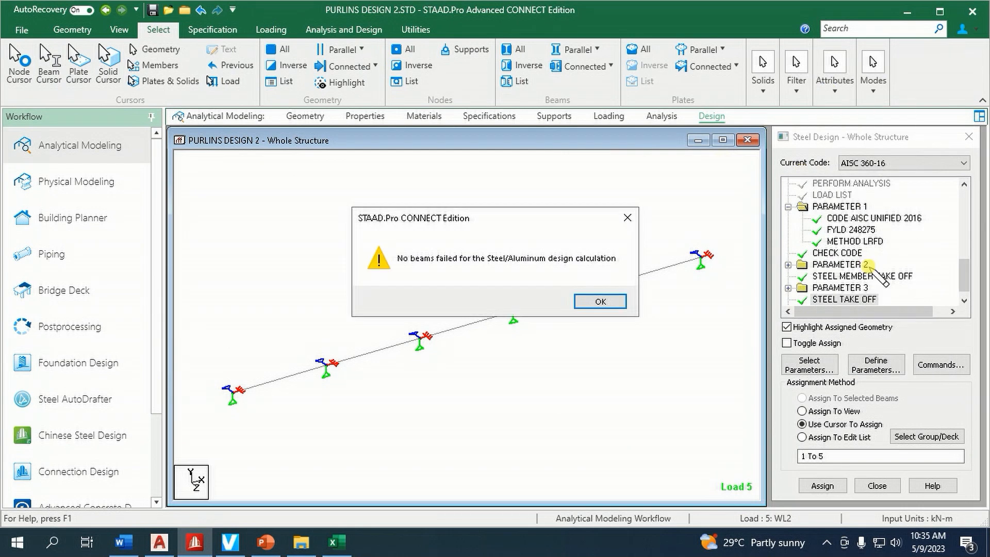
pyautogui.click(623, 306)
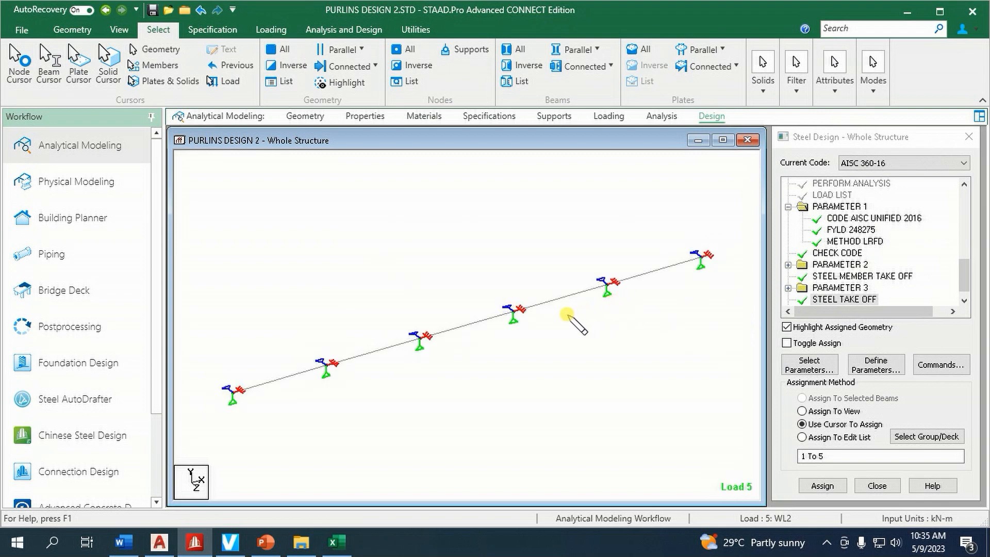
# Inspect the middle beam's deflection in the Y and Z directions under load combination 12:DL+LL
pyautogui.doubleClick(498, 326)
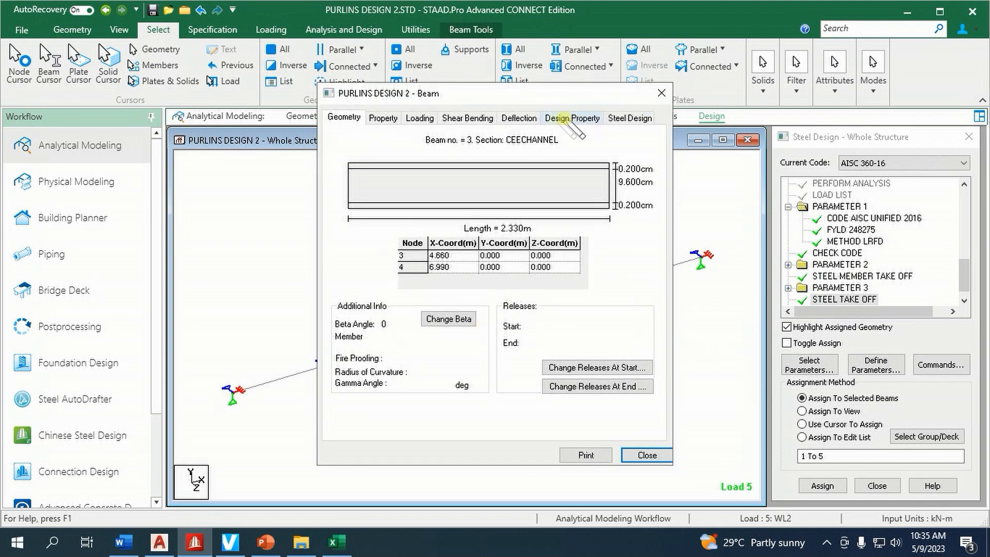
pyautogui.click(523, 119)
pyautogui.click(629, 338)
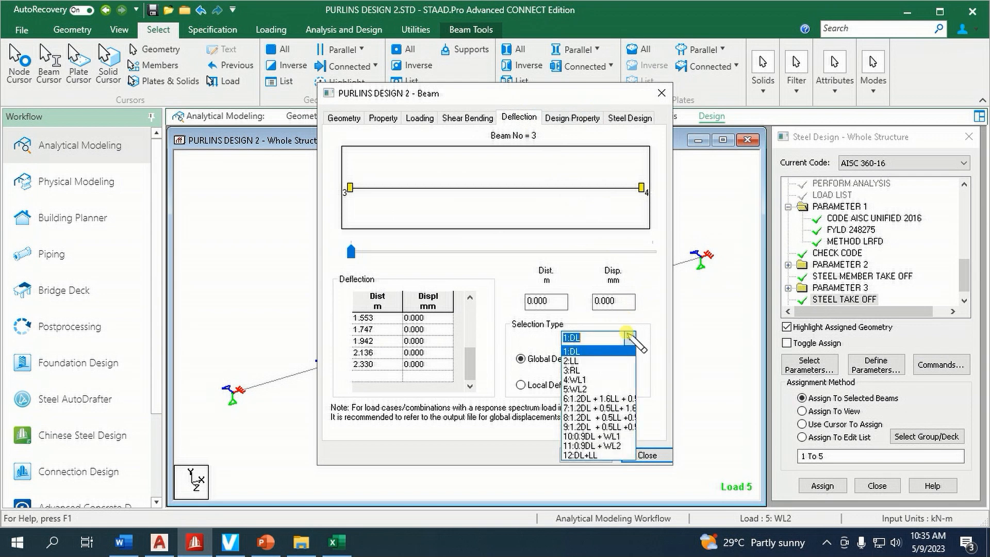
pyautogui.click(598, 455)
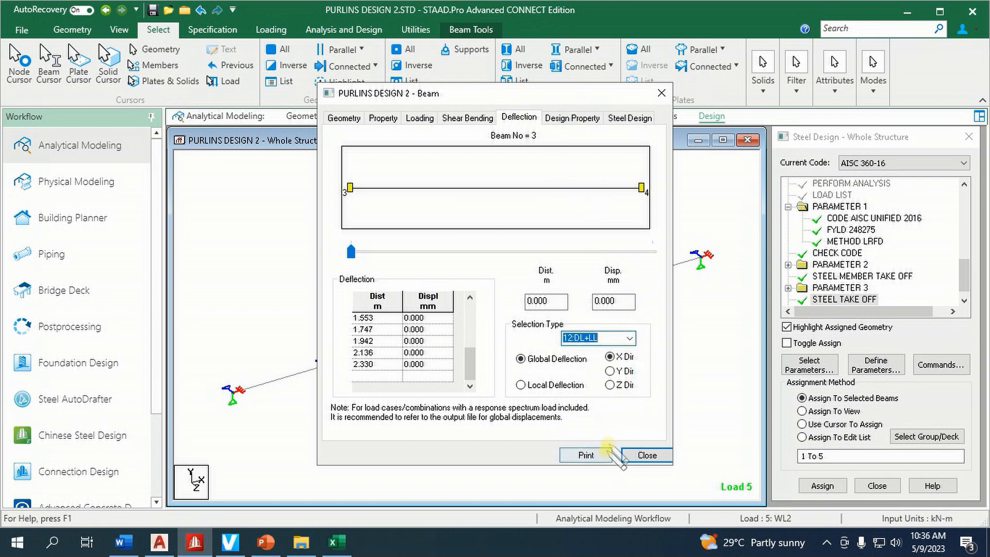
pyautogui.click(610, 371)
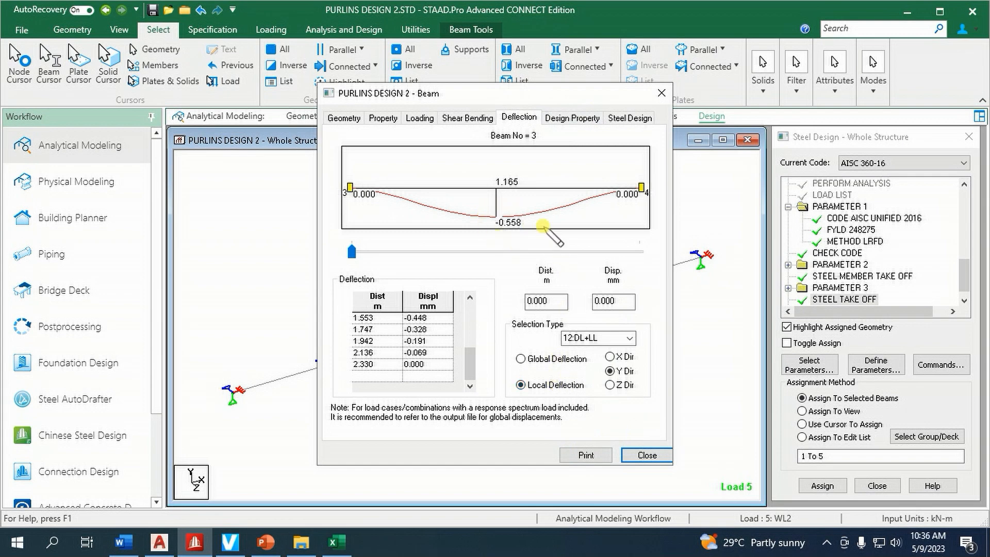
pyautogui.click(610, 385)
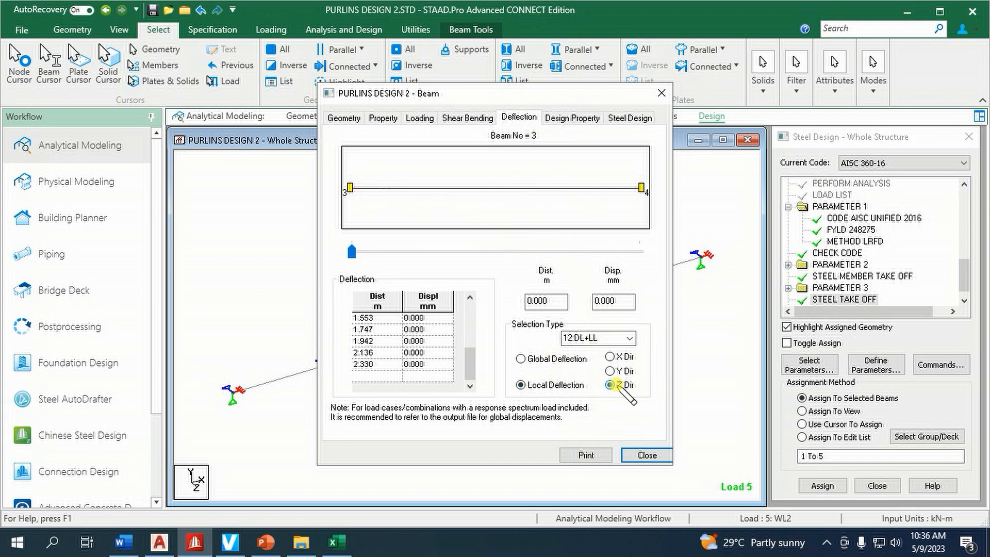
pyautogui.click(647, 455)
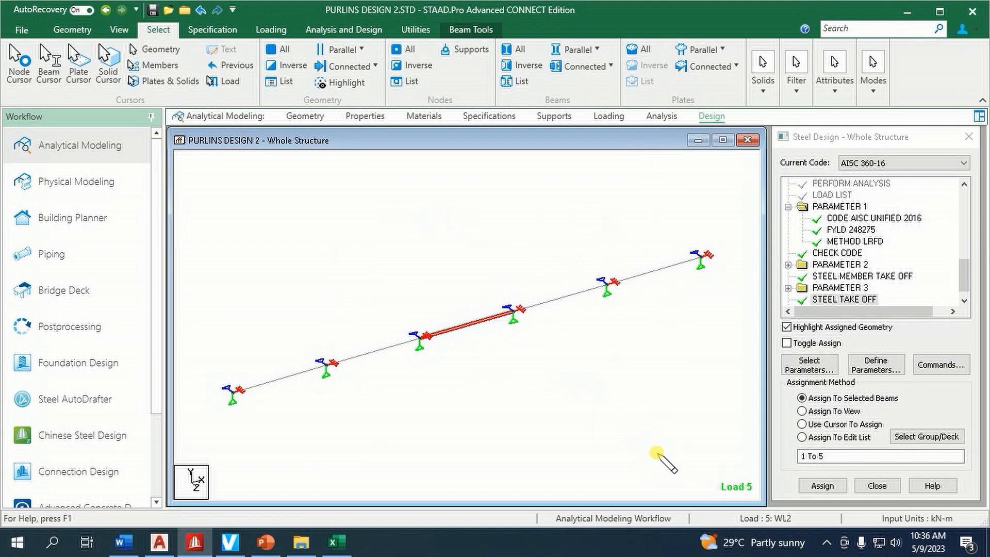
pyautogui.click(535, 218)
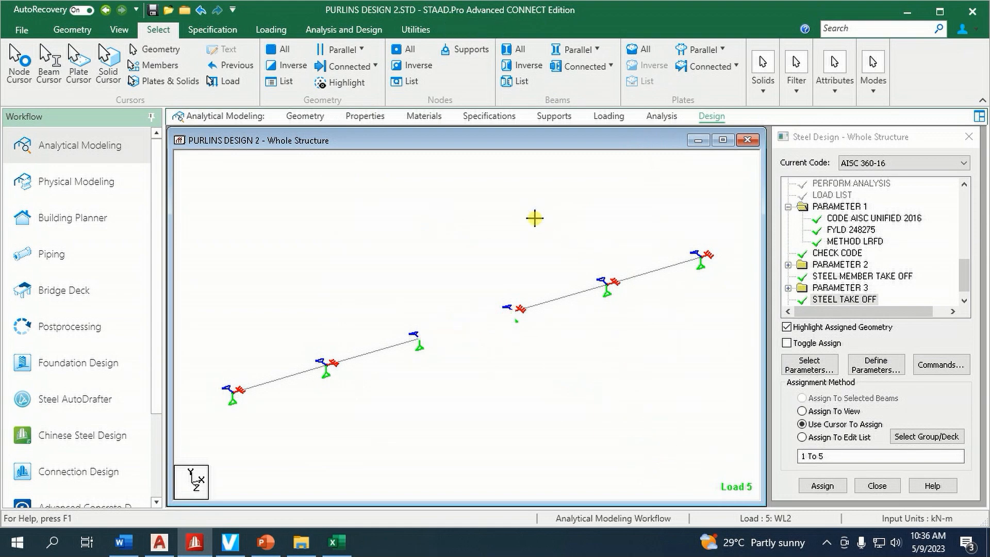
# Create a beta angle of -15 degrees and assign it to all five purlin beams
pyautogui.click(364, 115)
pyautogui.click(818, 214)
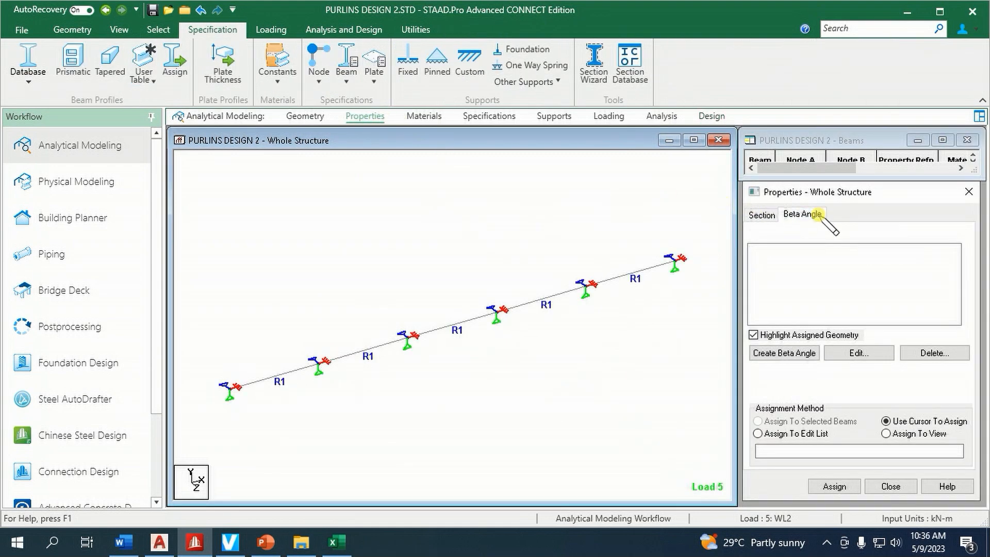
pyautogui.click(805, 353)
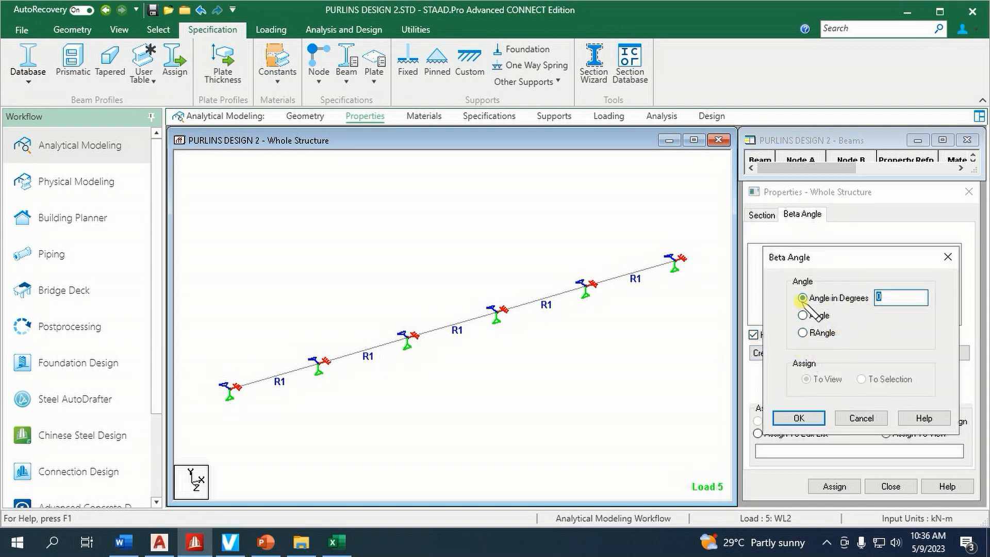
pyautogui.click(805, 418)
pyautogui.click(885, 383)
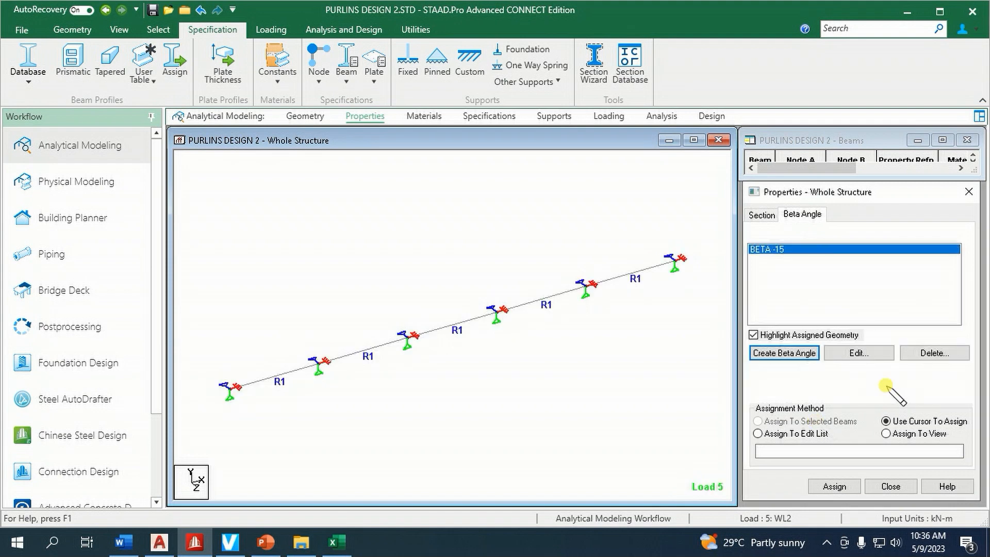
pyautogui.moveTo(196, 211); pyautogui.dragTo(691, 443)
pyautogui.click(834, 486)
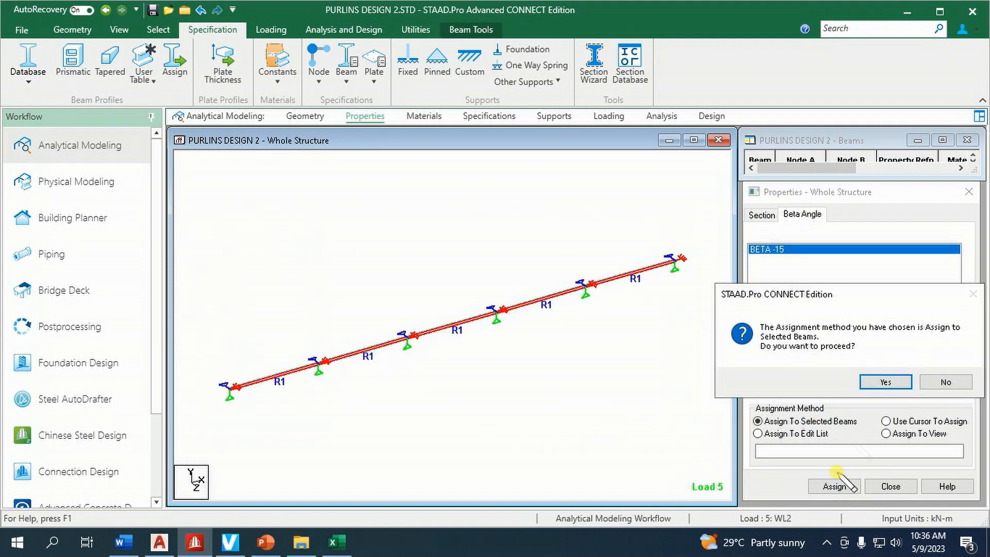
pyautogui.click(878, 381)
pyautogui.click(421, 257)
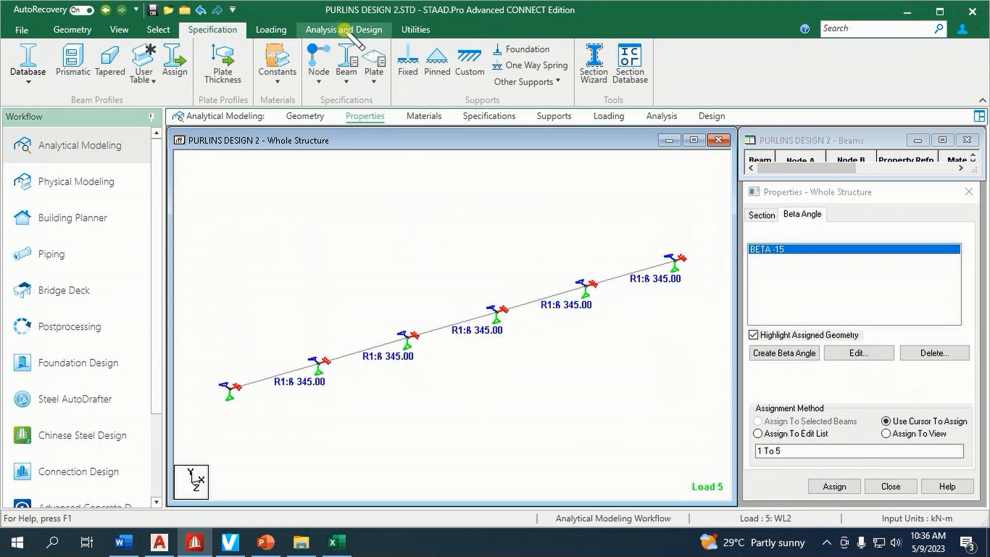
# Rerun the analysis and design with the rotated purlins, staying in modeling mode when it finishes
pyautogui.click(344, 30)
pyautogui.click(236, 73)
pyautogui.click(498, 342)
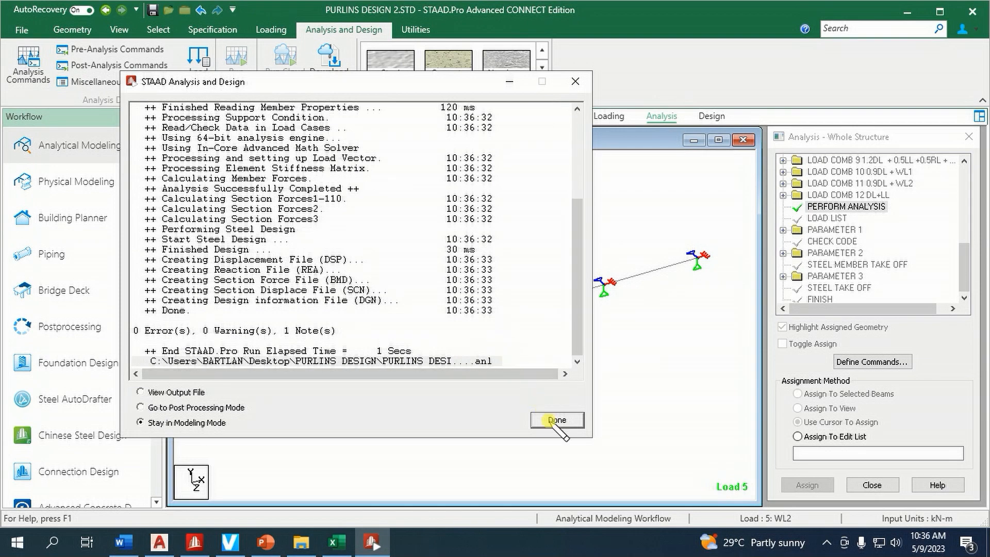
pyautogui.click(557, 421)
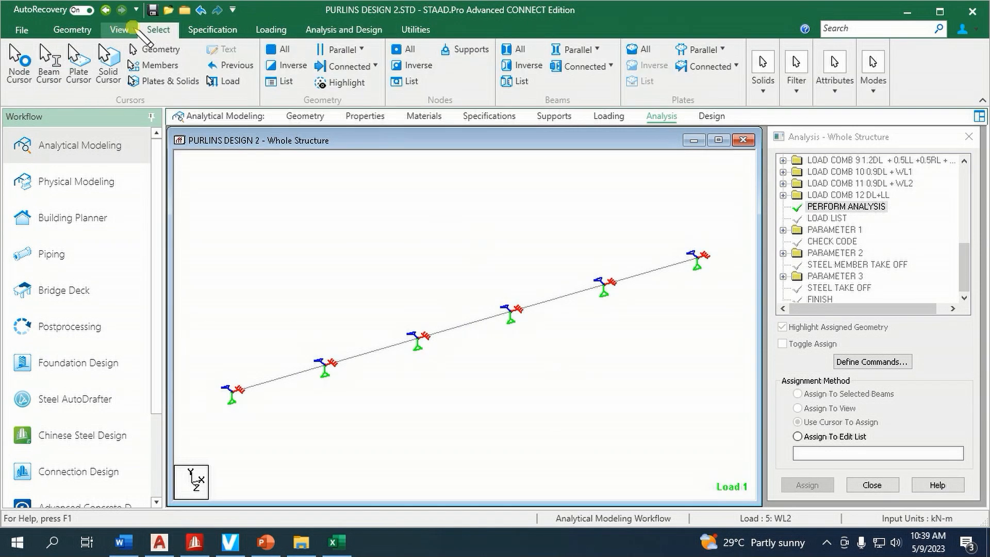
# Select the failed beams to check the design of the rotated purlins, and clear the selection
pyautogui.click(124, 29)
pyautogui.click(157, 29)
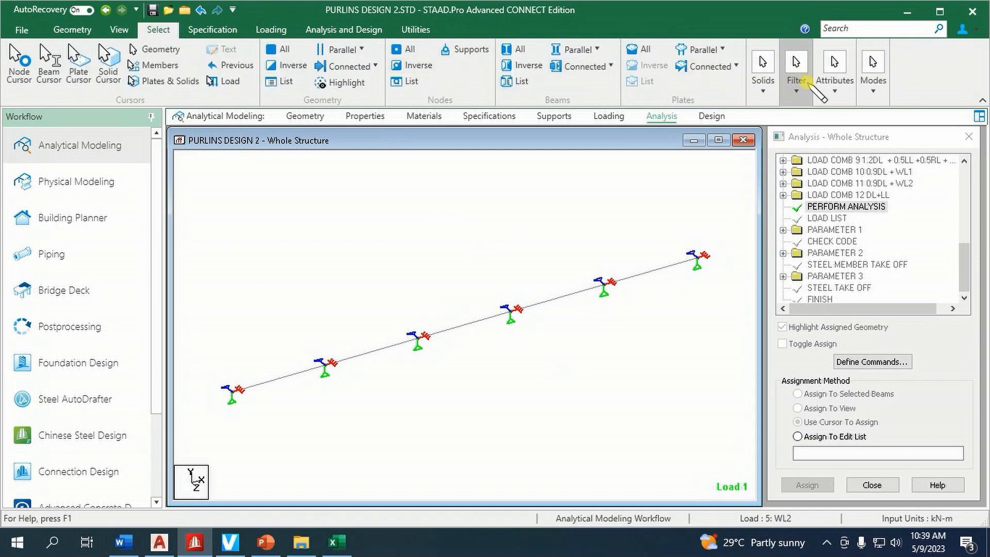
pyautogui.click(834, 72)
pyautogui.moveTo(861, 137)
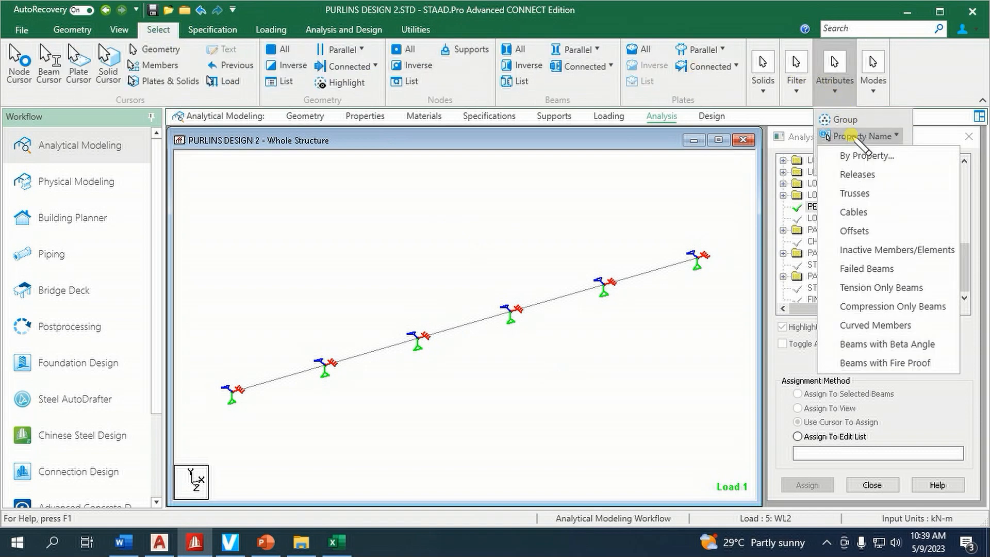
pyautogui.click(862, 268)
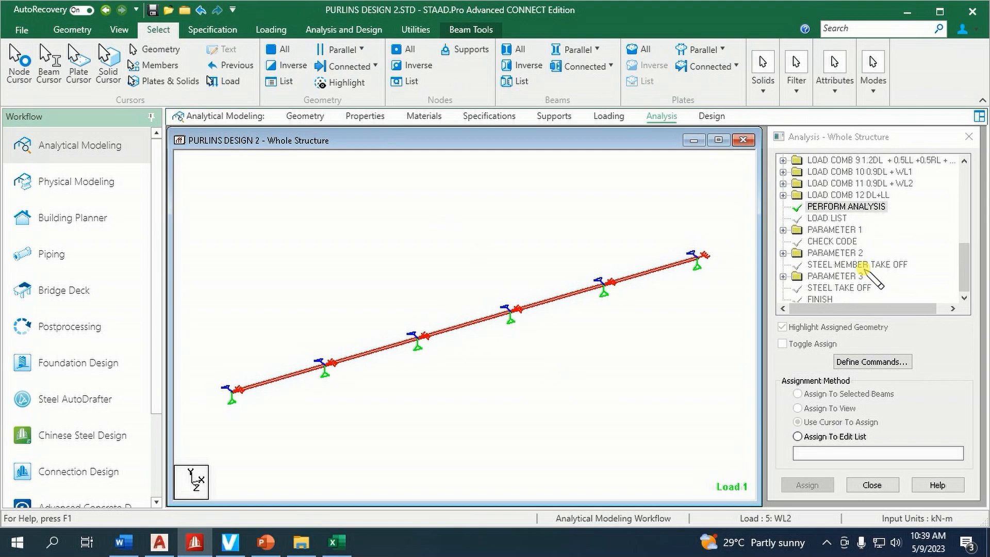
pyautogui.click(670, 233)
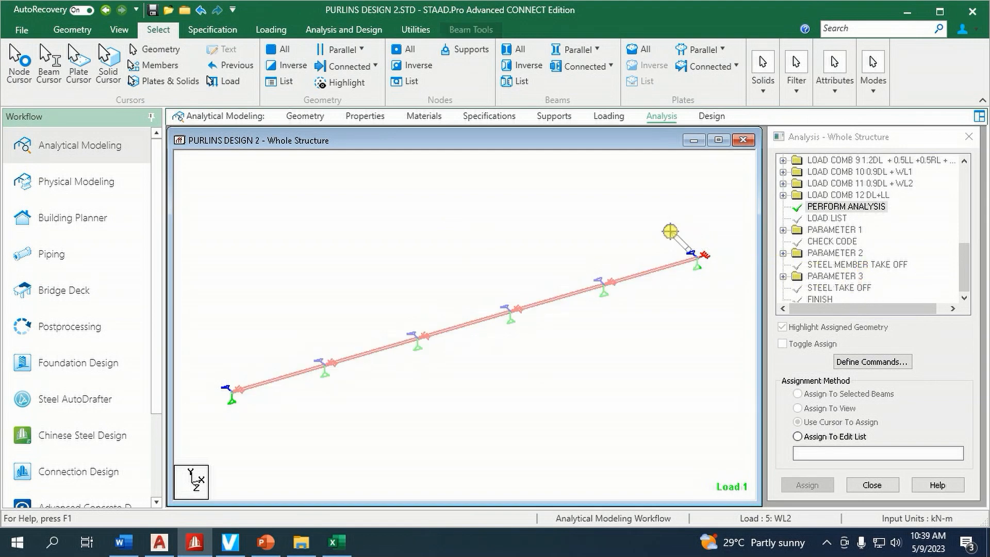
# Create an Enforced But support with FX, FY, MX, MY and MZ released, leaving only FZ restrained
pyautogui.click(374, 118)
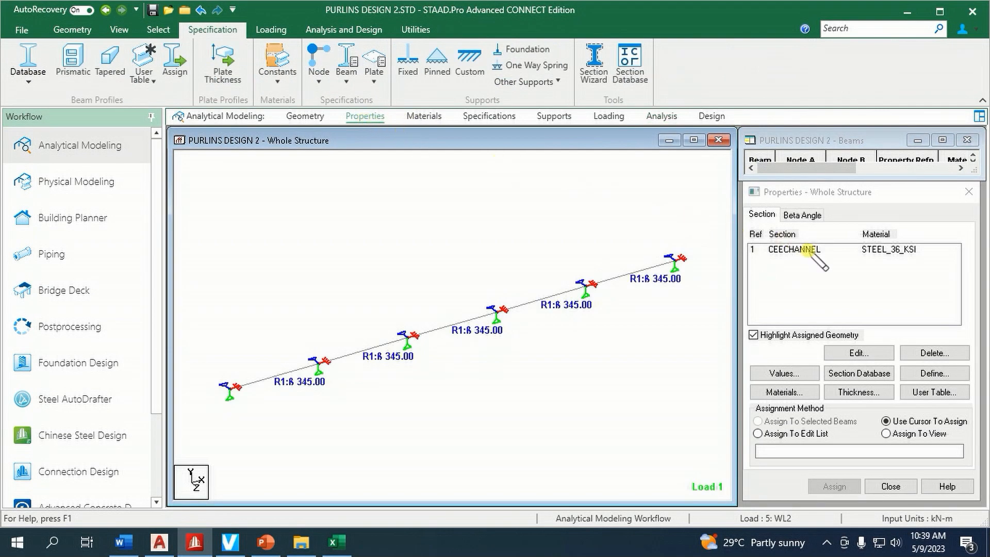
pyautogui.click(554, 116)
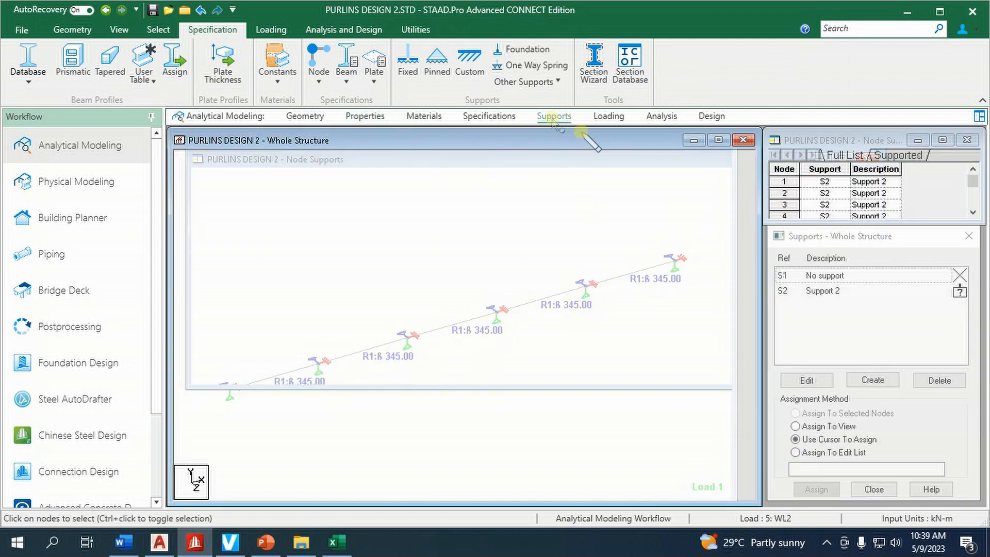
pyautogui.click(873, 381)
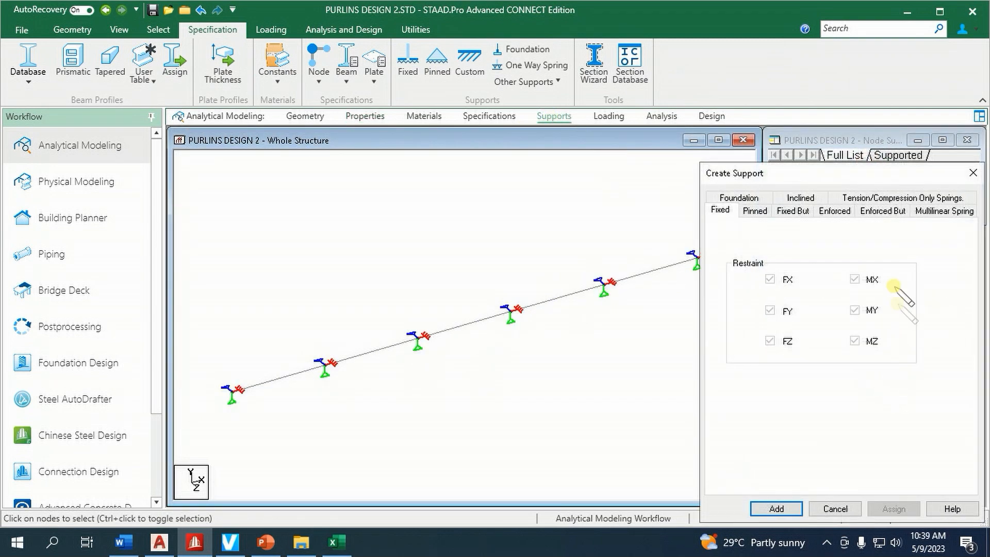
pyautogui.click(883, 211)
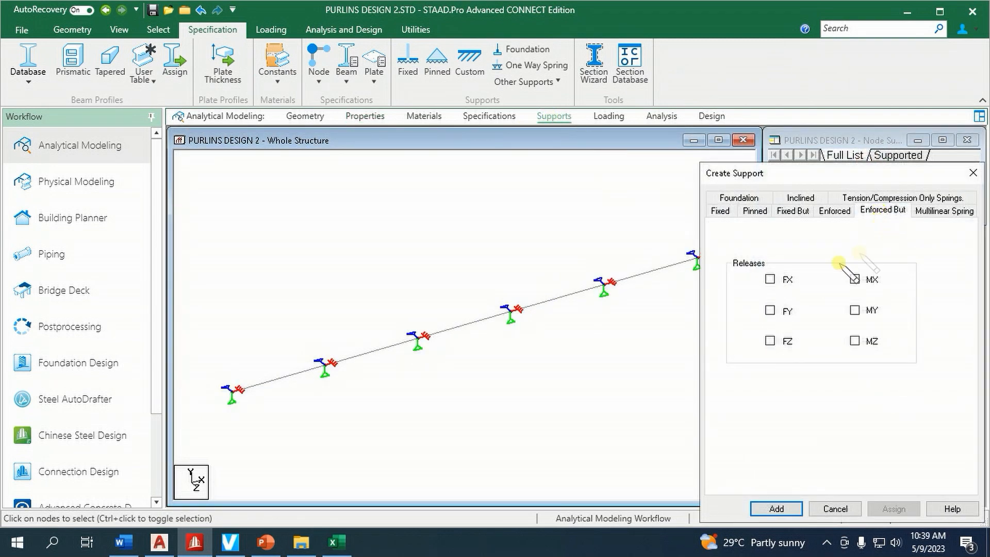
pyautogui.click(771, 279)
pyautogui.click(770, 310)
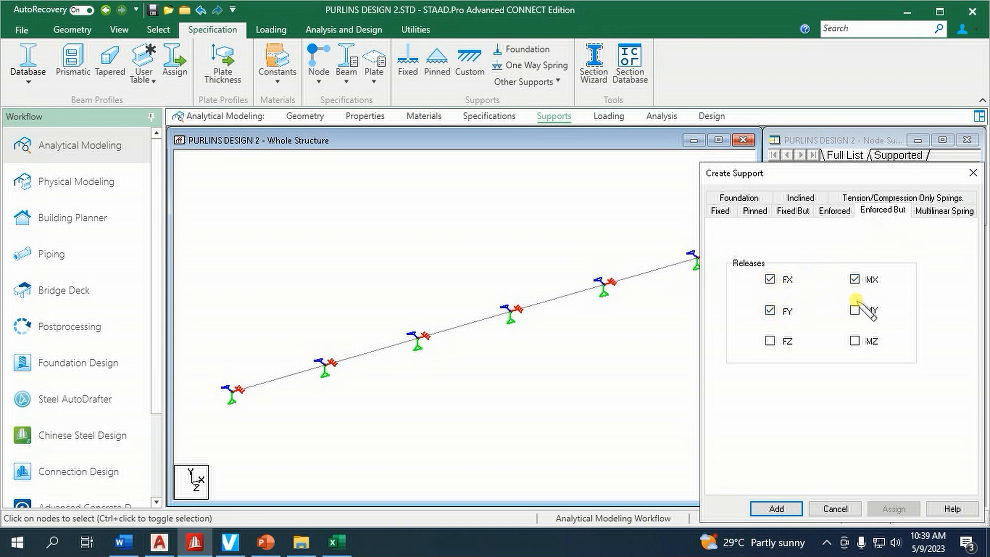
pyautogui.click(855, 341)
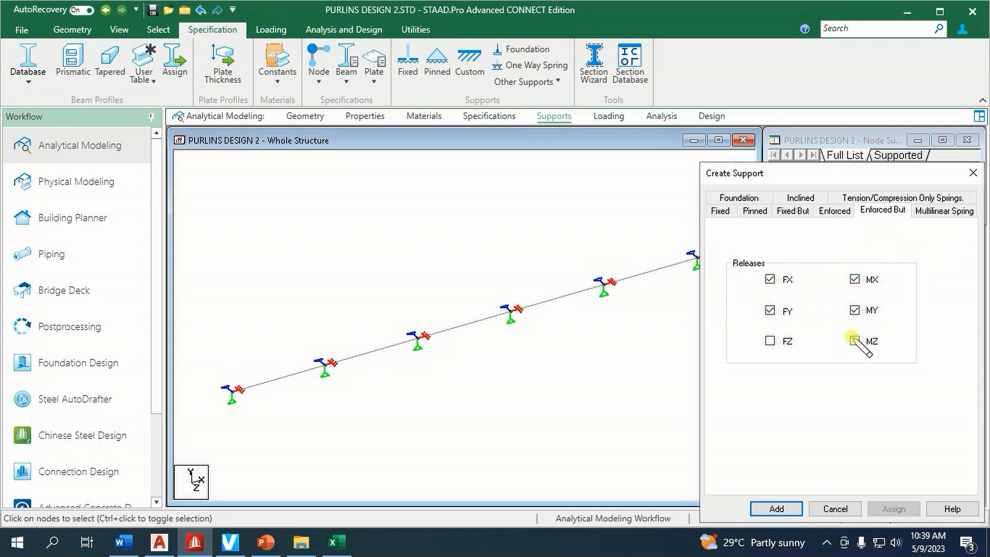
pyautogui.click(792, 508)
pyautogui.click(886, 383)
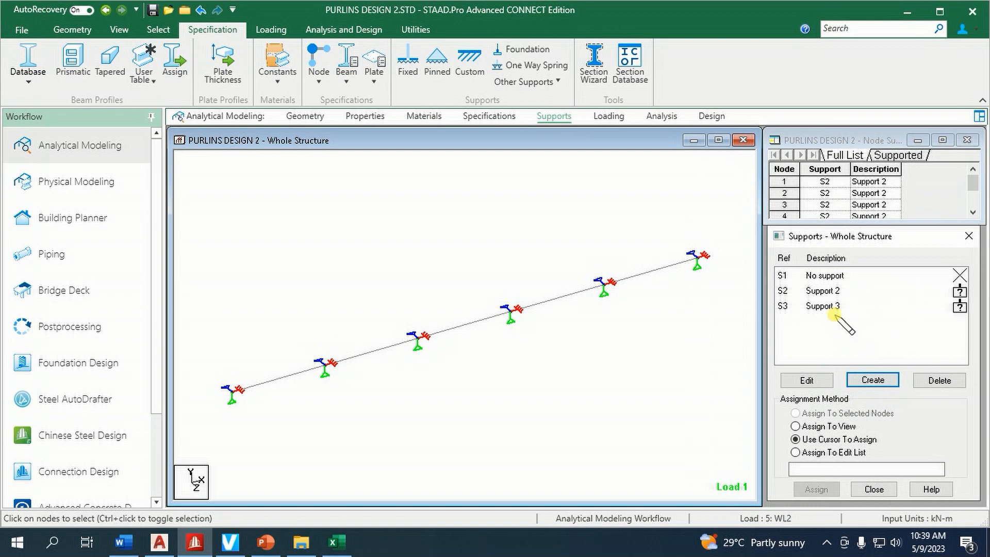
pyautogui.click(827, 306)
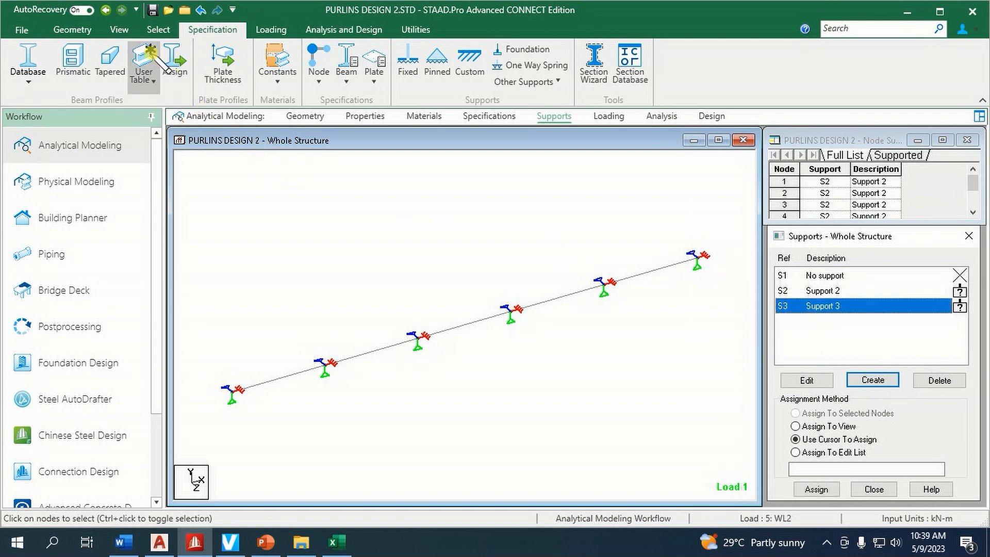
# Insert a midpoint node into each of the first two purlin beams, beams 1 and 2
pyautogui.click(72, 29)
pyautogui.click(333, 65)
pyautogui.click(294, 375)
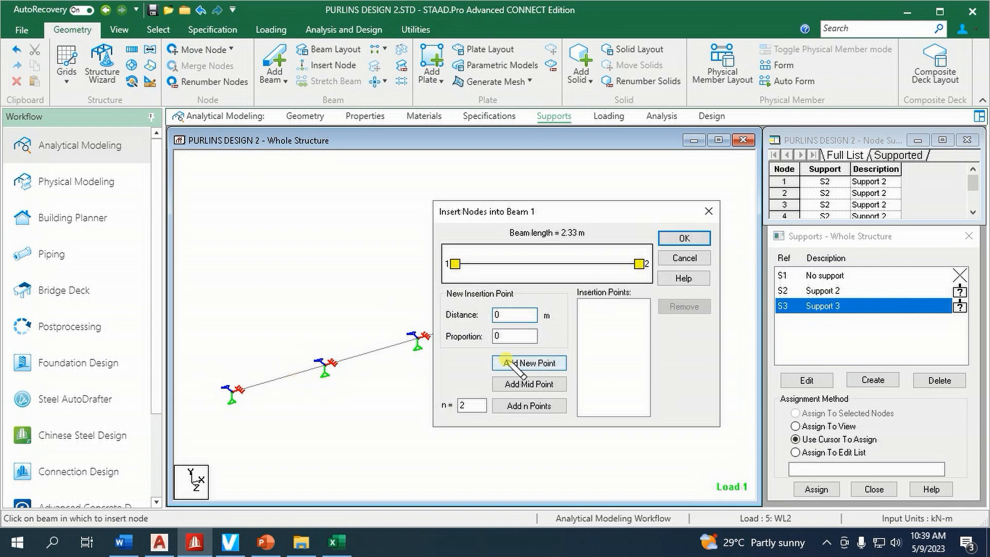
pyautogui.click(529, 385)
pyautogui.click(685, 239)
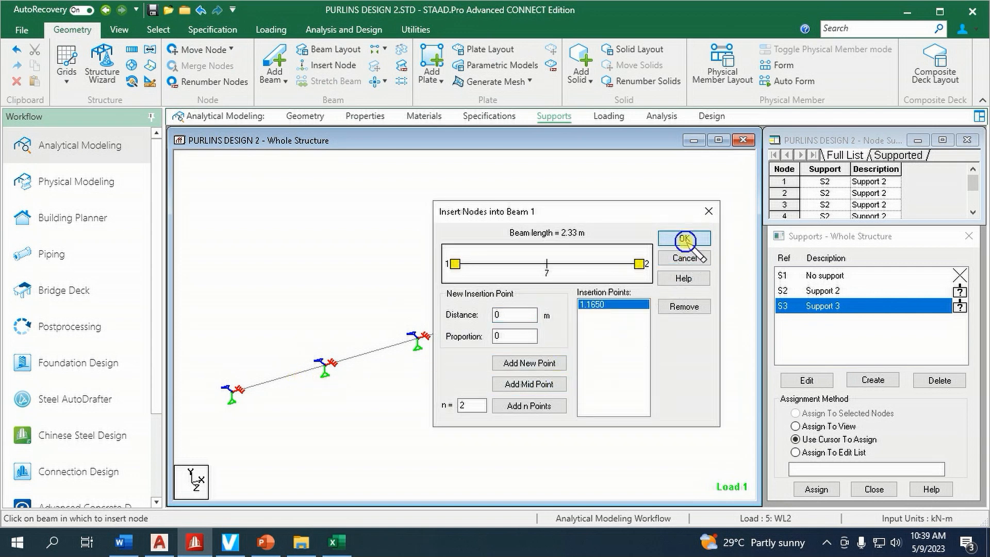
pyautogui.click(378, 351)
pyautogui.click(528, 382)
pyautogui.click(687, 238)
# Insert a midpoint node into each of the remaining three purlin beams, beams 3, 4 and 5
pyautogui.click(477, 322)
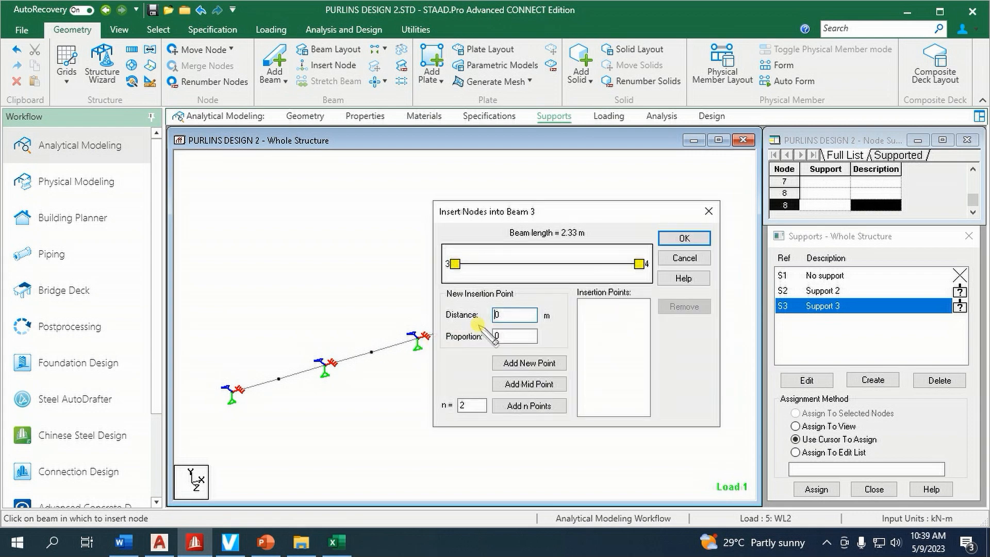
pyautogui.click(529, 384)
pyautogui.click(685, 238)
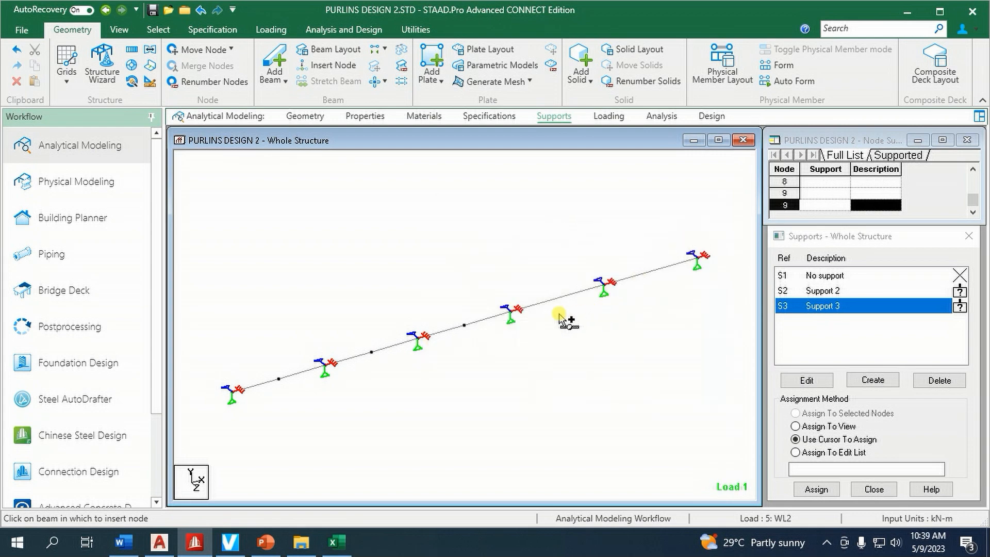
pyautogui.click(571, 298)
pyautogui.click(530, 384)
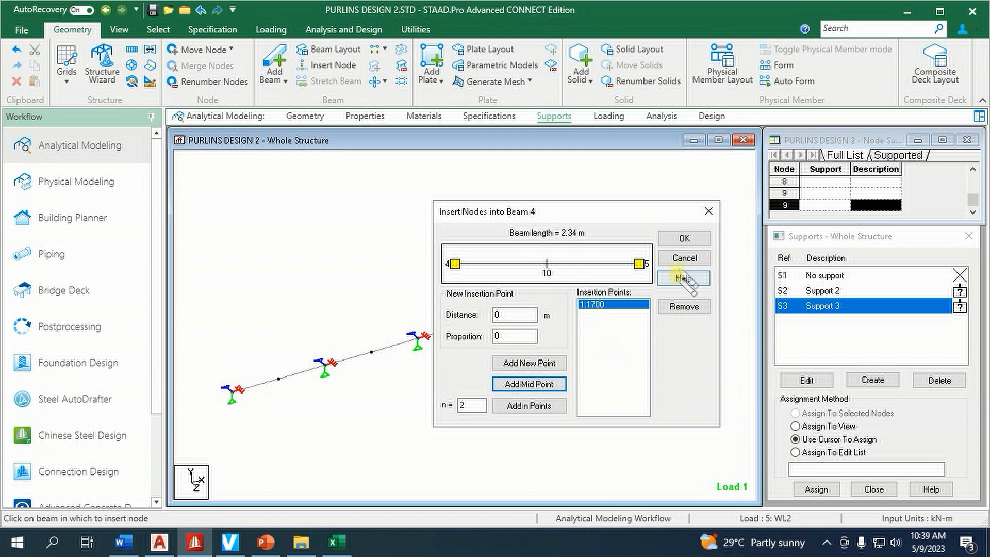
pyautogui.click(685, 237)
pyautogui.click(655, 270)
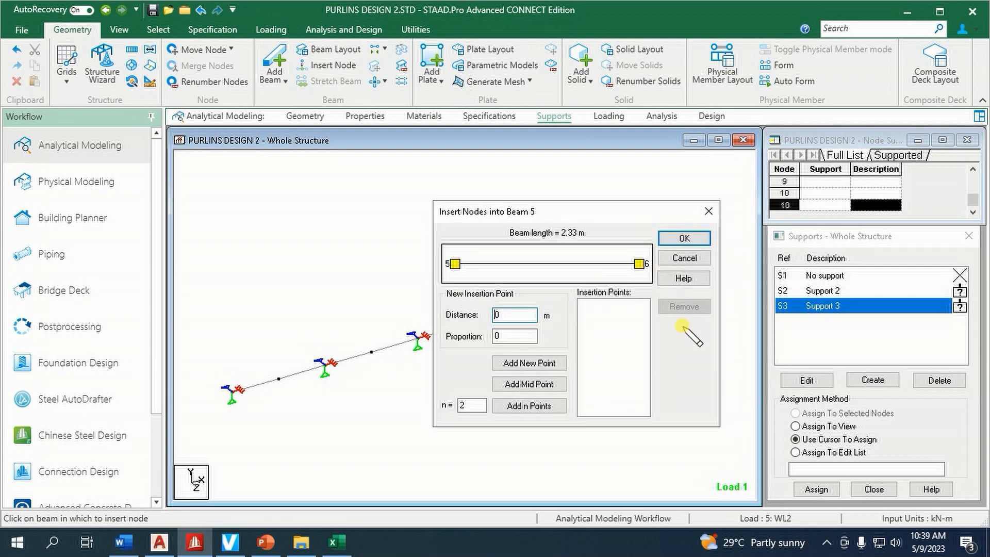
pyautogui.click(529, 384)
pyautogui.click(685, 238)
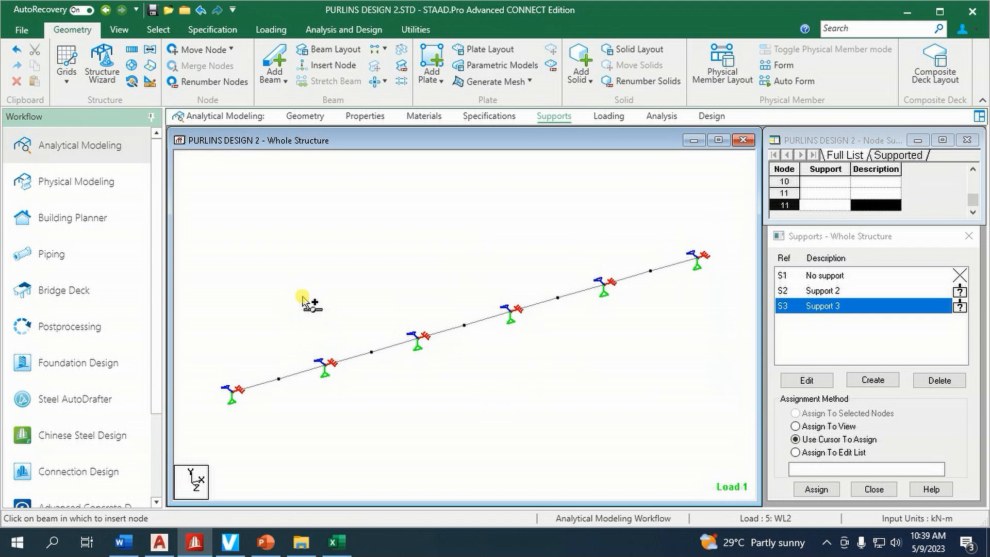
# Select the five new midspan nodes and assign Support 3 to them
pyautogui.rightClick(310, 245)
pyautogui.moveTo(472, 240)
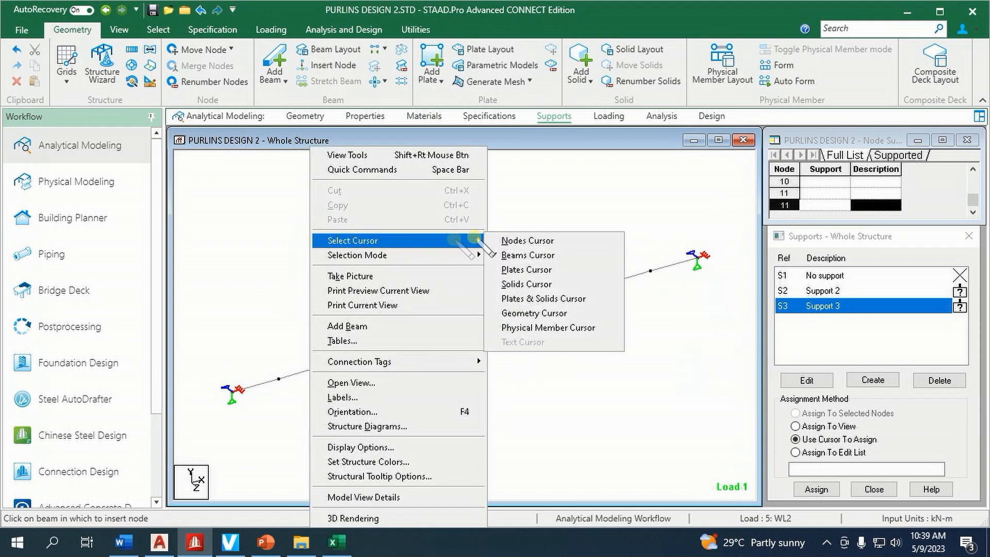
pyautogui.click(516, 241)
pyautogui.click(279, 380)
pyautogui.keyDown('ctrl'); pyautogui.click(371, 352); pyautogui.keyUp('ctrl')
pyautogui.keyDown('ctrl'); pyautogui.click(465, 325); pyautogui.keyUp('ctrl')
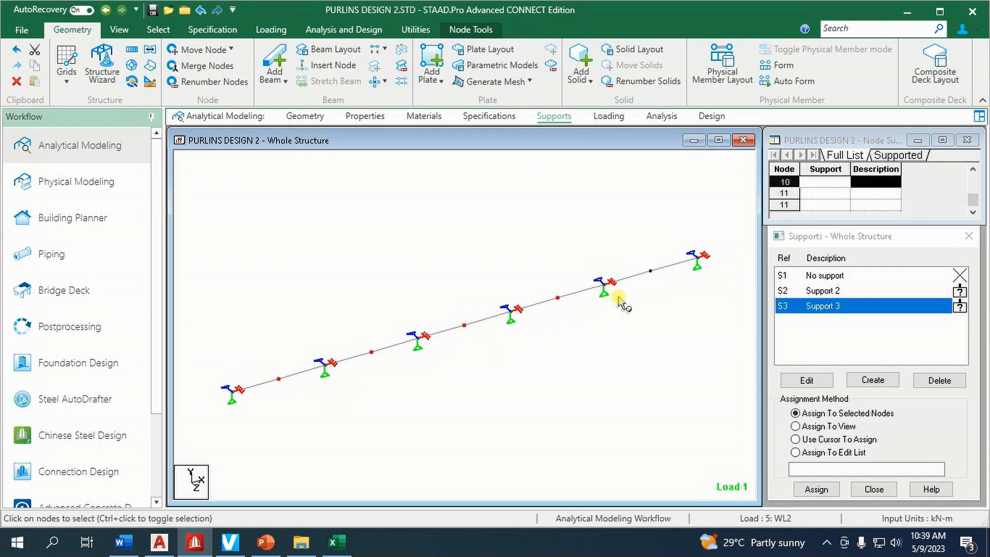
pyautogui.keyDown('ctrl'); pyautogui.click(651, 271); pyautogui.keyUp('ctrl')
pyautogui.click(816, 489)
pyautogui.click(879, 403)
pyautogui.click(795, 439)
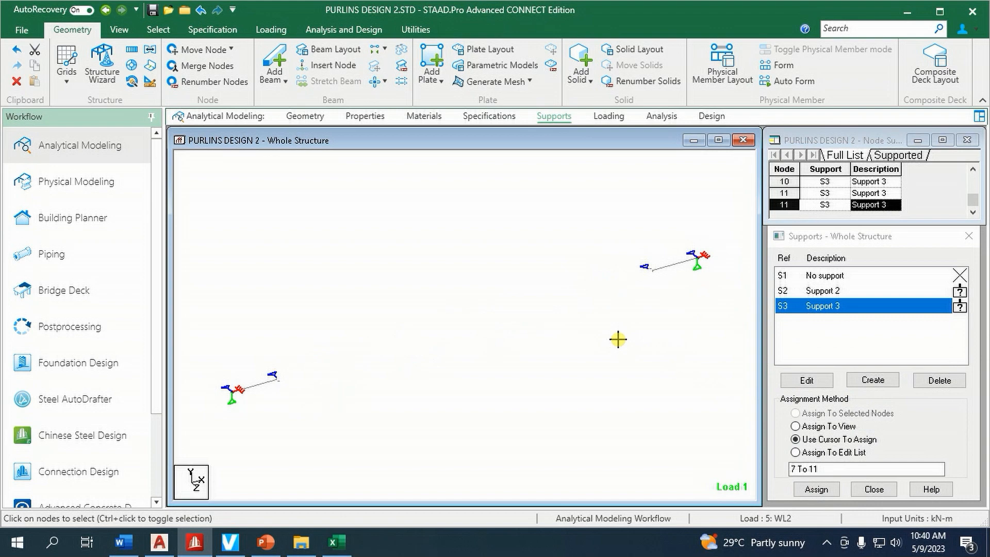
# Rerun the analysis and design with the added midspan supports, closing the analysis window when it finishes
pyautogui.click(344, 29)
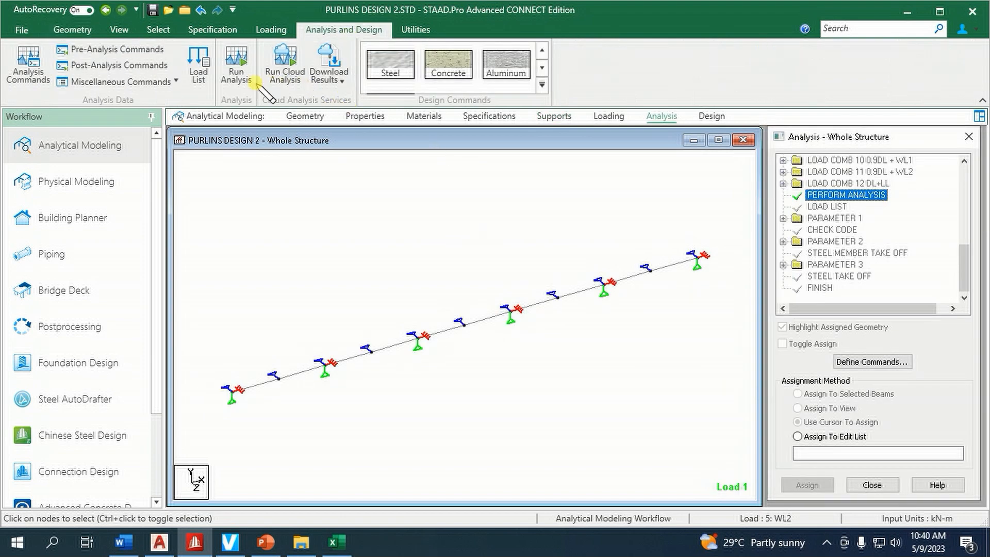
pyautogui.click(236, 67)
pyautogui.click(485, 342)
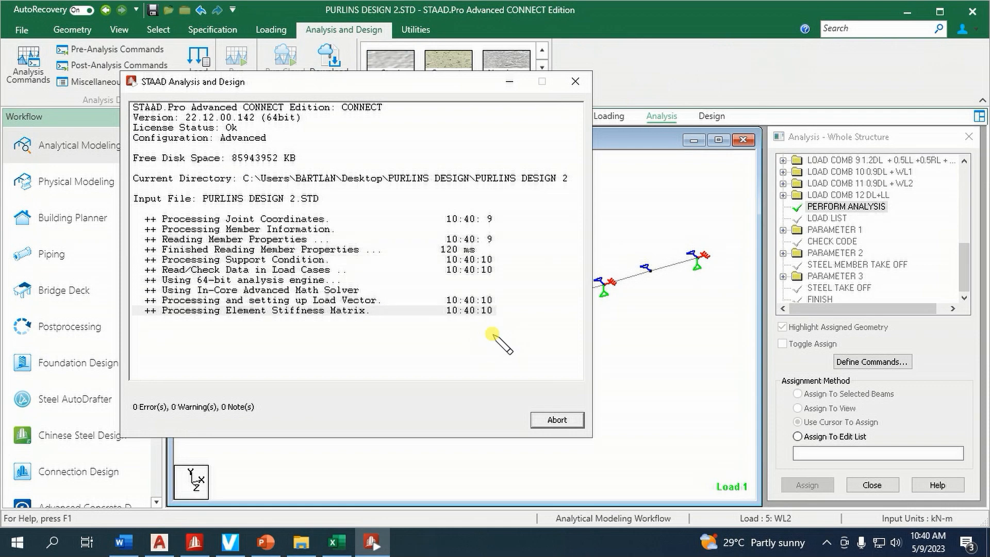
pyautogui.click(558, 421)
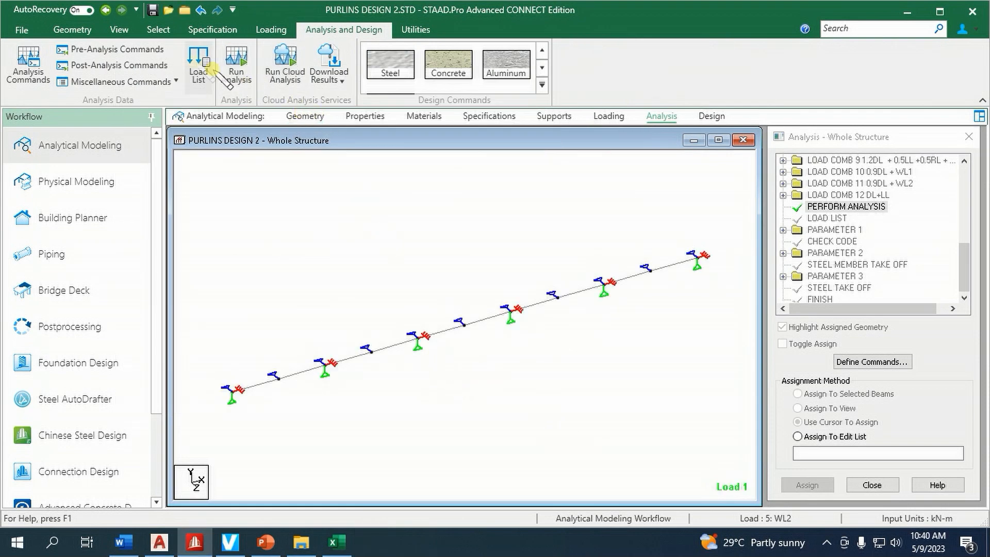
# Check the design of the purlins with midspan supports by selecting the failed beams, and dismiss the message
pyautogui.click(157, 30)
pyautogui.click(835, 77)
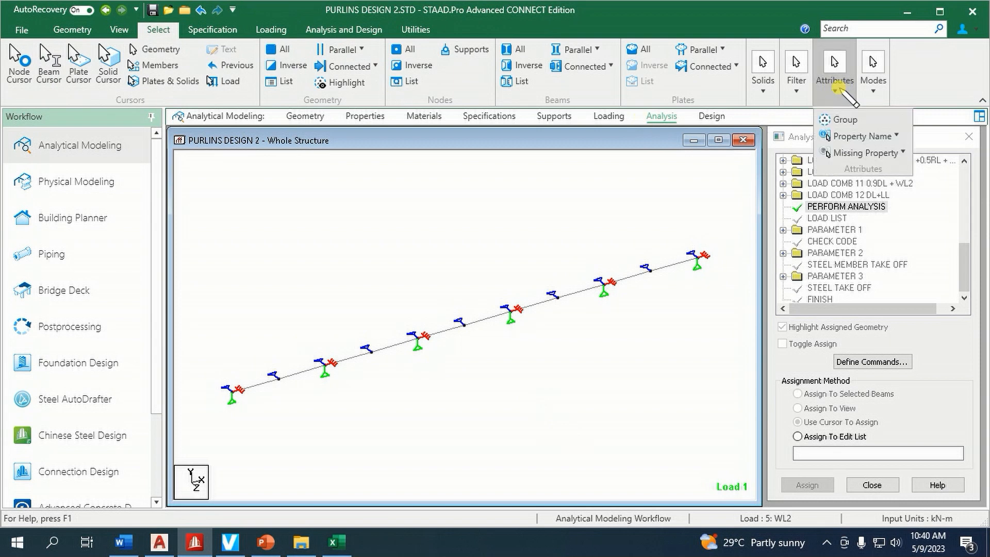
pyautogui.click(856, 137)
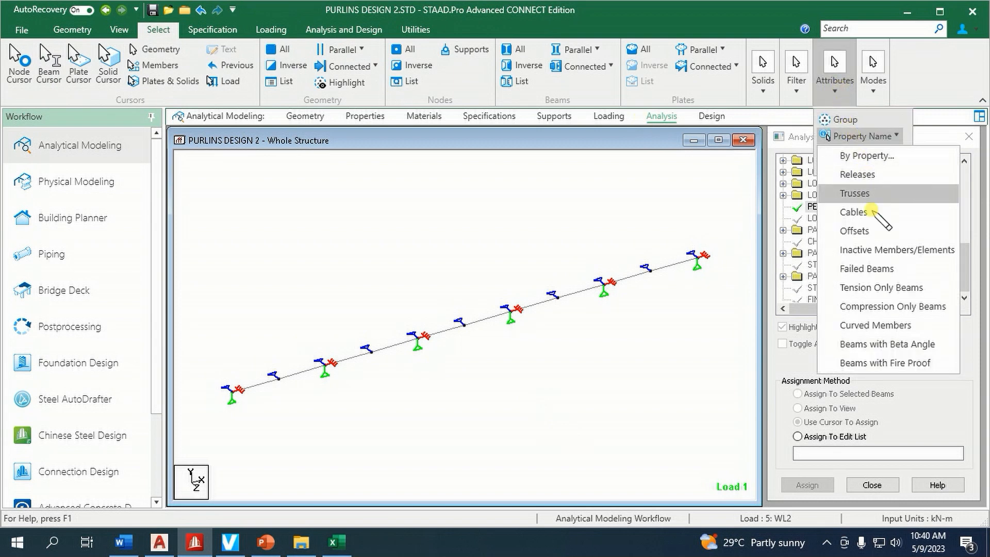
pyautogui.click(869, 269)
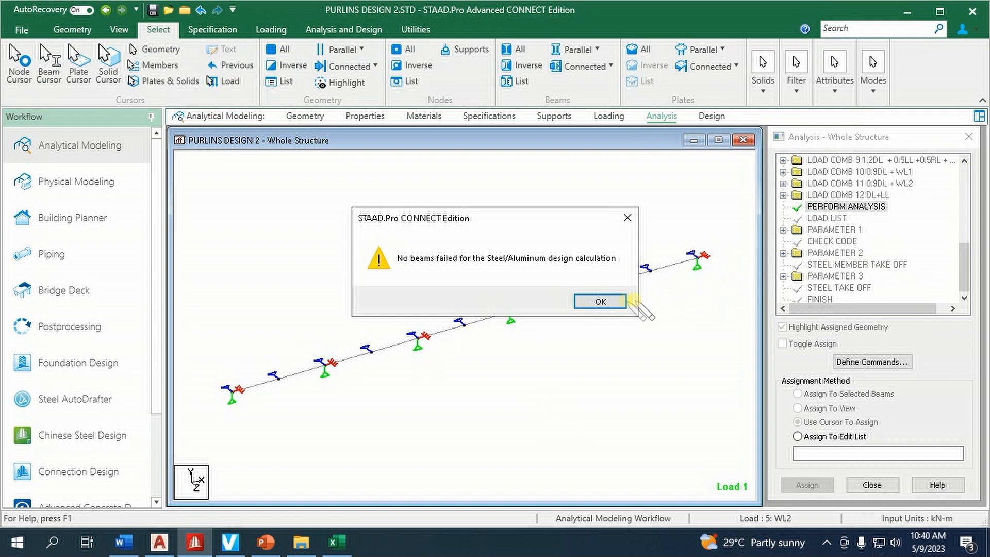
pyautogui.click(598, 302)
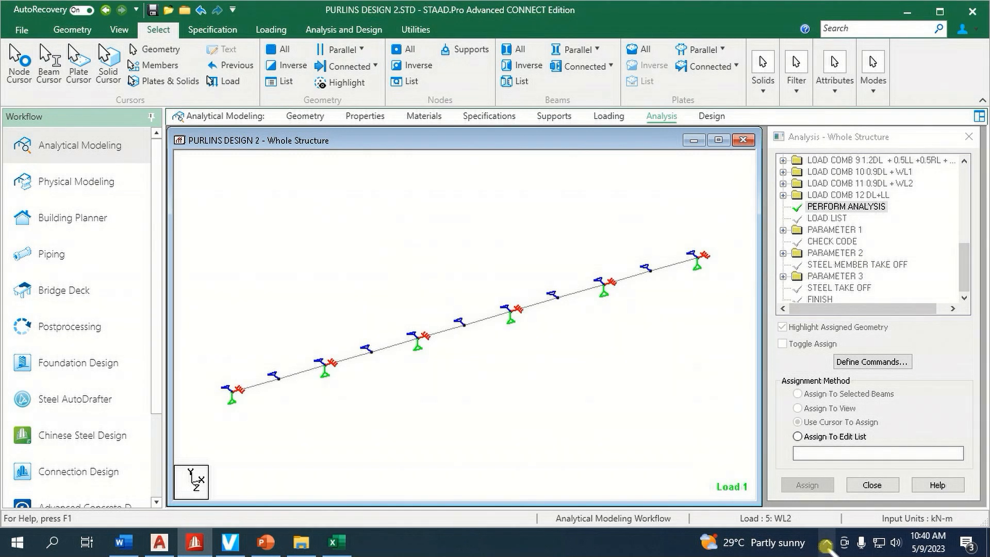